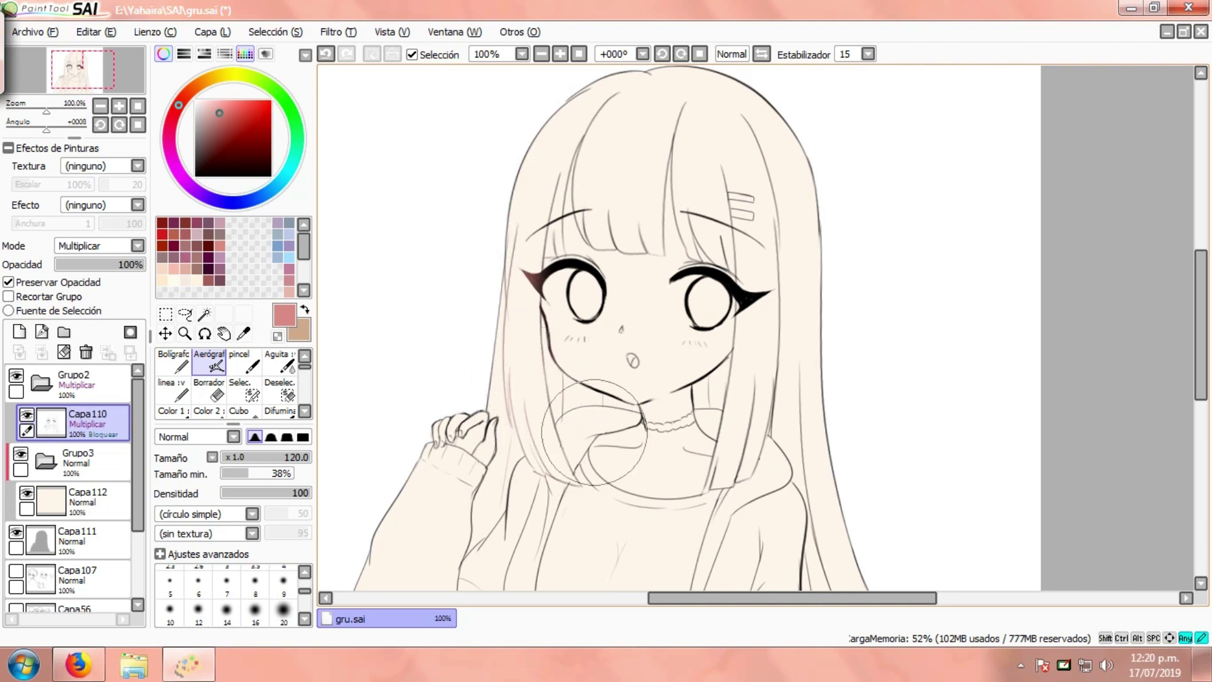
Airbrush the character's black lineart with muted red at brush size 120, covering the face, hand, jacket, hair and eyes.
left_click_drag(747, 386, 675, 357)
key("ctrl+z")
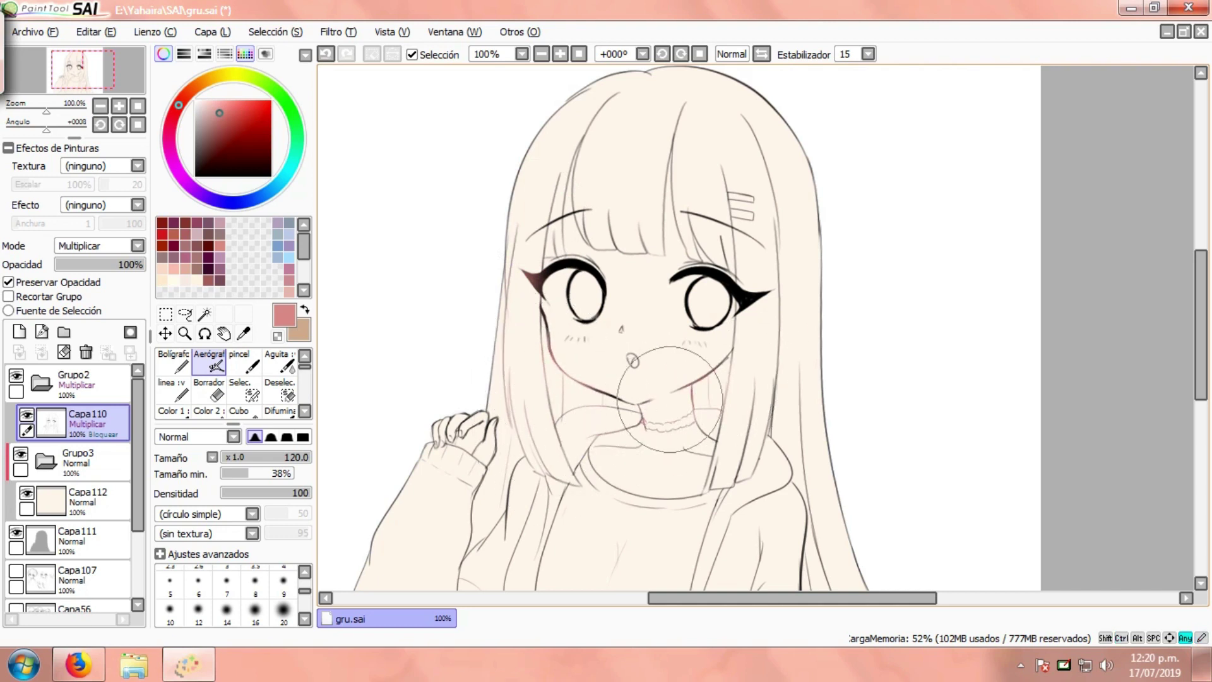
scroll(634, 315, "down", 3)
left_click_drag(586, 283, 537, 272)
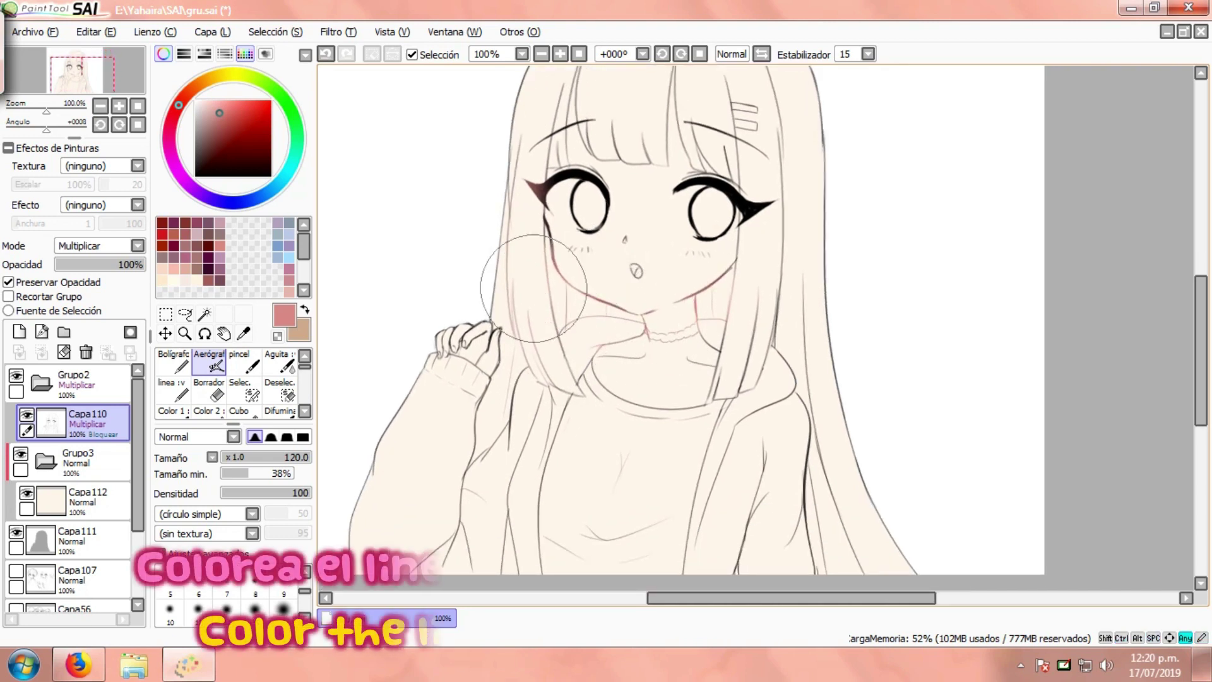
mouse_move(419, 438)
left_mouse_down()
mouse_move(494, 361)
mouse_move(477, 495)
mouse_move(533, 497)
mouse_move(571, 341)
mouse_move(593, 599)
mouse_move(746, 383)
mouse_move(776, 388)
mouse_move(810, 583)
mouse_move(788, 347)
mouse_move(824, 497)
mouse_move(882, 633)
mouse_move(739, 450)
mouse_move(696, 524)
mouse_move(767, 529)
mouse_move(711, 386)
mouse_move(717, 345)
mouse_move(576, 364)
mouse_move(643, 372)
left_mouse_up()
left_click_drag(429, 354, 356, 544)
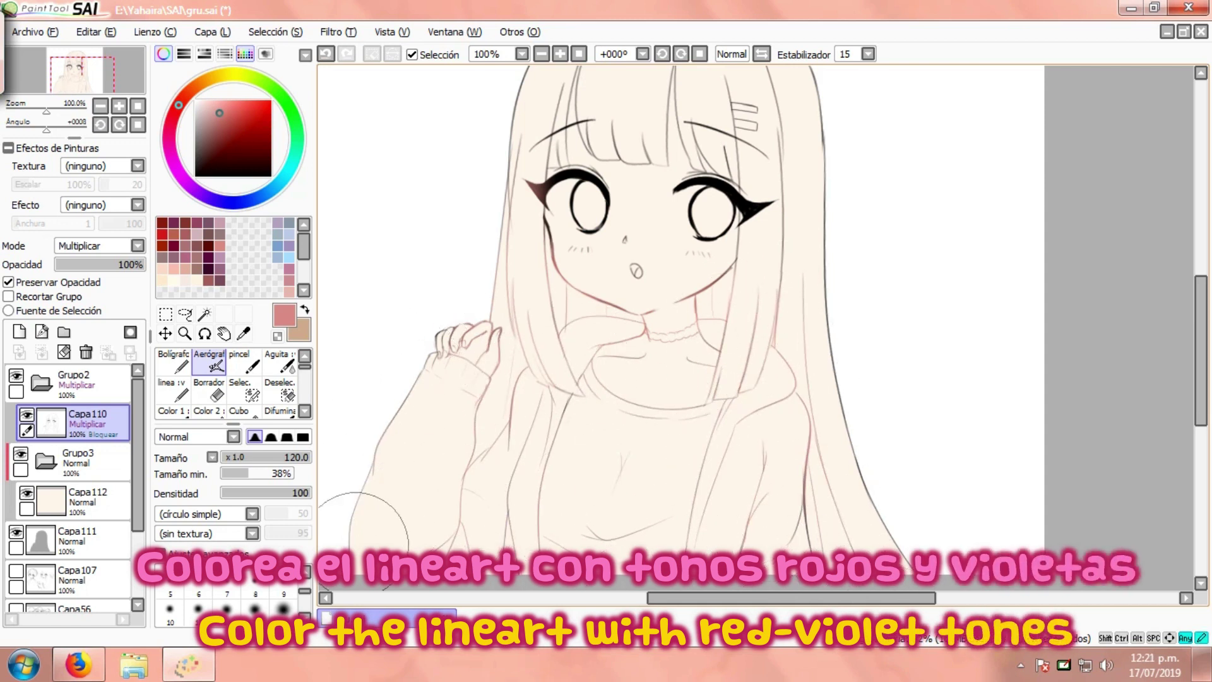
left_click_drag(614, 252, 552, 400)
mouse_move(486, 201)
left_mouse_down()
mouse_move(581, 209)
mouse_move(527, 144)
mouse_move(743, 175)
mouse_move(736, 259)
mouse_move(700, 152)
mouse_move(781, 375)
mouse_move(627, 181)
mouse_move(620, 221)
mouse_move(645, 225)
mouse_move(627, 291)
mouse_move(573, 231)
mouse_move(552, 242)
mouse_move(575, 314)
mouse_move(567, 289)
mouse_move(489, 329)
mouse_move(468, 294)
mouse_move(480, 290)
mouse_move(520, 464)
mouse_move(522, 254)
mouse_move(548, 440)
mouse_move(603, 325)
mouse_move(644, 365)
mouse_move(665, 416)
mouse_move(702, 226)
mouse_move(746, 588)
left_mouse_up()
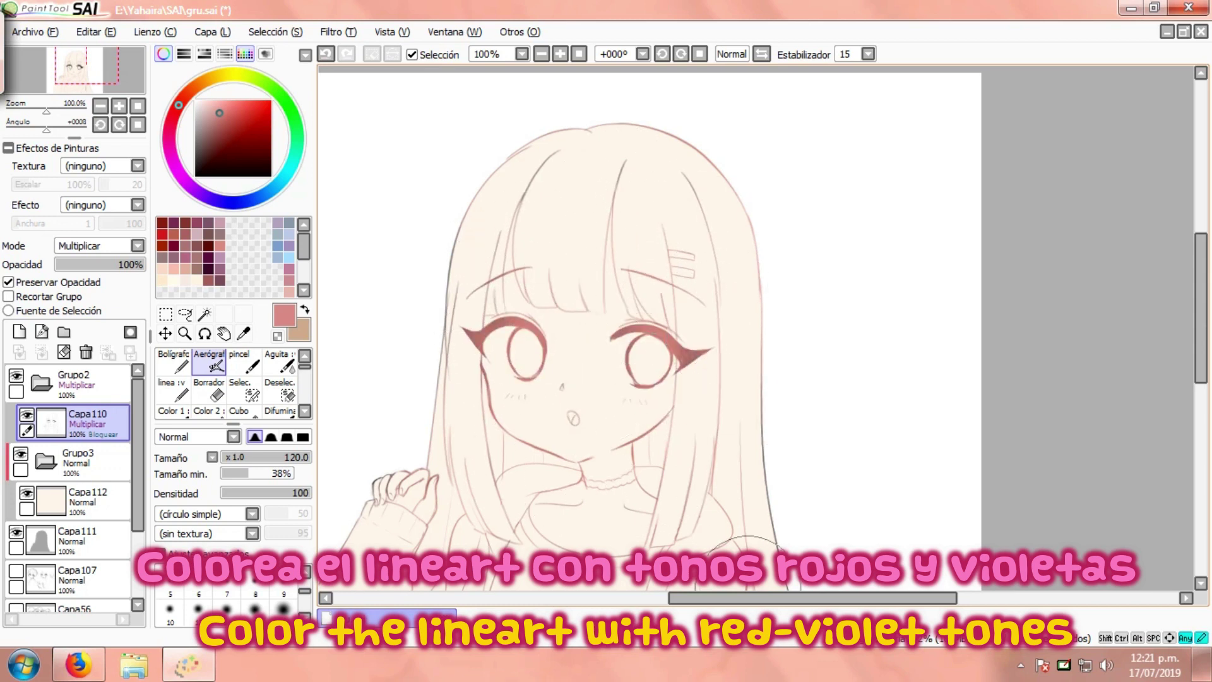
Fill the character's entire lineart with dark purple using the bucket.
left_click(208, 258)
left_click(244, 412)
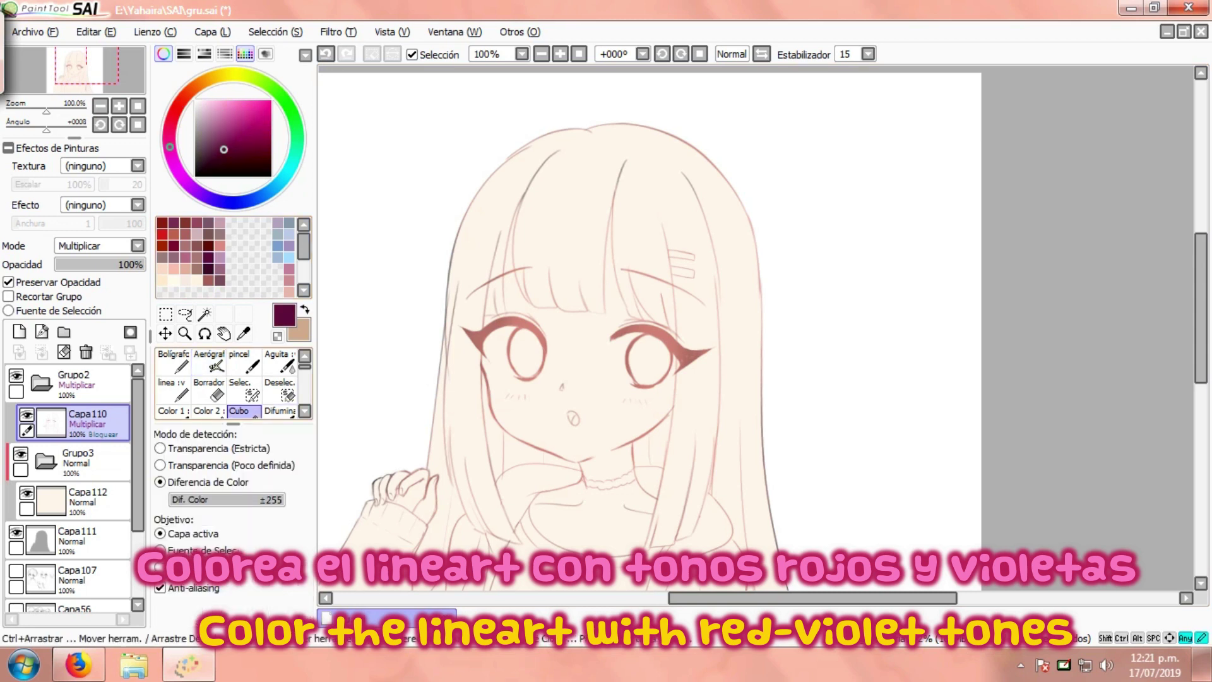
left_click(505, 379)
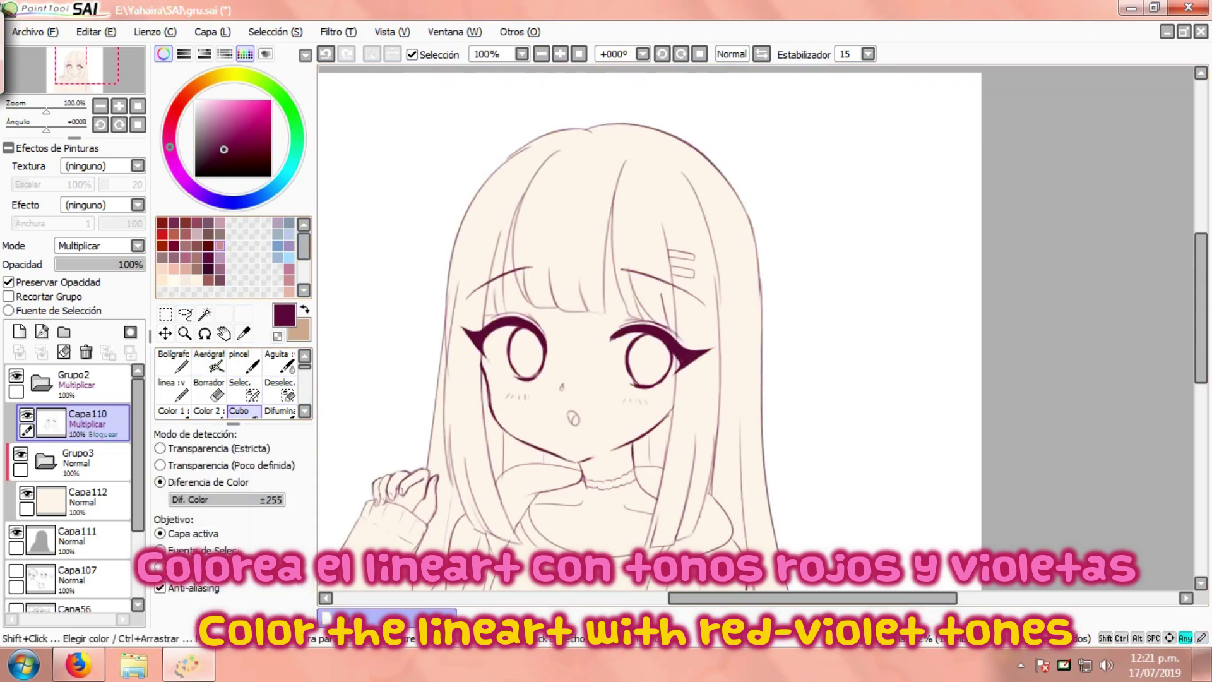
Airbrush muted red accents over the purple lineart, using brush size 20 for the inner eyelash corners and facial details.
left_click(219, 245)
left_click(211, 363)
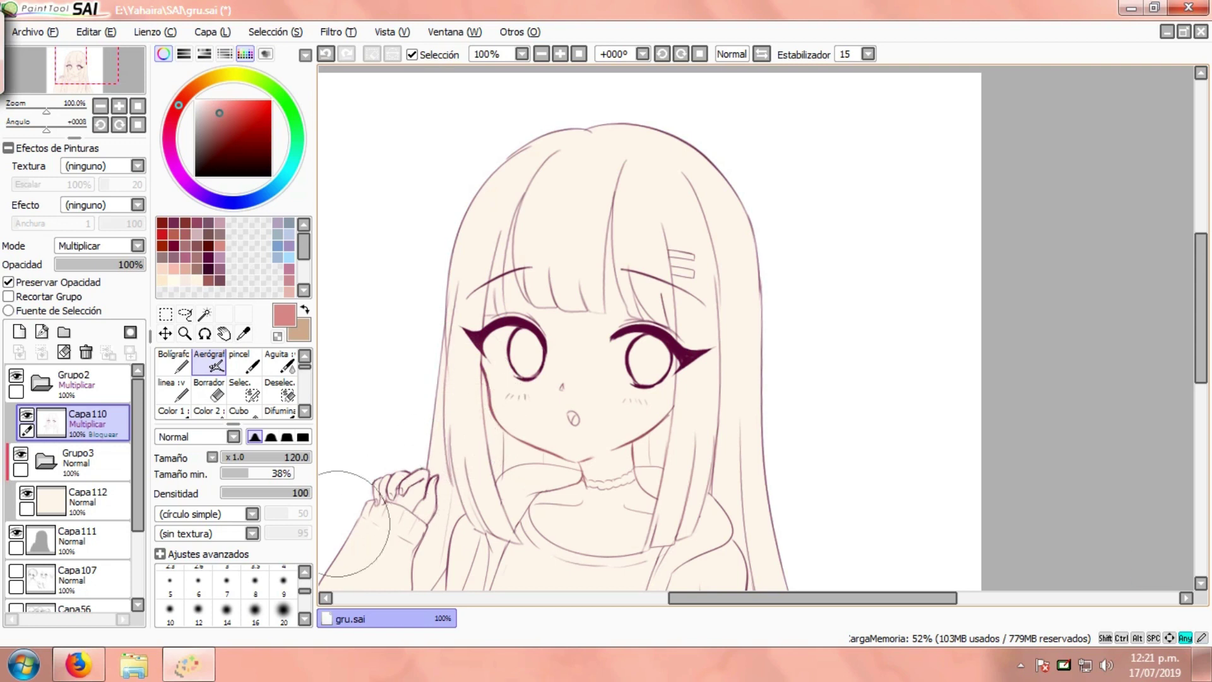
scroll(499, 375, "up", 1)
left_click(284, 612)
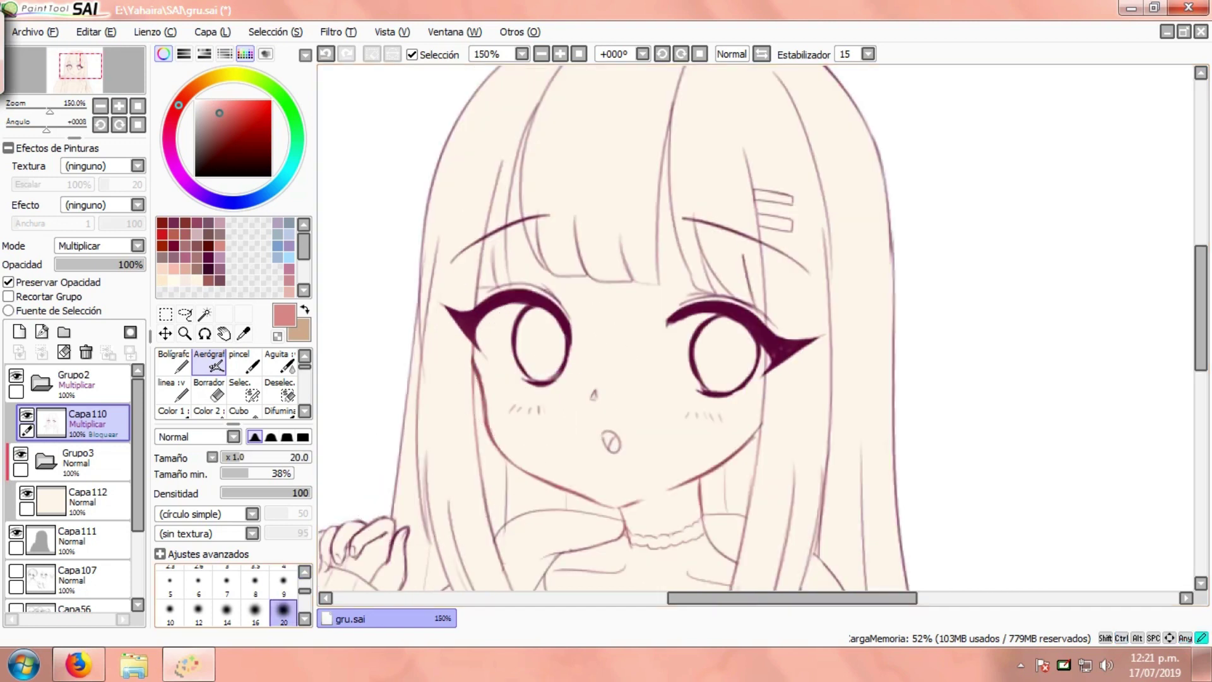
left_click_drag(576, 322, 572, 330)
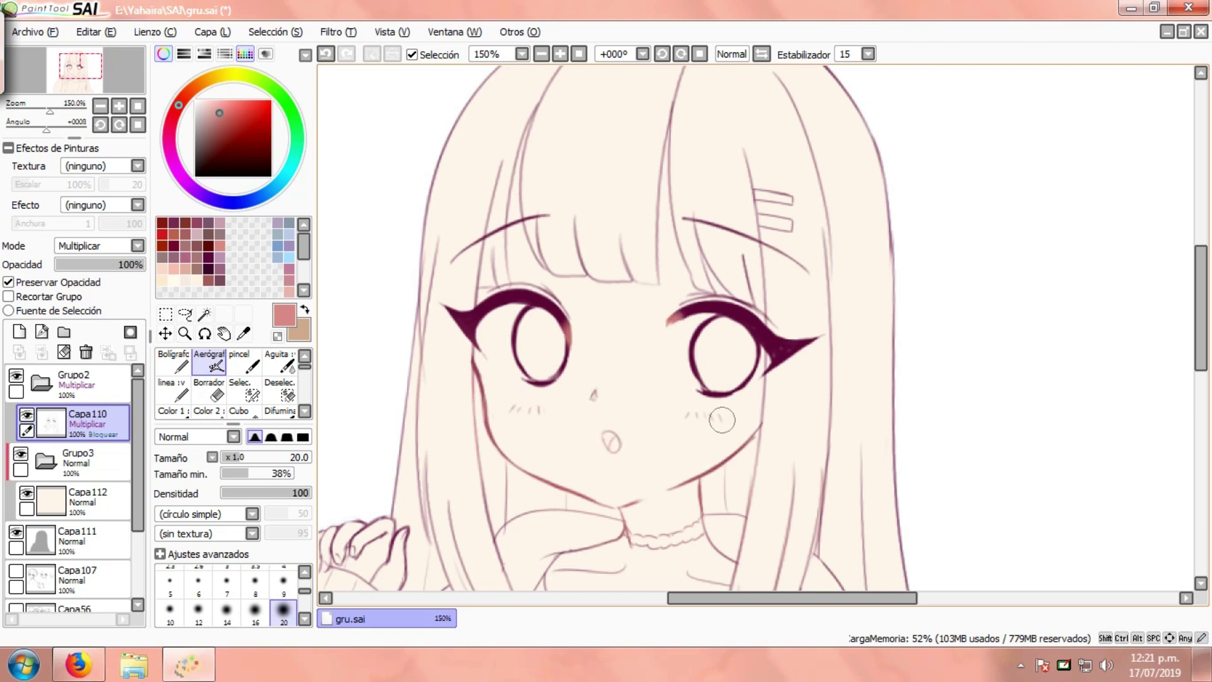
left_click_drag(740, 442, 679, 482)
Airbrush the lines of the raised hand and fingers in muted red at brush size 20.
scroll(672, 481, "down", 3)
scroll(484, 345, "up", 3)
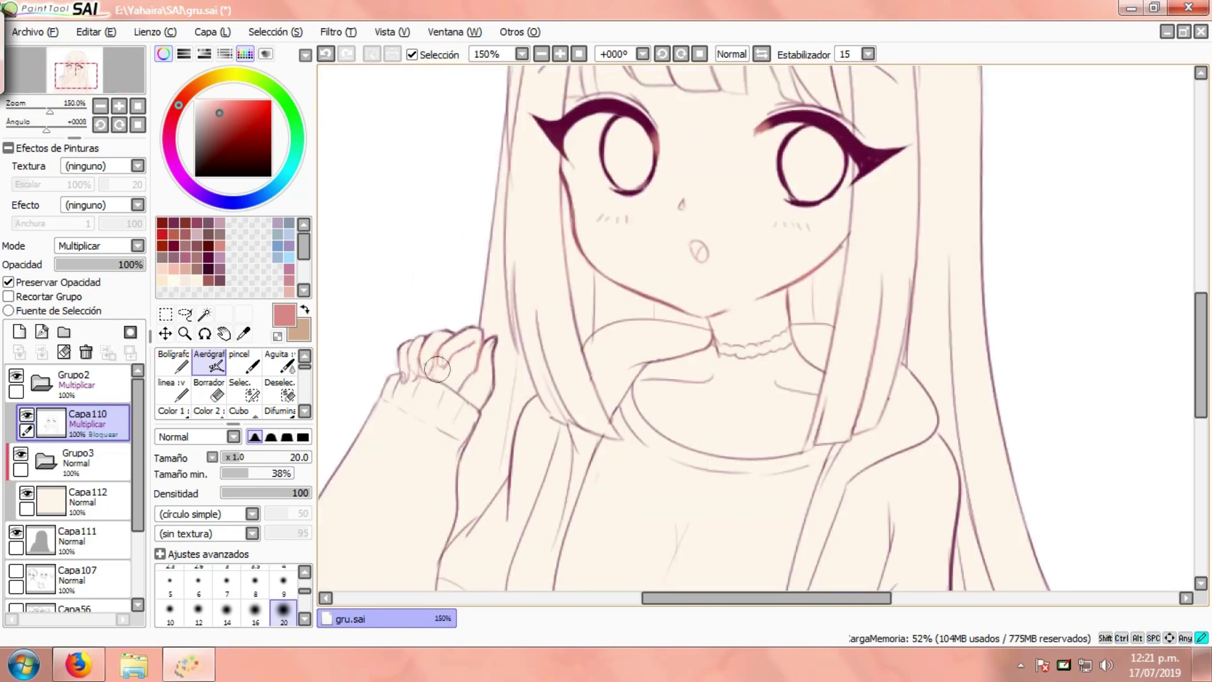
scroll(526, 314, "down", 1)
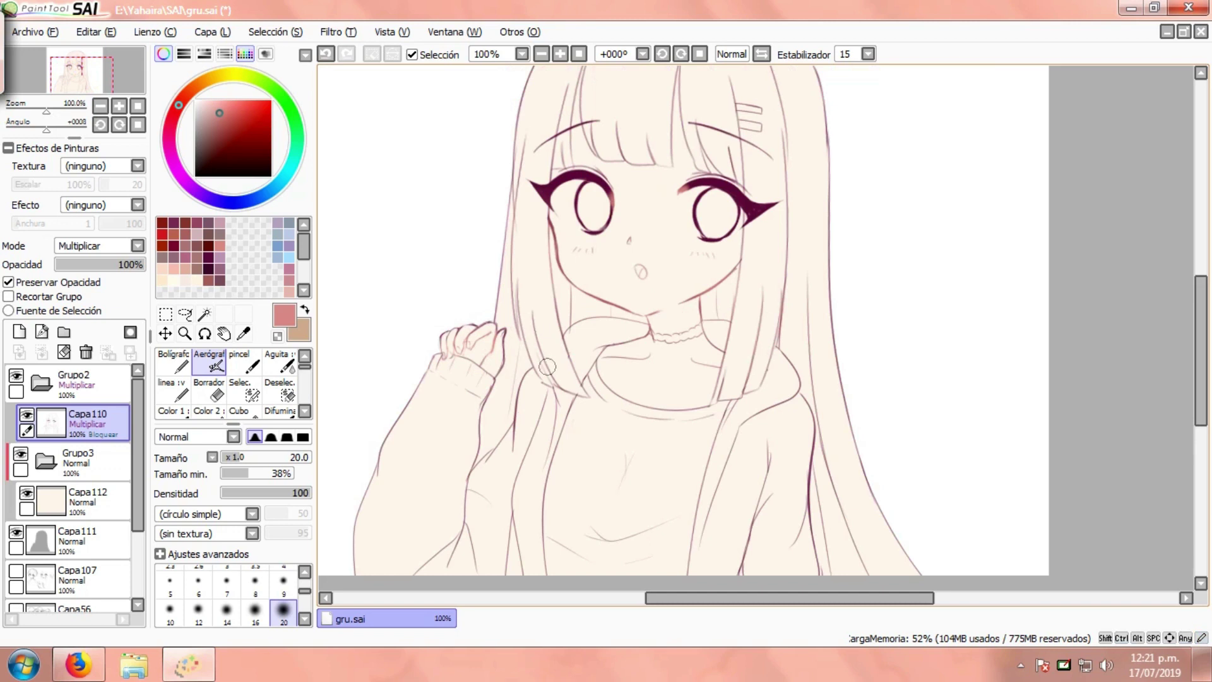
scroll(487, 443, "down", 1)
left_click(304, 619)
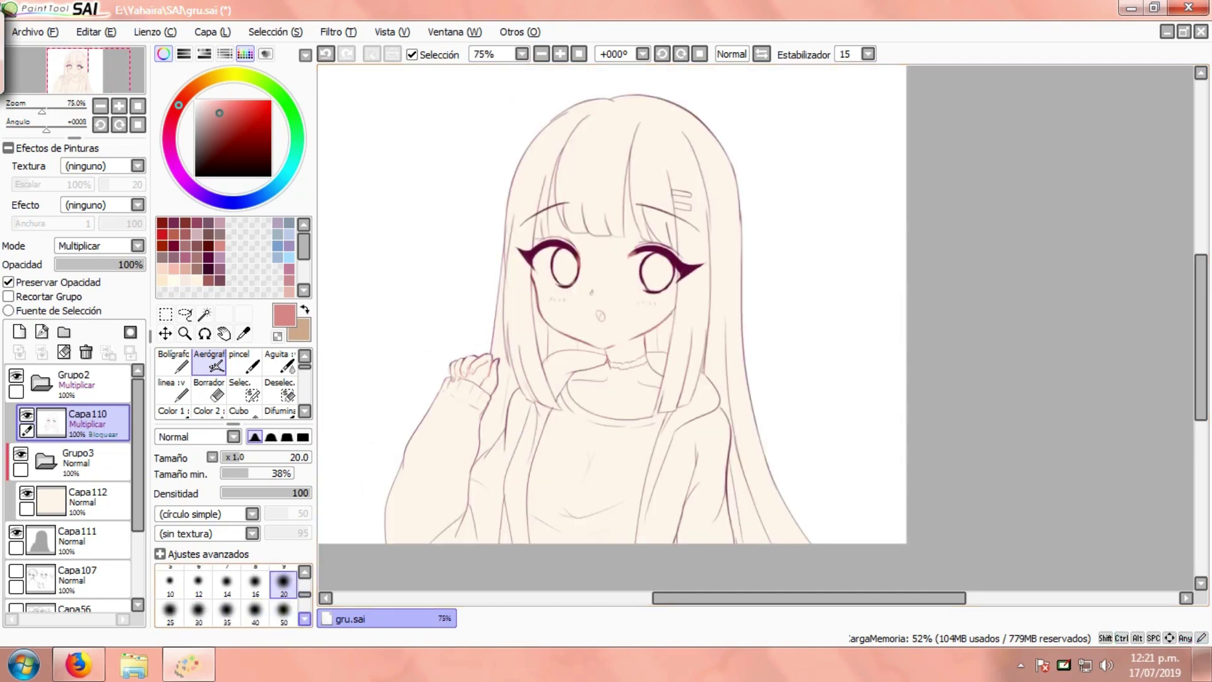
left_click(283, 612)
scroll(642, 201, "up", 1)
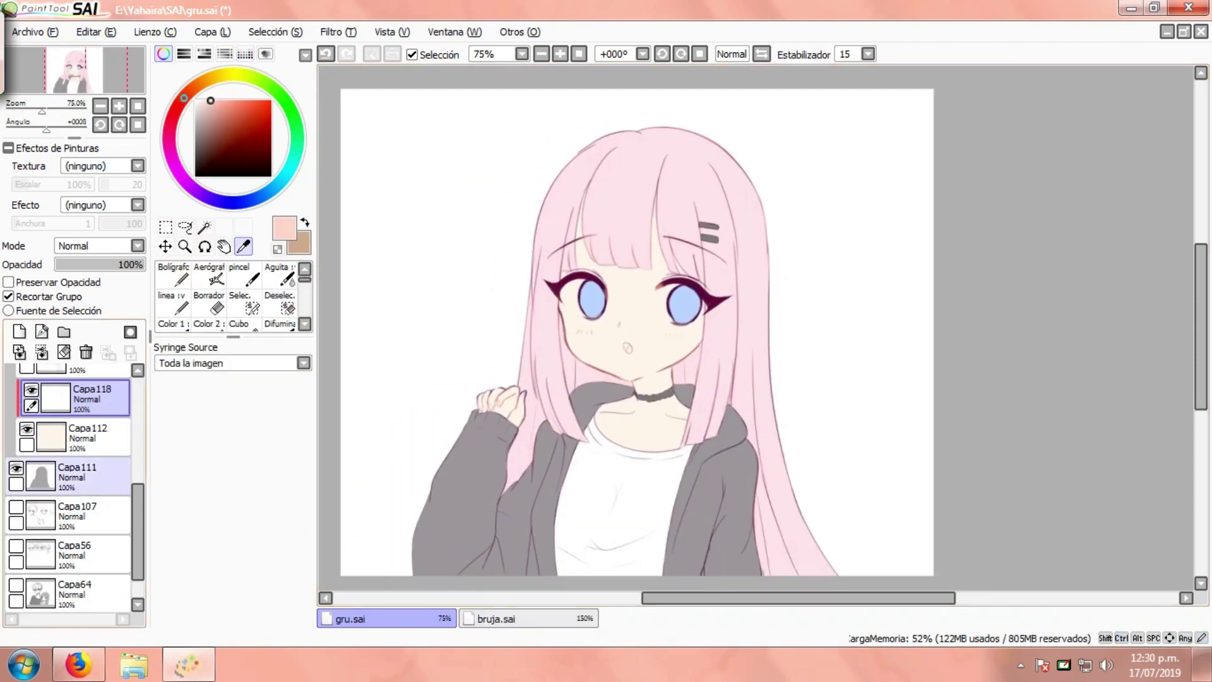
Collapse the layer groups and add a new layer above Grupo2.
left_click(46, 421)
left_click(75, 384)
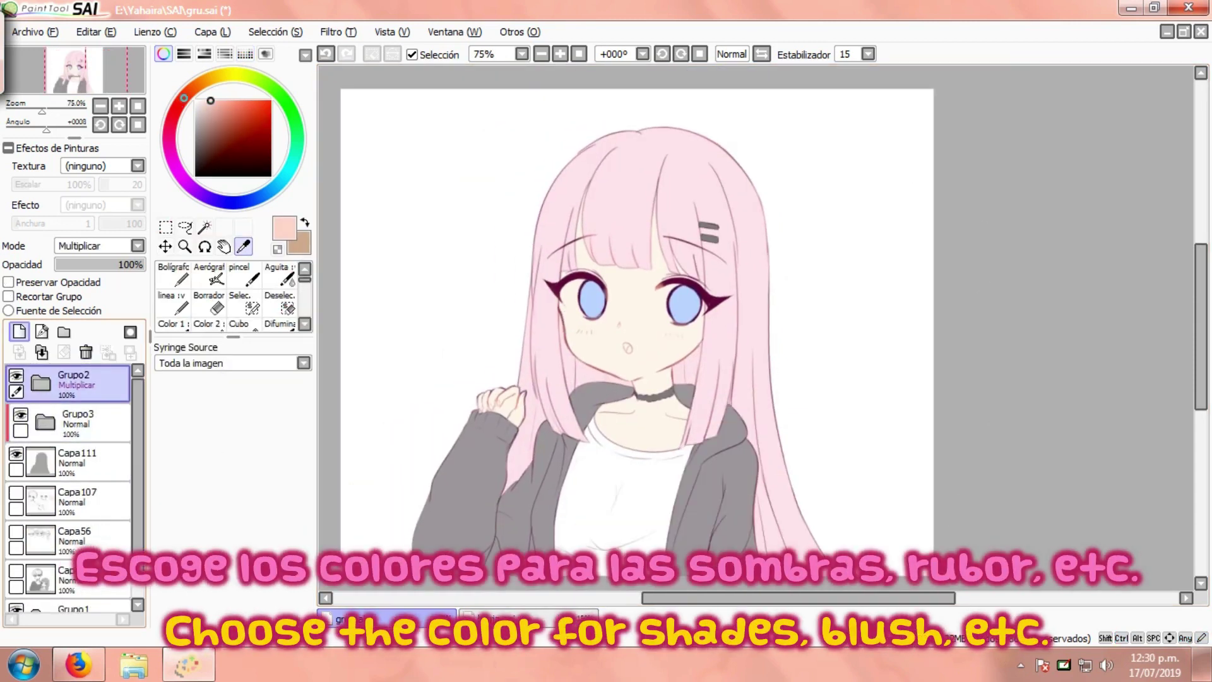
left_click(19, 331)
Sample the face's skin colour and paint a round swatch beside the hair with the Color 1 brush at size 50.
scroll(587, 292, "up", 1)
left_click_drag(584, 295, 636, 282)
scroll(636, 284, "up", 1)
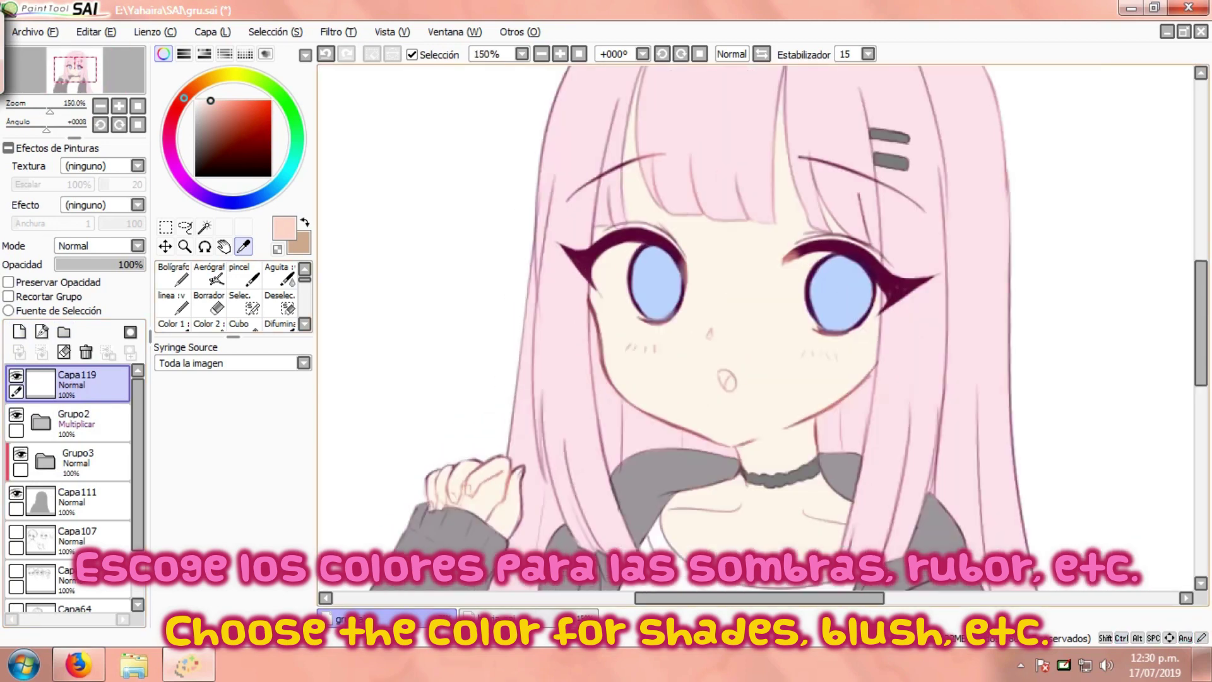
left_click(739, 303)
left_click(173, 324)
scroll(284, 596, "down", 1)
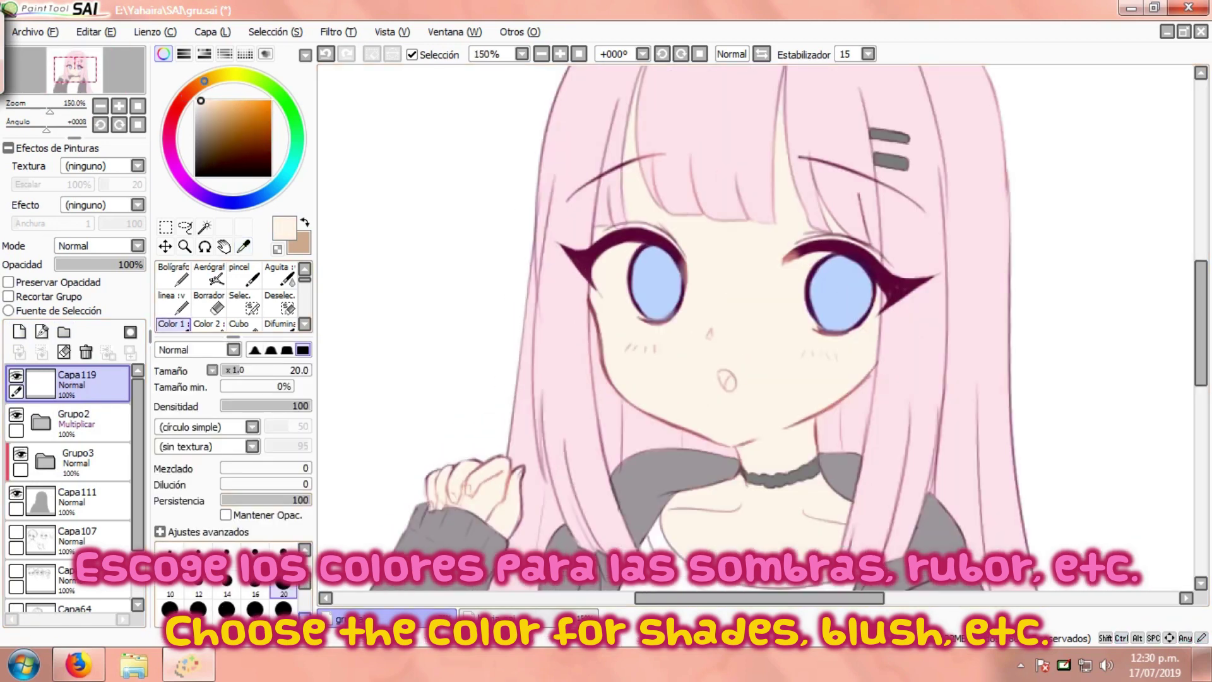
left_click(283, 610)
left_click_drag(441, 252, 427, 257)
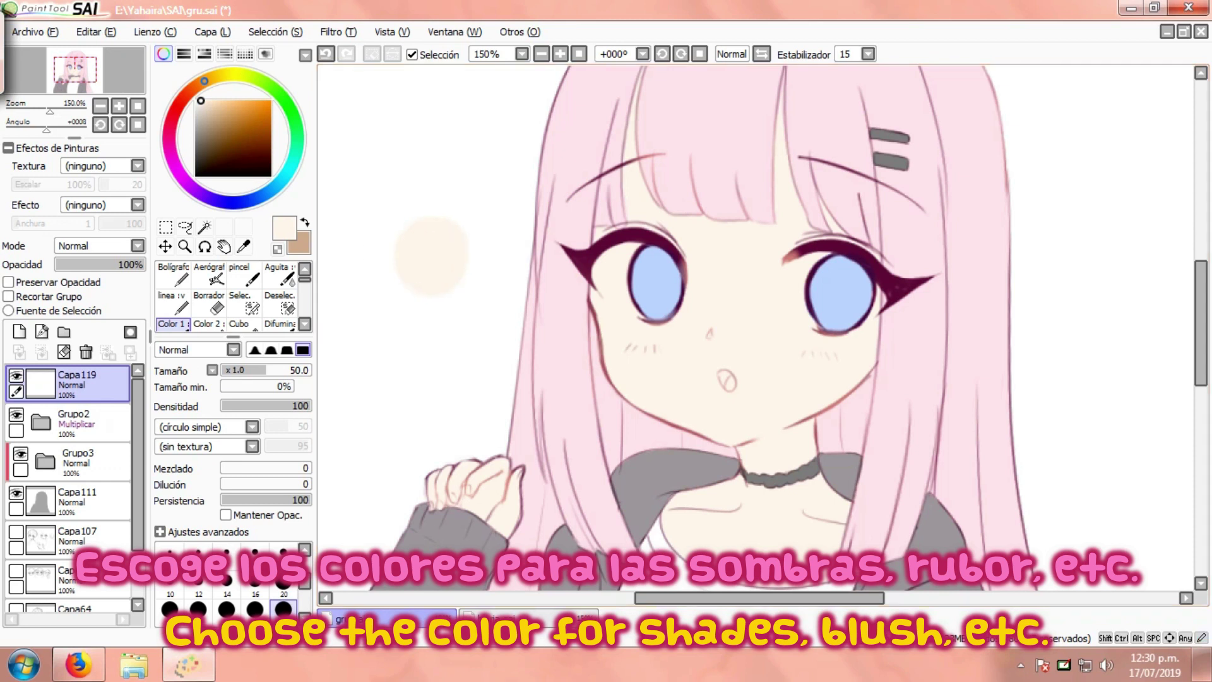
Shift the skin colour to a slightly darker salmon pink and paint a swatch overlapping the skin swatch's right side.
left_click(185, 96)
left_click(203, 103)
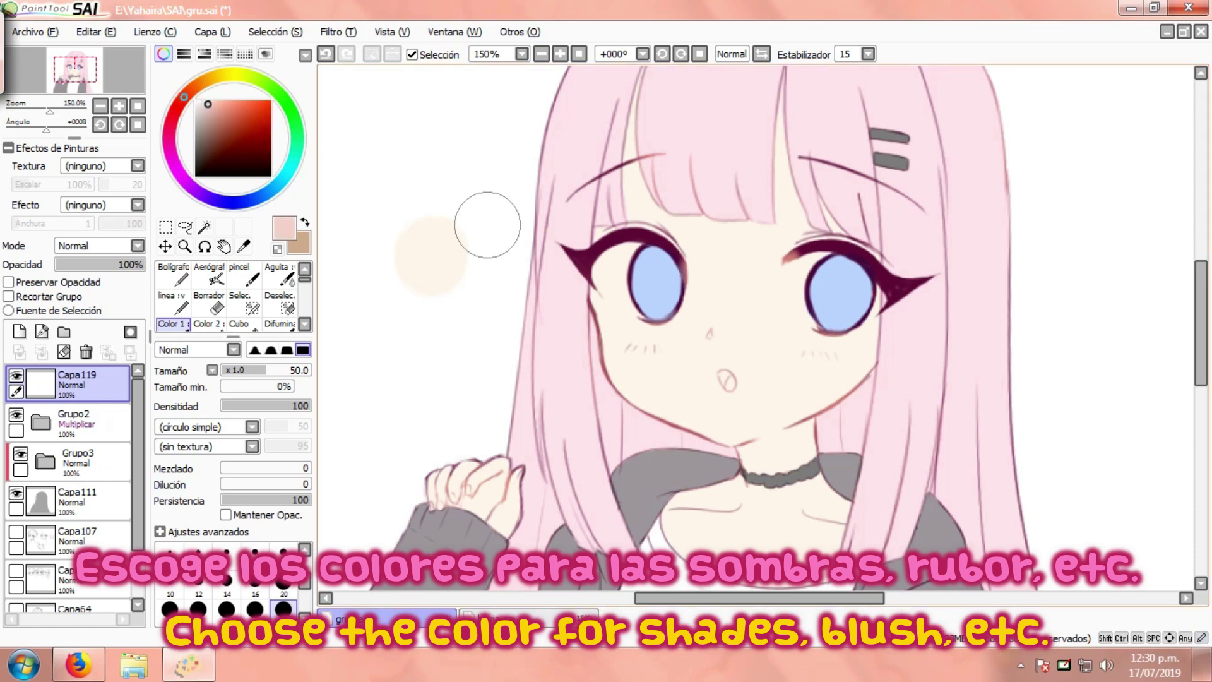
left_click_drag(476, 259, 475, 264)
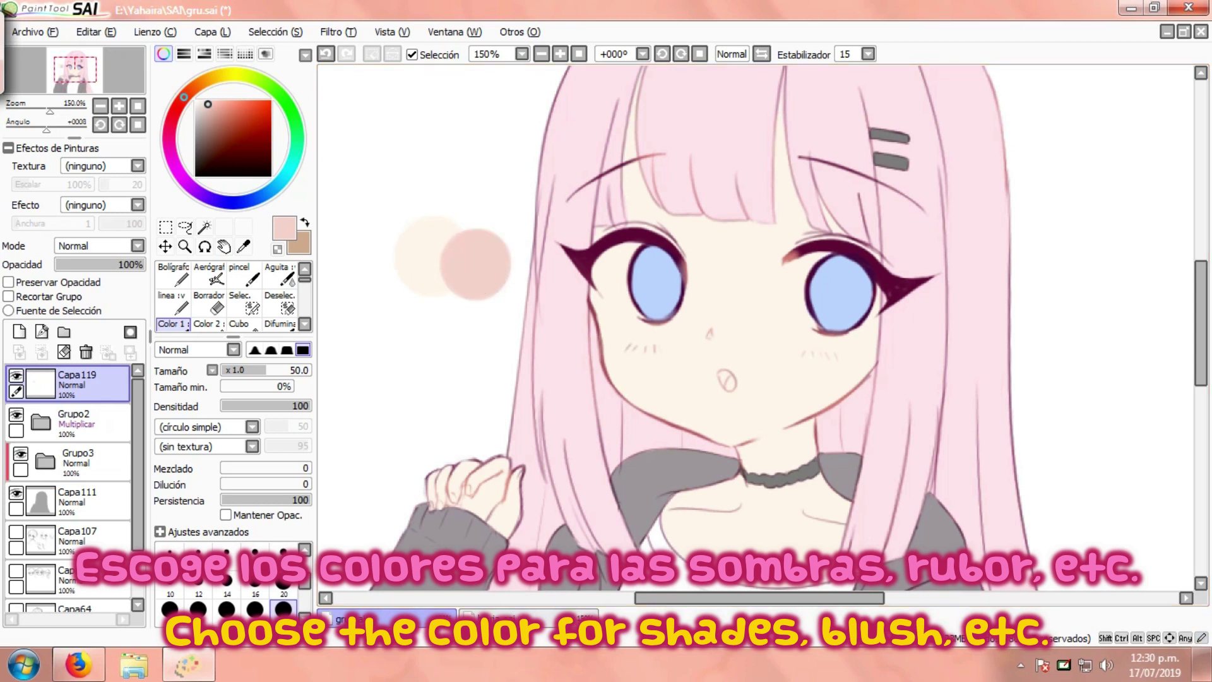
Paint a rose pink swatch below the skin swatch and a lilac swatch above it.
left_click(172, 120)
left_click(211, 107)
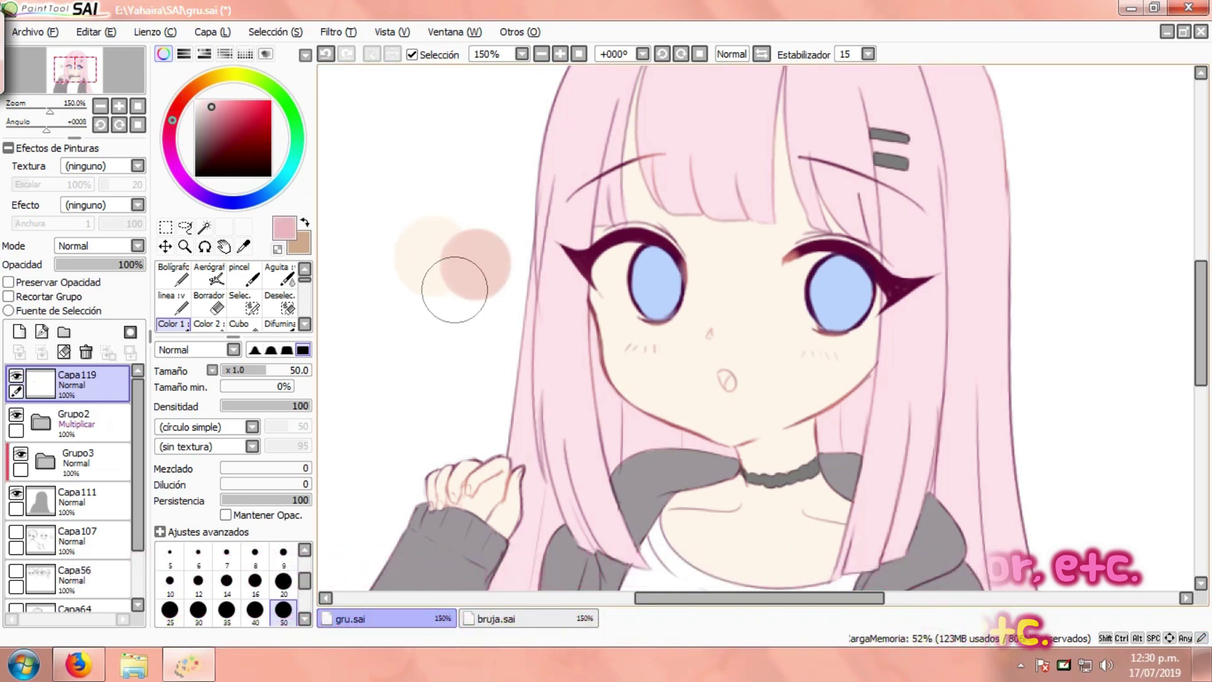
left_click(440, 302)
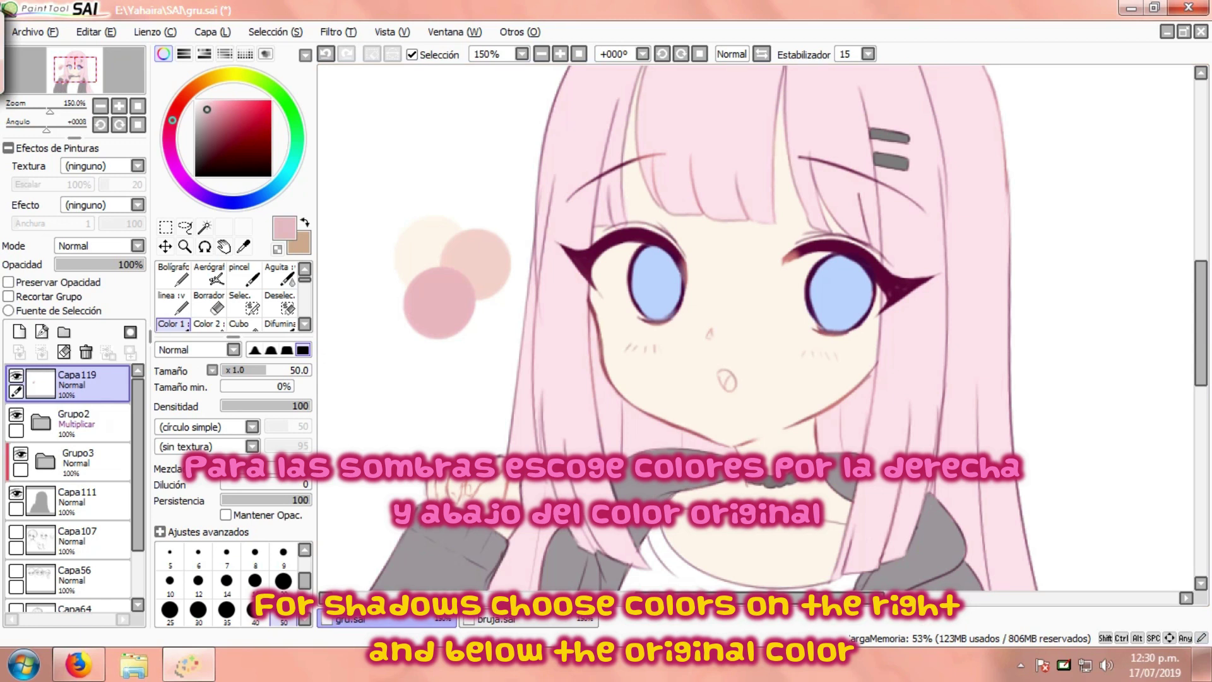
left_click_drag(172, 120, 171, 152)
left_click_drag(448, 171, 464, 167)
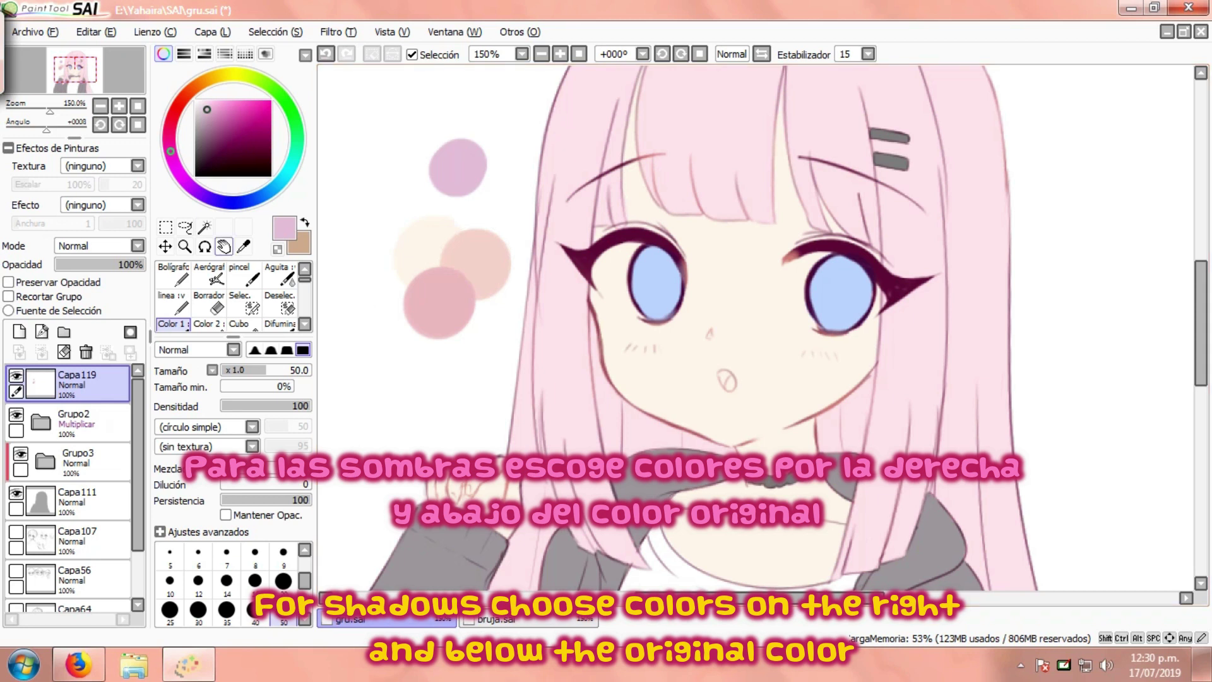
Sample the salmon swatch, shift its hue toward orange, and paint a peach swatch left of the skin swatch.
left_click(244, 246)
left_click(481, 262)
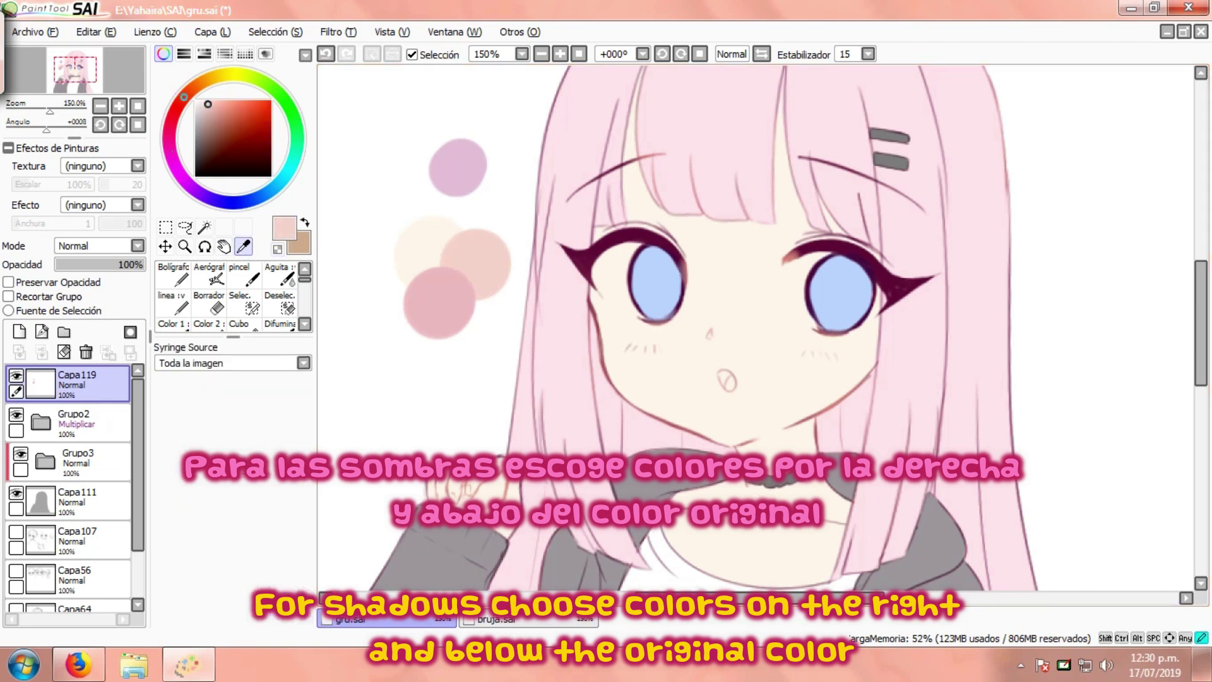
left_click_drag(184, 97, 188, 93)
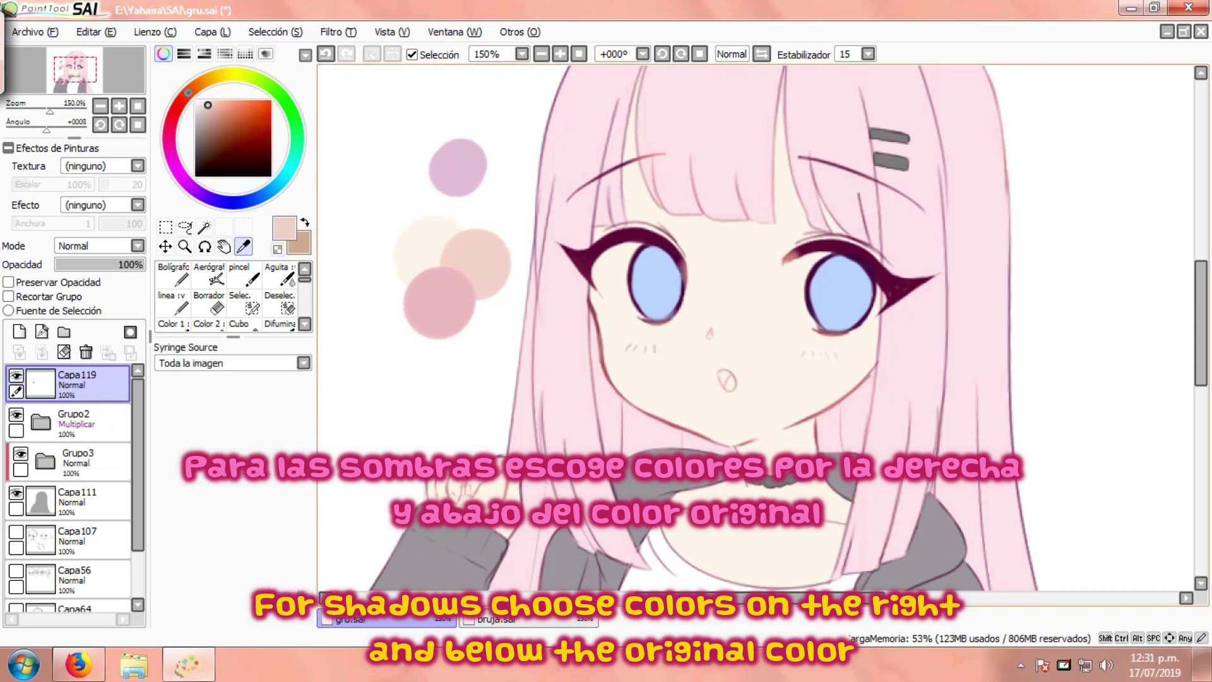
left_click(173, 324)
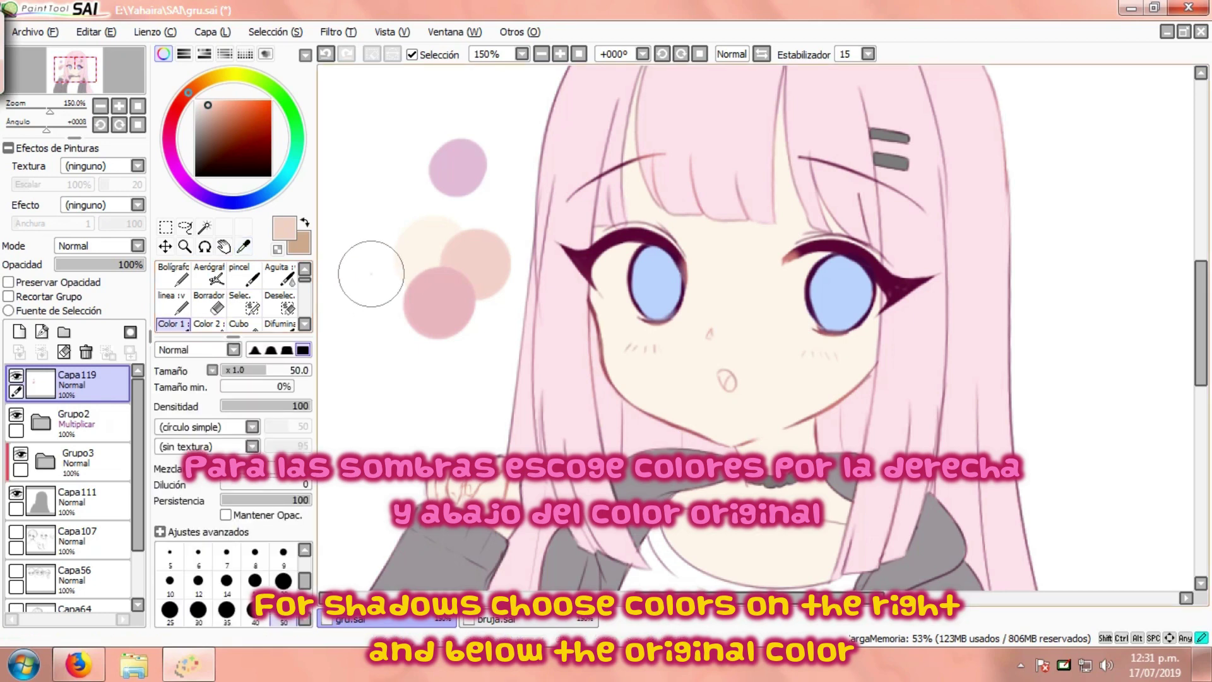
left_click_drag(370, 272, 361, 265)
Circle the shadow area under the fringe in crimson with a size 9 brush, and undo the marks.
scroll(439, 283, "down", 1)
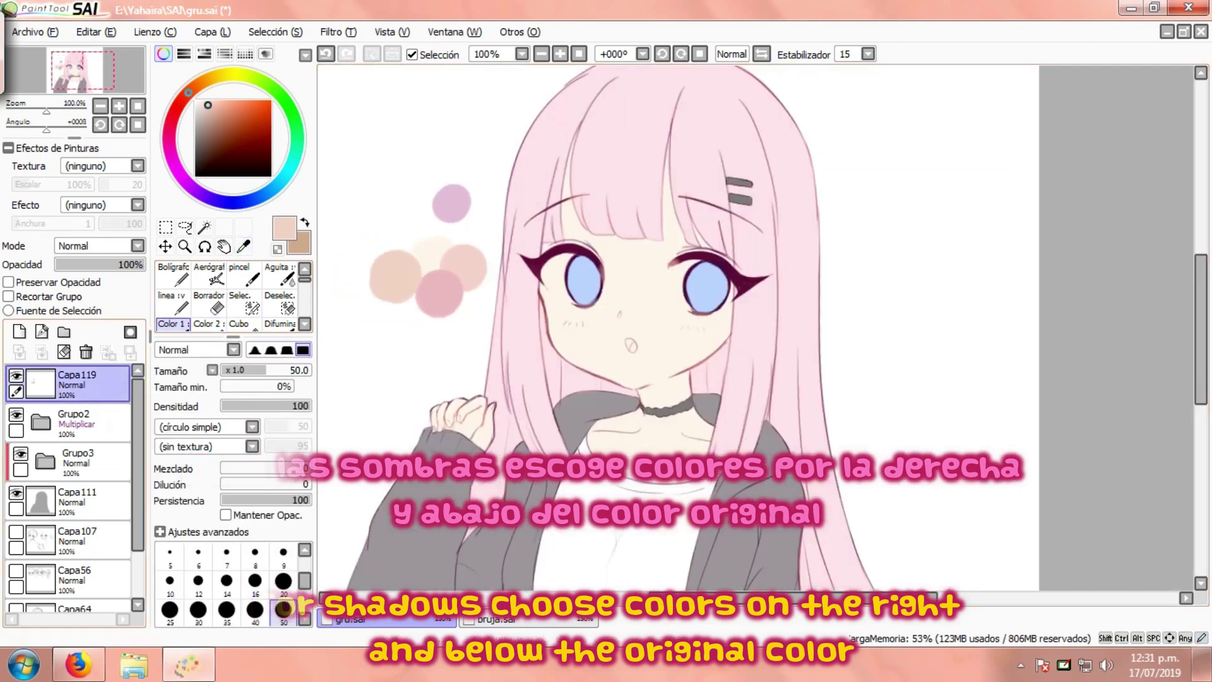
mouse_move(475, 323)
left_mouse_down()
mouse_move(603, 316)
mouse_move(601, 305)
left_mouse_up()
key("ctrl+z")
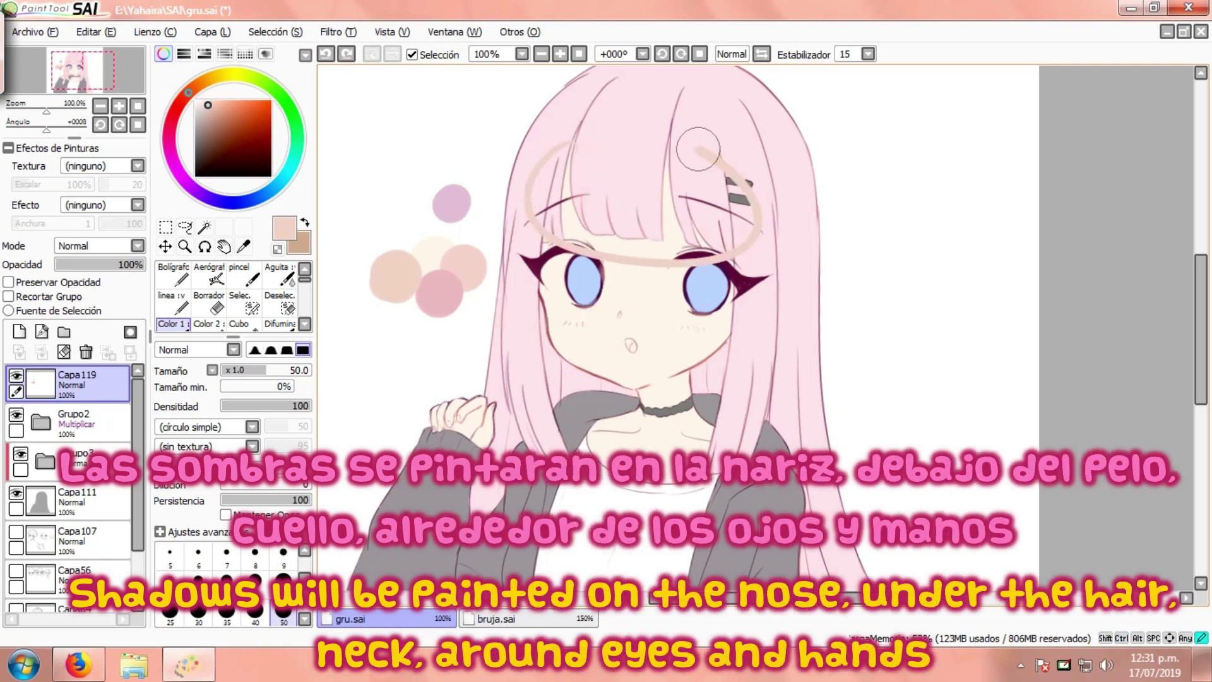
left_click(172, 121)
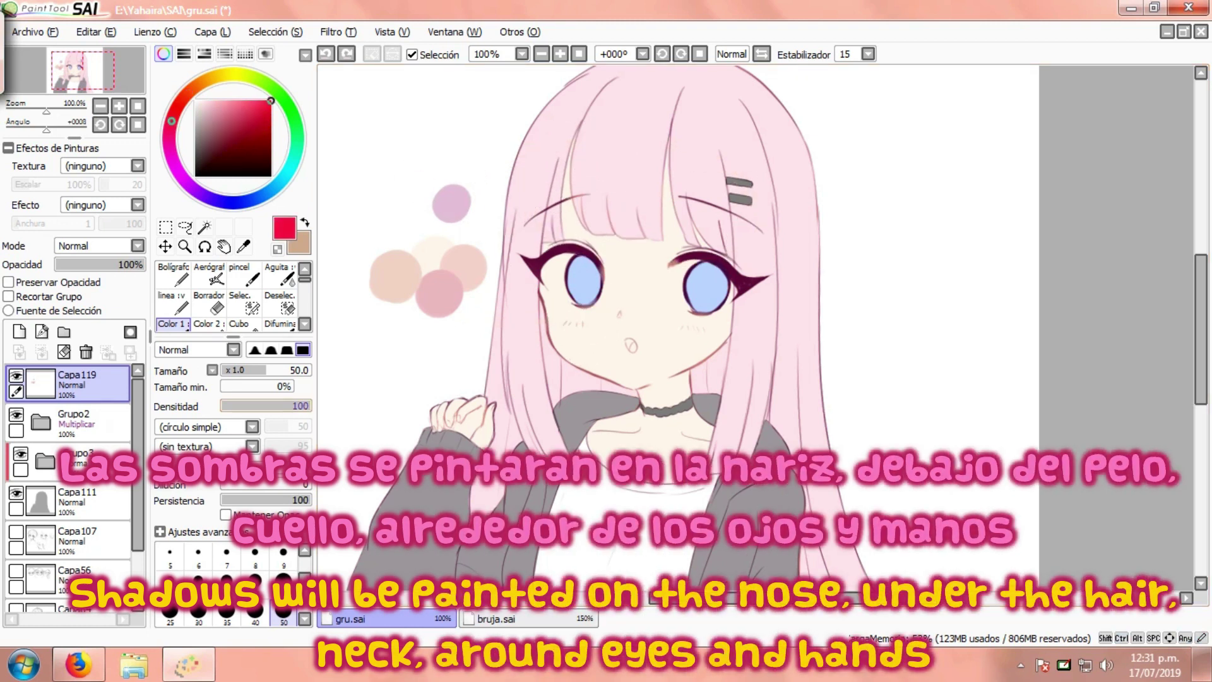
left_click(283, 554)
left_click_drag(529, 222, 584, 126)
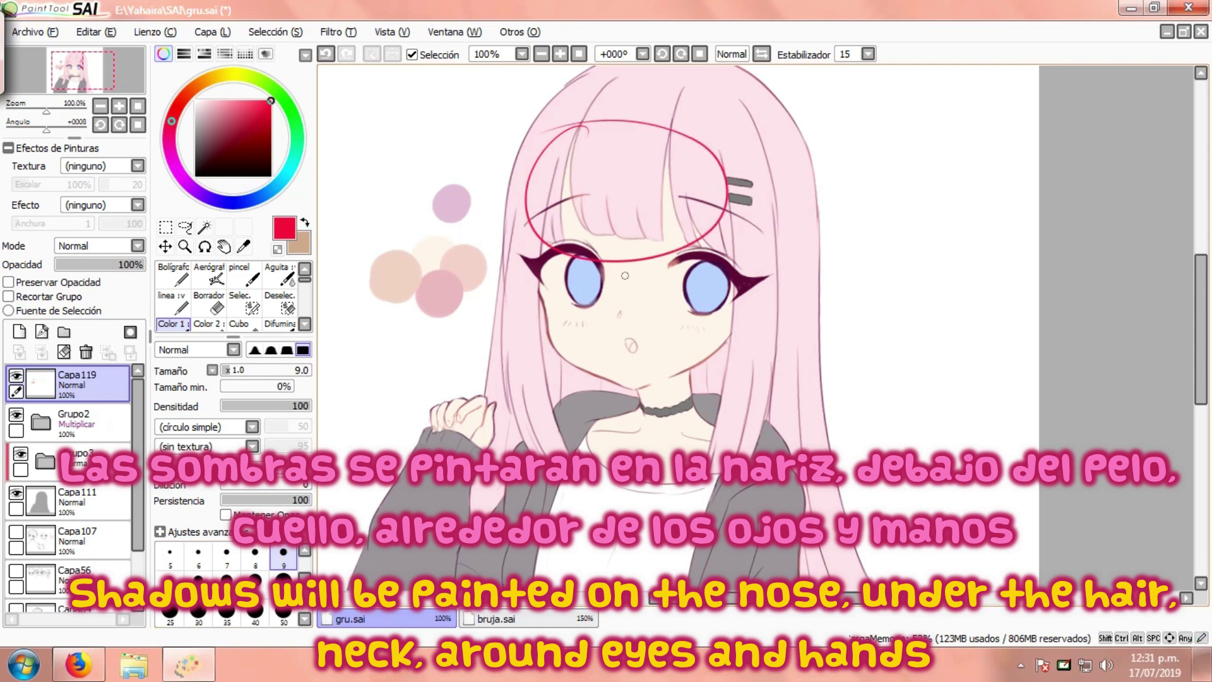
key("ctrl+z")
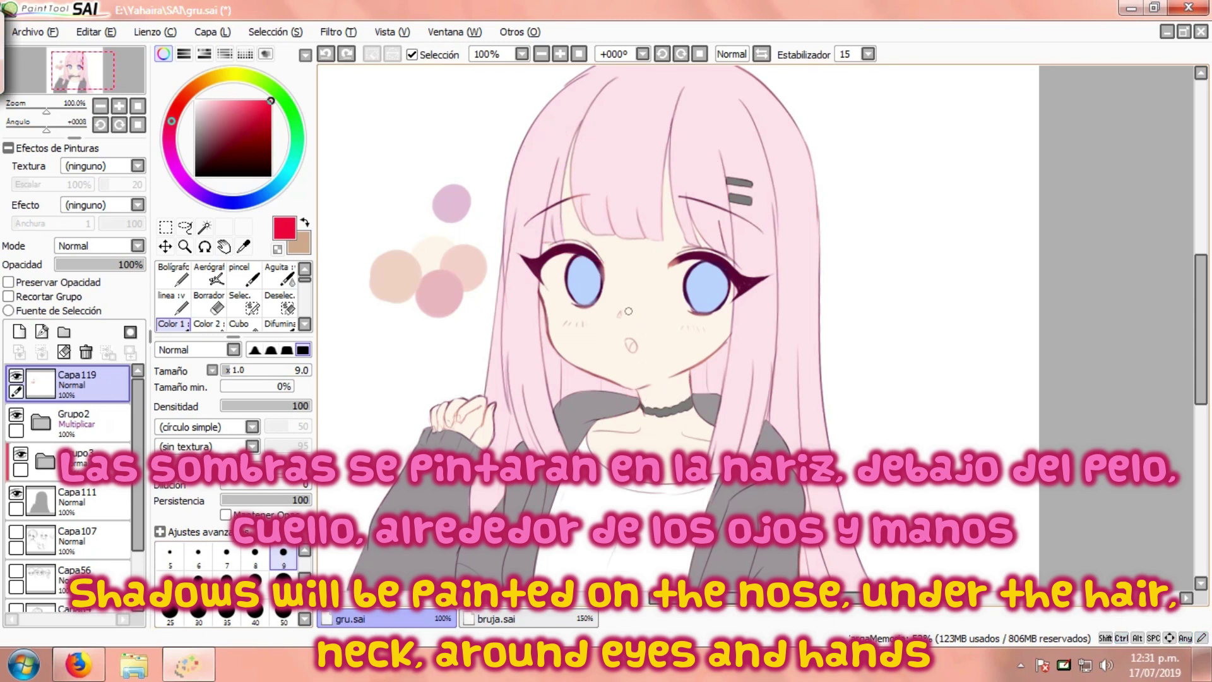
Circle the cheeks and the area around the eyes in crimson, and undo each mark.
left_click_drag(569, 312, 572, 312)
left_click_drag(671, 345, 720, 335)
key("ctrl+z")
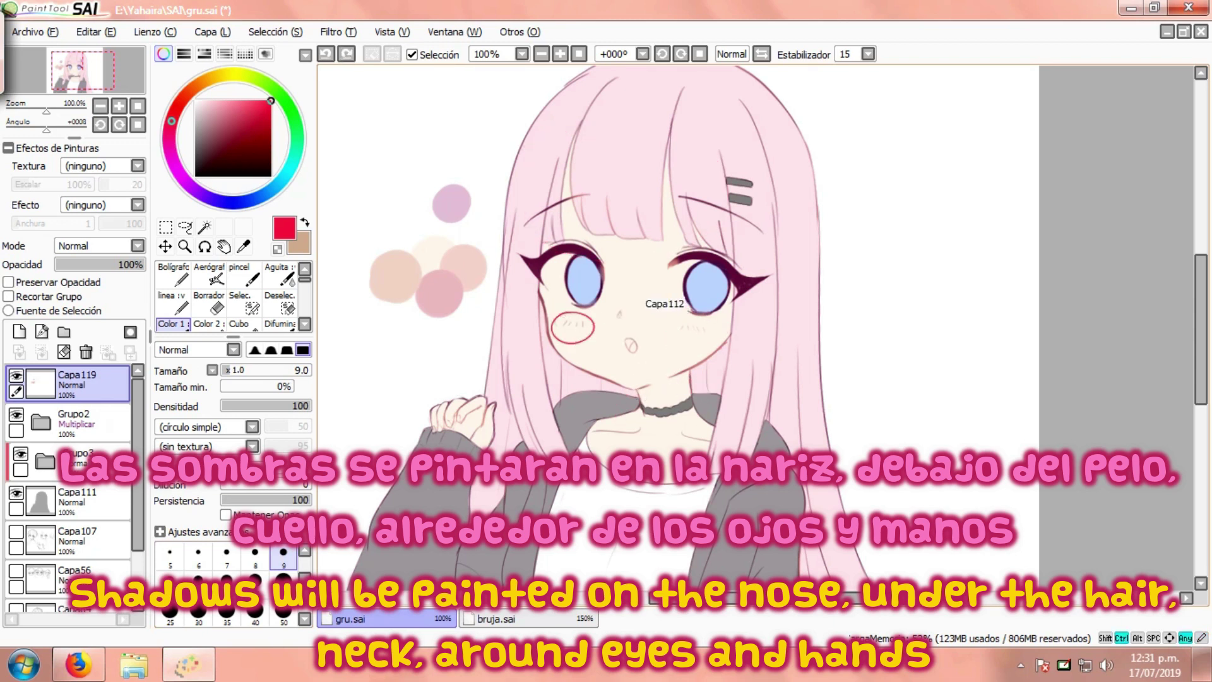
key("ctrl+z")
mouse_move(627, 325)
left_mouse_down()
mouse_move(524, 268)
mouse_move(607, 278)
left_mouse_up()
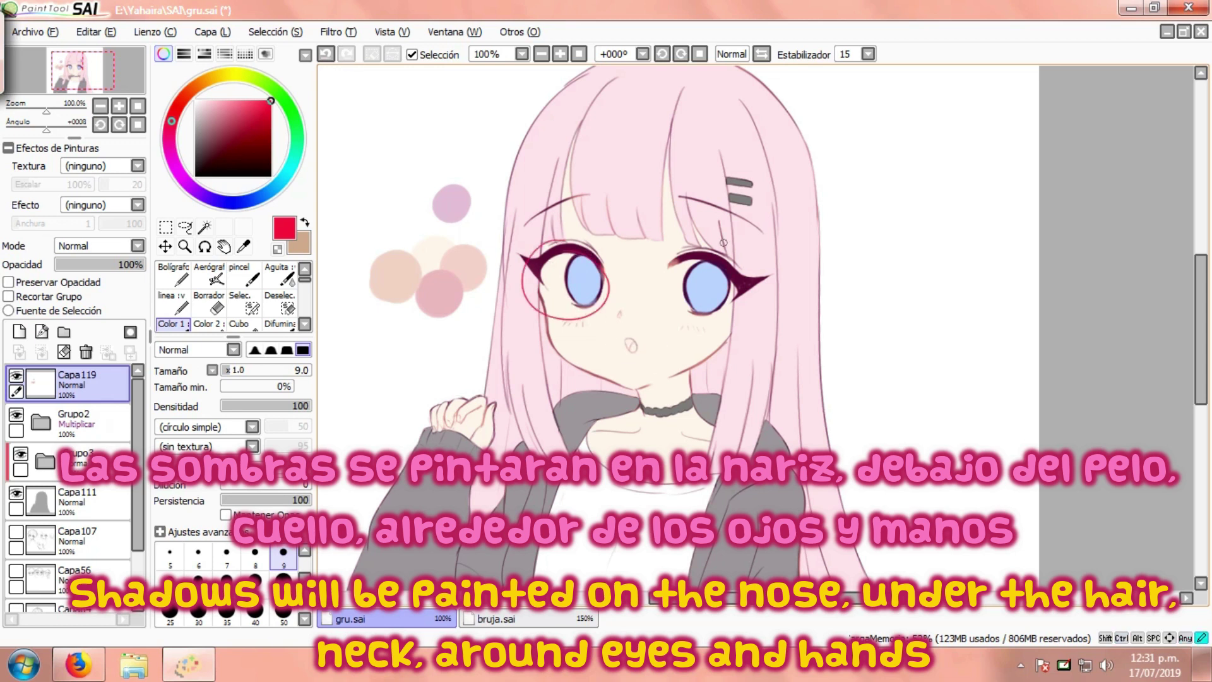
key("ctrl+z")
key("ctrl+z")
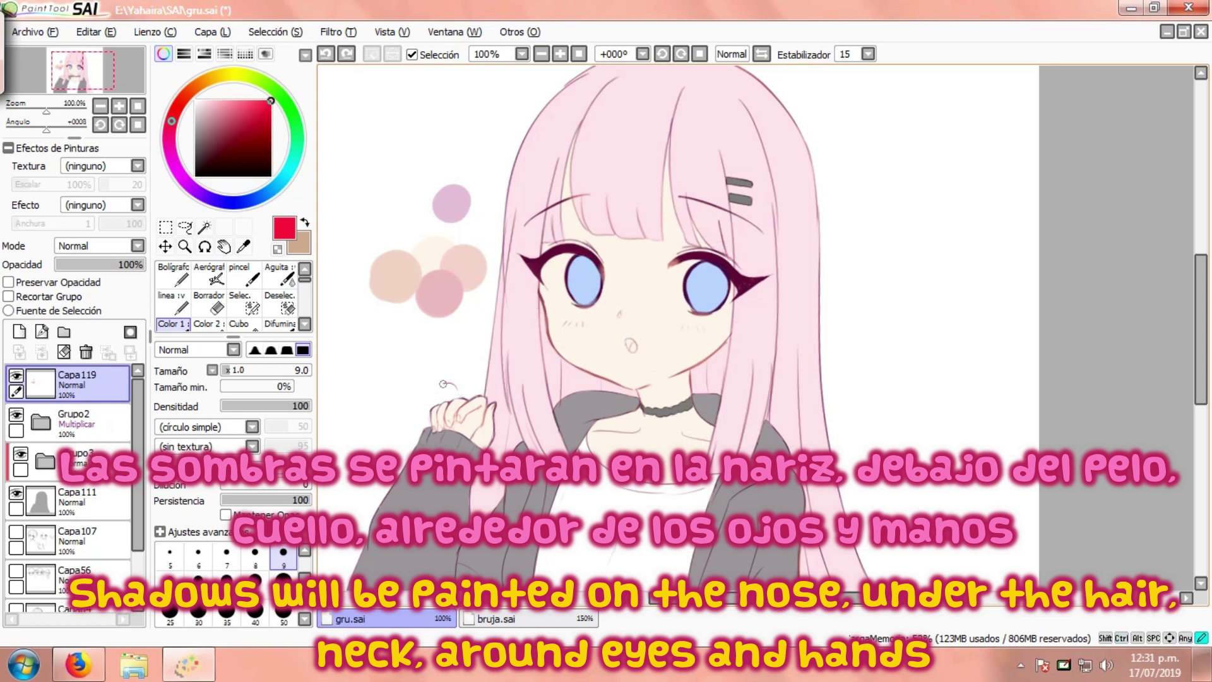
Mark the raised hand and the collarbone in crimson as shadow areas, and undo both marks.
left_click_drag(444, 384, 502, 449)
key("ctrl+z")
left_click_drag(592, 432, 637, 430)
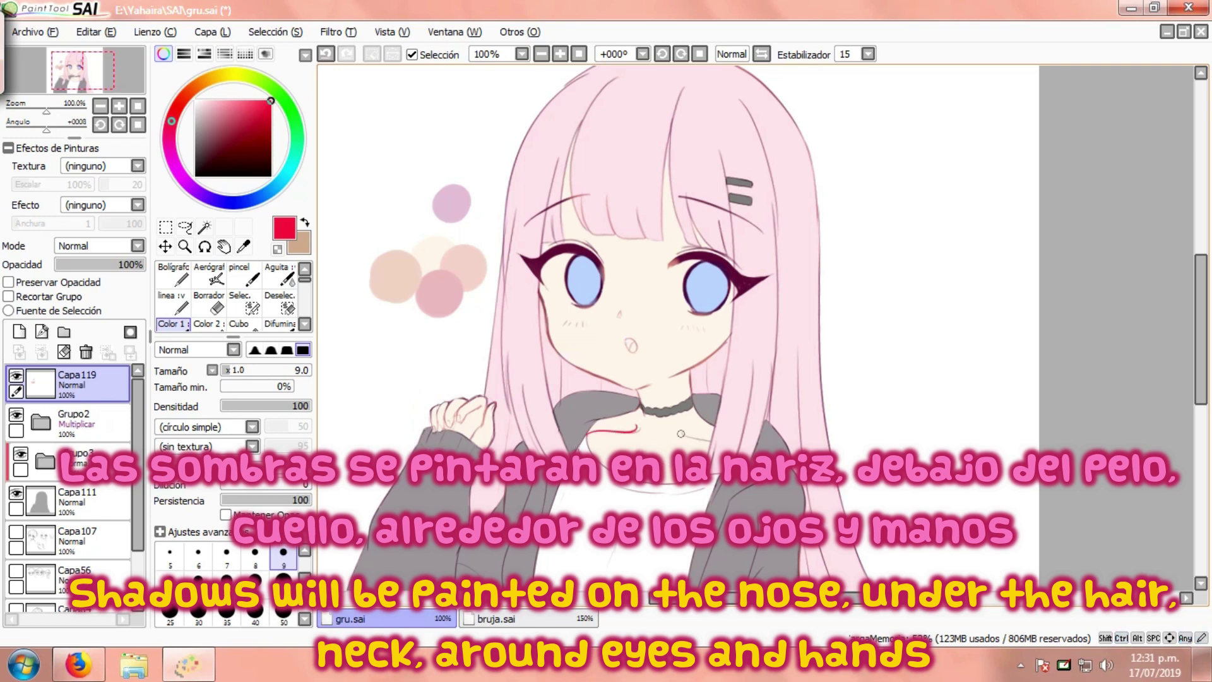
key("ctrl+z")
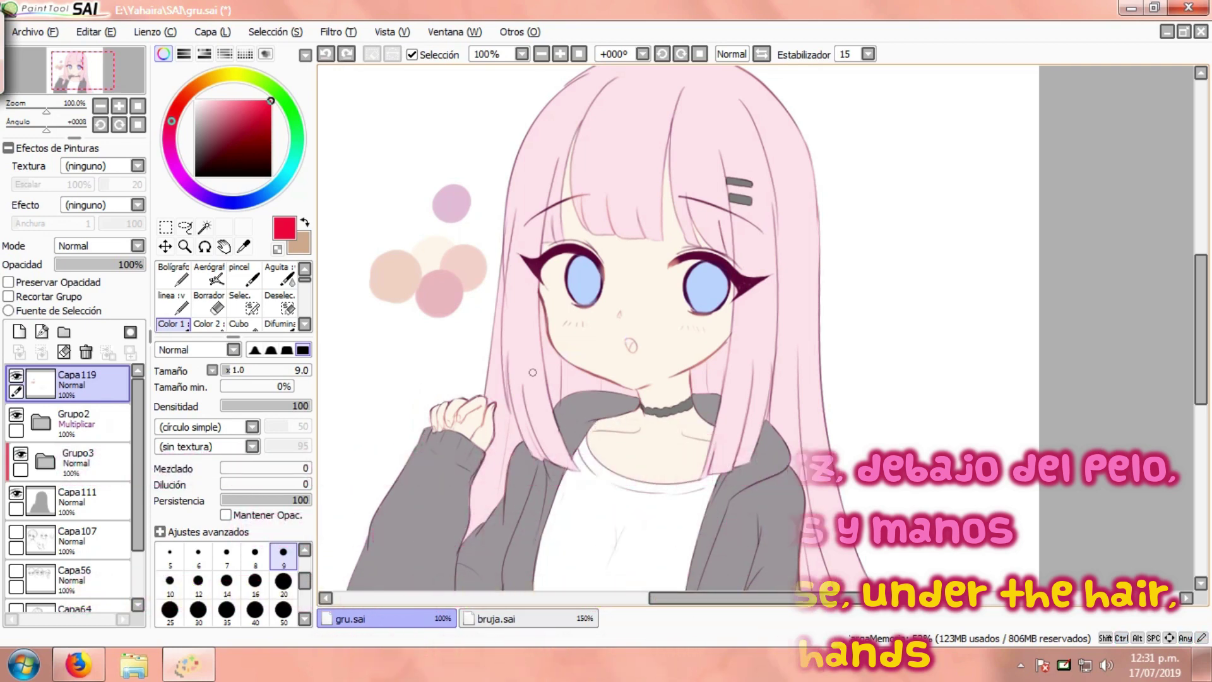
Make the clipped layer Capa118 inside Grupo3 active and sample the salmon swatch as the painting colour.
scroll(476, 279, "down", 1)
left_click(45, 462)
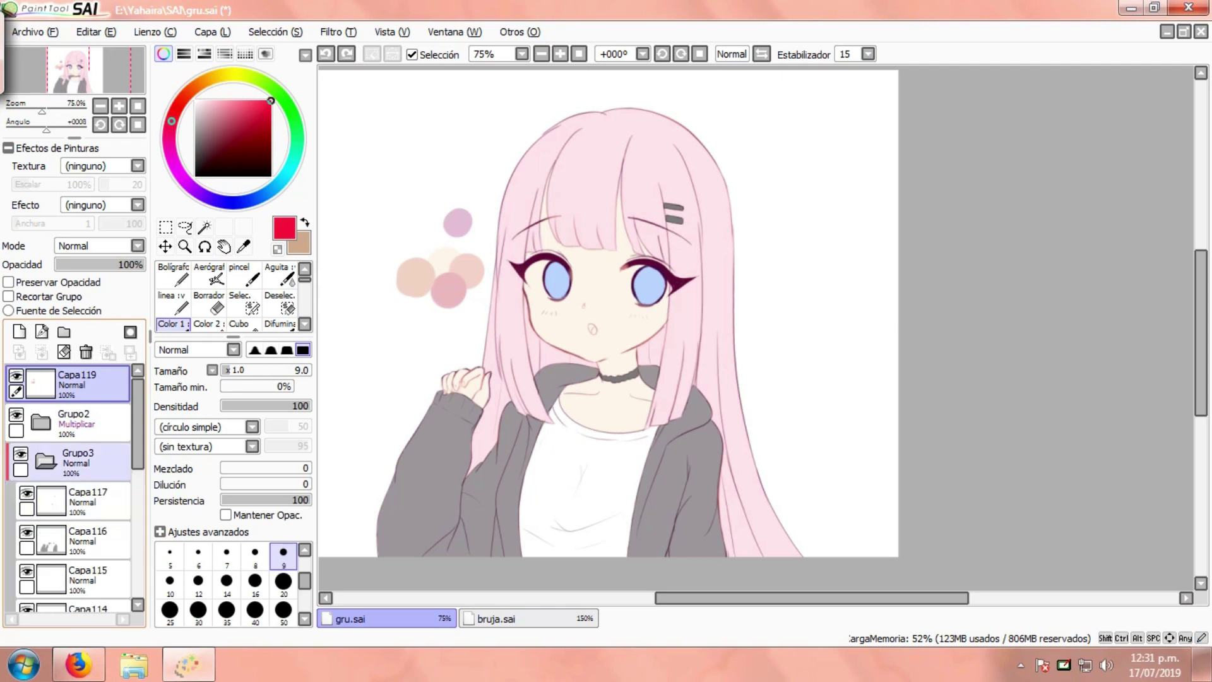
left_click_drag(137, 427, 138, 514)
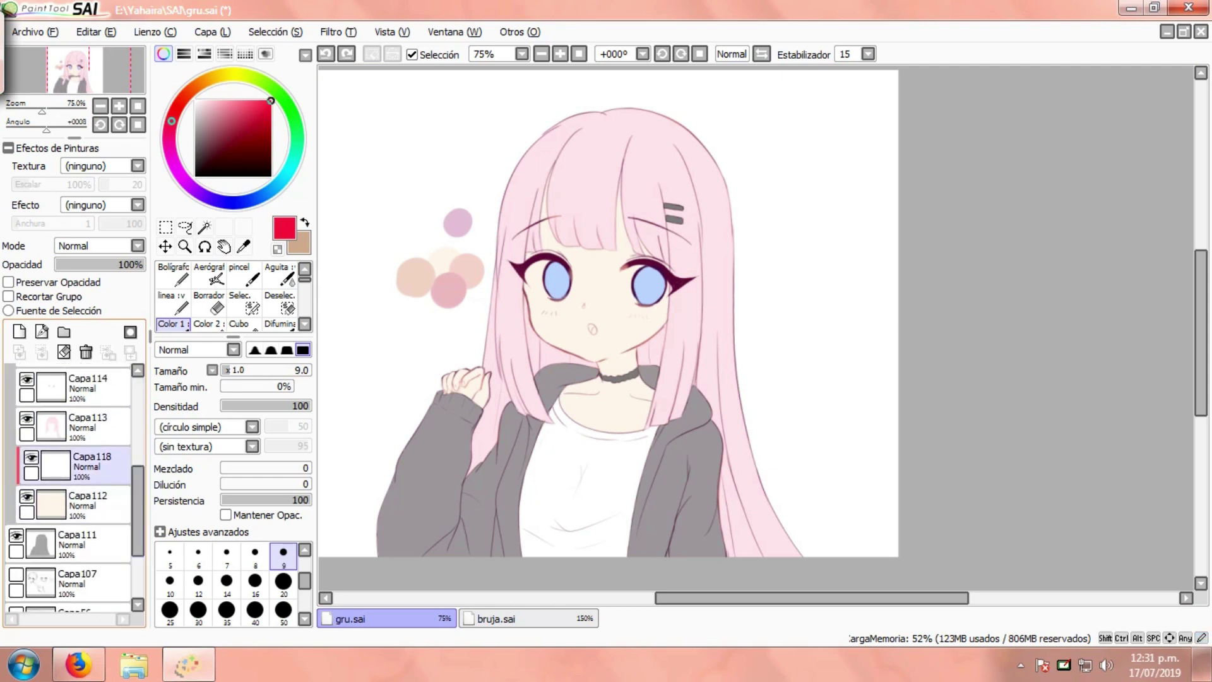
left_click(95, 467)
left_click(244, 246)
key("space")
left_click_drag(569, 316, 584, 326)
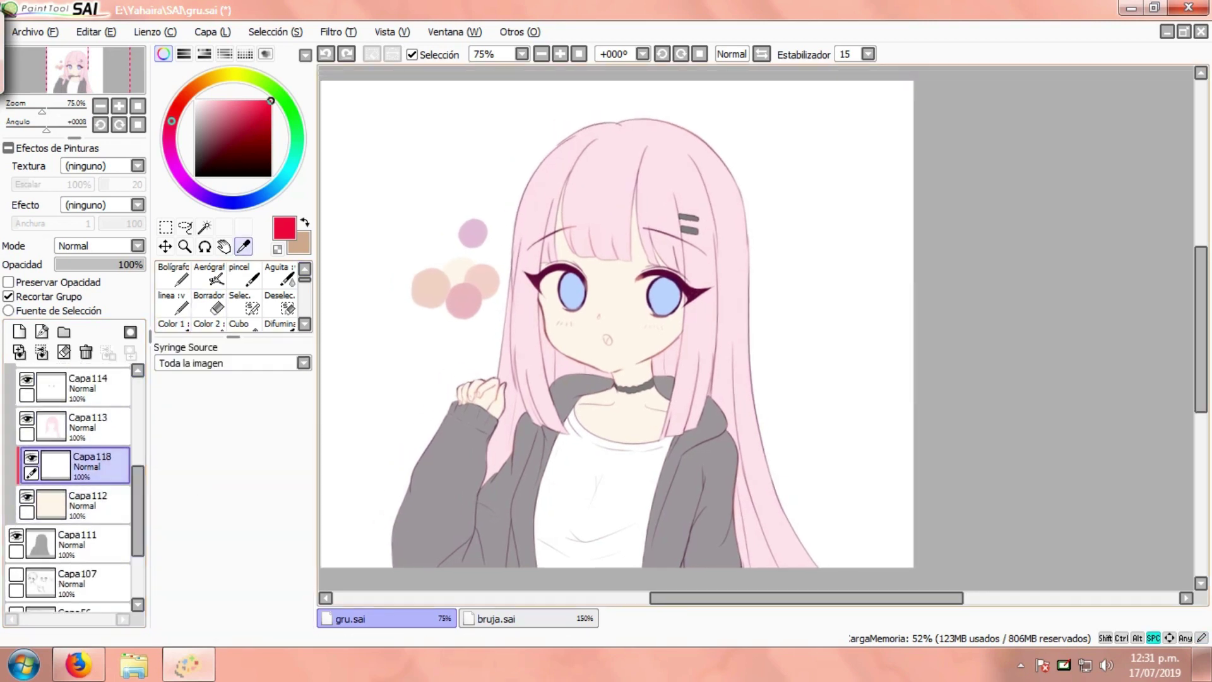
scroll(462, 268, "up", 1)
left_click(490, 281)
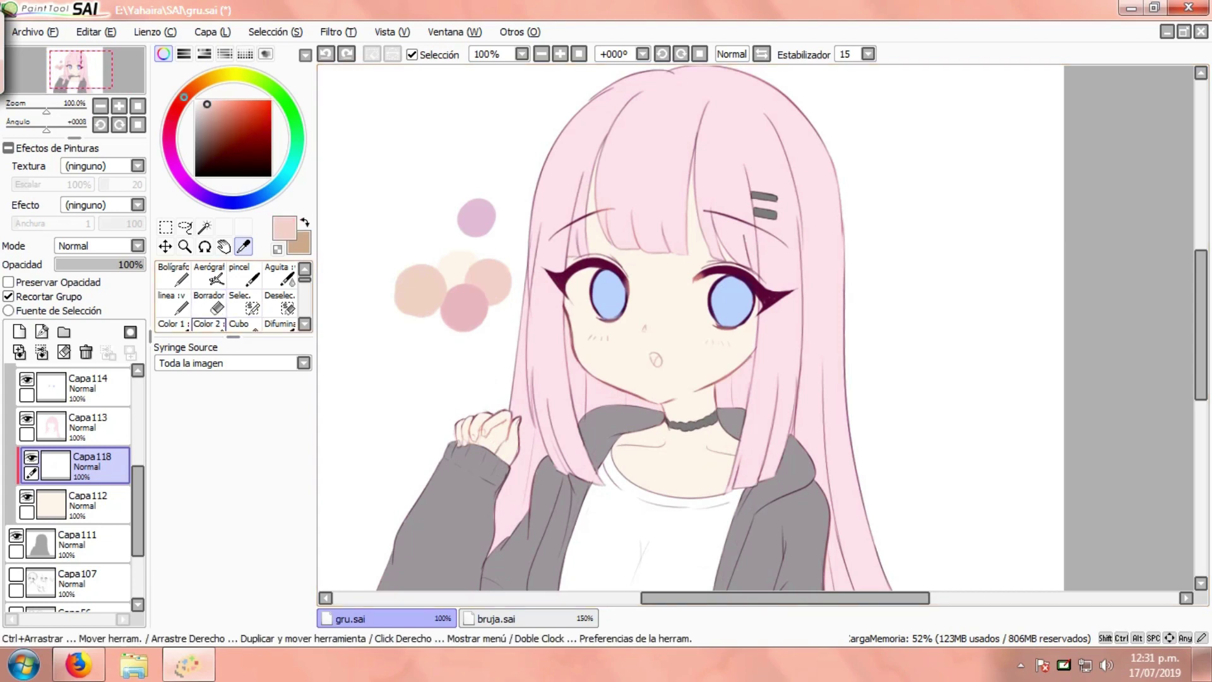
Fill the neck between the chin and the choker with salmon shadow using the Color 2 brush at size 20.
left_click(208, 324)
scroll(670, 392, "up", 2)
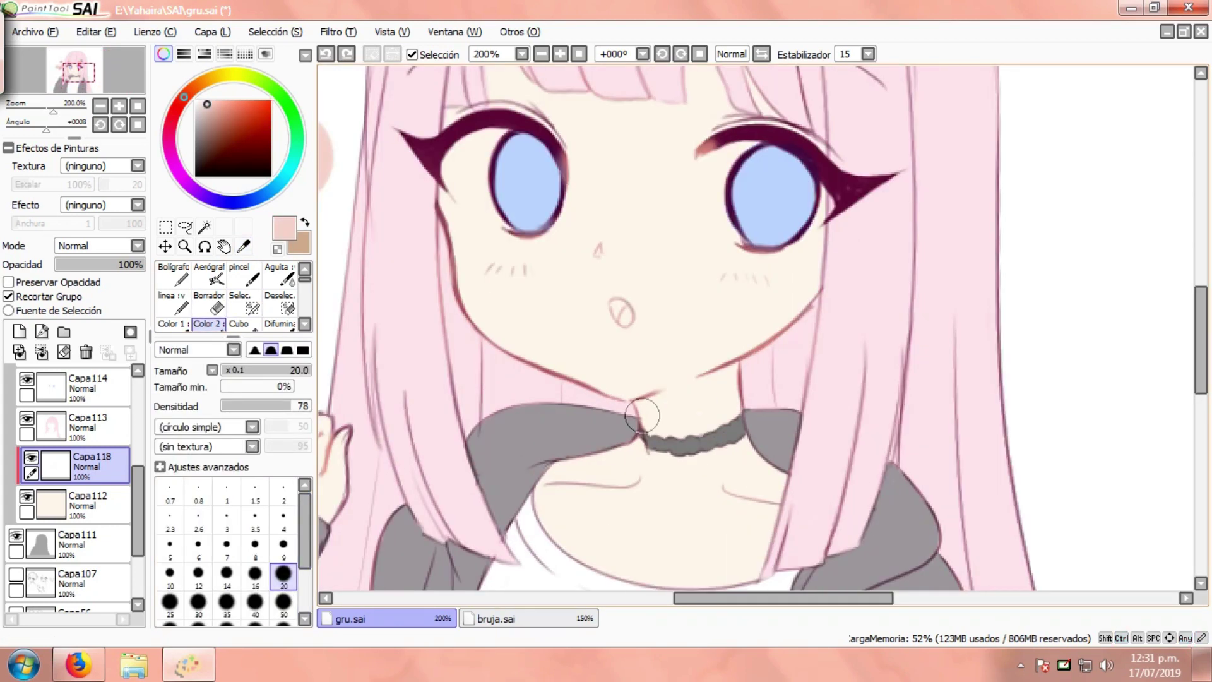
mouse_move(635, 417)
left_mouse_down()
mouse_move(757, 373)
mouse_move(749, 365)
mouse_move(618, 421)
mouse_move(683, 428)
mouse_move(751, 381)
mouse_move(632, 417)
left_mouse_up()
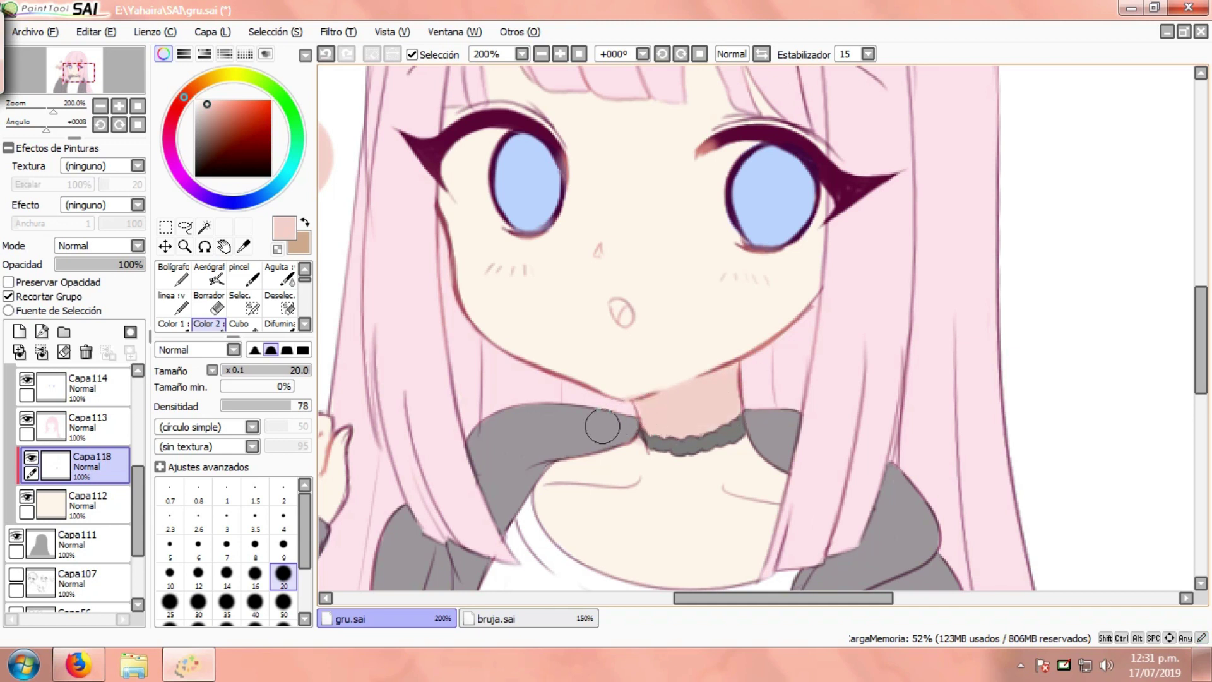
Set the eraser to size 9 on the hair layer Capa113, and return to the shadow layer Capa118.
left_click(88, 422)
left_click(209, 303)
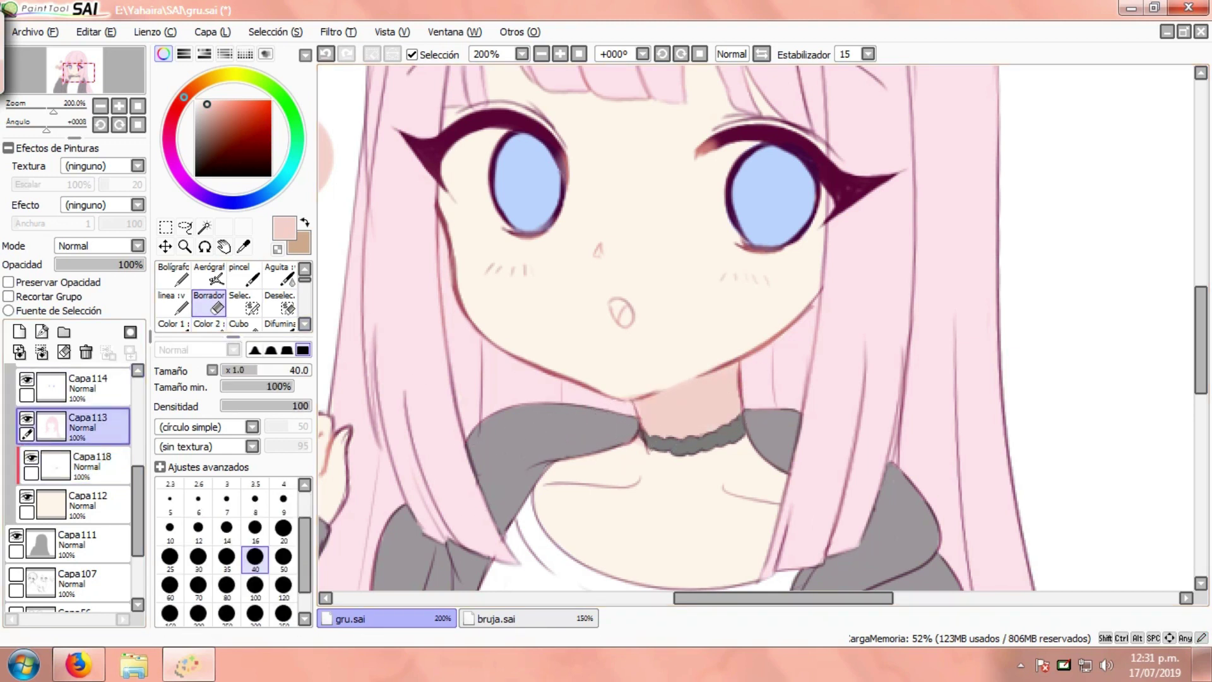
left_click(283, 498)
scroll(642, 412, "up", 1)
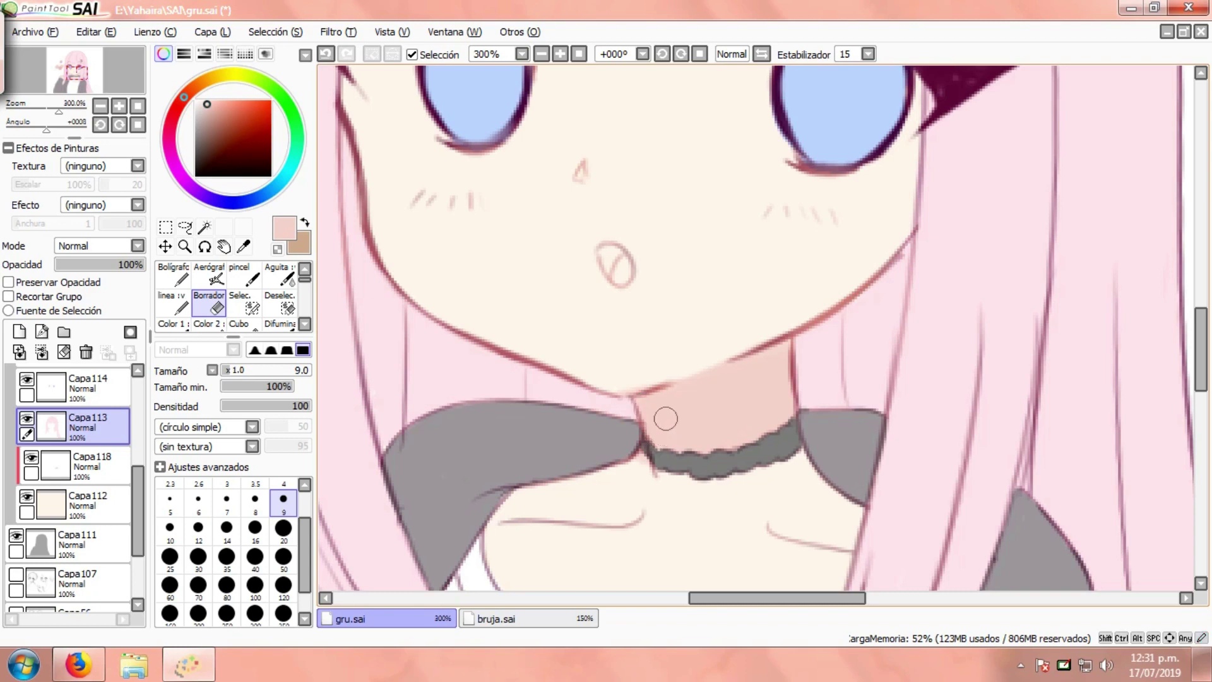
left_click(91, 464)
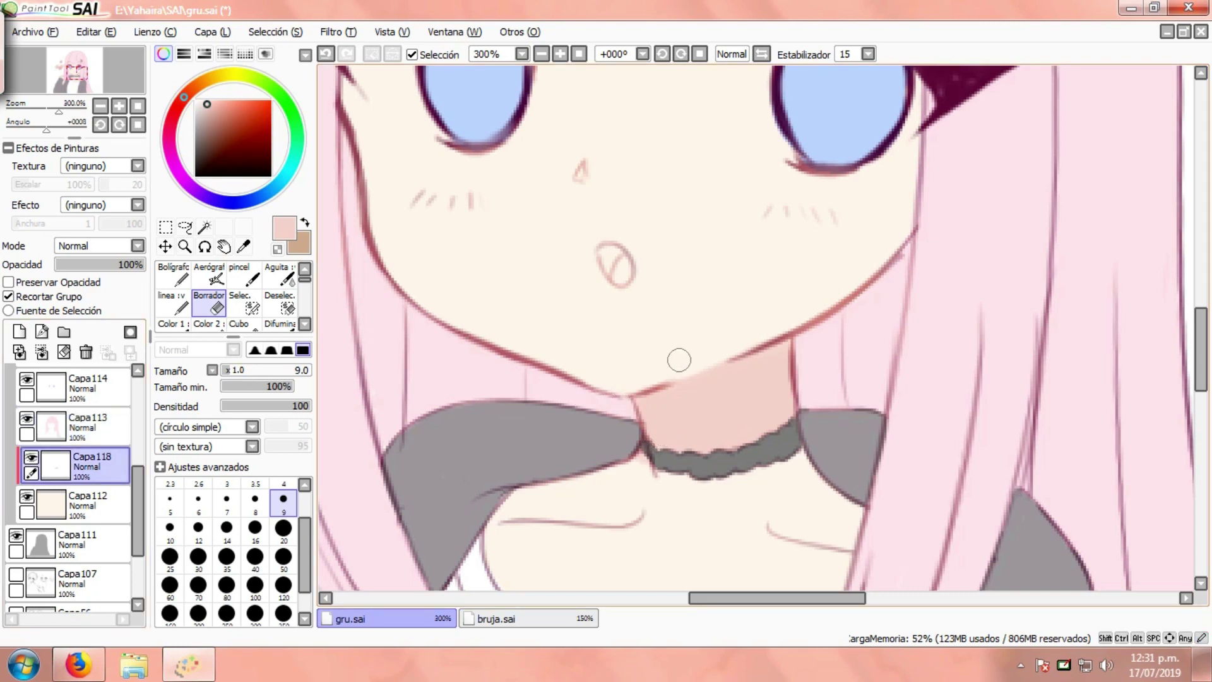
Paint salmon shadows along both collarbones, beside the hair lock on the chest and under the choker with the Color 2 brush at size 14.
scroll(679, 360, "down", 2)
left_click(209, 325)
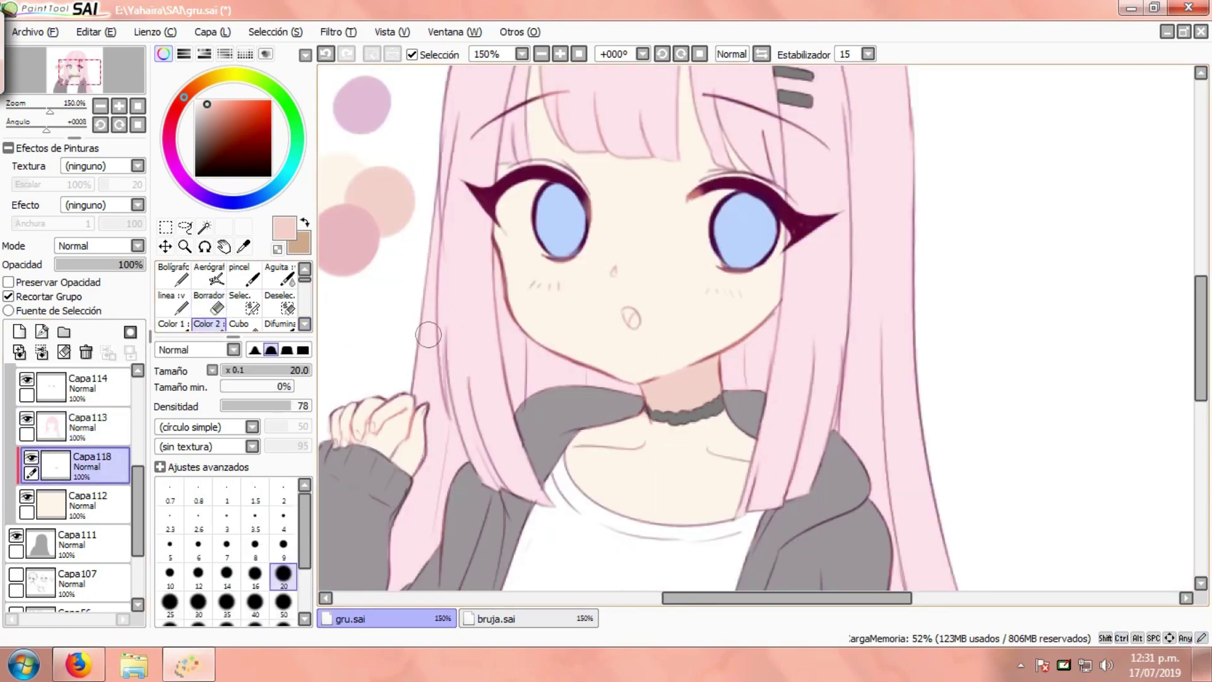
scroll(476, 354, "down", 1)
scroll(584, 411, "up", 1)
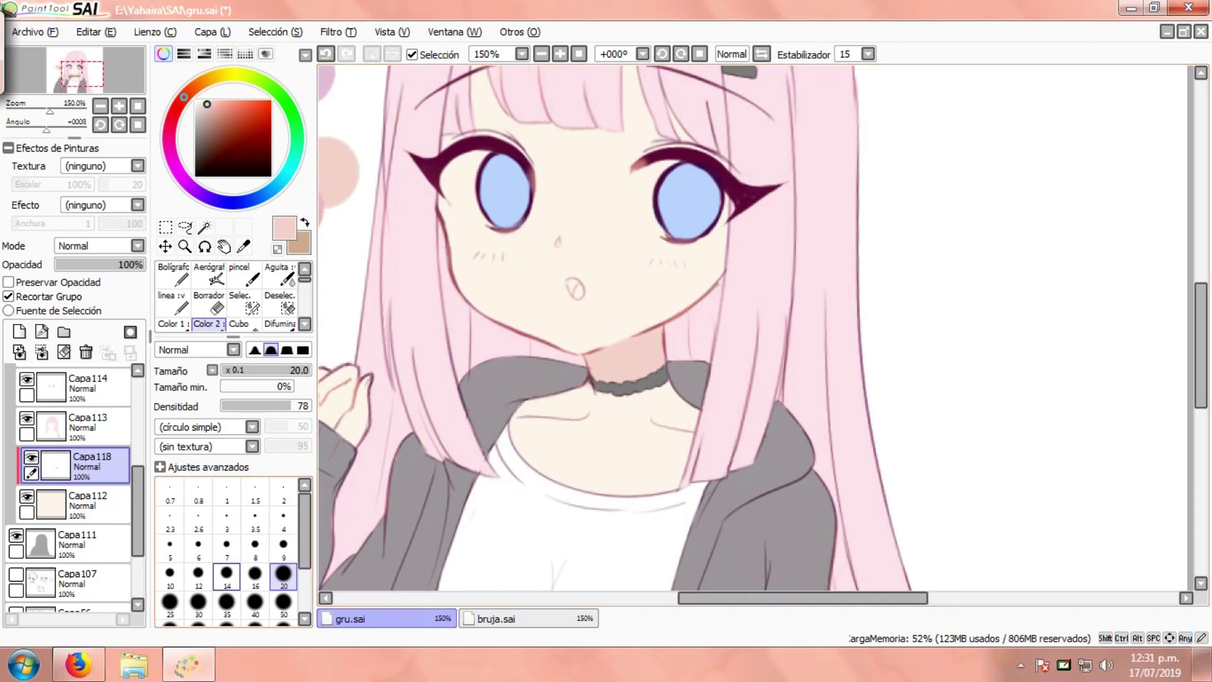
left_click(227, 576)
scroll(534, 411, "up", 1)
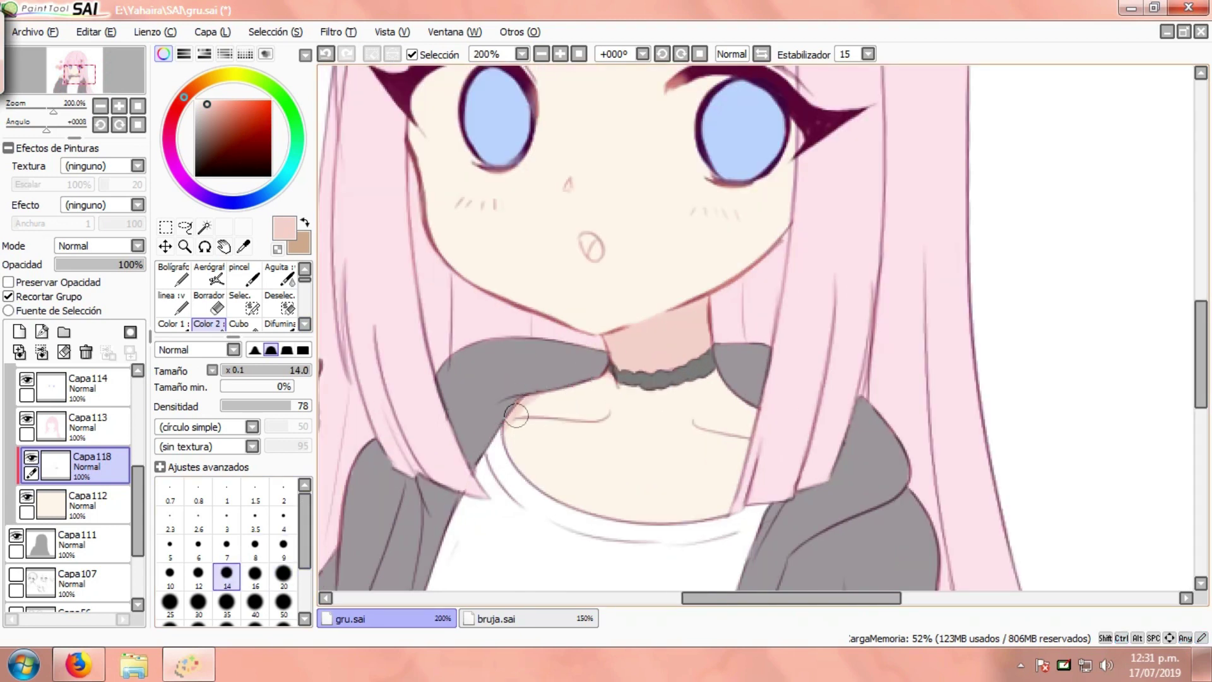
mouse_move(516, 415)
left_mouse_down()
mouse_move(576, 411)
mouse_move(544, 417)
left_mouse_up()
key("ctrl+z")
mouse_move(697, 417)
left_mouse_down()
mouse_move(781, 440)
mouse_move(751, 428)
mouse_move(726, 516)
left_mouse_up()
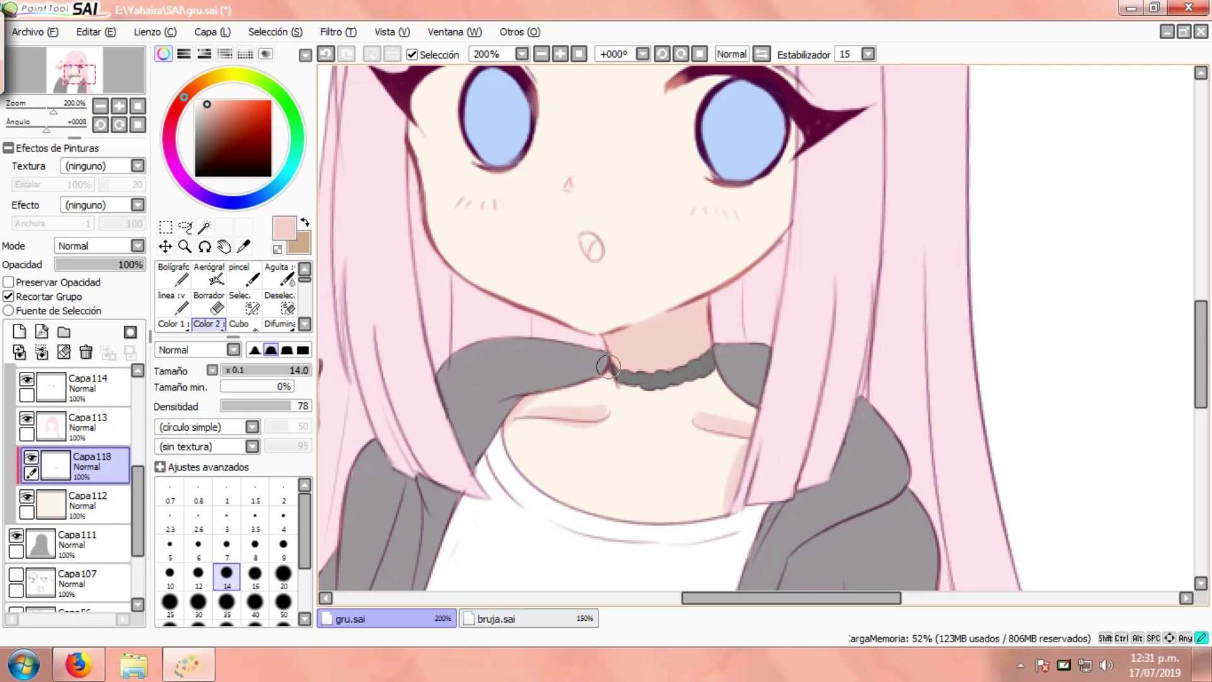
left_click_drag(606, 380, 551, 385)
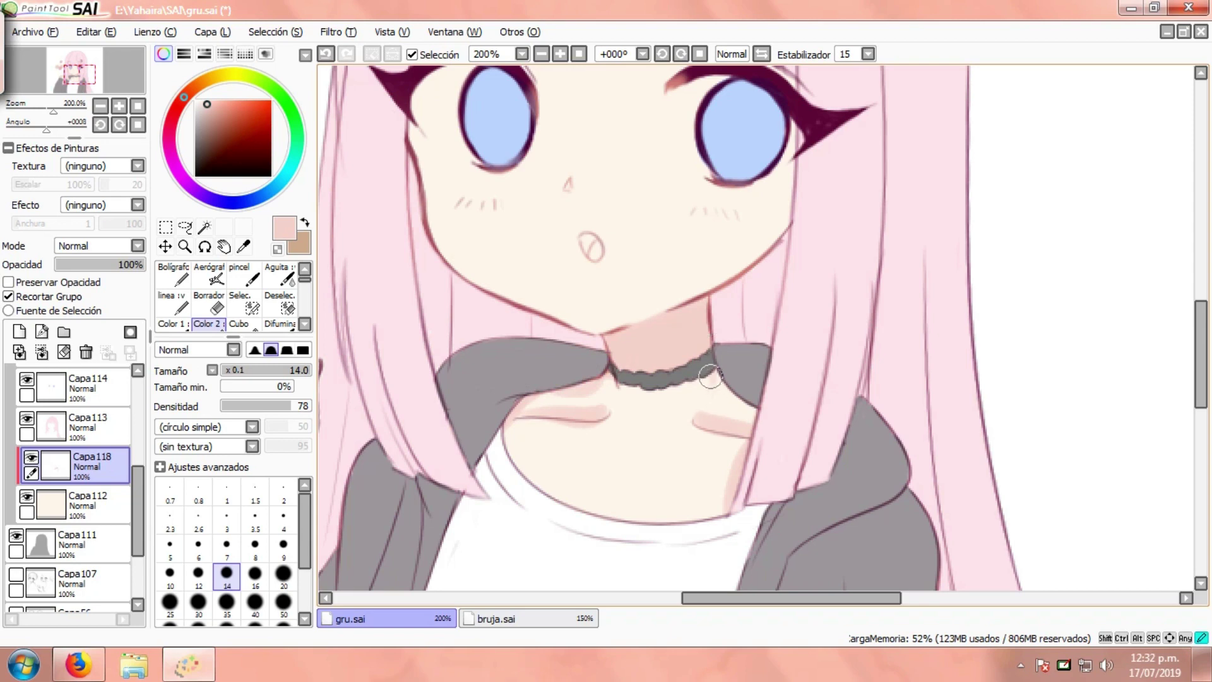
Paint salmon shadows on the forehead under the fringe, in its gaps and along the face edges beside the hair.
key("ctrl+minus")
key("ctrl+minus")
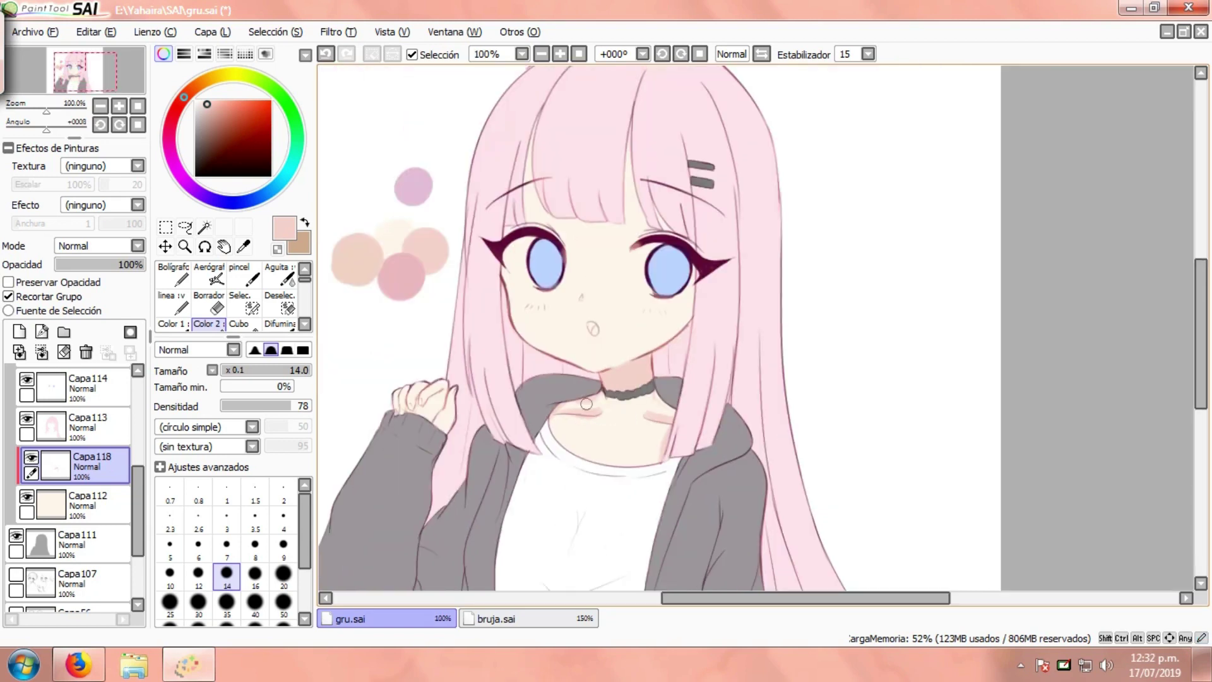
key("ctrl+plus")
scroll(620, 331, "up", 2)
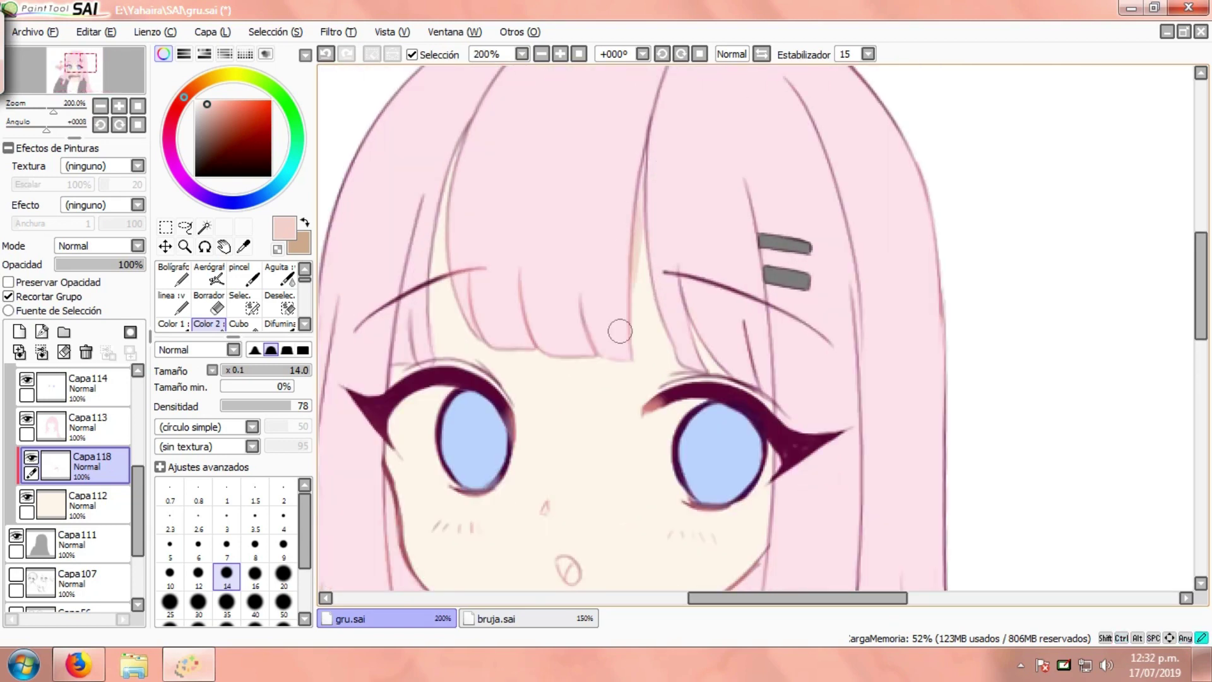
mouse_move(465, 176)
left_mouse_down()
mouse_move(442, 227)
mouse_move(431, 356)
mouse_move(526, 361)
mouse_move(528, 332)
mouse_move(576, 365)
left_mouse_up()
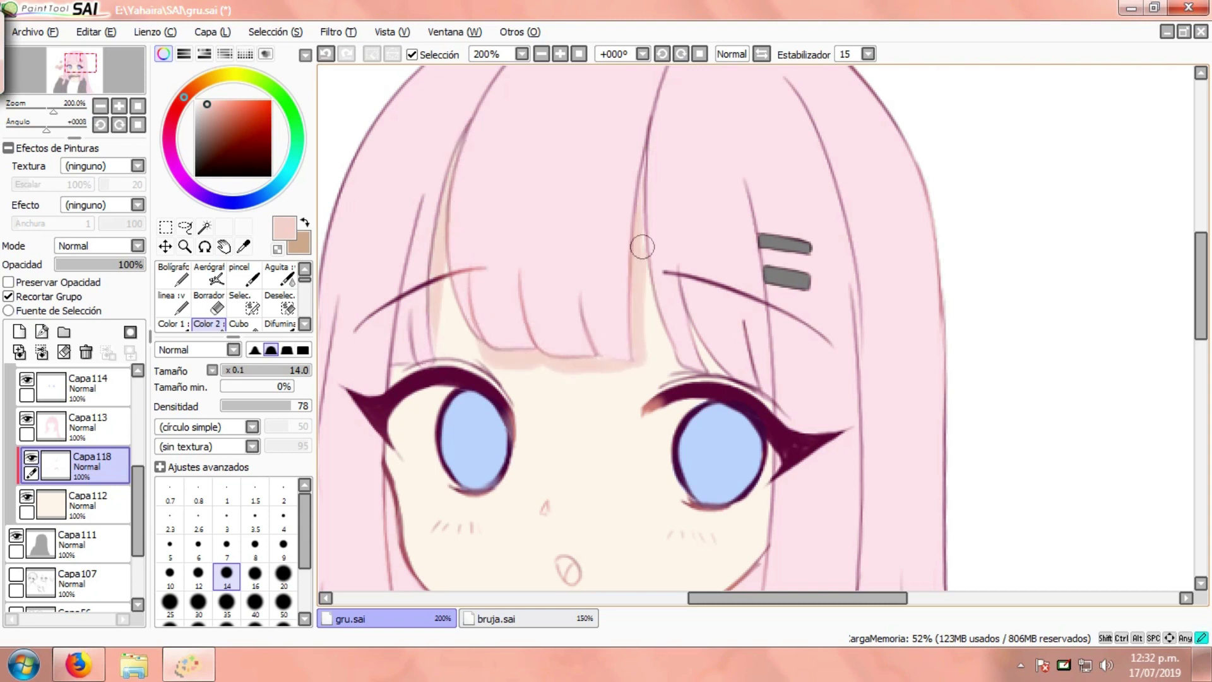
scroll(655, 218, "down", 1)
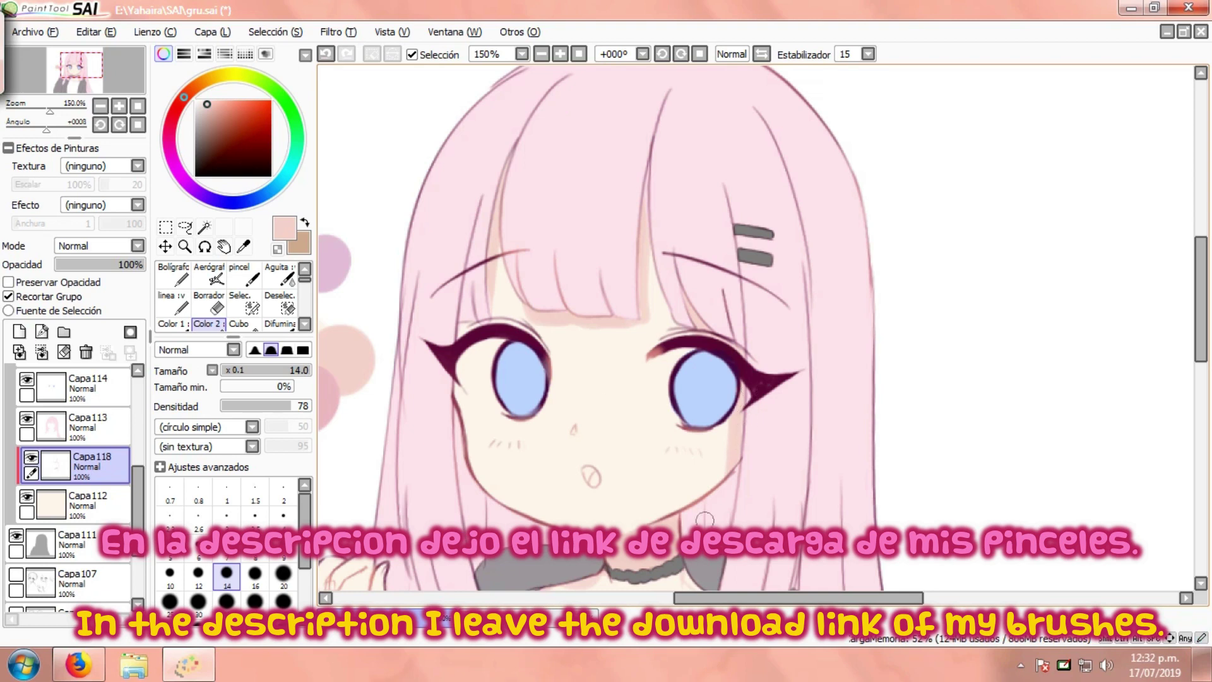
left_click_drag(464, 310, 455, 405)
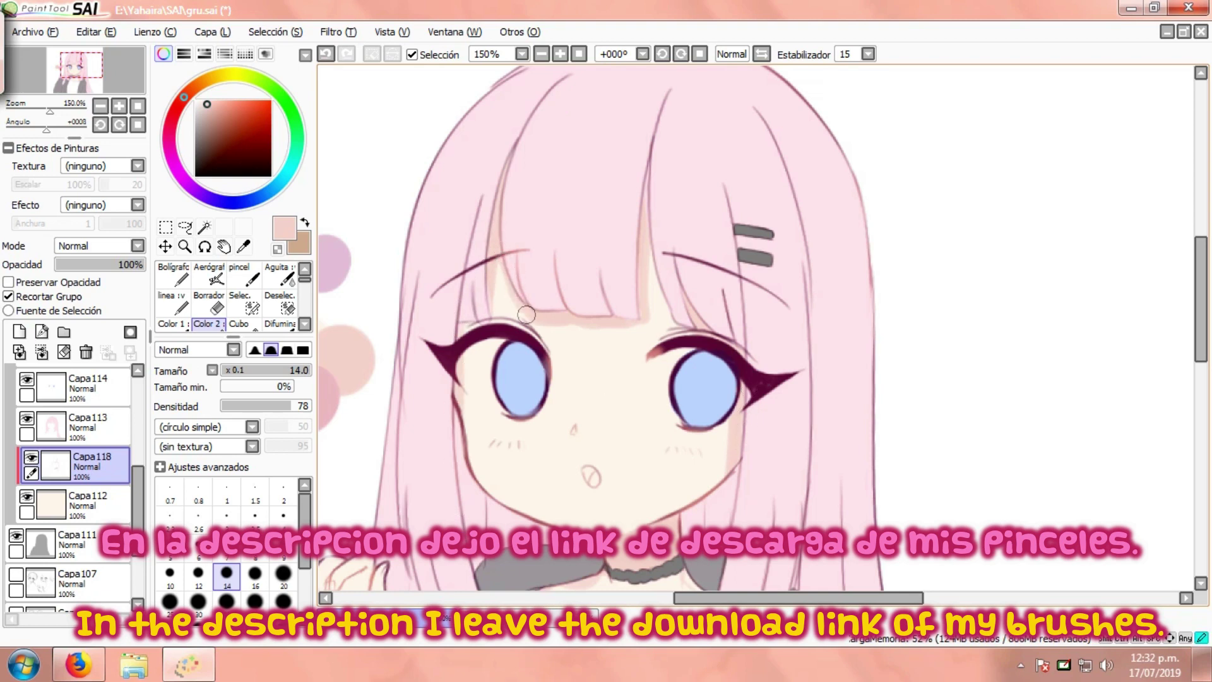
Mirror the canvas view horizontally to check the face shading.
key("ctrl+minus")
key("ctrl+minus")
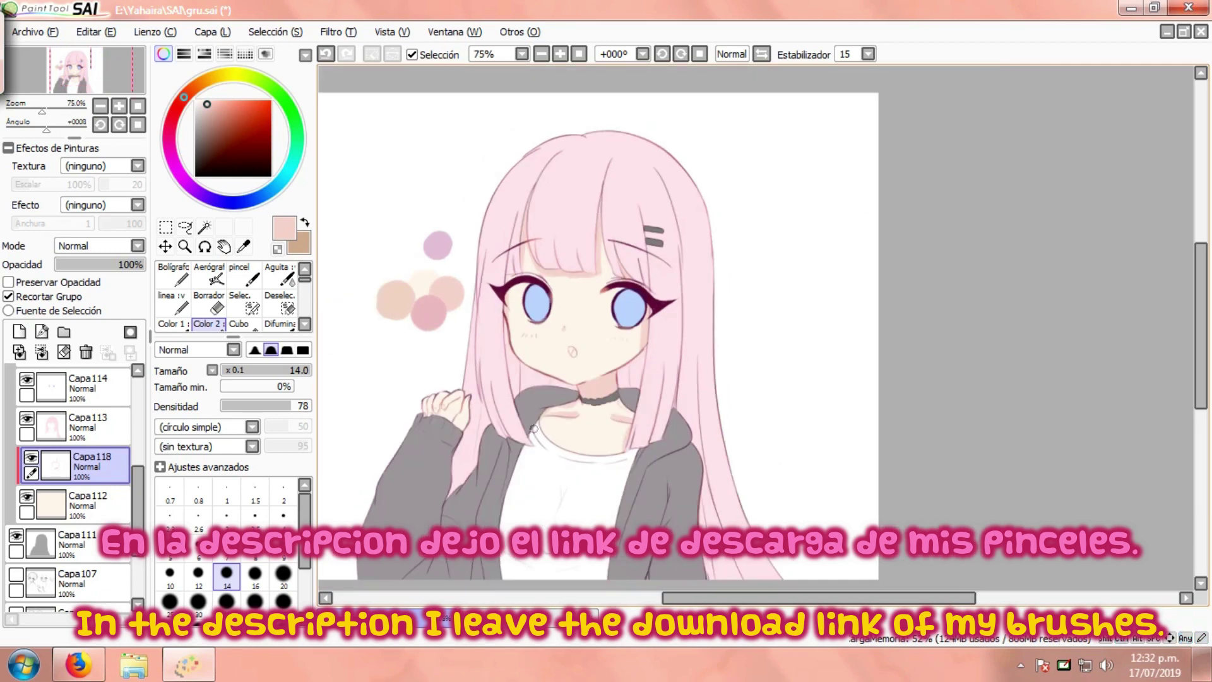
scroll(534, 429, "up", 2)
left_click(761, 54)
scroll(739, 153, "down", 1)
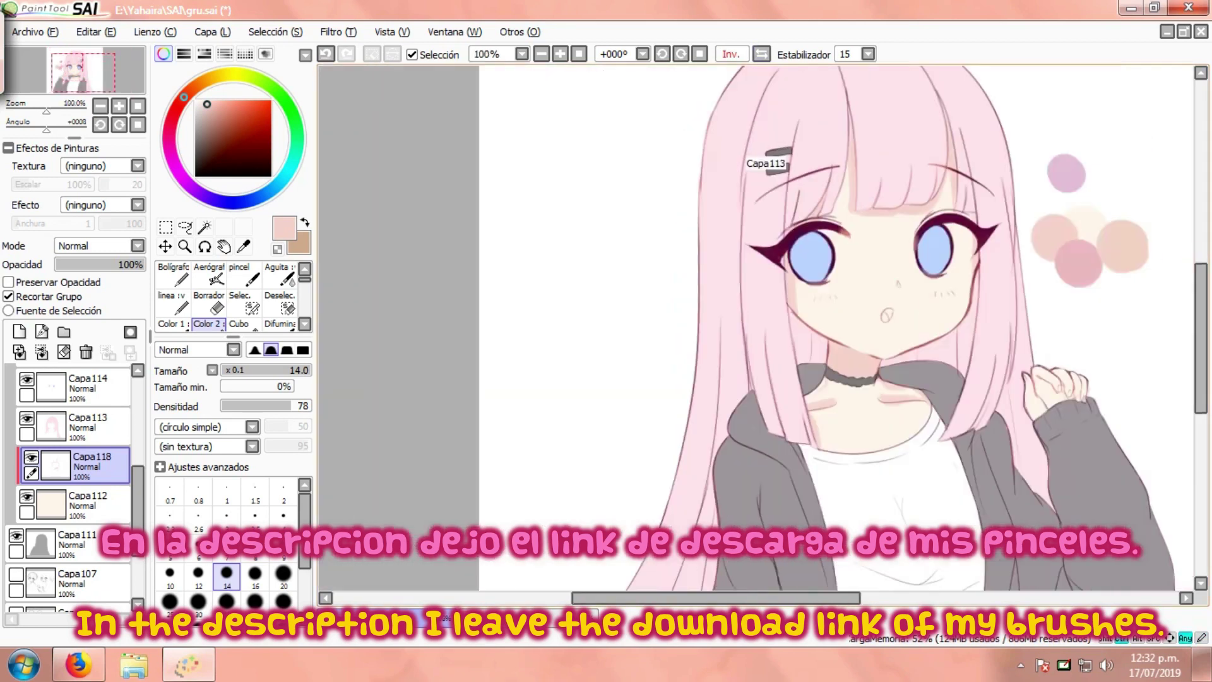
left_click_drag(836, 259, 603, 272)
Touch up the salmon shadow in the fringe gap and between the strands near the hair clips with the Color 2 brush.
scroll(597, 271, "up", 2)
key("e")
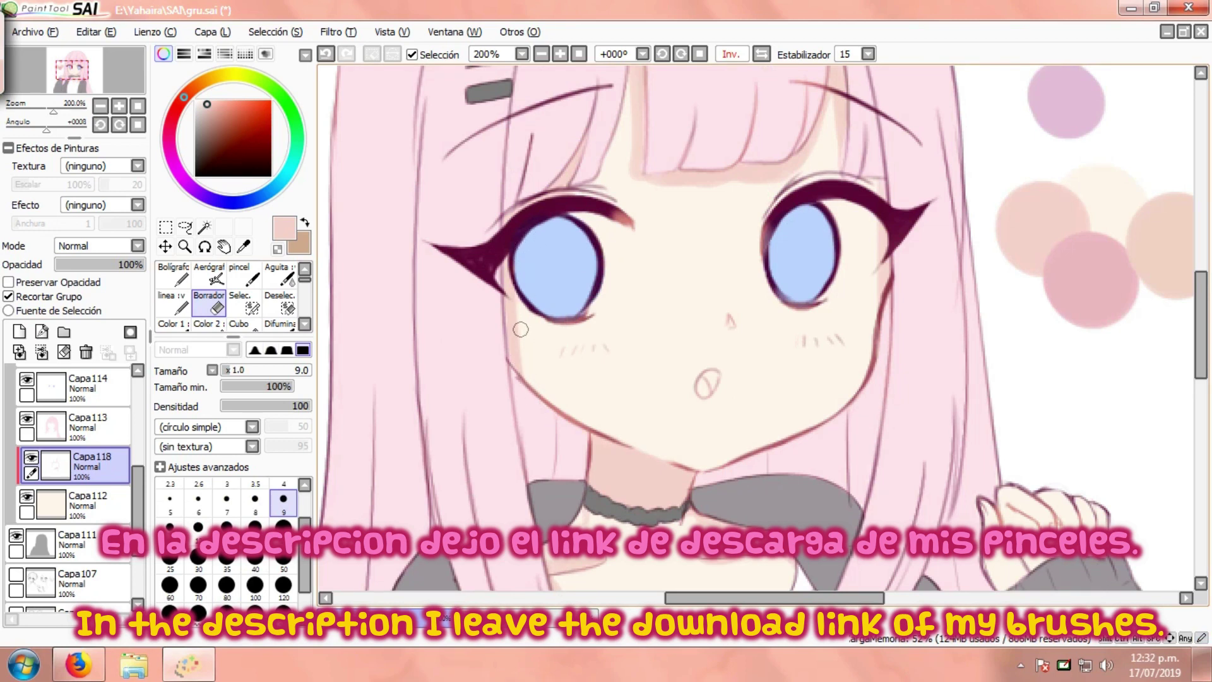
left_click_drag(521, 329, 422, 455)
left_click(209, 324)
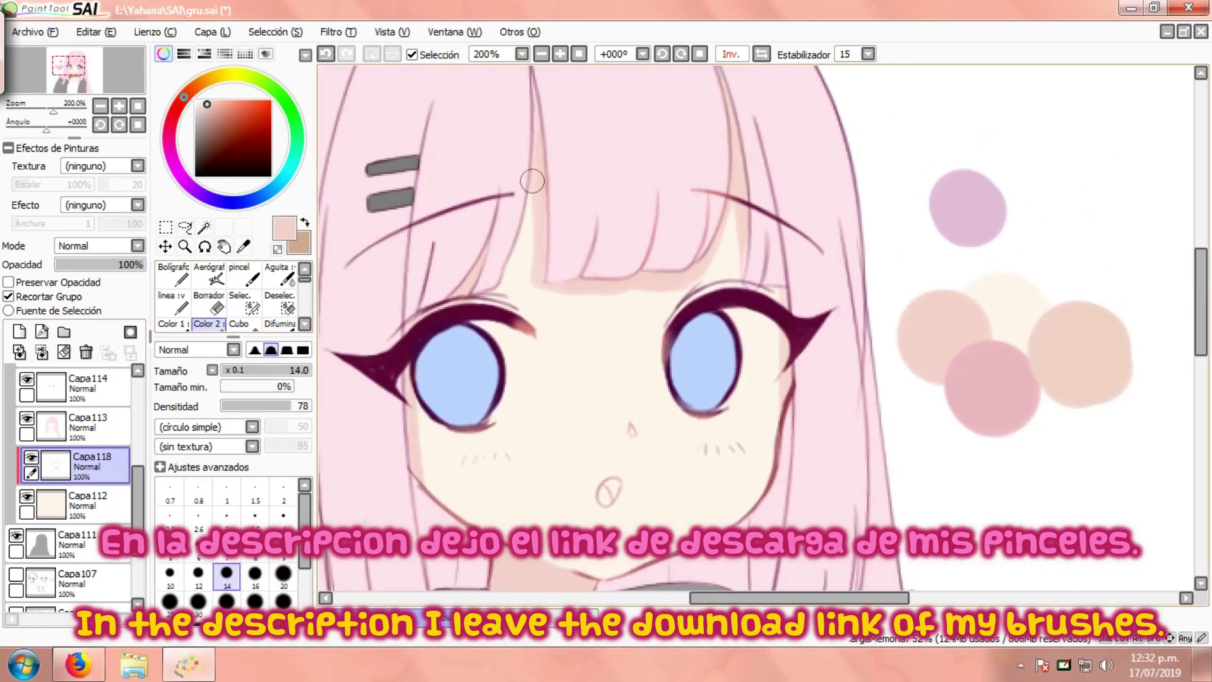
left_click_drag(537, 165, 471, 307)
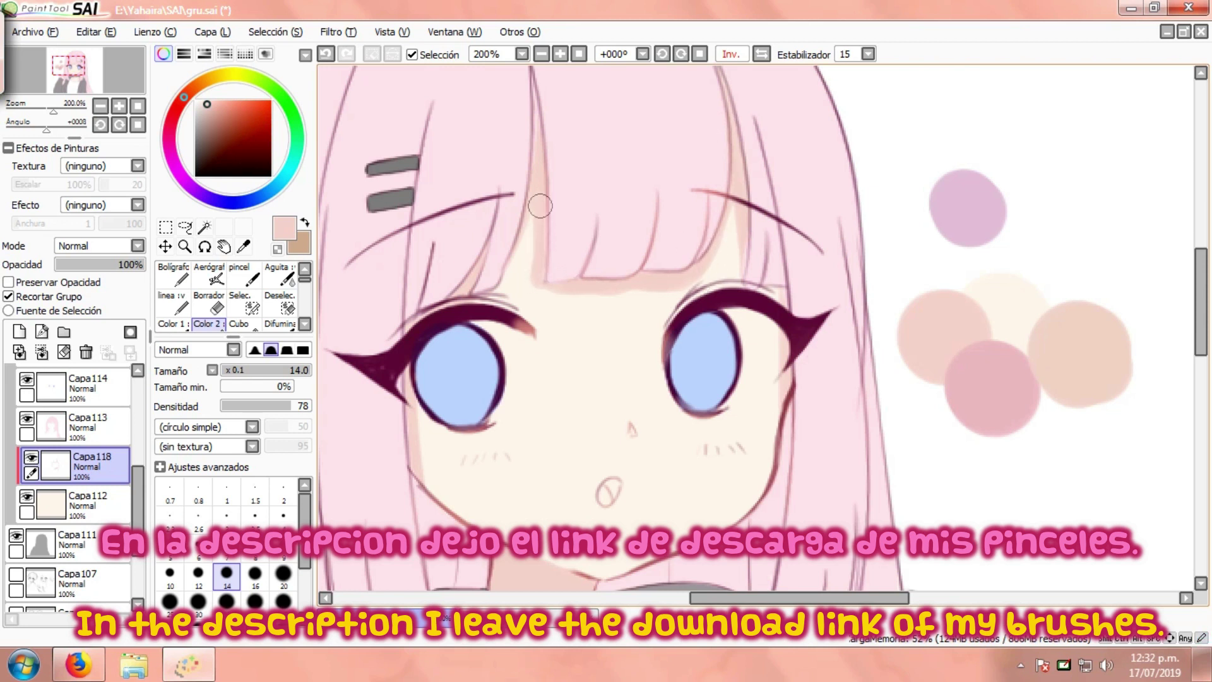
Erase the hair colour from the tip of the narrow fringe gap on Capa113 with a size 4 eraser.
left_click(91, 428)
left_click(209, 304)
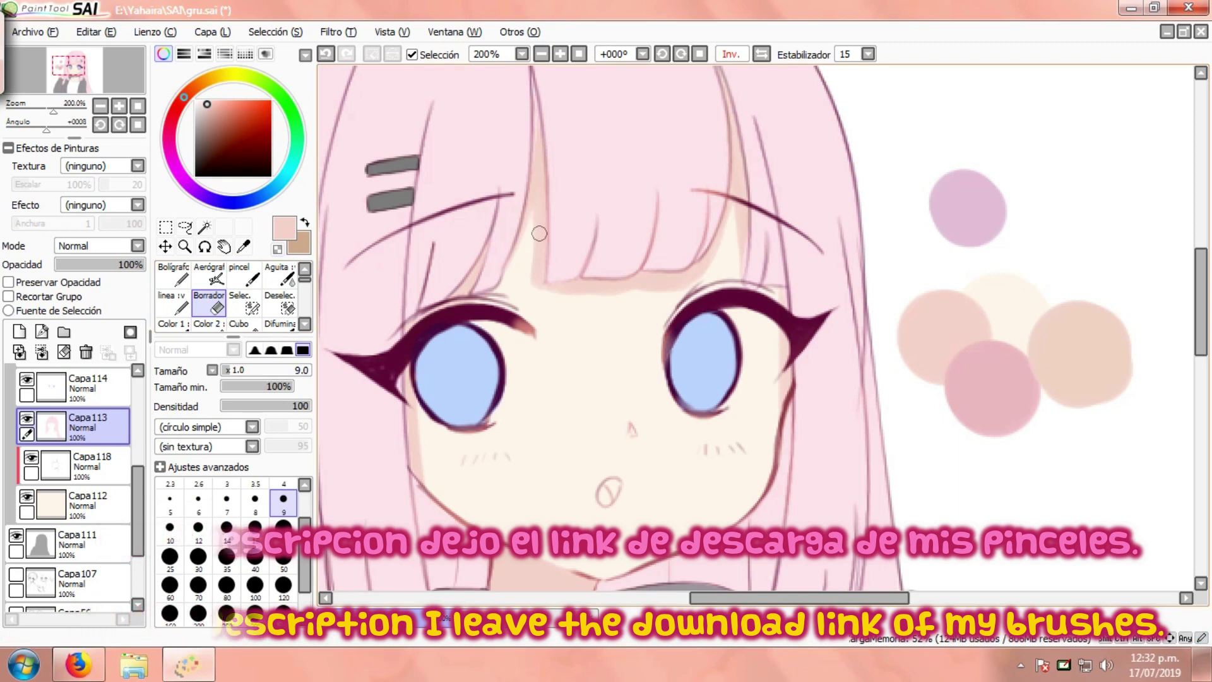
scroll(539, 197, "up", 2)
scroll(758, 328, "down", 3)
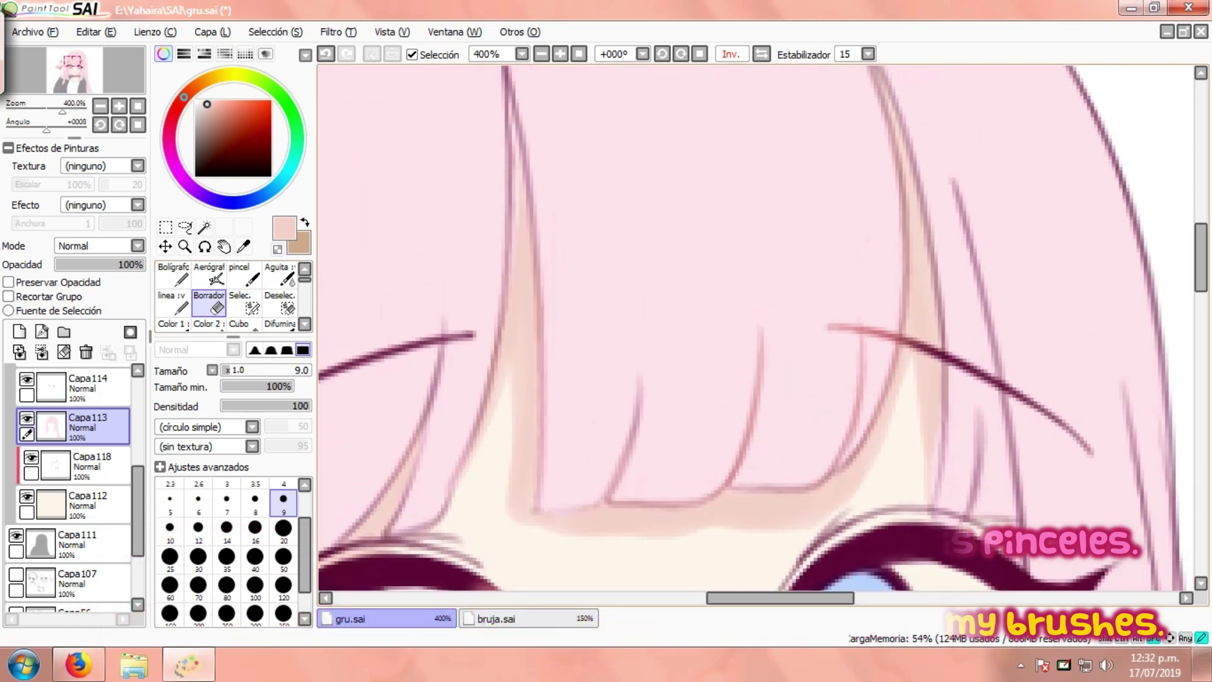
scroll(629, 197, "down", 1)
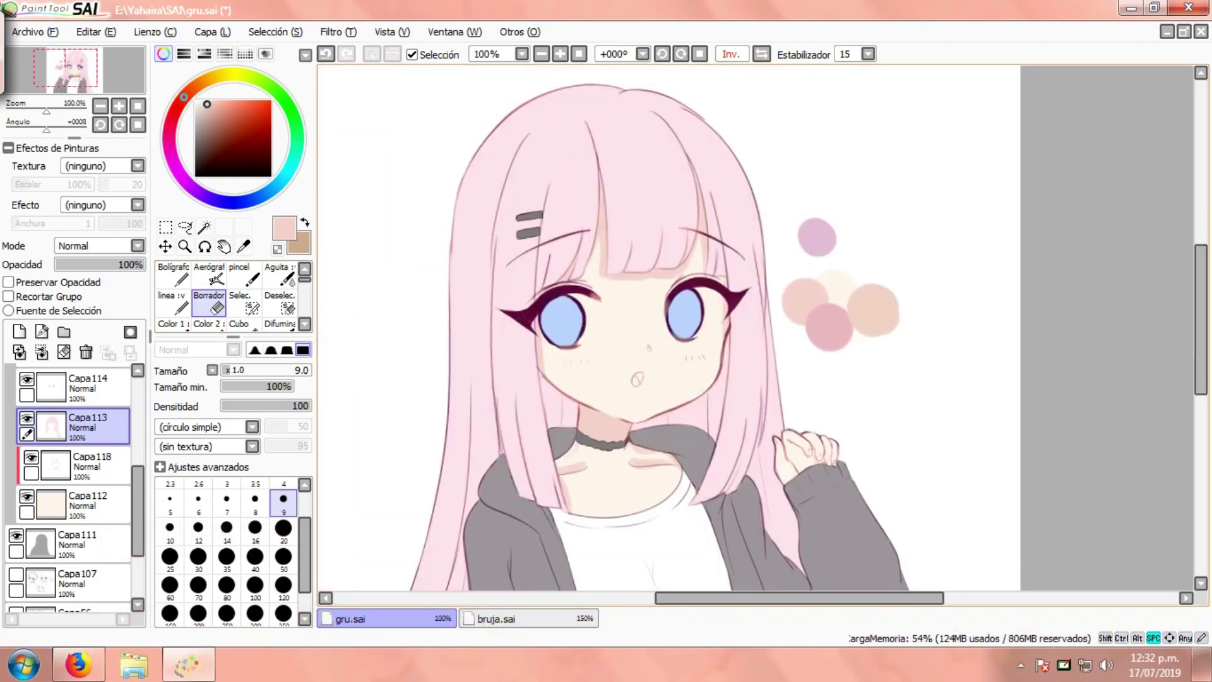
scroll(607, 196, "up", 2)
scroll(601, 194, "up", 2)
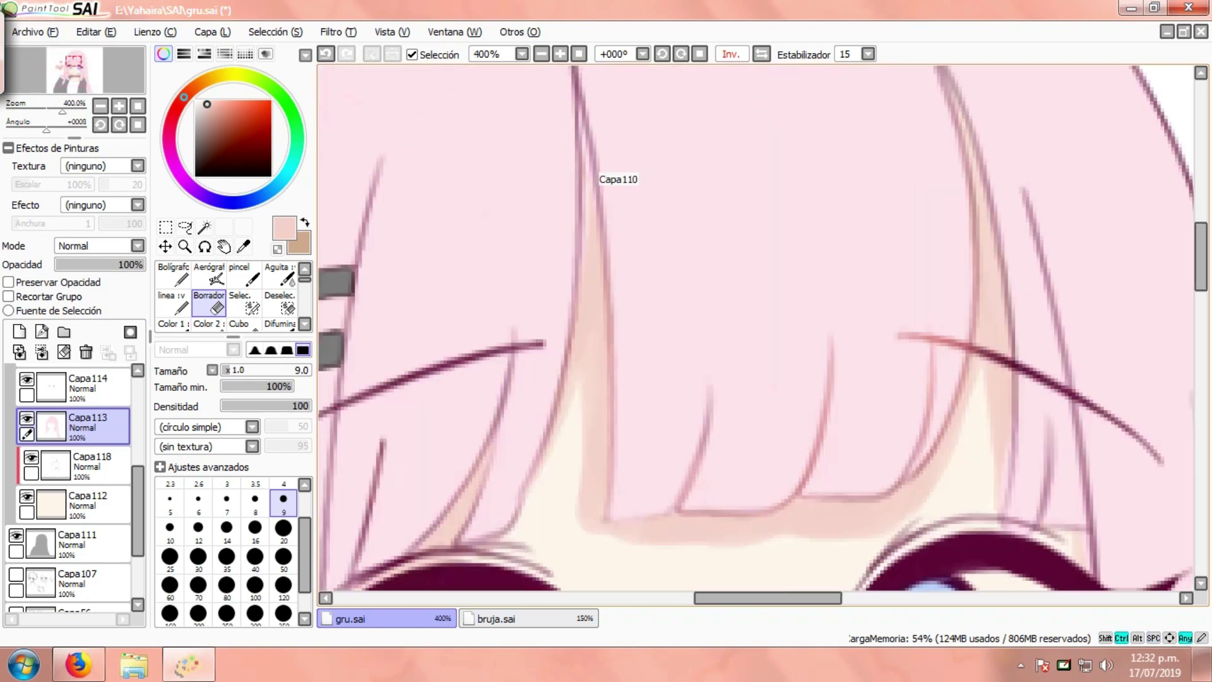
key("bracketleft")
key("bracketleft")
key("bracketleft")
key("bracketleft")
key("bracketleft")
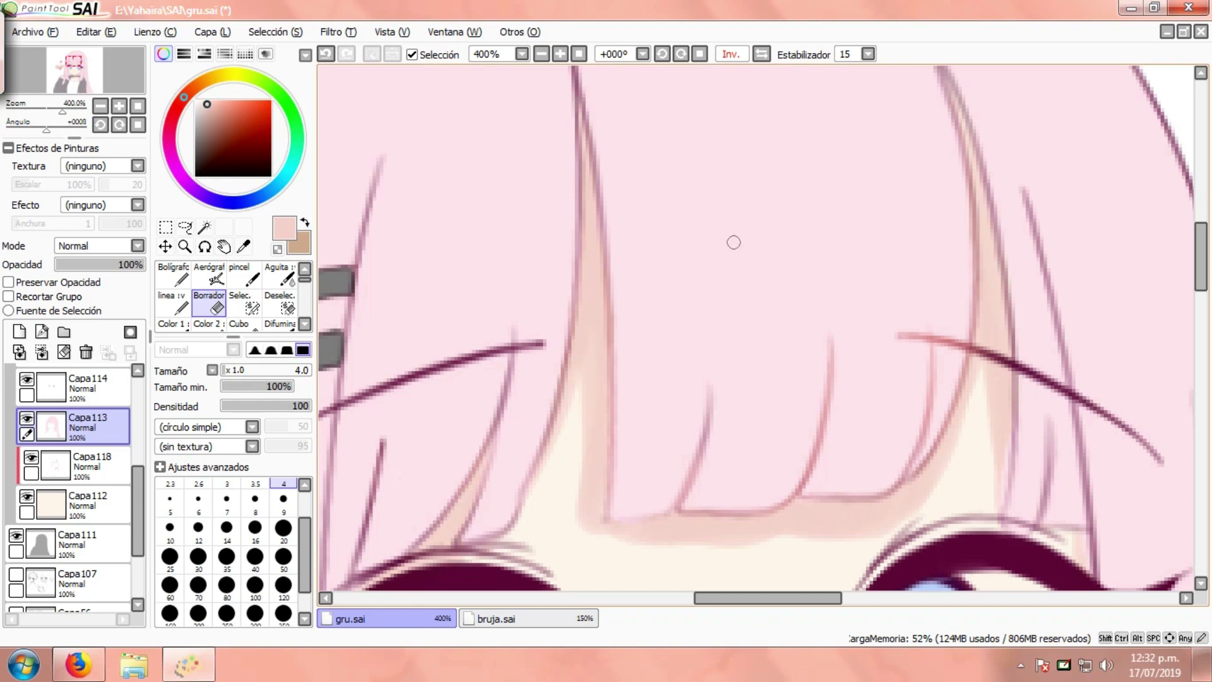
Restore the unmirrored view and toggle the visibility of shadow layer Capa118 to compare the skin shading.
scroll(646, 244, "down", 4)
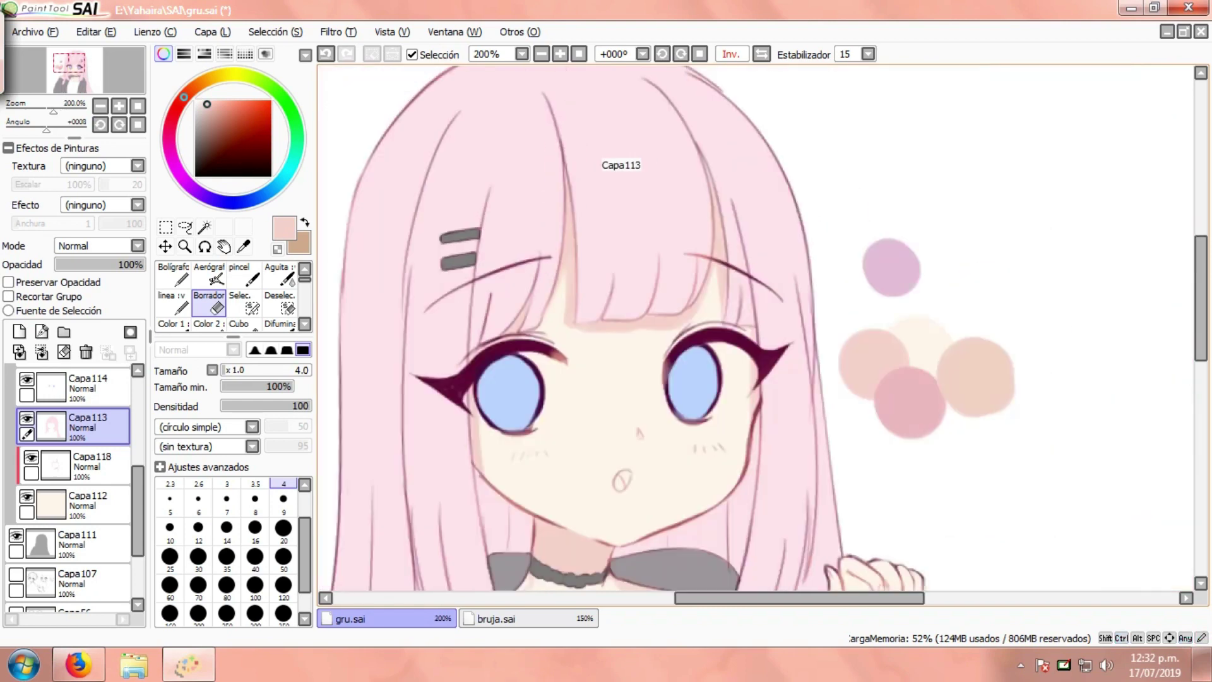
key("h")
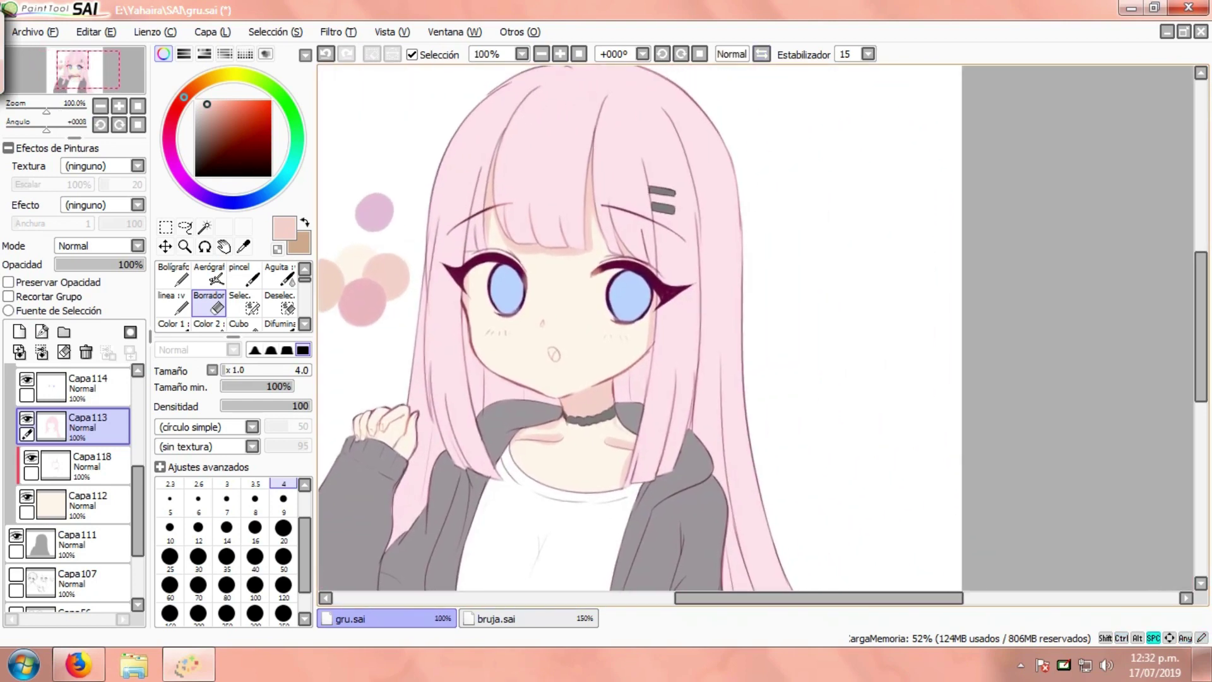
left_click(88, 464)
left_click(8, 296)
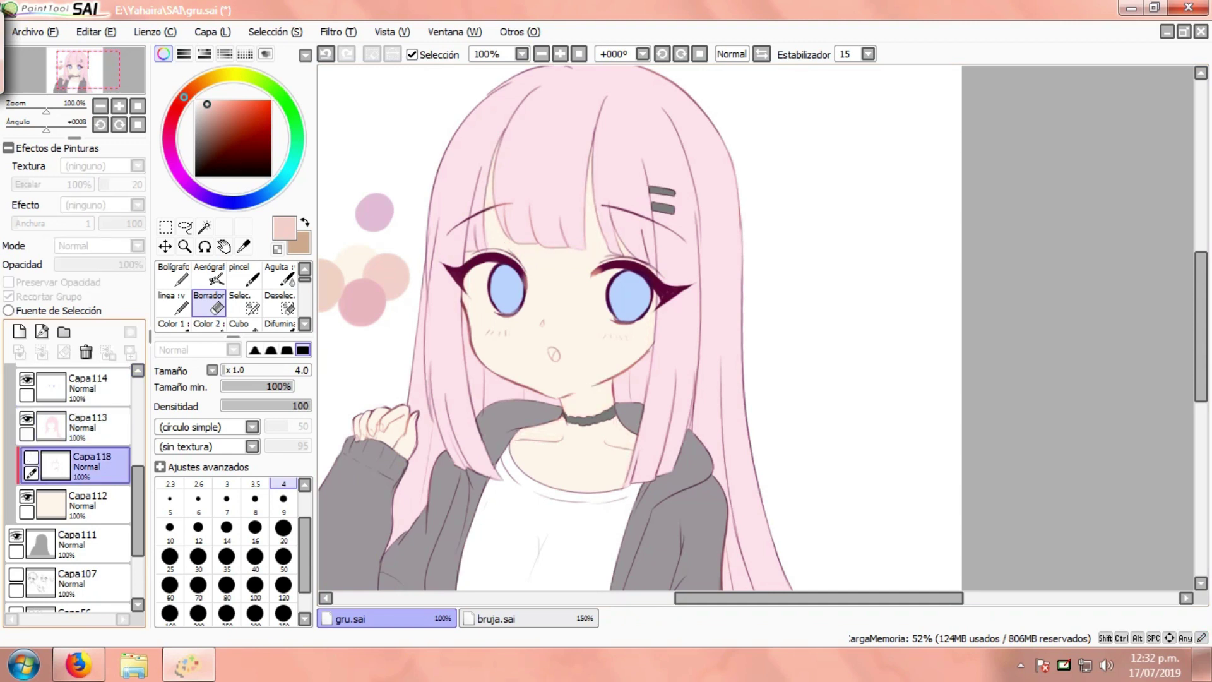
Add a clipped layer above Capa118 and airbrush a soft salmon blush on both cheeks at size 50.
left_click(19, 332)
left_click(244, 246)
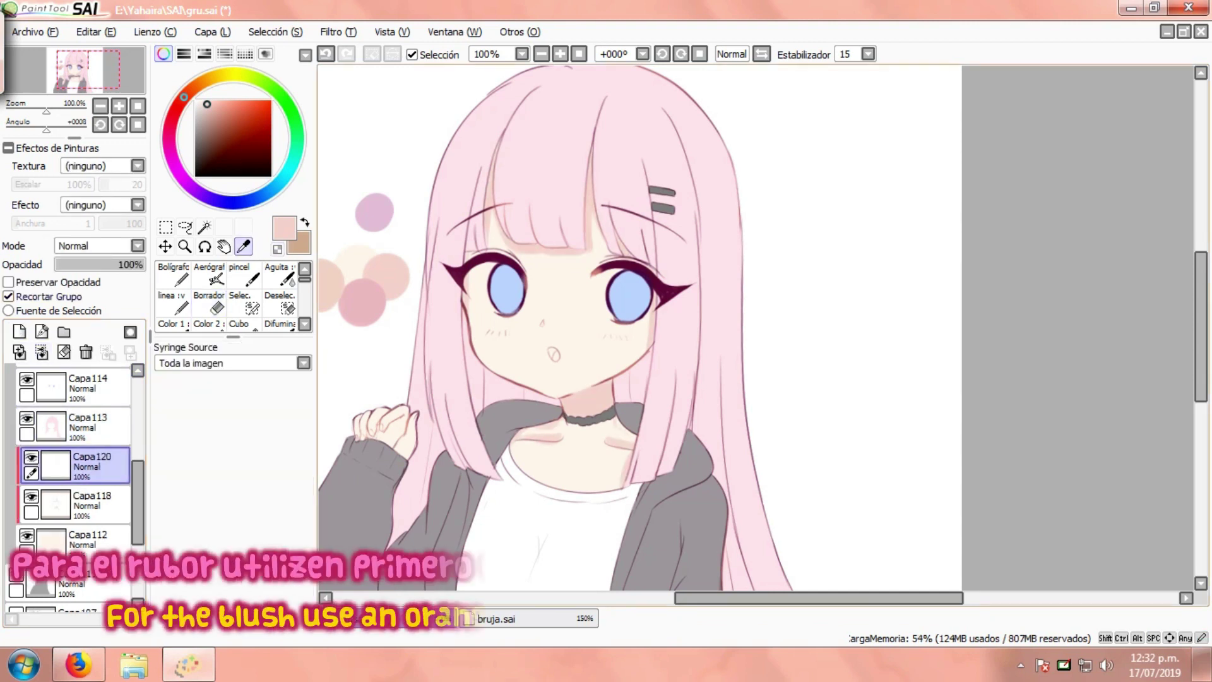
left_click(209, 276)
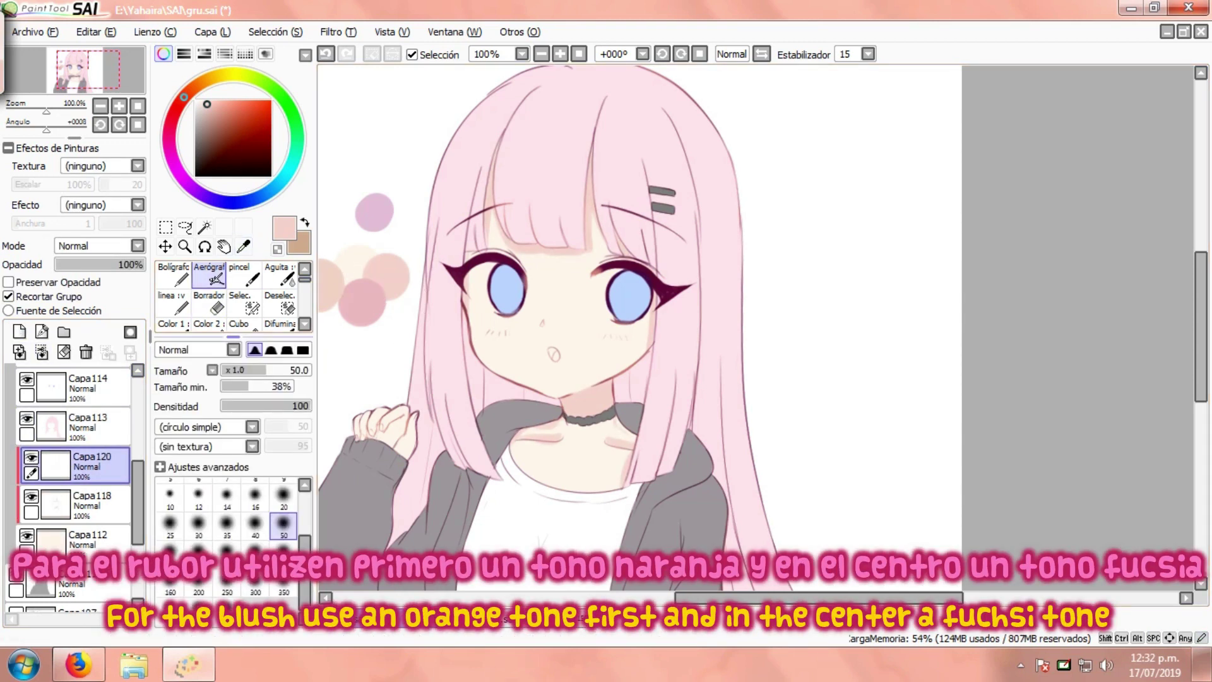
scroll(505, 340, "up", 2)
mouse_move(499, 325)
left_mouse_down()
mouse_move(482, 303)
mouse_move(499, 325)
mouse_move(485, 335)
mouse_move(497, 321)
left_mouse_up()
mouse_move(703, 338)
left_mouse_down()
mouse_move(673, 339)
mouse_move(705, 327)
mouse_move(675, 339)
left_mouse_up()
scroll(573, 333, "down", 2)
scroll(508, 349, "down", 2)
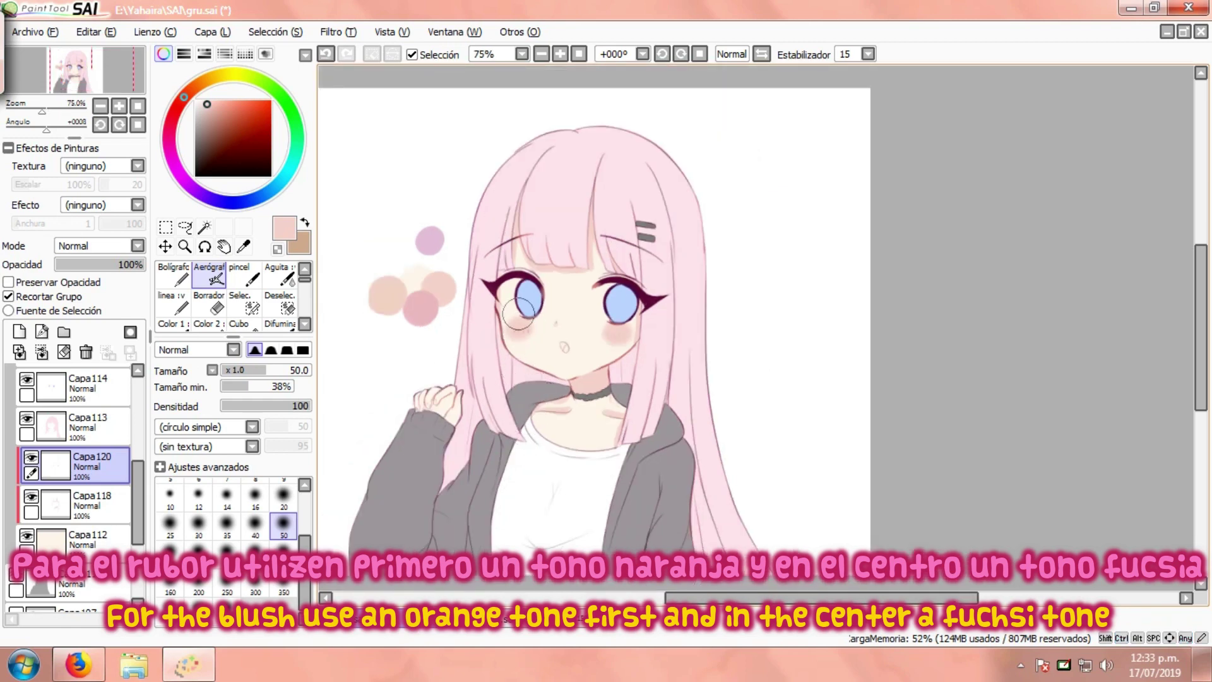
Blend the salmon shadows on the neck and collarbones of layer Capa118 with the Aguita brush at size 20.
left_click(92, 499)
left_click(278, 272)
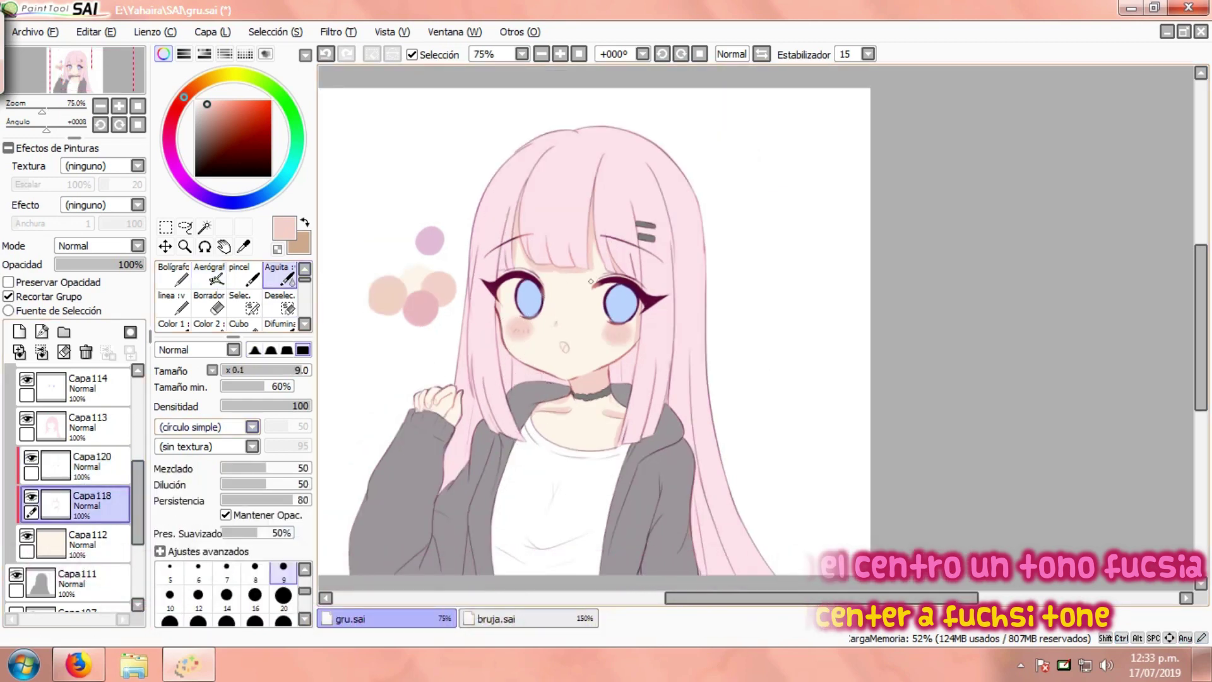
scroll(502, 324, "up", 1)
left_click(283, 595)
scroll(527, 452, "up", 1)
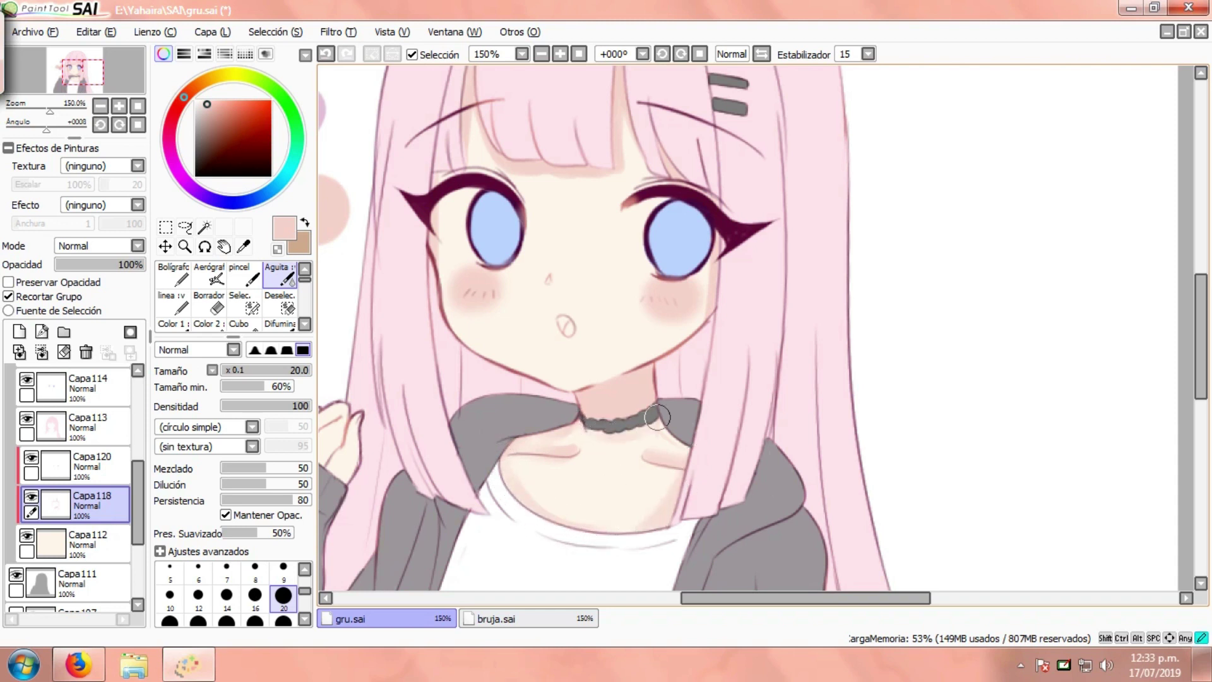
scroll(682, 434, "down", 1)
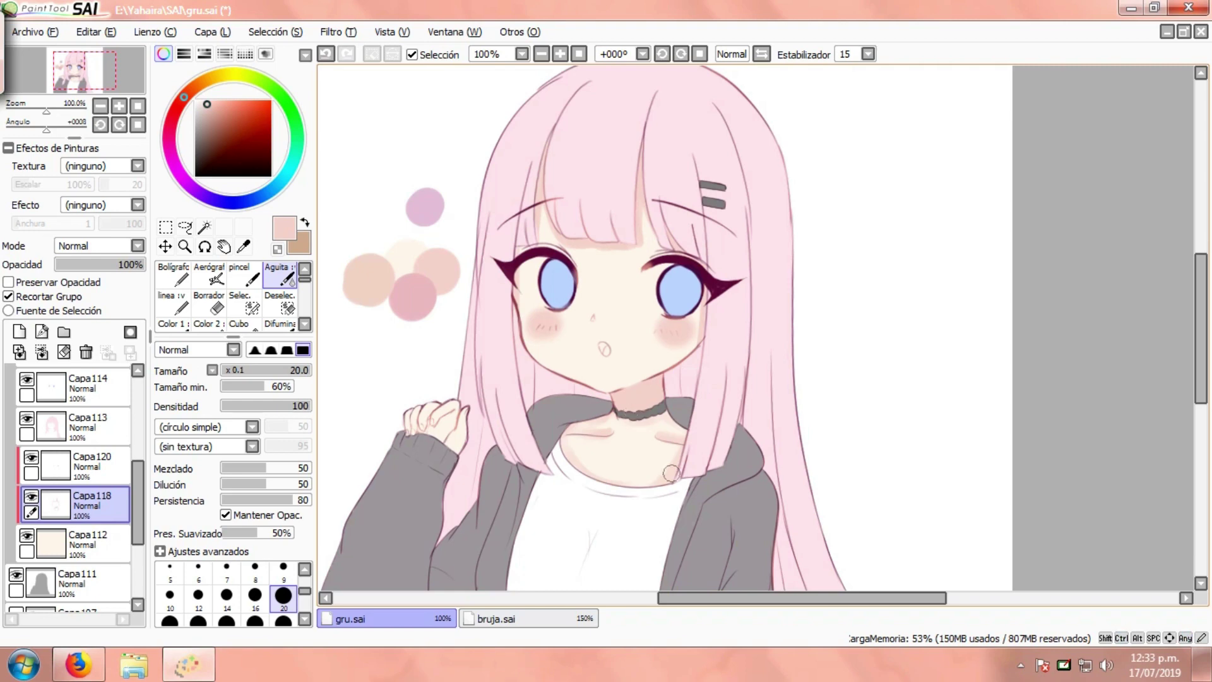
scroll(671, 473, "up", 1)
scroll(588, 501, "down", 1)
scroll(436, 414, "up", 1)
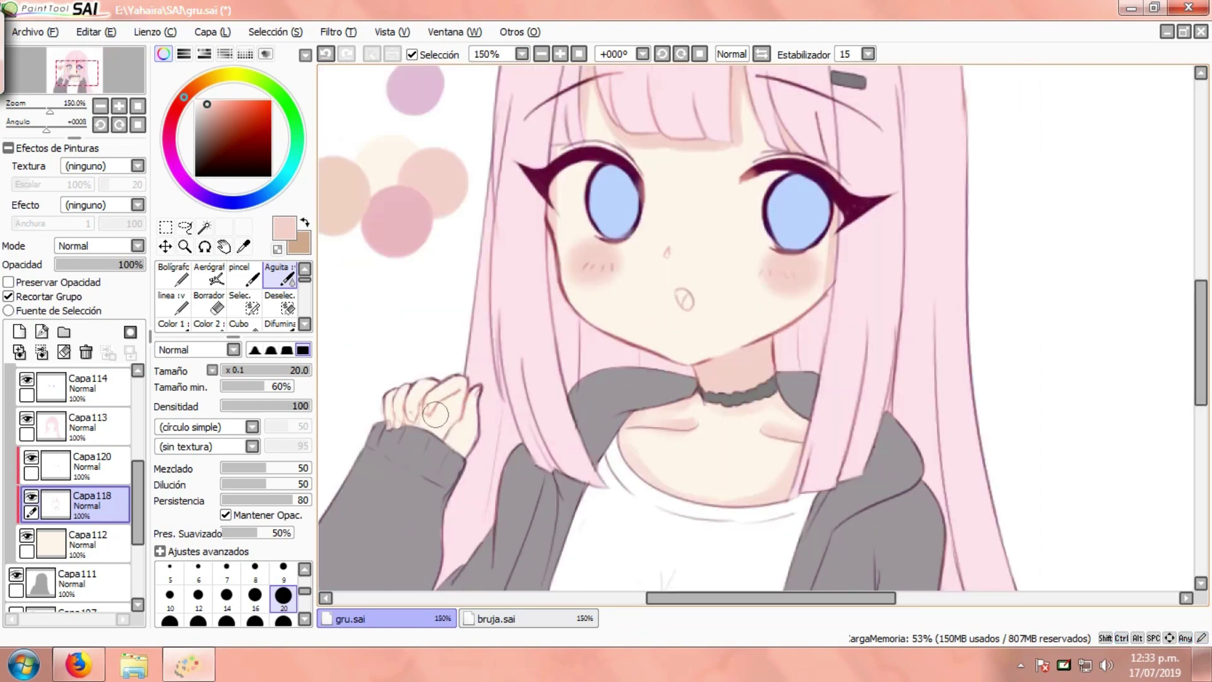
Paint salmon shadows across the fingers and palm of the raised hand with the Color 2 brush at size 14.
left_click(208, 324)
scroll(417, 417, "up", 1)
left_click_drag(426, 408, 463, 393)
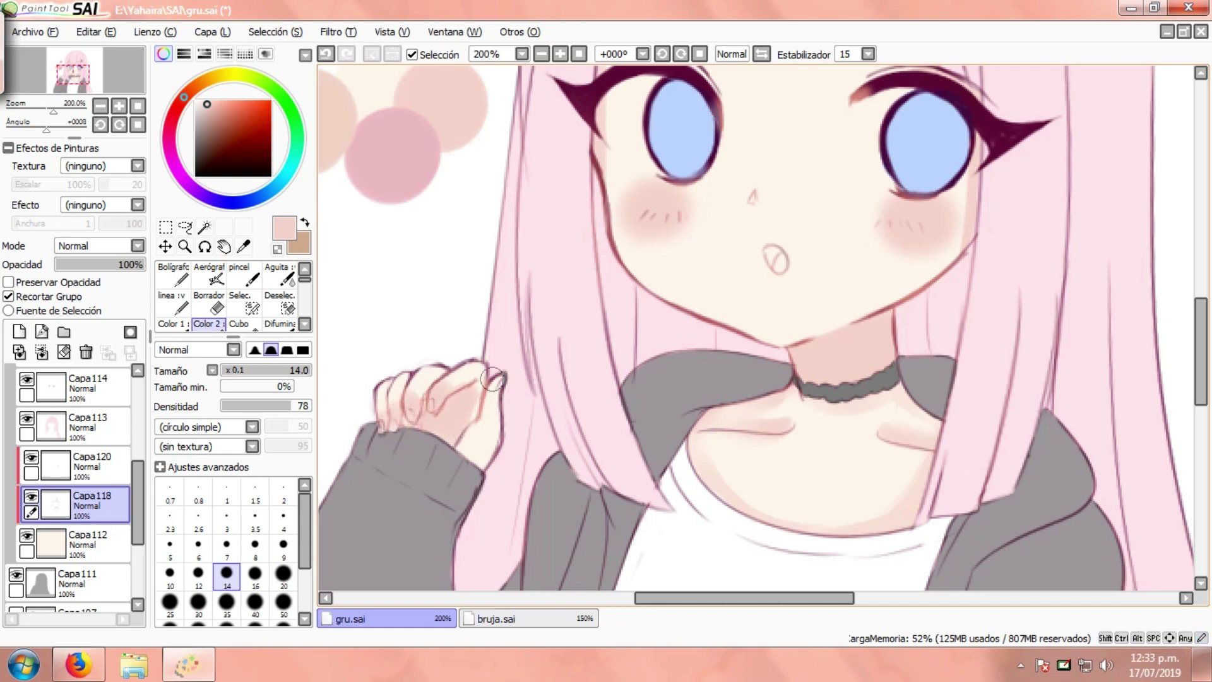
scroll(445, 385, "down", 2)
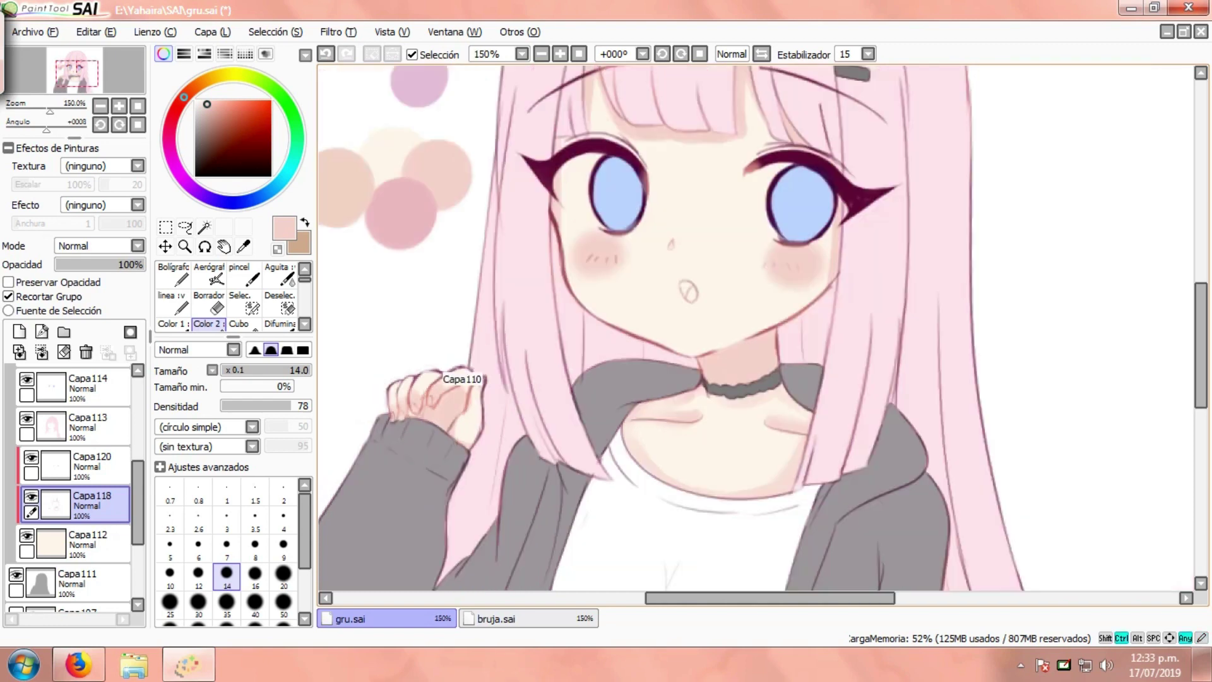
Lower the opacity of shadow layer Capa118 to 81%.
left_click_drag(529, 326, 497, 376)
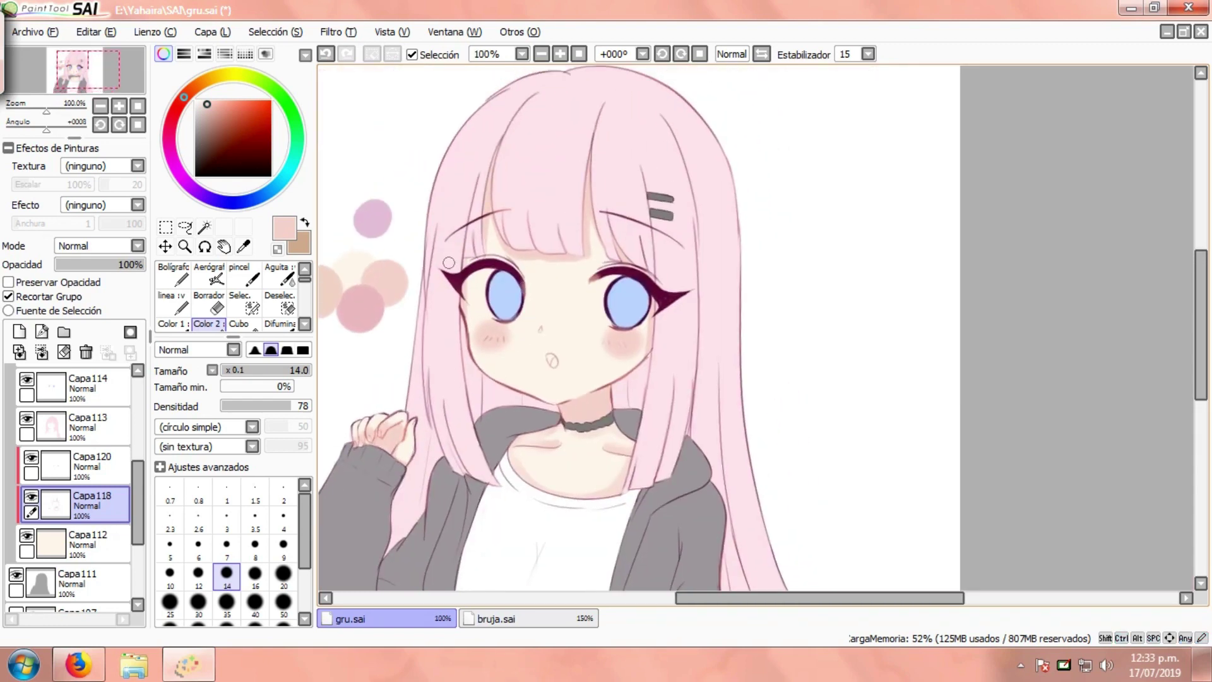
scroll(567, 265, "up", 1)
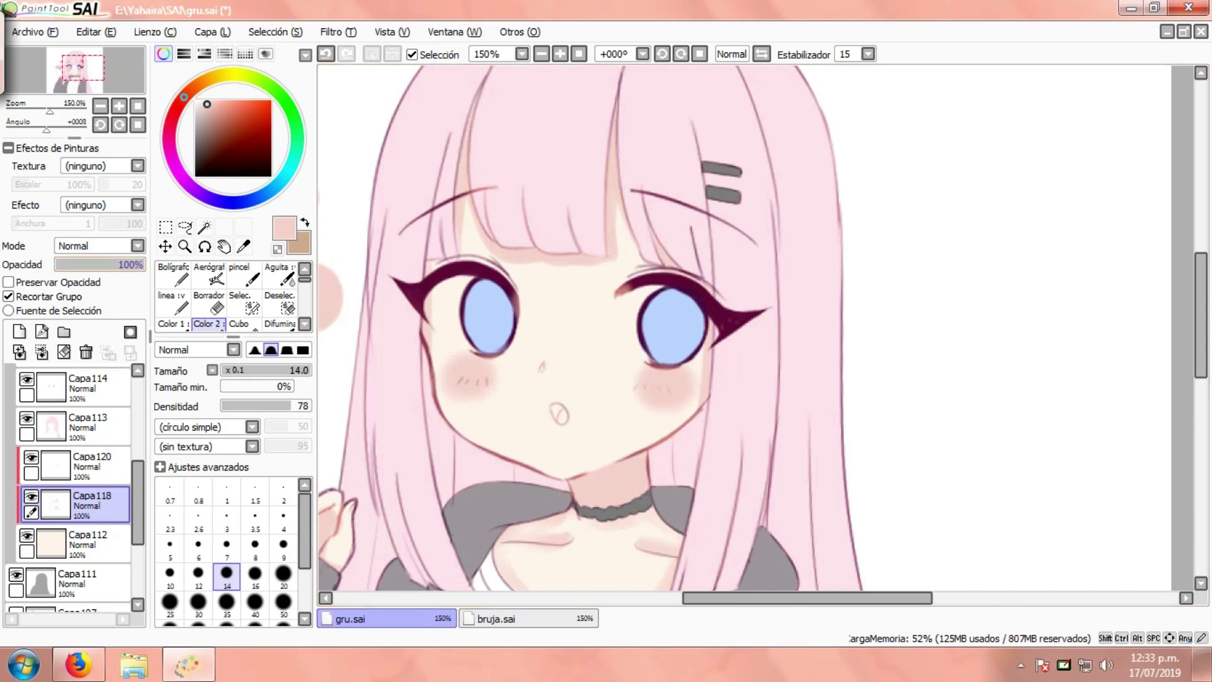
scroll(652, 276, "down", 2)
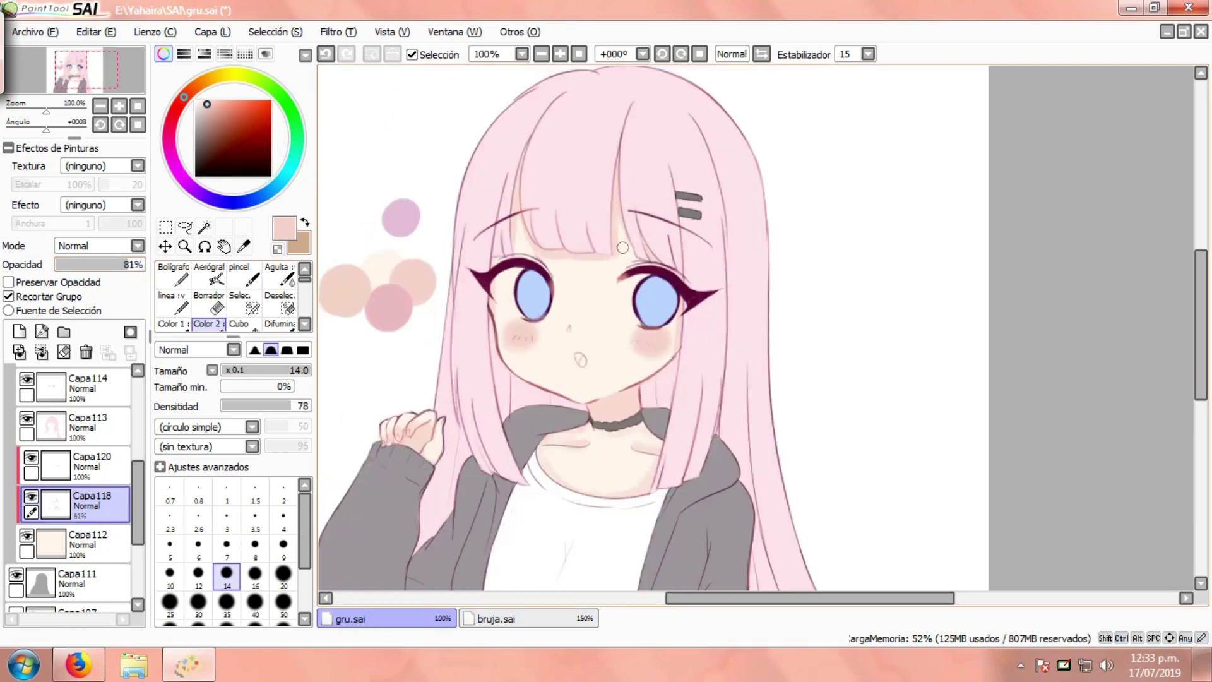
scroll(657, 234, "up", 2)
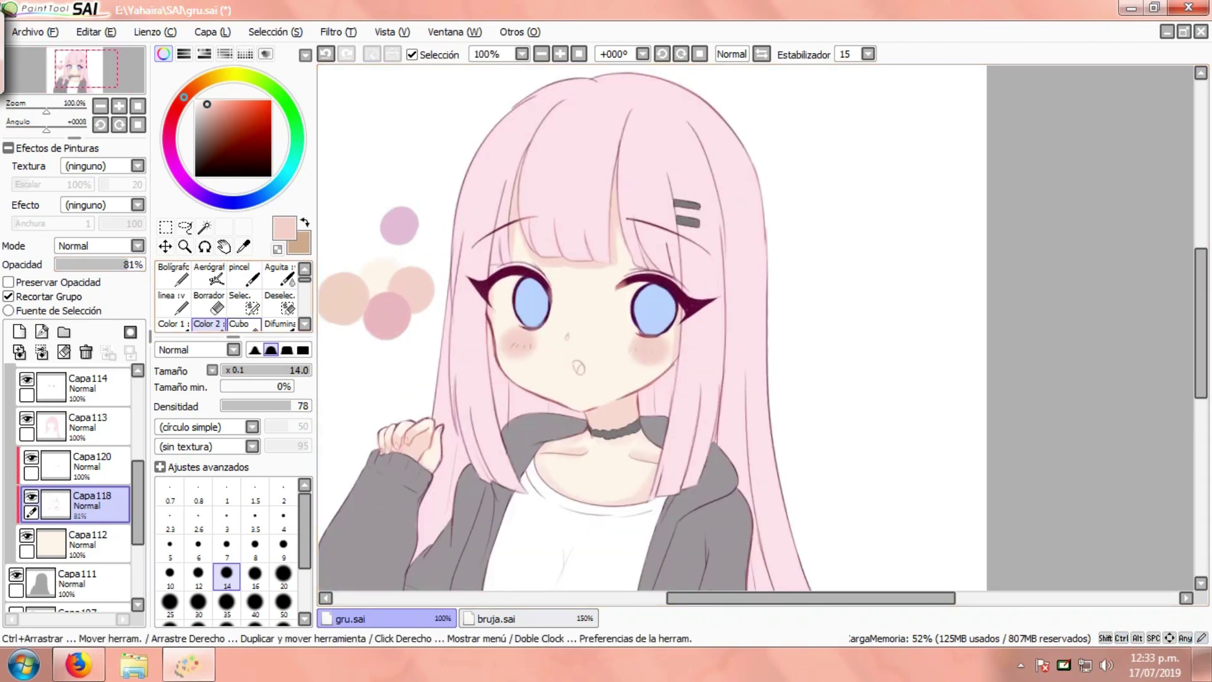
Soften the skin shadow under the fringe with the Aguita brush at size 20.
left_click(280, 275)
scroll(572, 270, "up", 1)
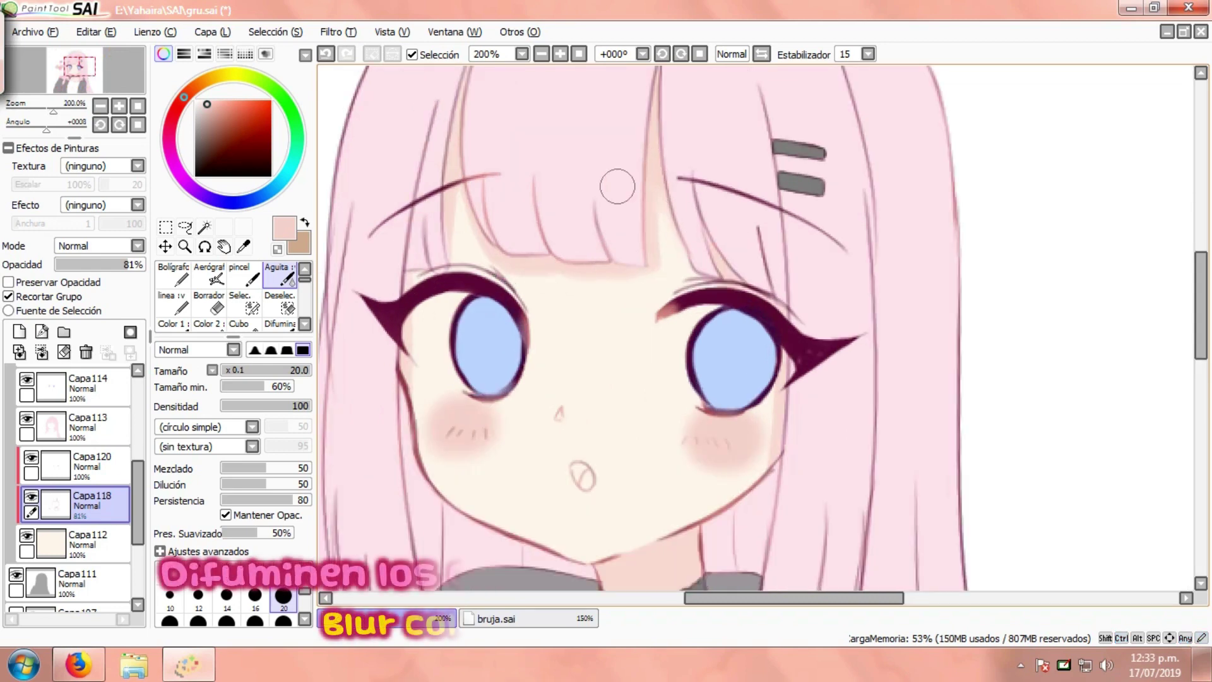
scroll(609, 216, "down", 1)
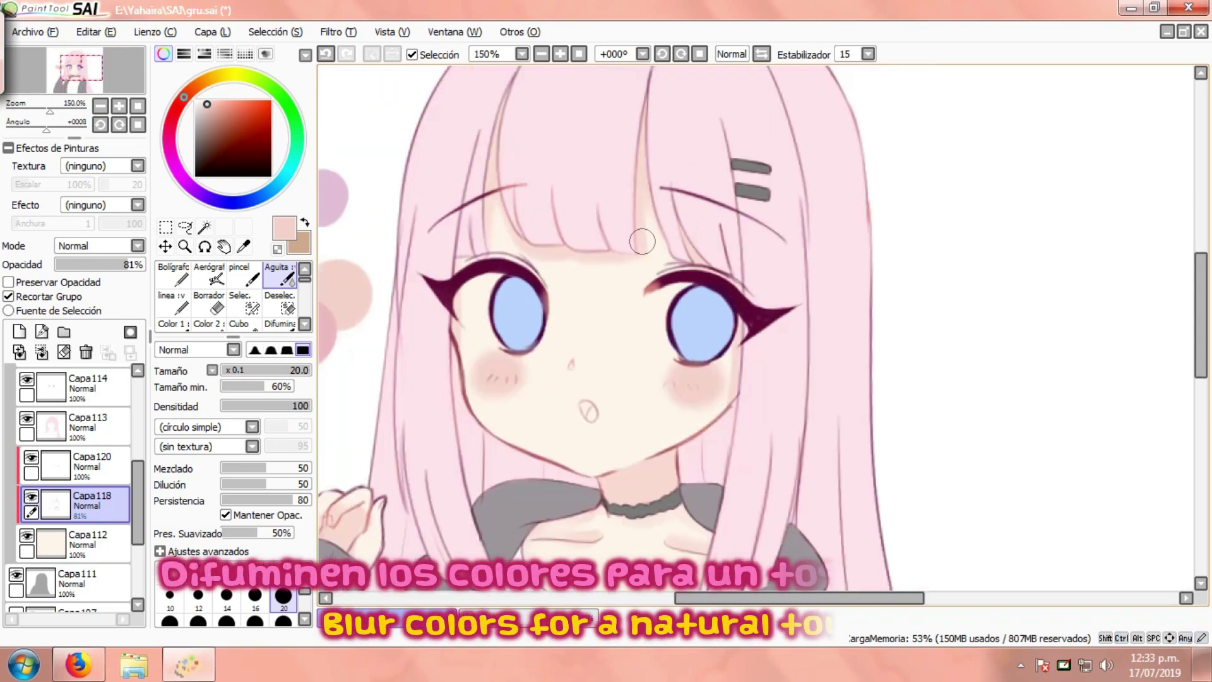
Add a small salmon shadow under the mouth with the Color 2 brush and blend it with Aguita at size 20.
mouse_move(563, 420)
left_mouse_down()
mouse_move(582, 377)
mouse_move(605, 377)
left_mouse_up()
left_click(209, 324)
scroll(624, 382, "up", 1)
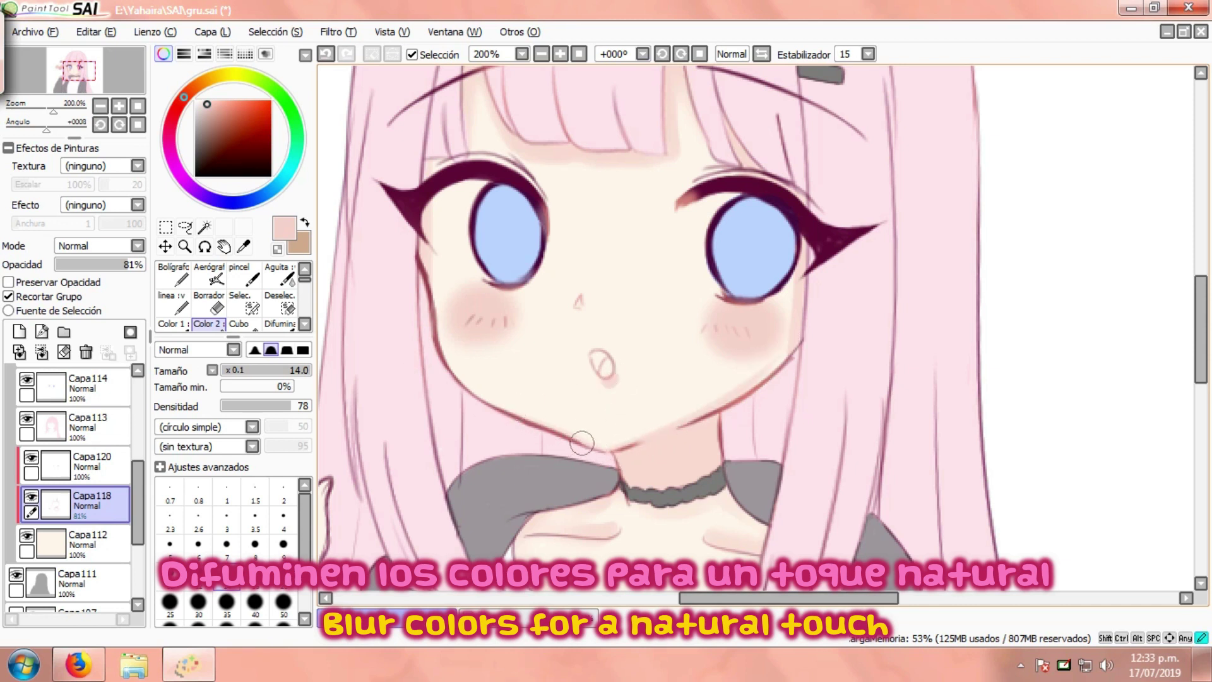
left_click(280, 274)
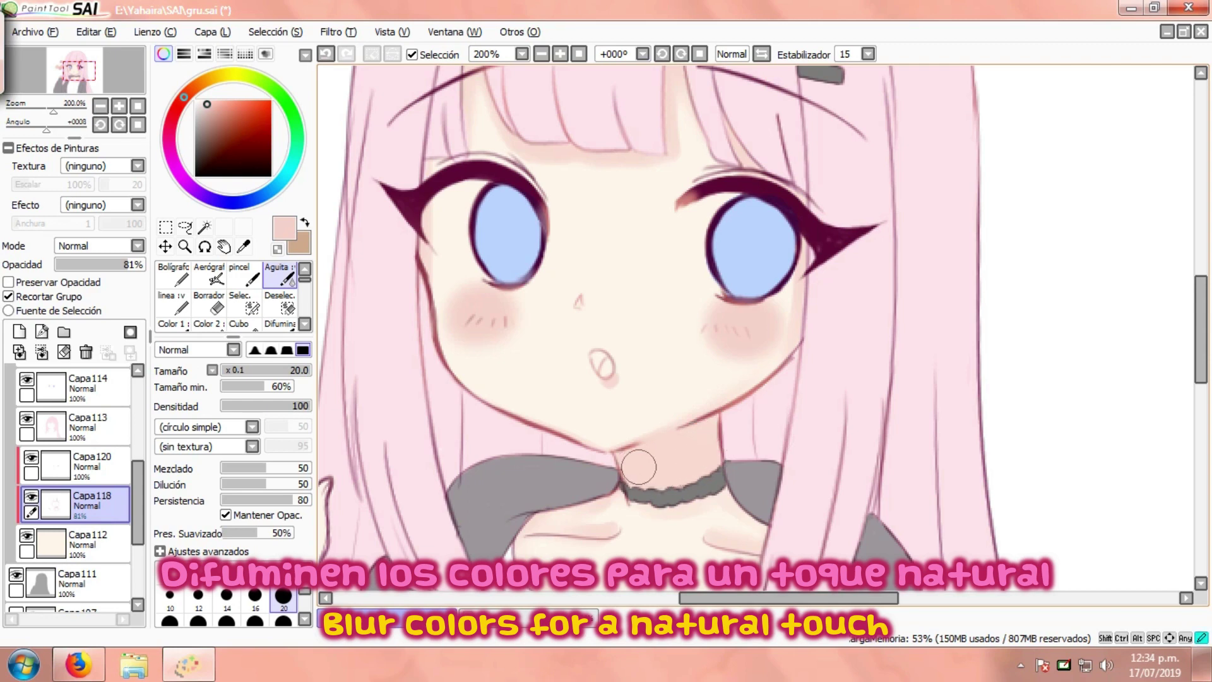
Toggle the visibility of blush layer Capa120 and shadow layer Capa118 to compare the skin colouring.
scroll(618, 486, "down", 3)
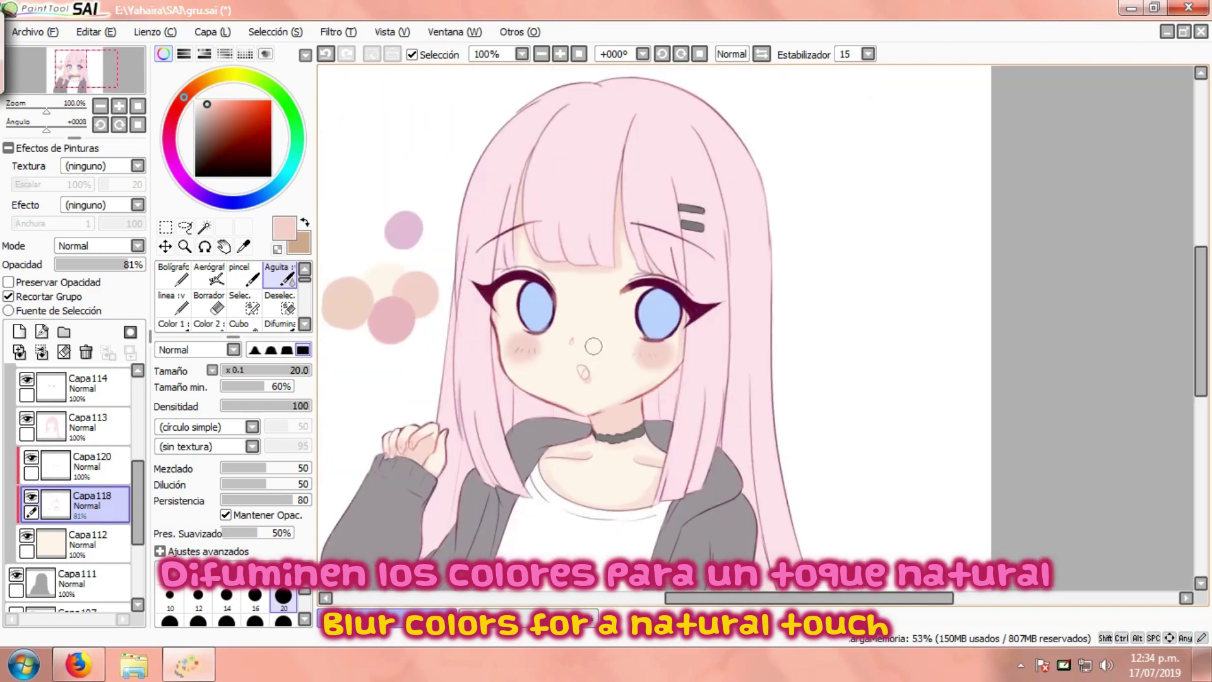
scroll(627, 390, "up", 1)
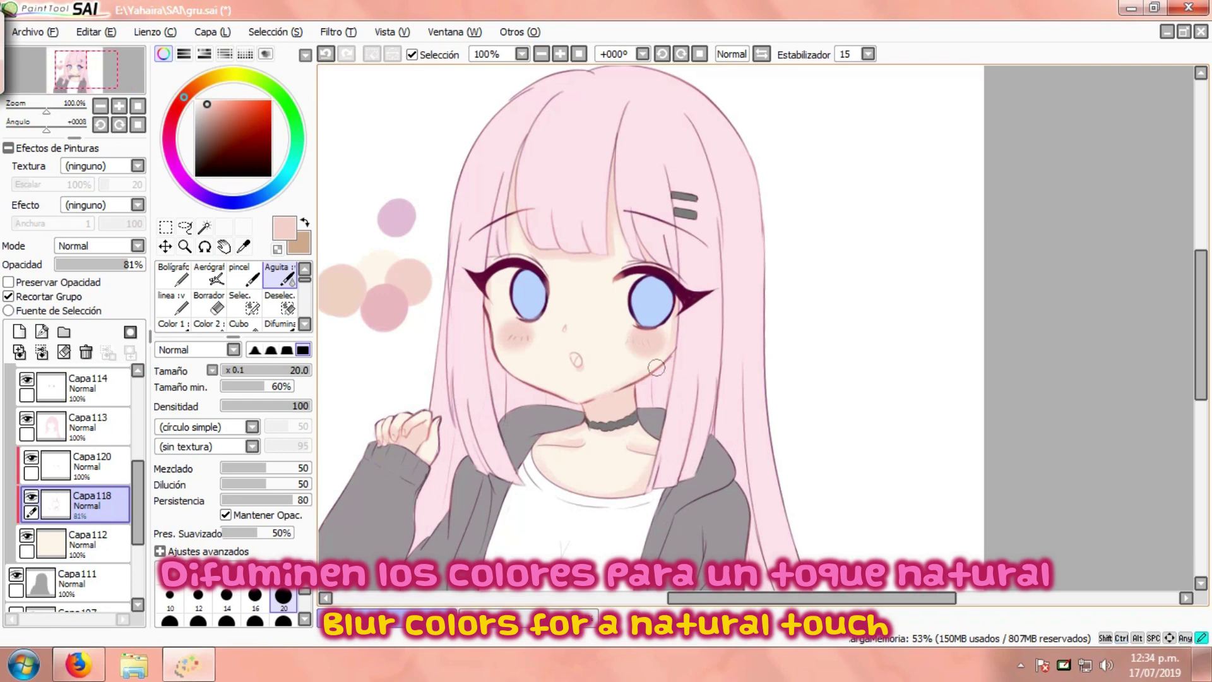
scroll(542, 297, "down", 1)
scroll(570, 313, "up", 2)
left_click(590, 310, "ctrl")
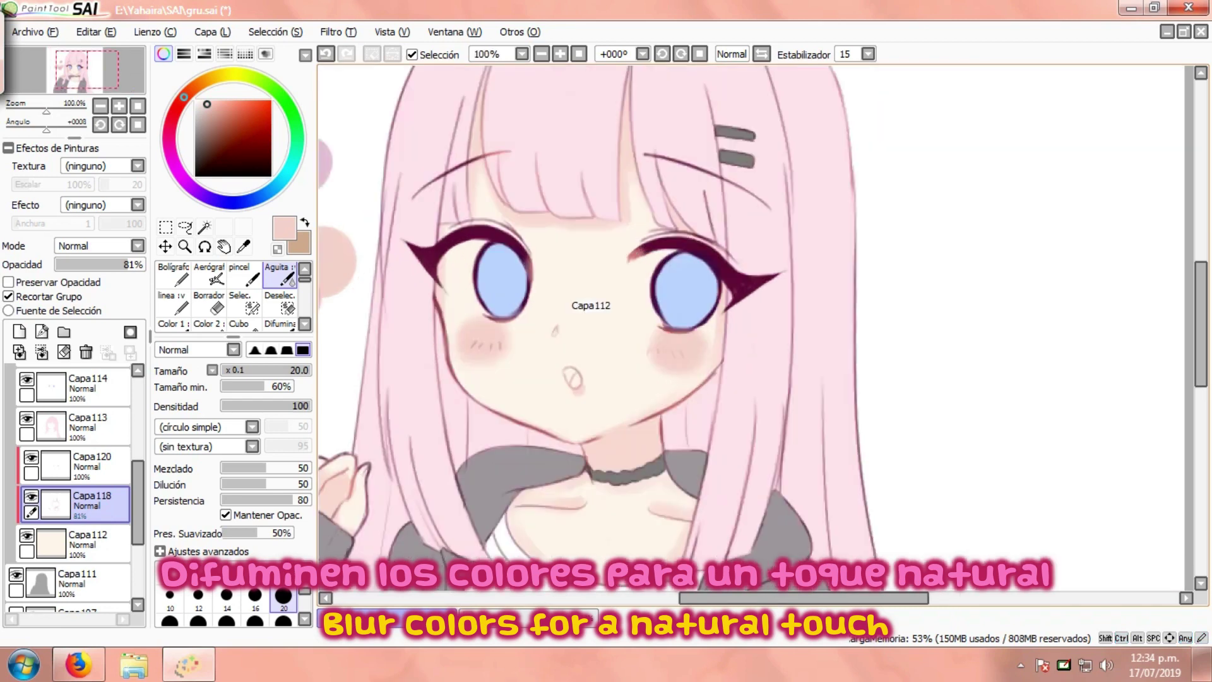
key("v")
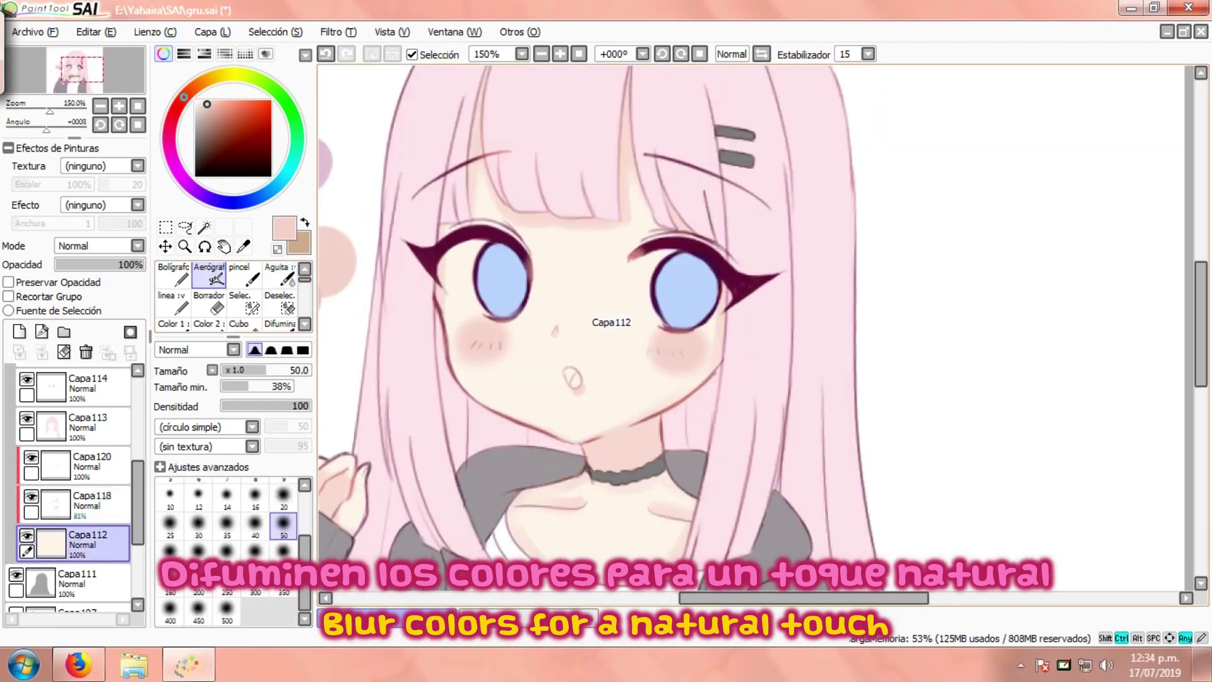
left_click(31, 458)
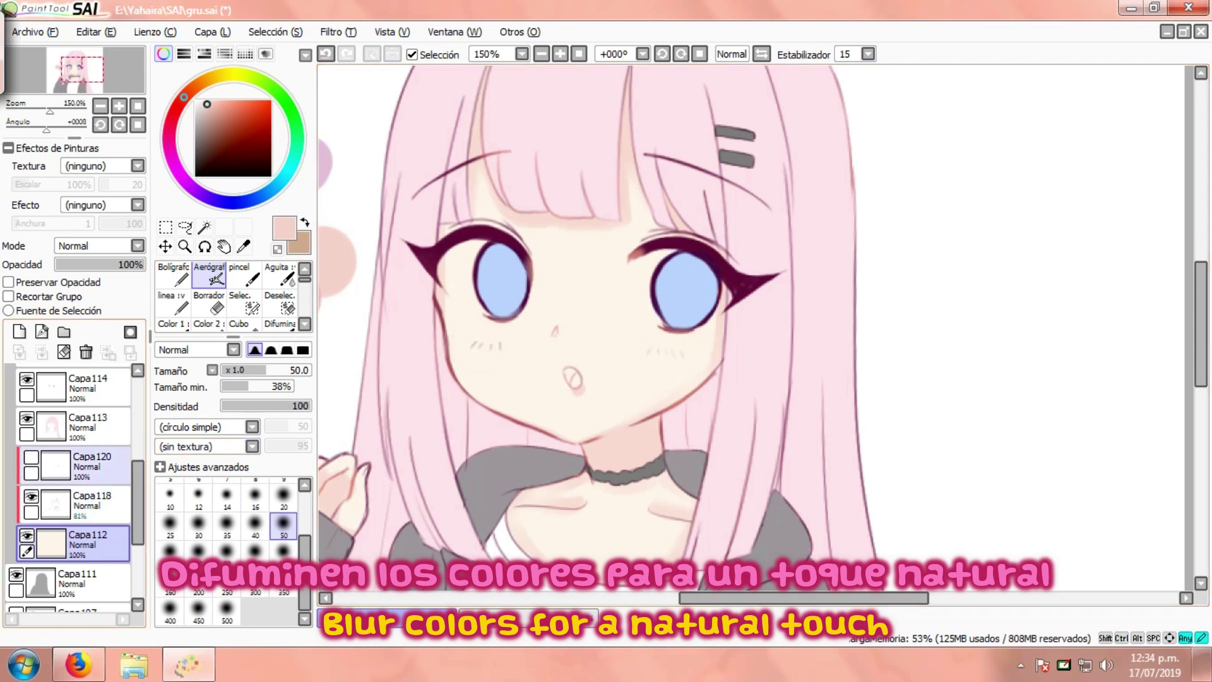
left_click(31, 458)
left_click(90, 467)
left_click(31, 497)
left_click(31, 497)
Airbrush a soft salmon blush around the nose on layer Capa118 at size 50.
left_click(95, 505)
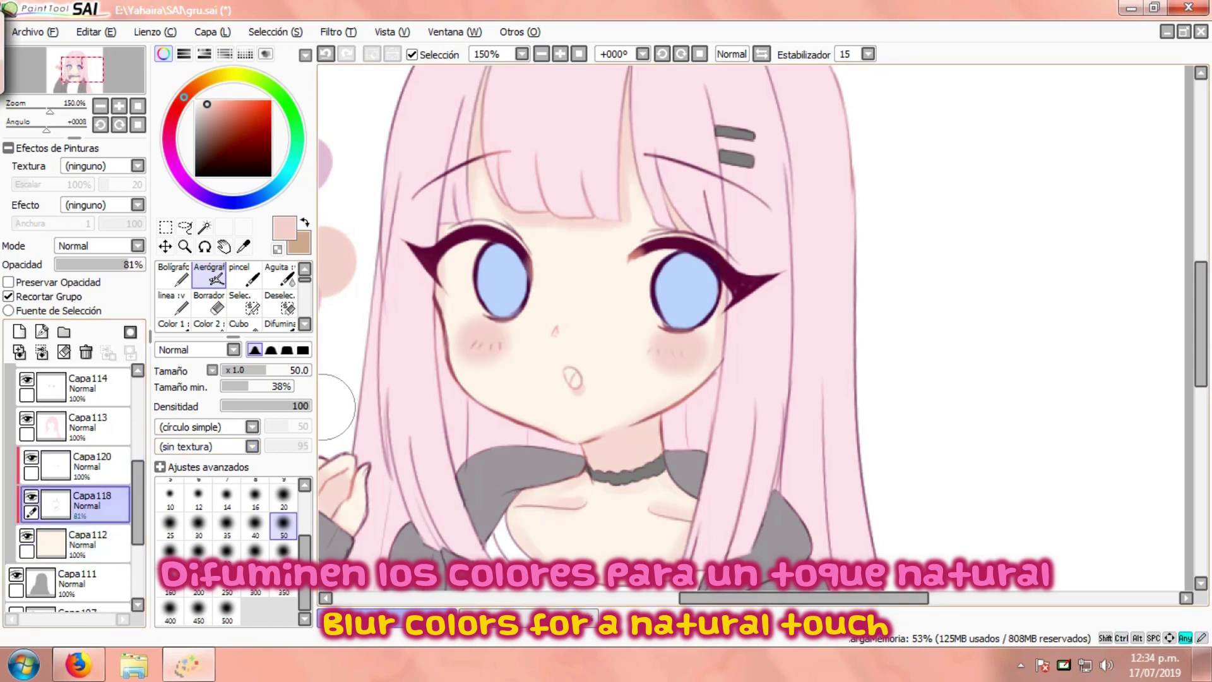
mouse_move(562, 326)
left_mouse_down()
mouse_move(542, 328)
mouse_move(560, 318)
mouse_move(549, 325)
mouse_move(587, 331)
left_mouse_up()
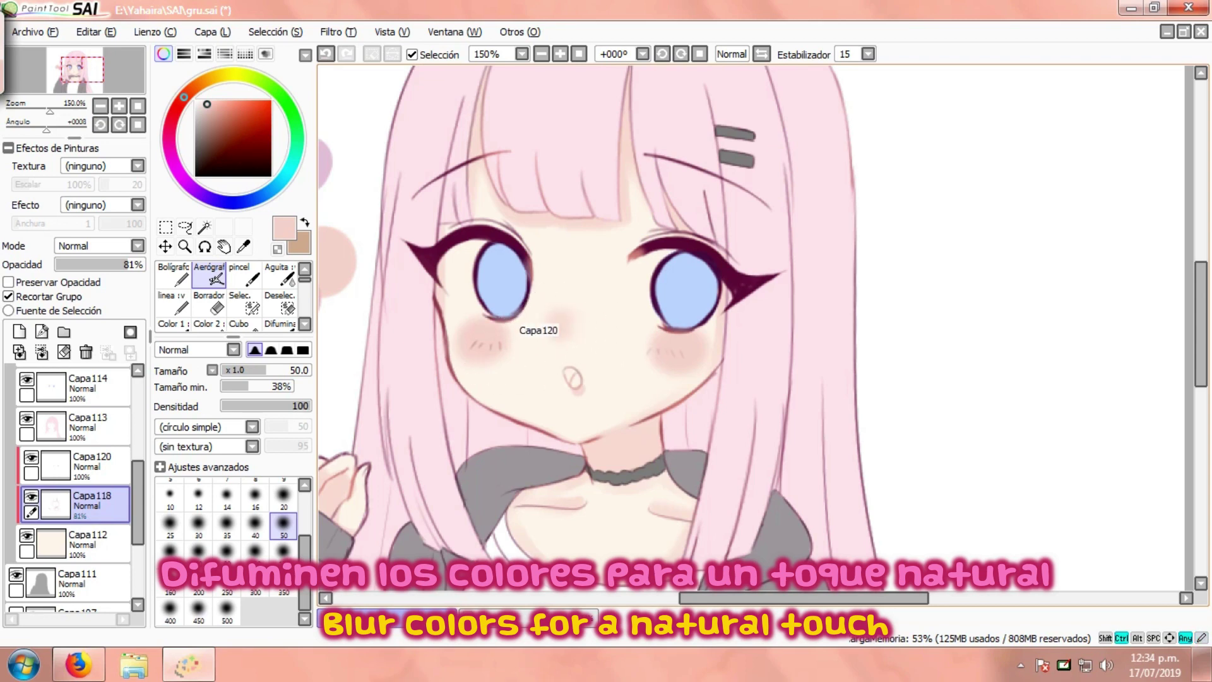
scroll(540, 330, "up", 1)
scroll(540, 330, "down", 1)
scroll(483, 348, "down", 2)
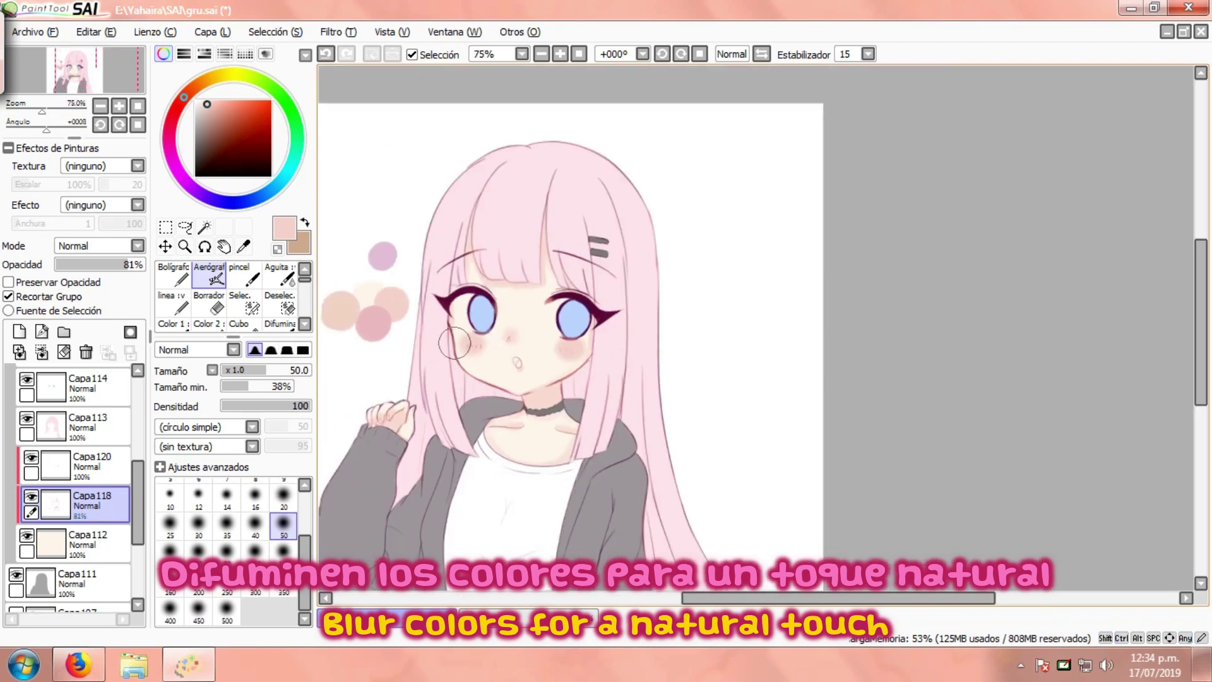
Blur the salmon blush around the nose on Capa118 with the Difuminar brush reduced to size 35.
left_click(280, 324)
scroll(521, 331, "up", 1)
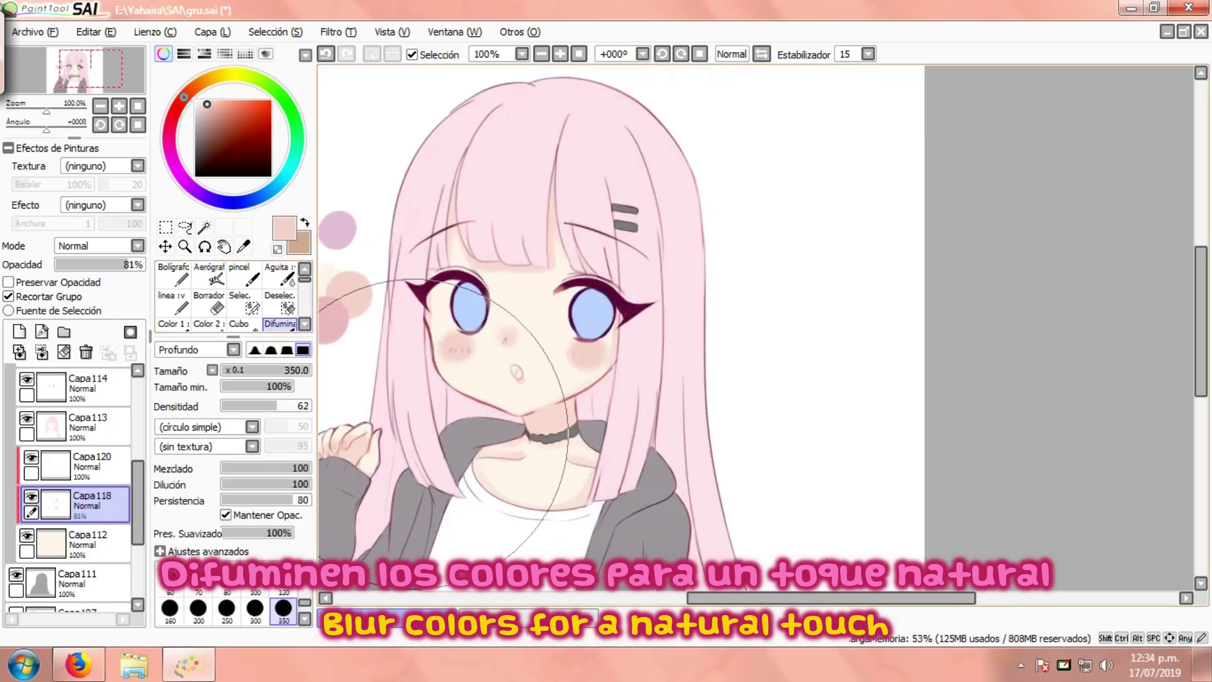
left_click(31, 497)
left_click(31, 497)
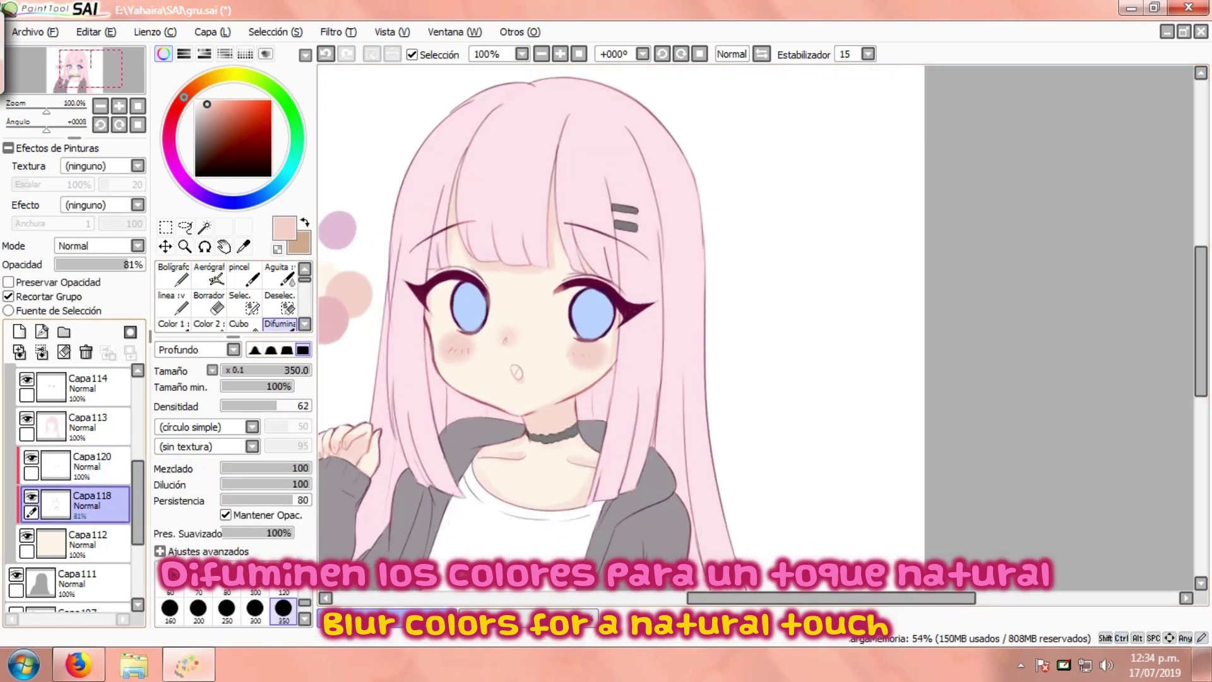
left_click(283, 582)
scroll(498, 333, "up", 1)
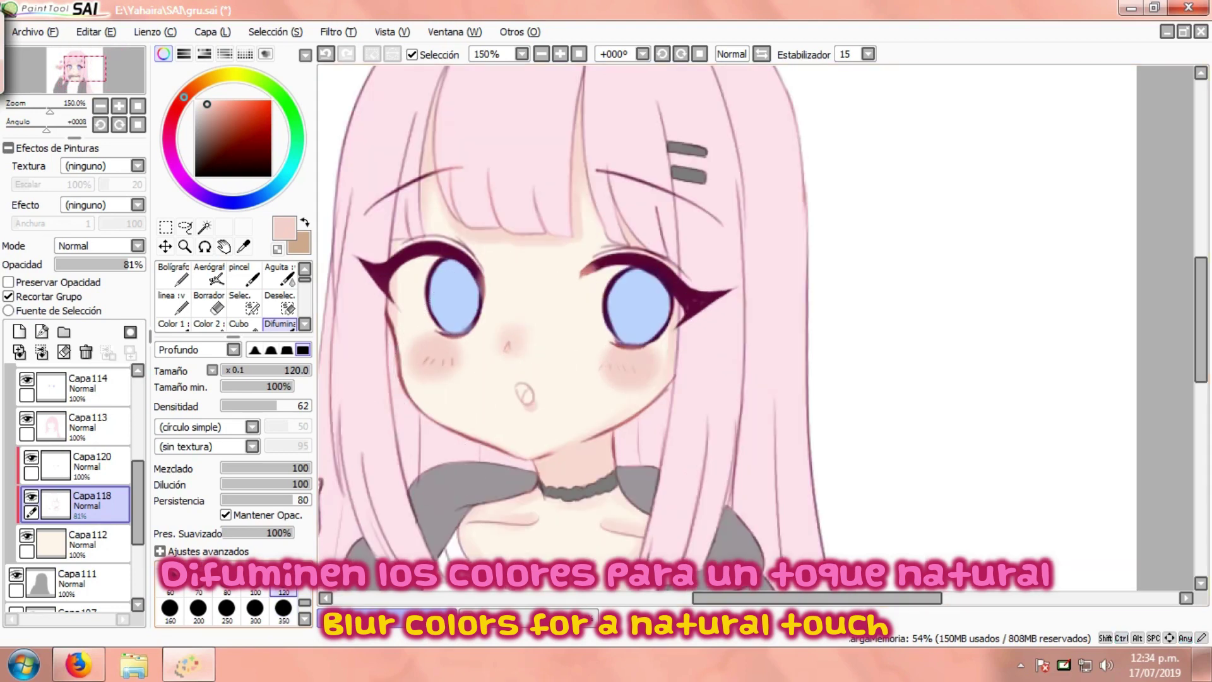
scroll(283, 583, "up", 1)
left_click(284, 582)
left_click_drag(419, 451, 503, 457)
scroll(572, 377, "up", 1)
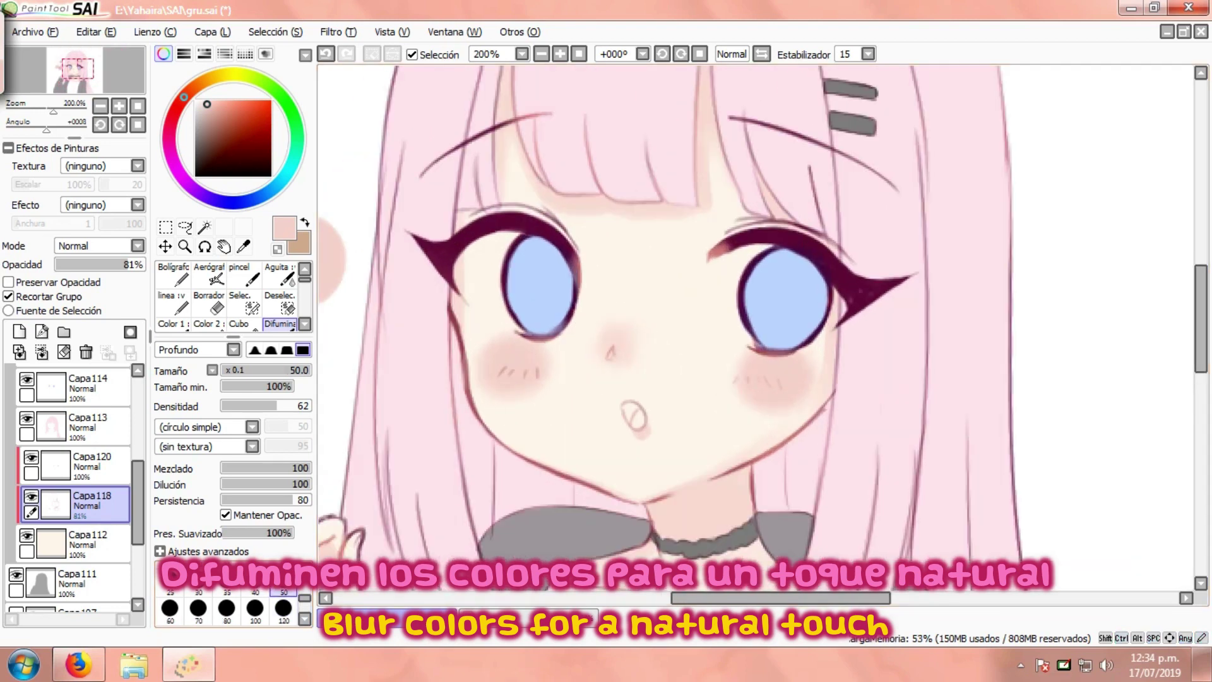
key("bracketright")
key("bracketright")
key("bracketright")
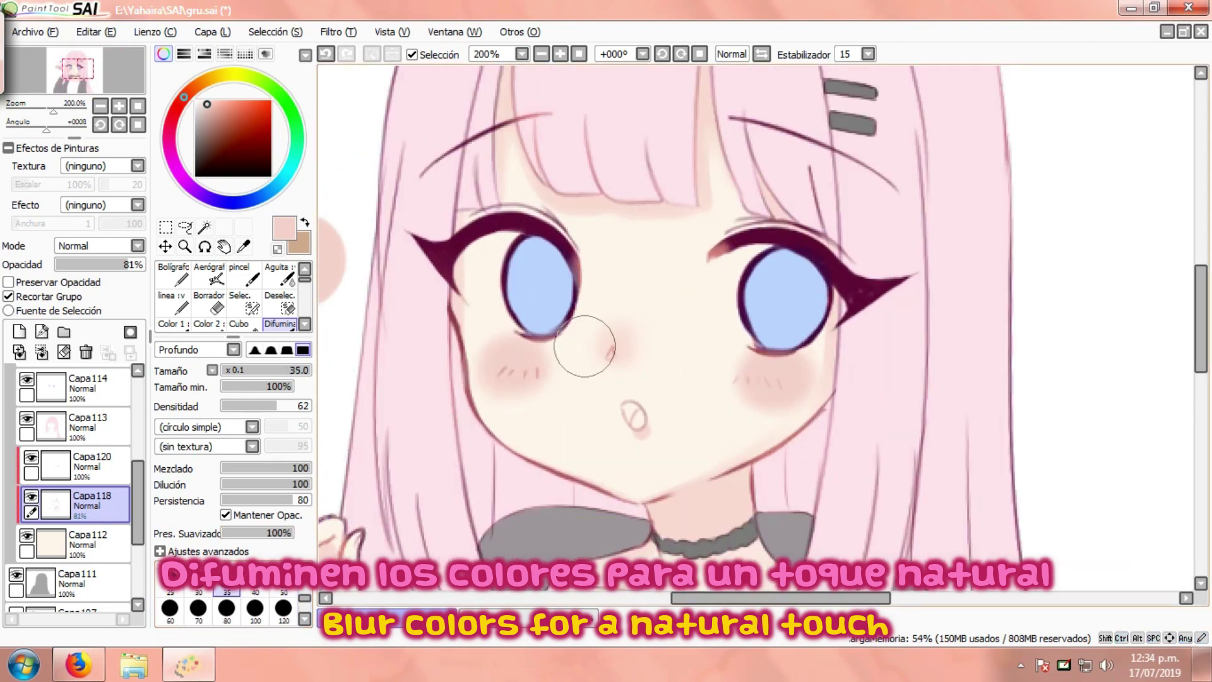
mouse_move(609, 367)
left_mouse_down()
mouse_move(617, 323)
mouse_move(622, 357)
left_mouse_up()
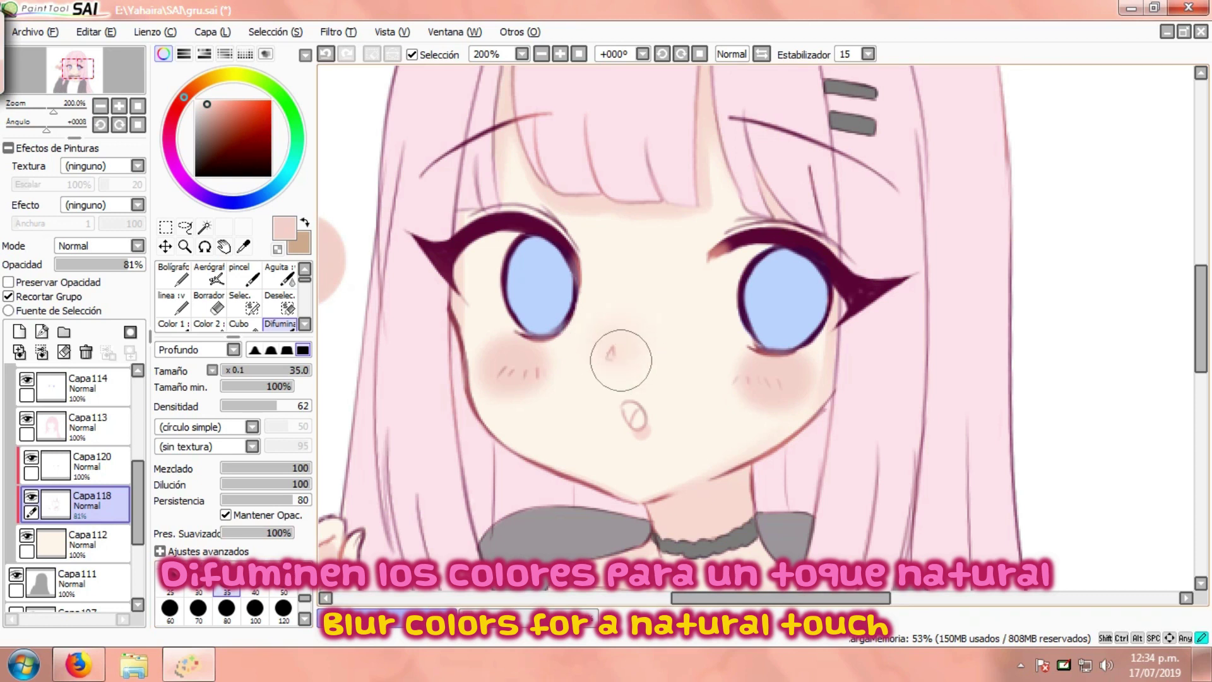
Blur the blush on both cheeks of layer Capa120 with the Difuminar brush at size 35.
left_click(94, 467)
mouse_move(500, 340)
left_mouse_down()
mouse_move(486, 369)
mouse_move(533, 352)
mouse_move(507, 394)
mouse_move(524, 349)
mouse_move(484, 390)
mouse_move(537, 339)
left_mouse_up()
mouse_move(741, 345)
left_mouse_down()
mouse_move(777, 334)
mouse_move(760, 392)
mouse_move(763, 350)
mouse_move(788, 374)
mouse_move(725, 381)
mouse_move(790, 376)
mouse_move(778, 347)
mouse_move(742, 380)
mouse_move(807, 375)
left_mouse_up()
scroll(653, 344, "down", 4)
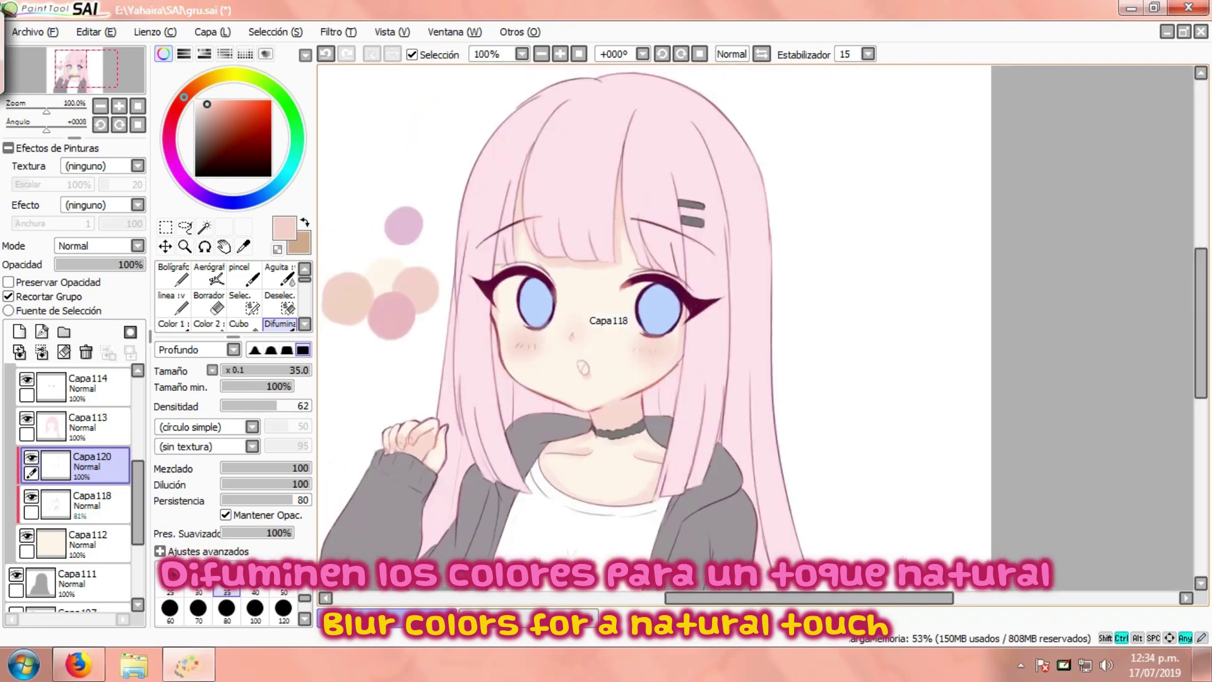
Adjust the cheek blush on Capa120 with the hue and saturation filter: hue +8, saturation +31, luminosity -1.
left_click(339, 31)
left_click(372, 49)
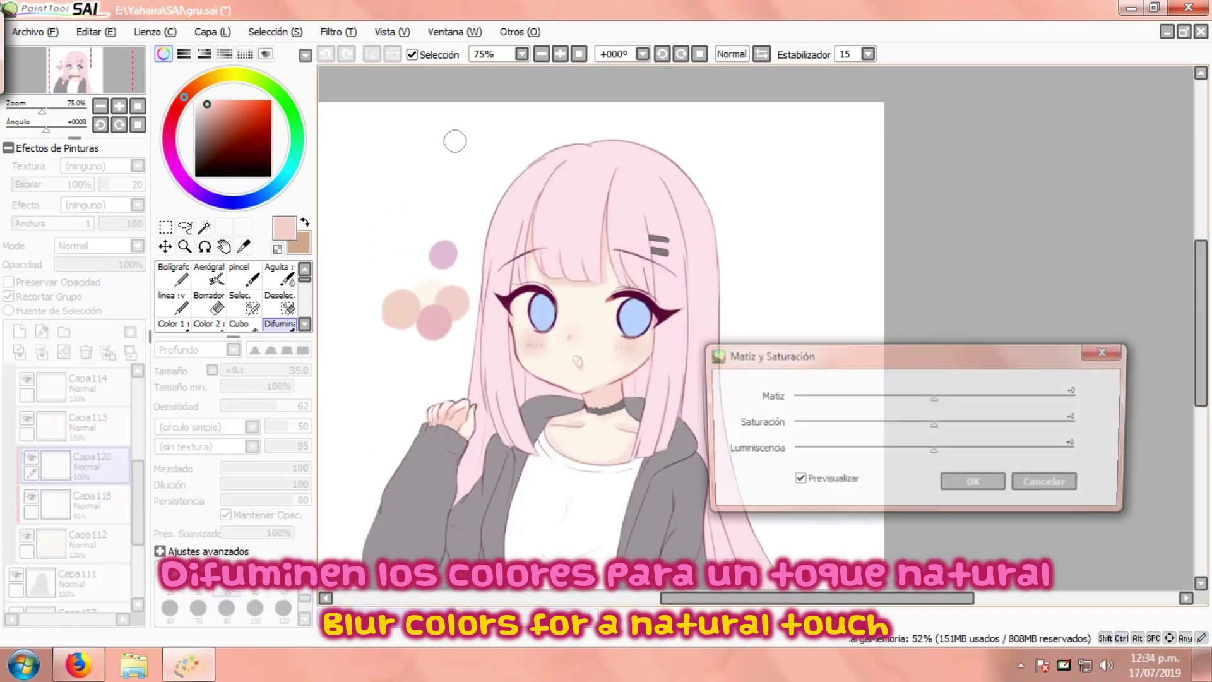
left_click_drag(966, 424, 965, 424)
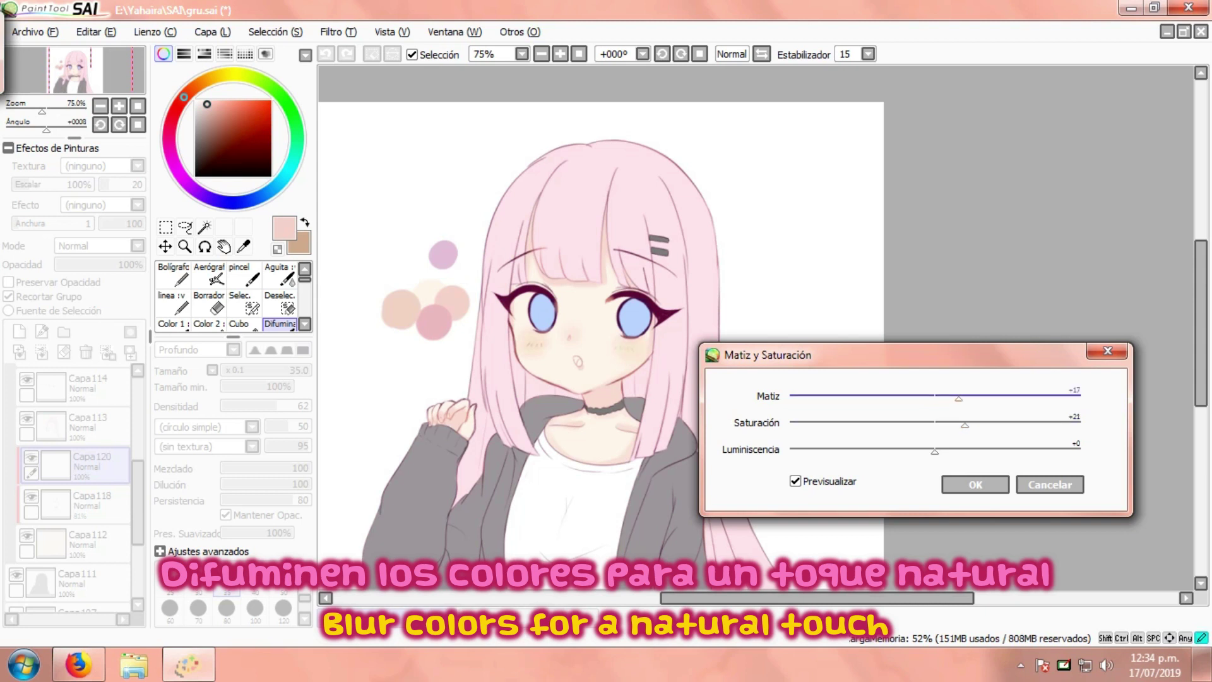
key("Left")
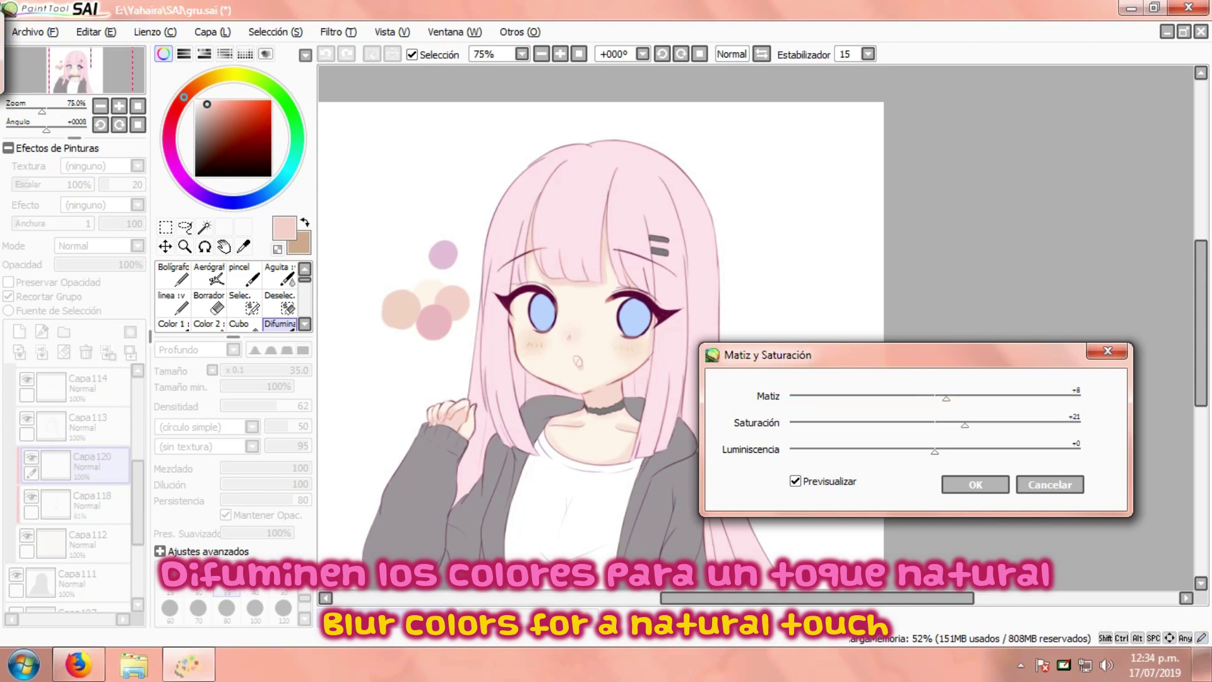
key("Left")
key("Left")
key("shift+Tab")
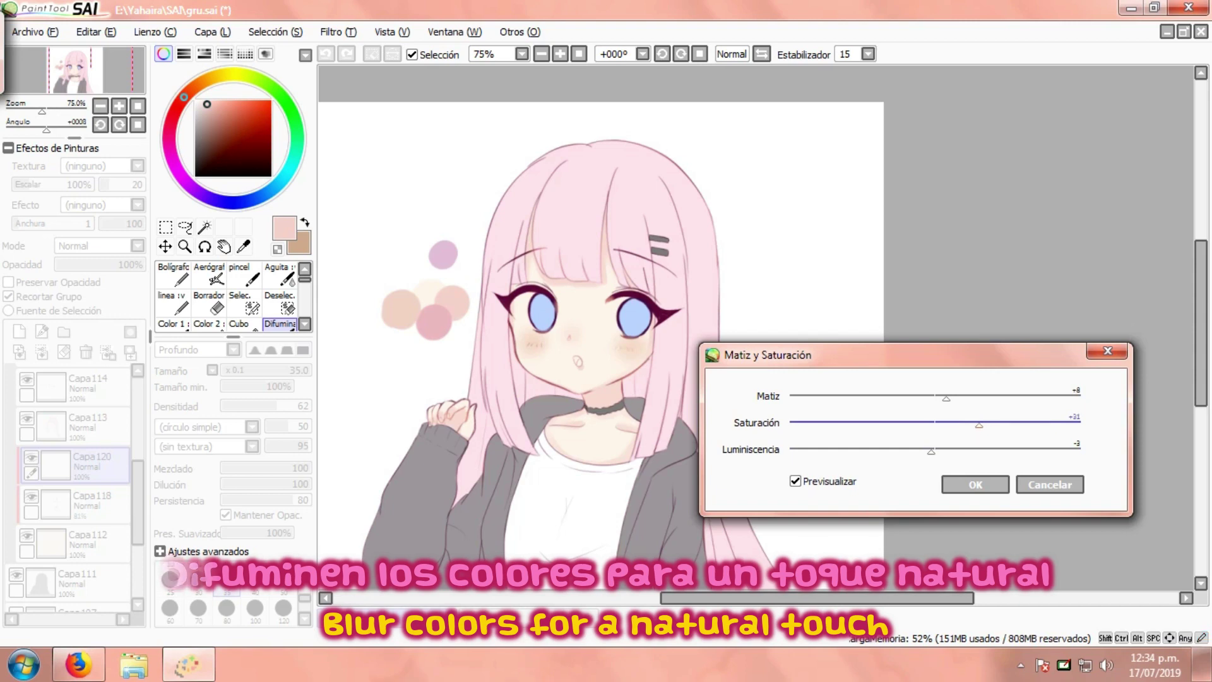
key("Tab")
key("Right")
key("Right")
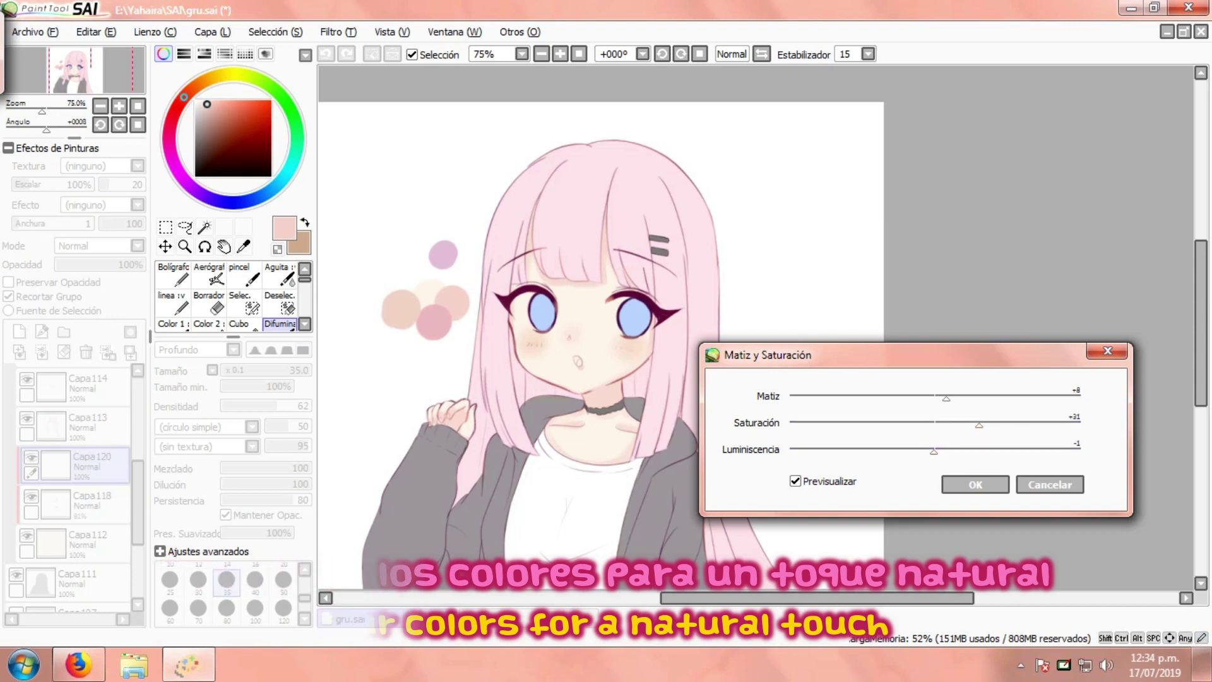
left_click(944, 481)
scroll(517, 338, "up", 1)
scroll(517, 338, "down", 1)
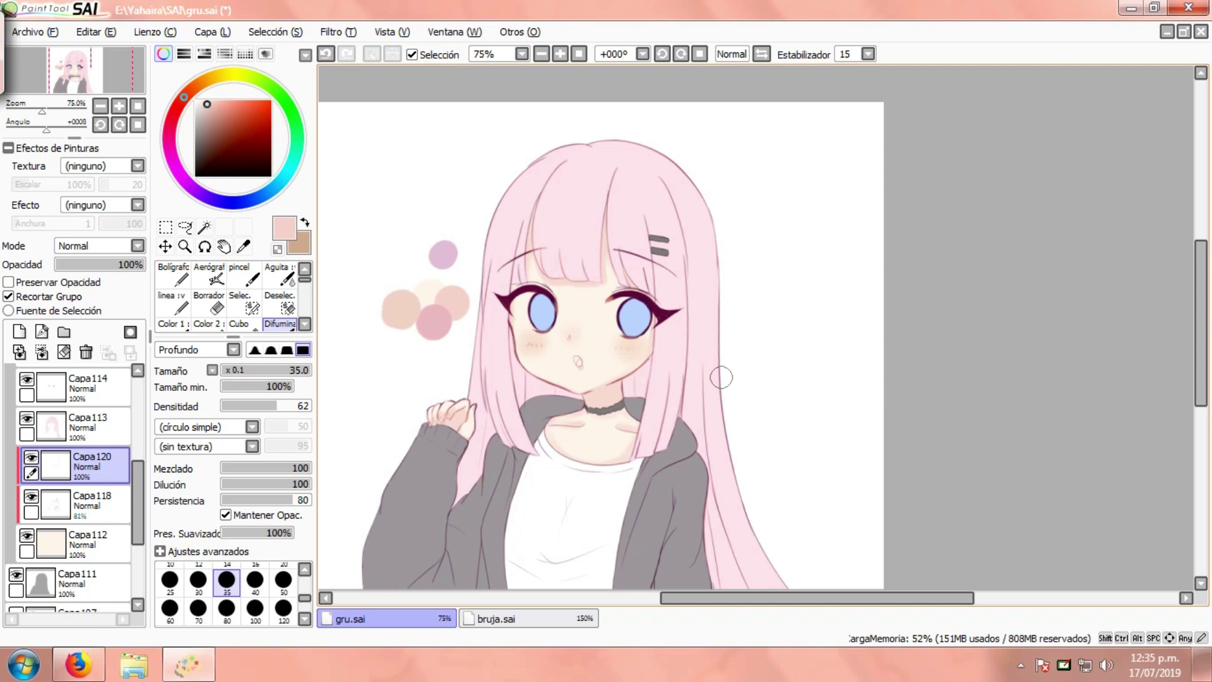
Add a clipped layer directly above Capa120 and set up the Aerógrafo brush with a light violet-pink colour.
scroll(533, 316, "up", 1)
left_click(19, 331)
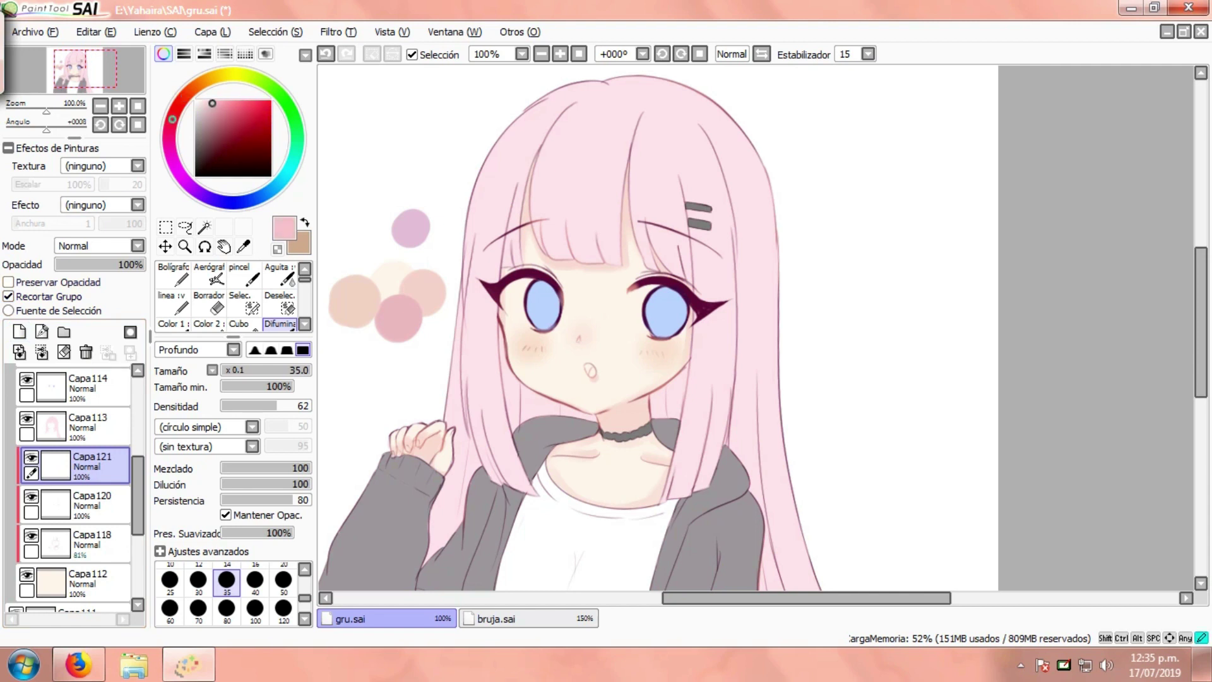
left_click(209, 275)
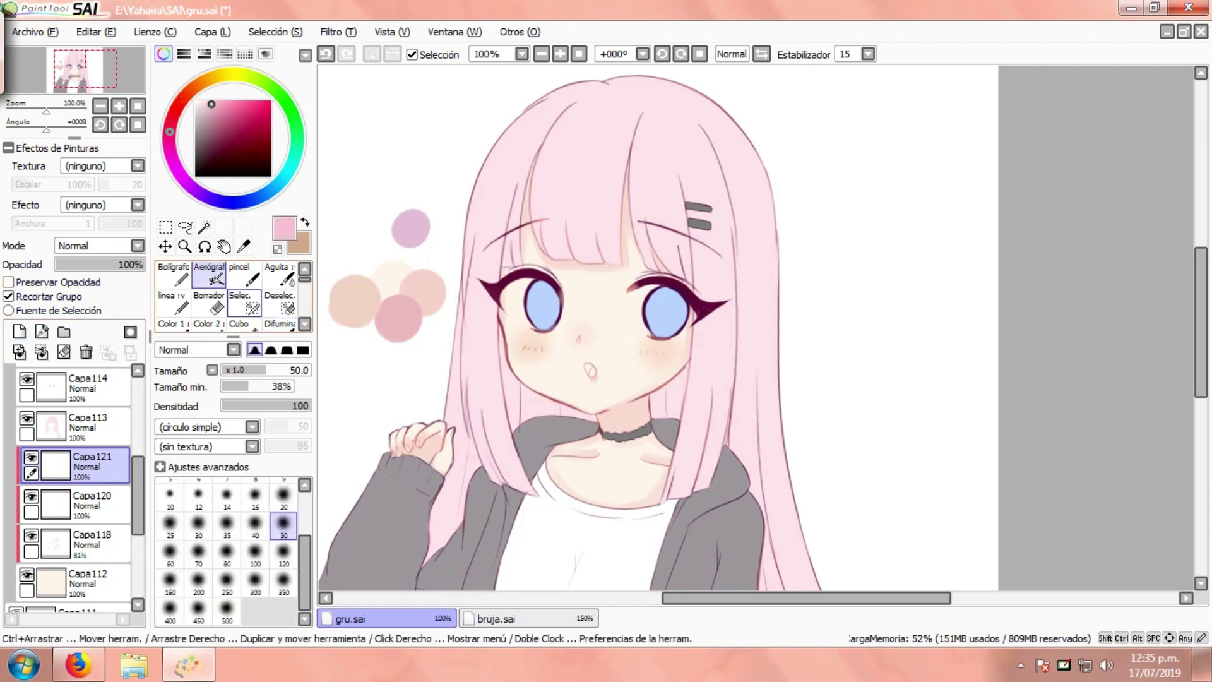
left_click_drag(402, 367, 435, 377)
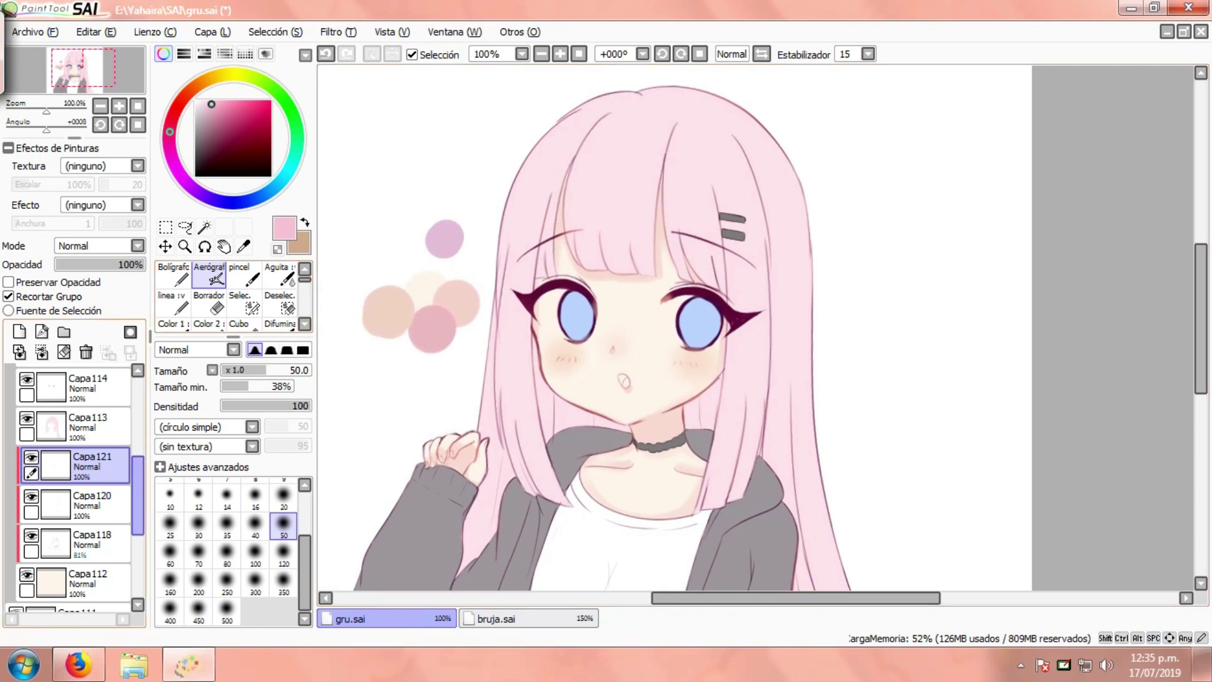
Paint a light pink swatch beside the palette circles on Capa119 with the Color 1 brush at size 20.
left_click_drag(138, 489, 138, 407)
left_click(88, 385)
left_click(209, 305)
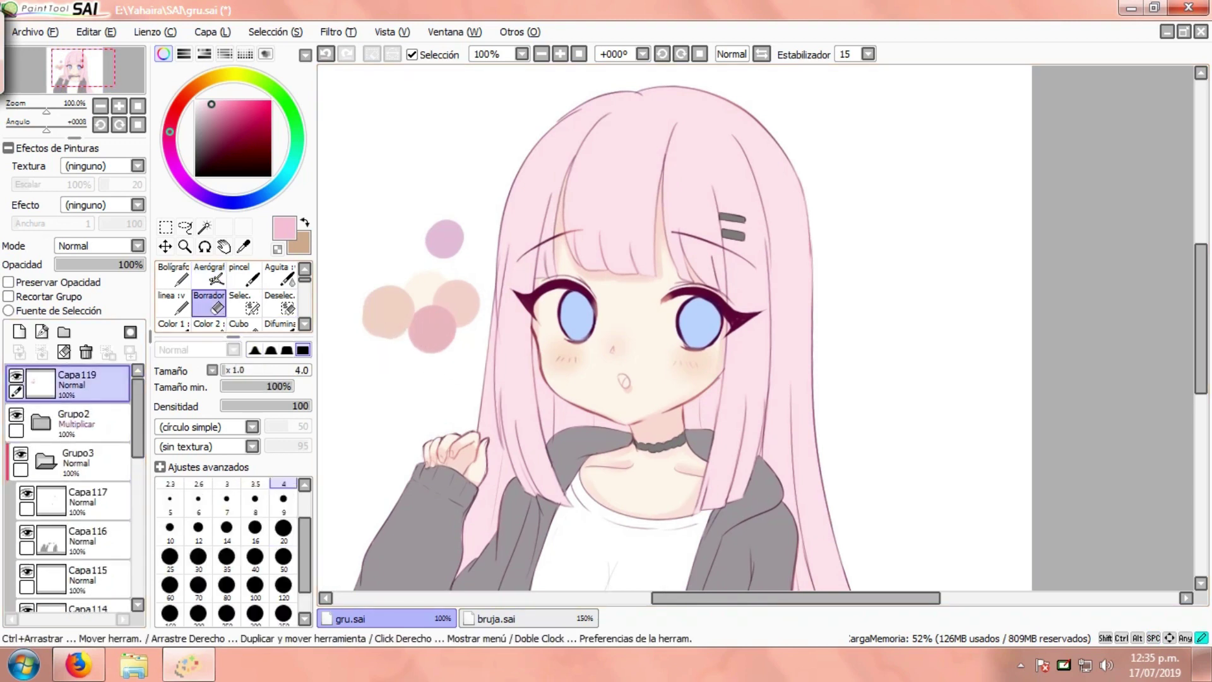
left_click(173, 324)
left_click(283, 584)
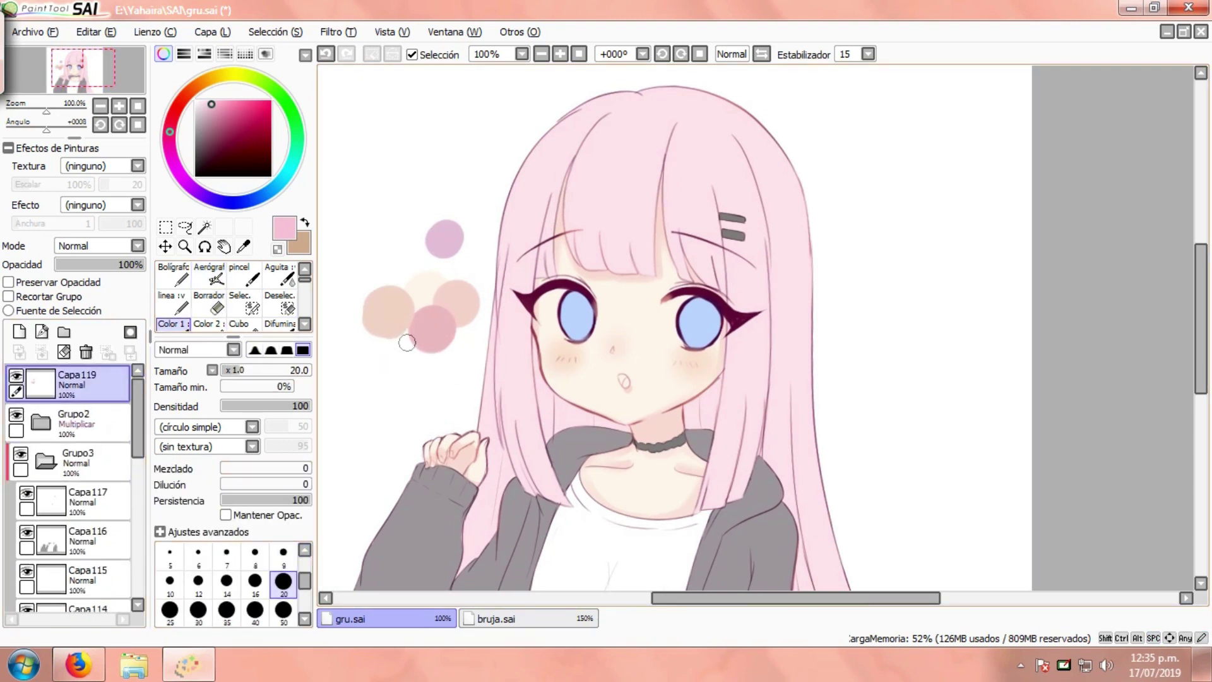
left_click_drag(400, 343, 404, 358)
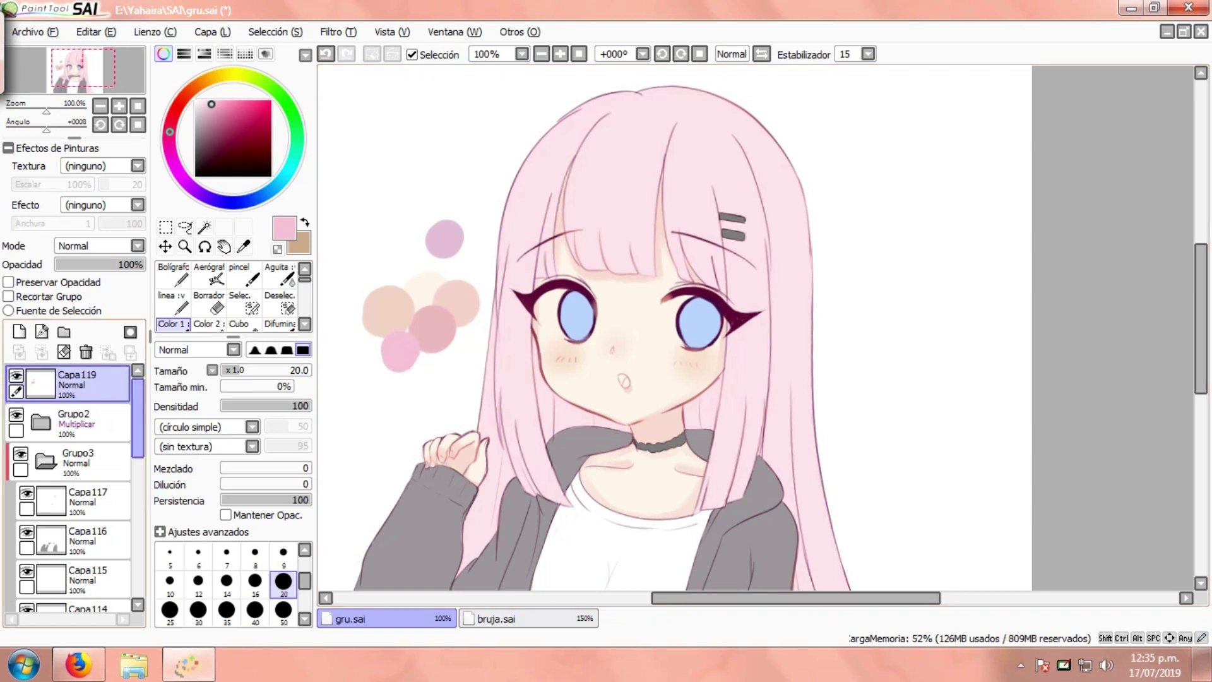
Airbrush light pink blush onto both cheeks on layer Capa121 at brush size 20.
left_click_drag(138, 418, 138, 496)
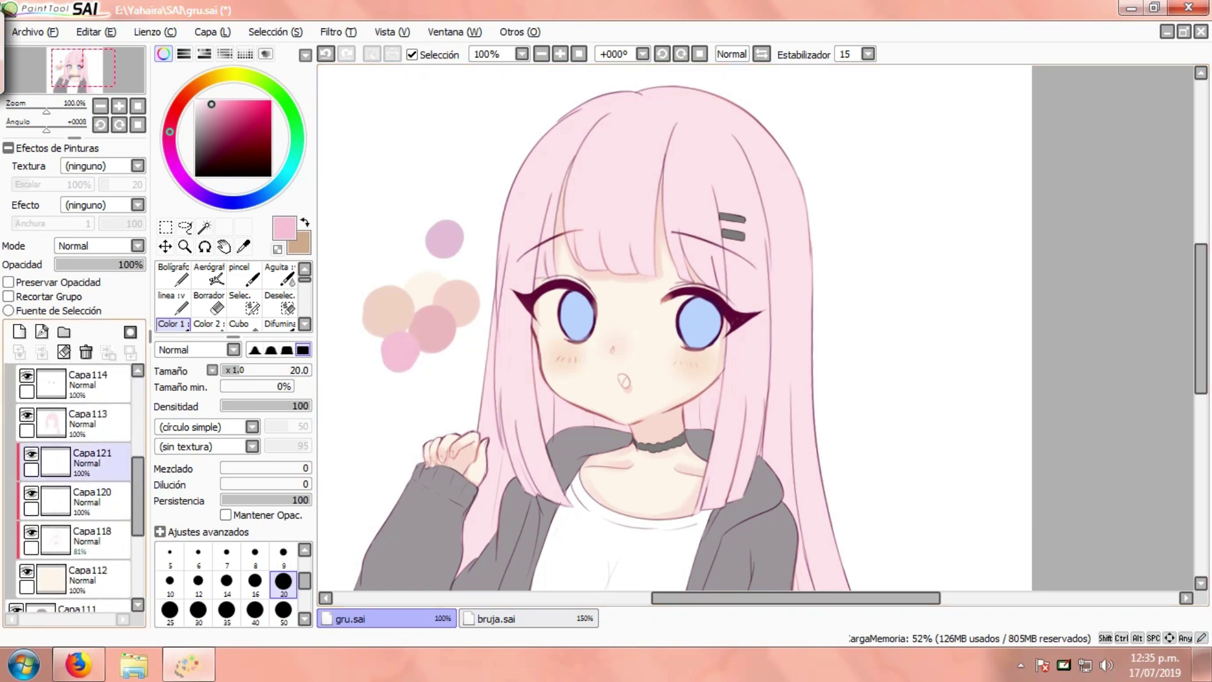
left_click(93, 463)
left_click(209, 276)
scroll(594, 352, "up", 1)
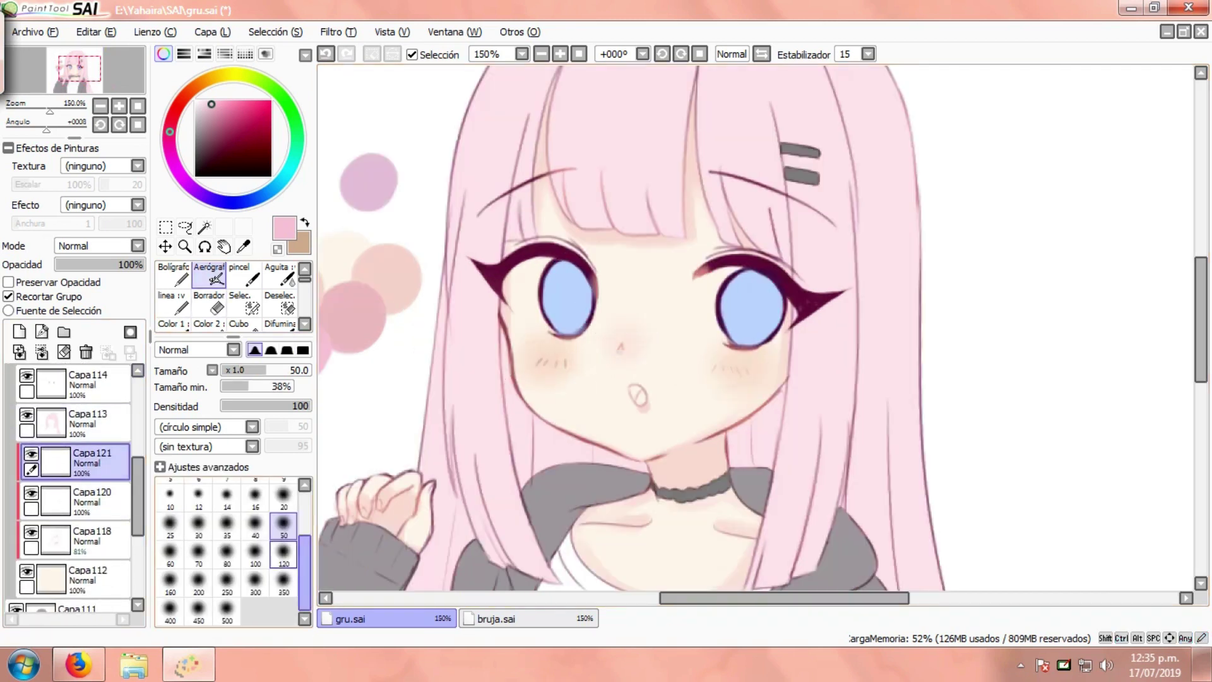
left_click(226, 524)
scroll(623, 351, "up", 1)
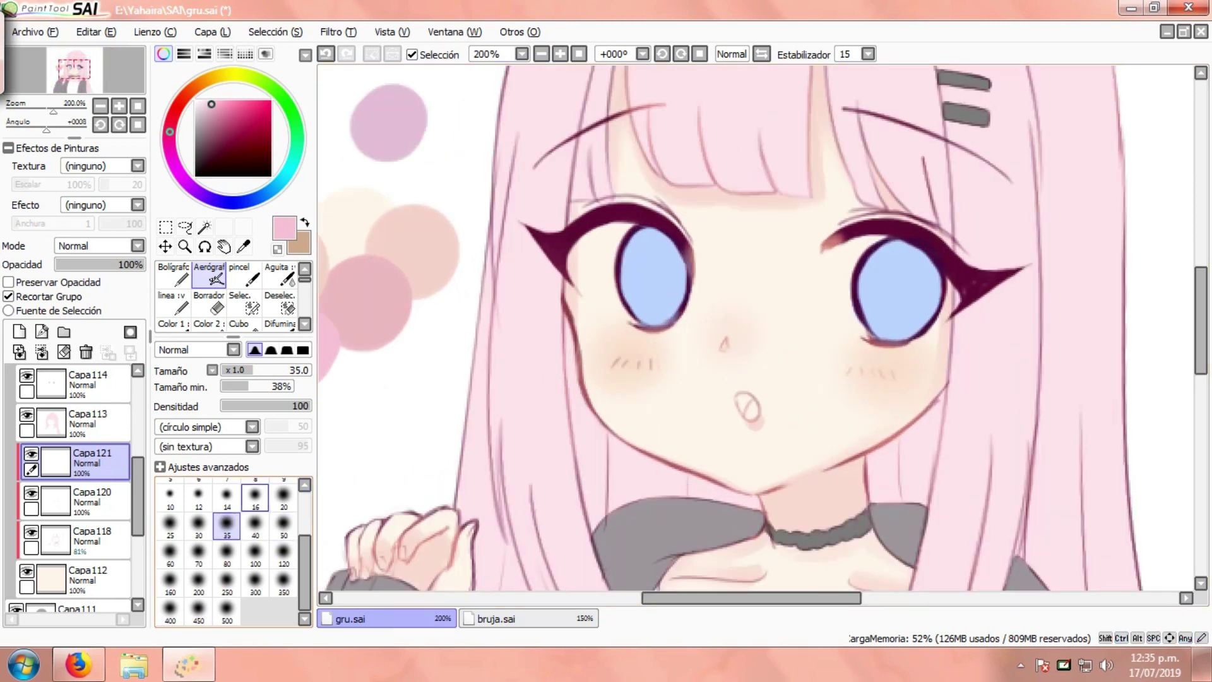
left_click(284, 494)
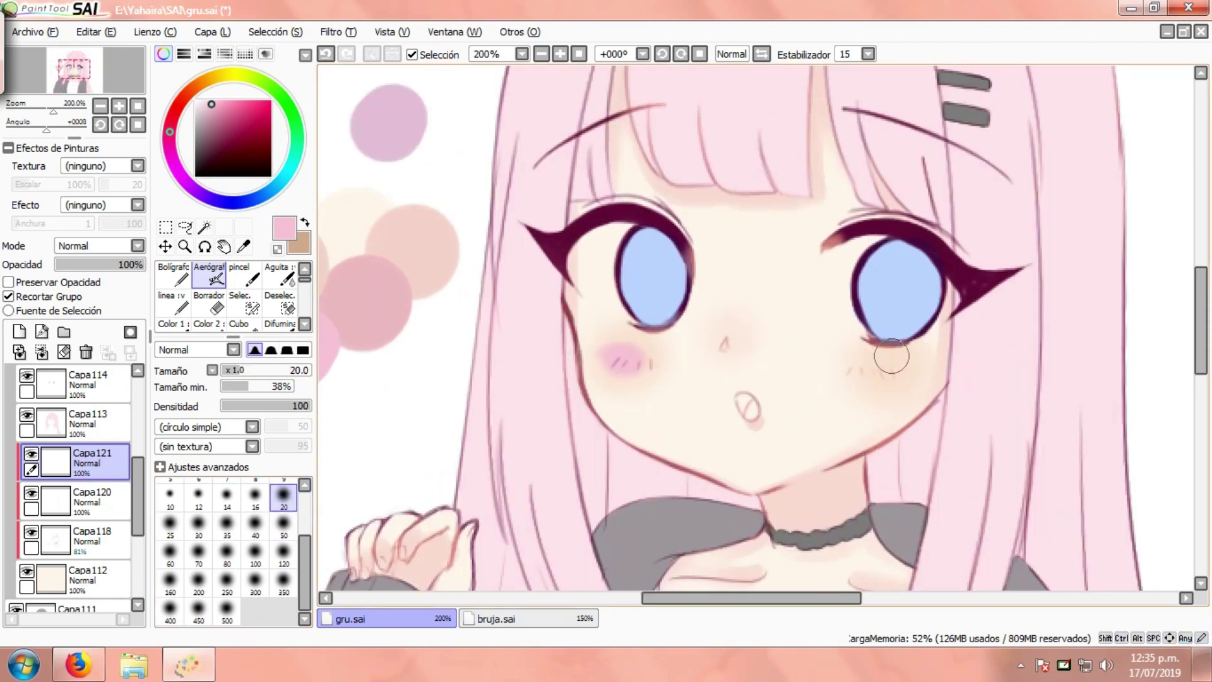
left_click_drag(865, 370, 878, 371)
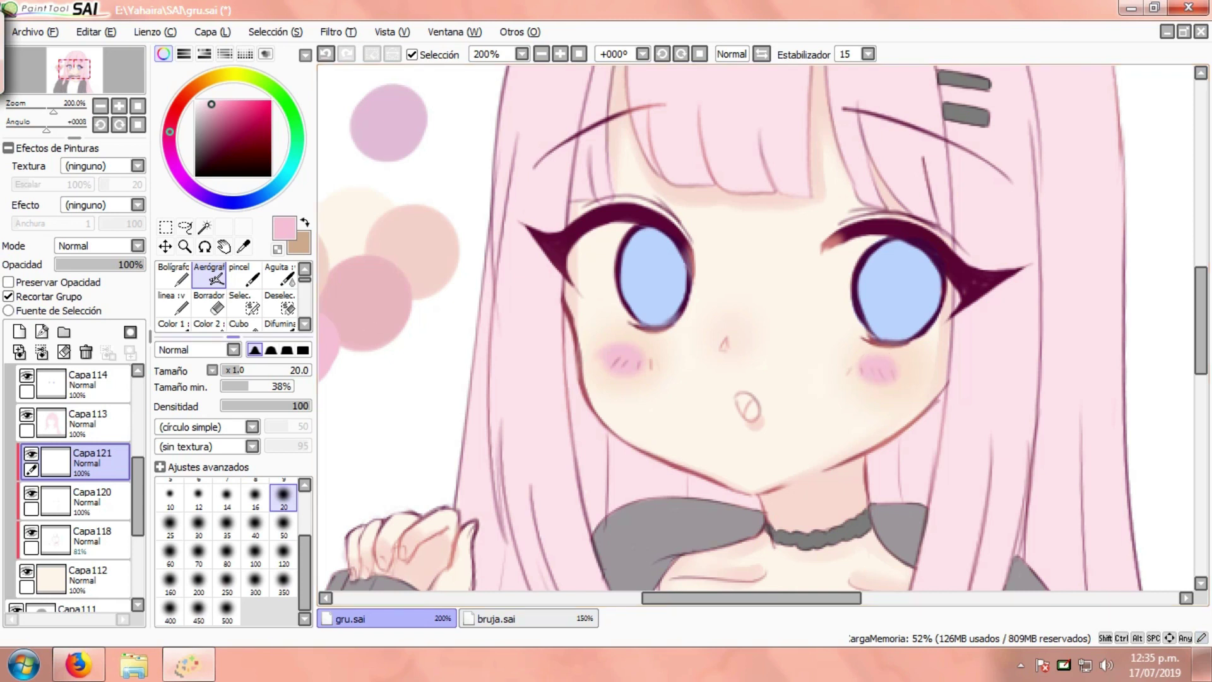
Blur the pink blush on both cheeks of Capa121 with the Difuminar brush at size 35.
left_click(280, 325)
mouse_move(647, 354)
left_mouse_down()
mouse_move(614, 359)
mouse_move(627, 354)
left_mouse_up()
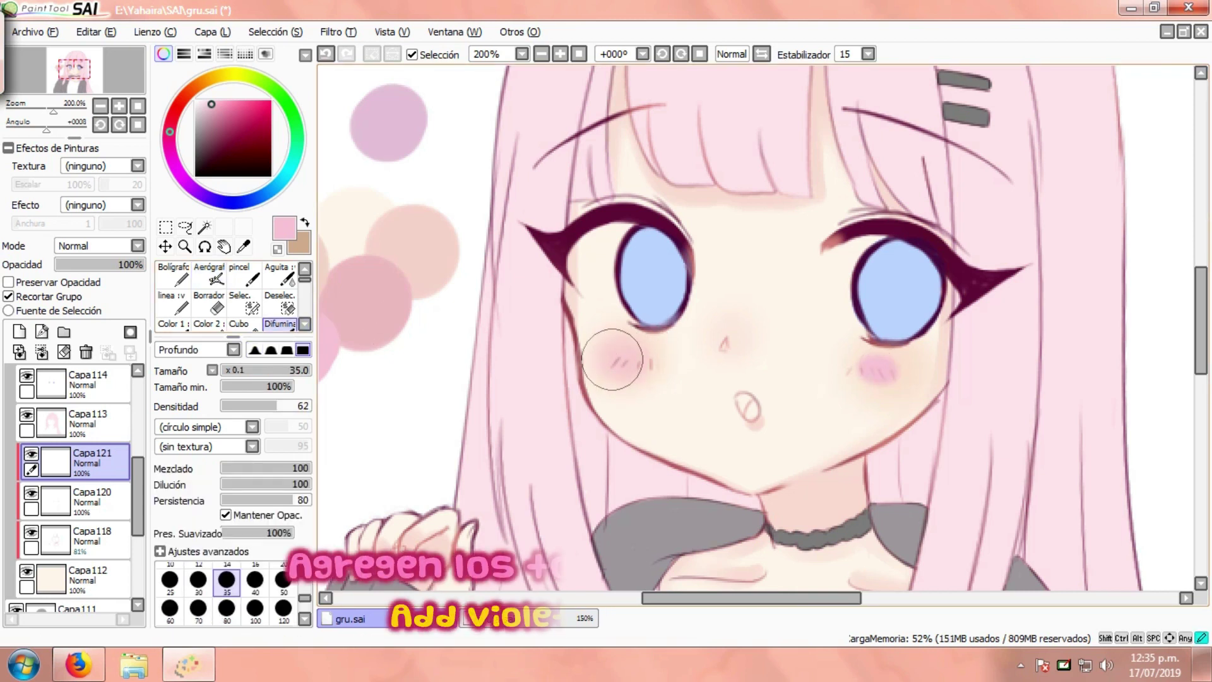
mouse_move(877, 366)
left_mouse_down()
mouse_move(858, 362)
mouse_move(850, 379)
left_mouse_up()
Airbrush more pink onto the cheek beneath the hair-clip side eye, and blend both cheeks again with Difuminar.
left_click(209, 276)
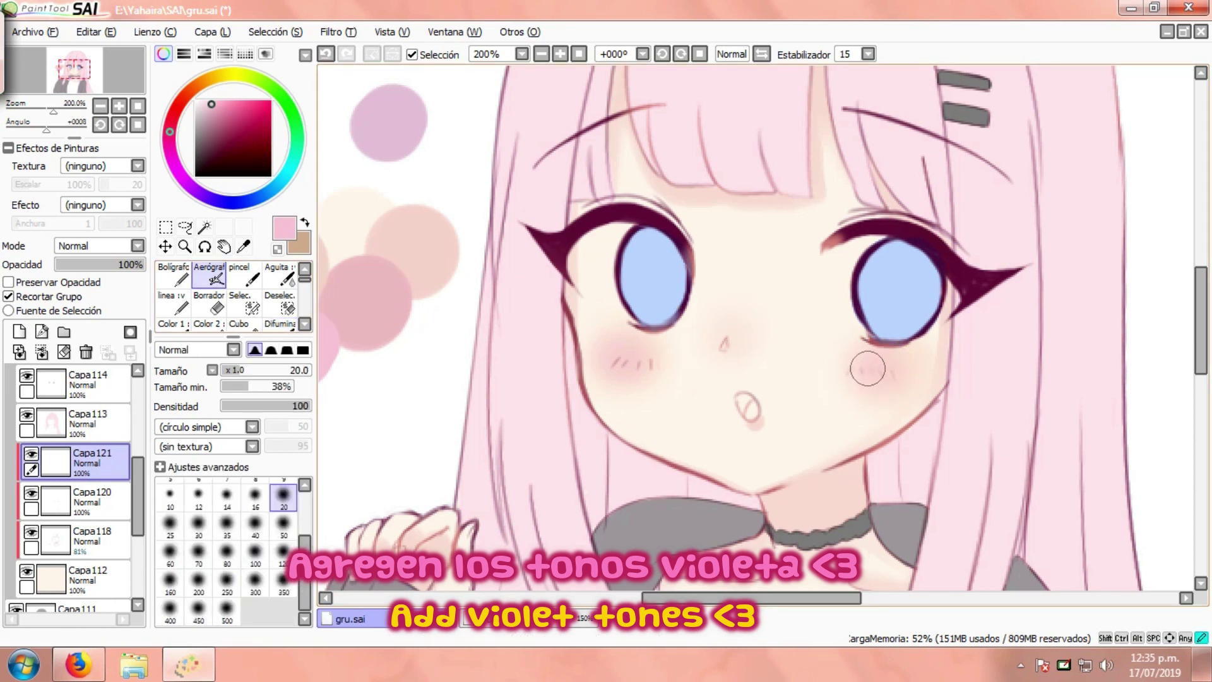
key("b")
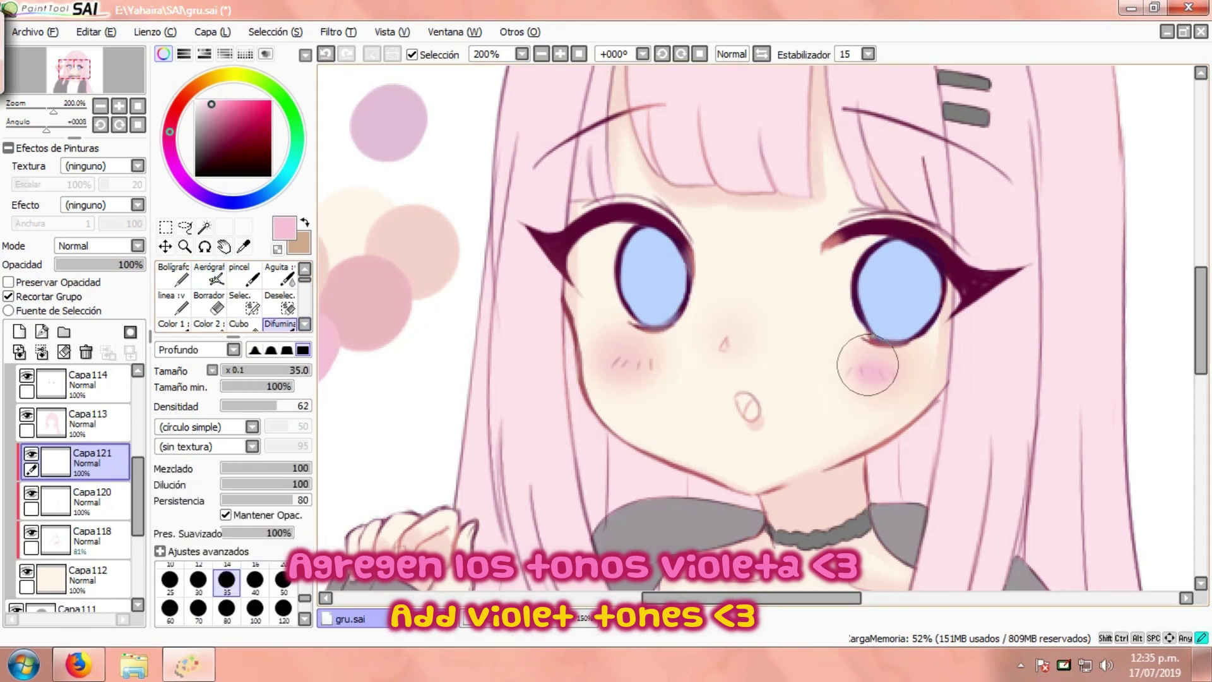
left_click_drag(862, 385, 871, 371)
left_click_drag(644, 352, 613, 354)
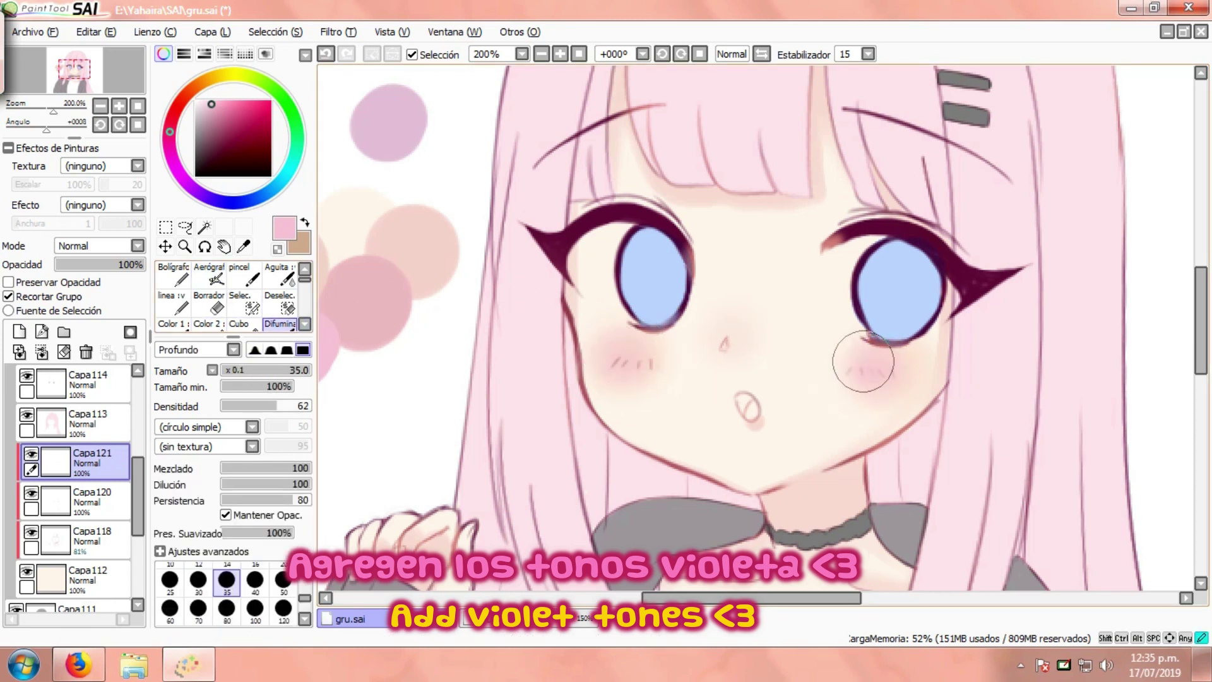
left_click_drag(864, 361, 854, 395)
Add a clipped layer above Capa121 and pick the rose colour from the palette circles beside the drawing.
scroll(537, 303, "down", 2)
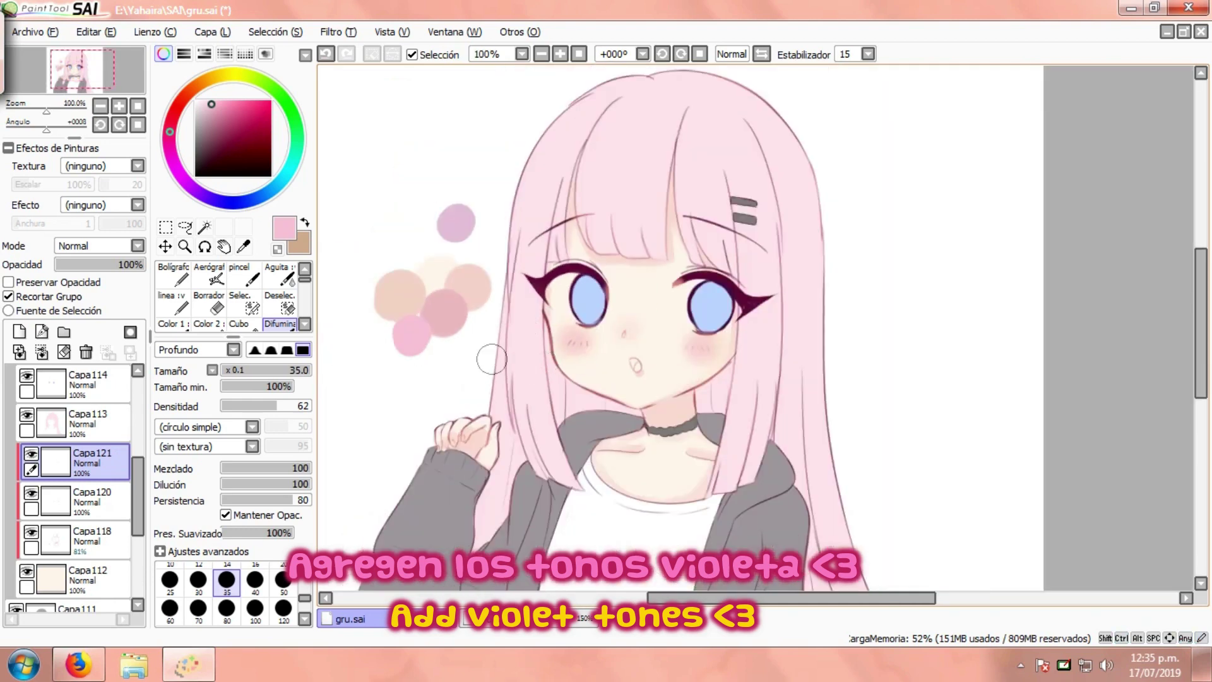
scroll(528, 311, "down", 1)
scroll(569, 322, "up", 2)
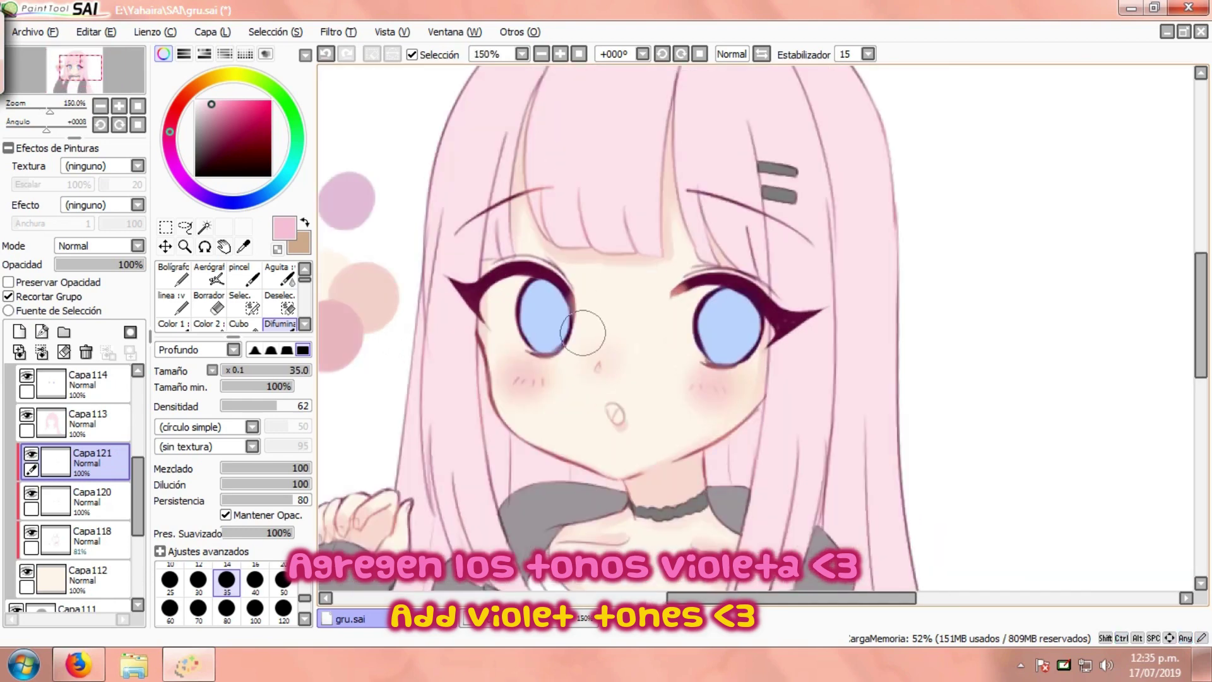
left_click(19, 331)
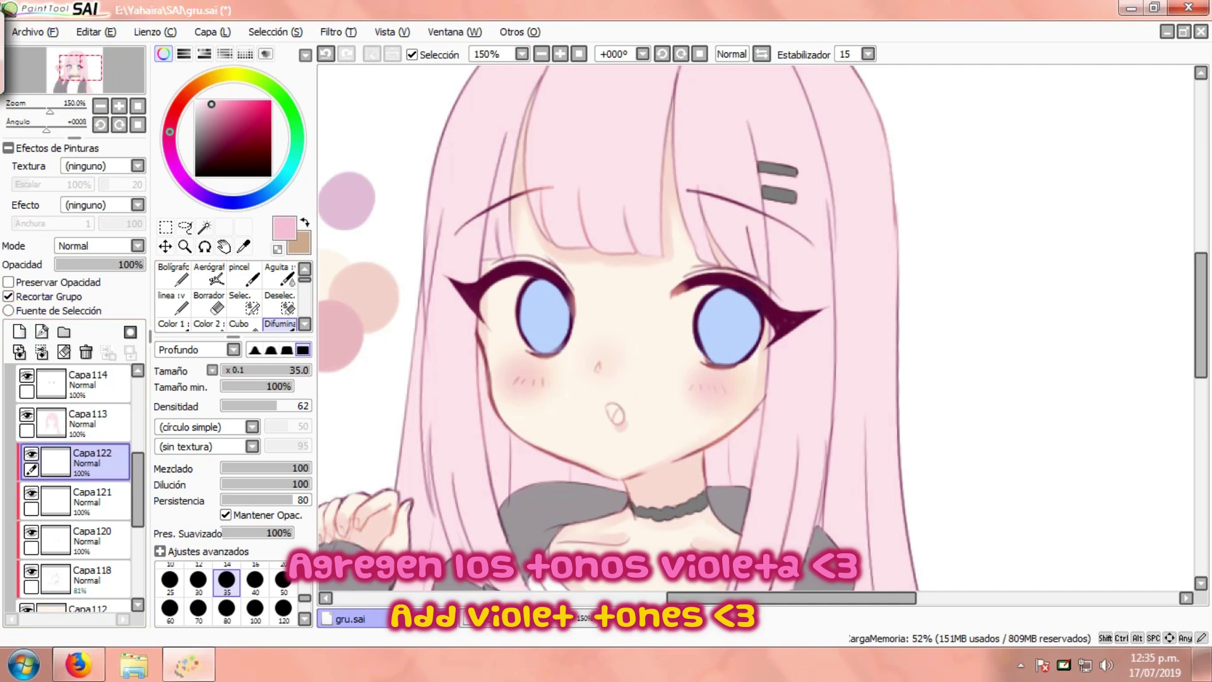
left_click(244, 246)
left_click_drag(354, 315, 411, 307)
left_click(385, 327)
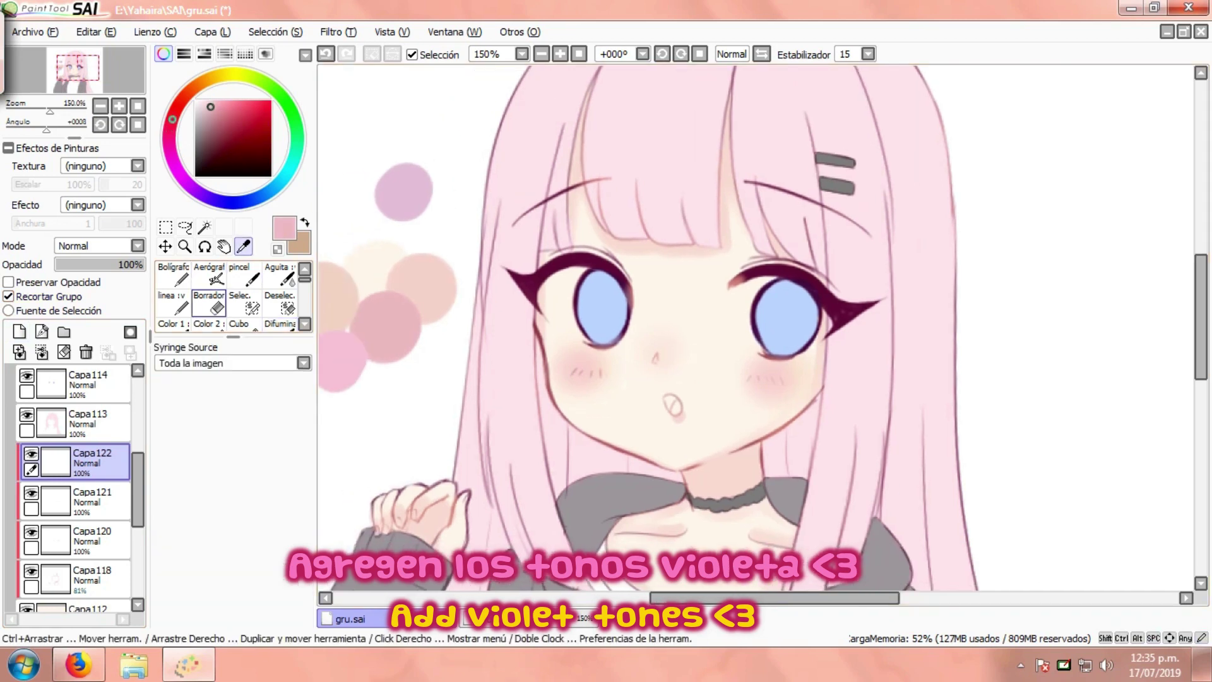
Paint rose shadows on the forehead under the fringe and along its parting on Capa122 with the Color 2 brush, size 14, density 70.
left_click(209, 324)
left_click_drag(599, 79, 558, 131)
scroll(559, 131, "up", 1)
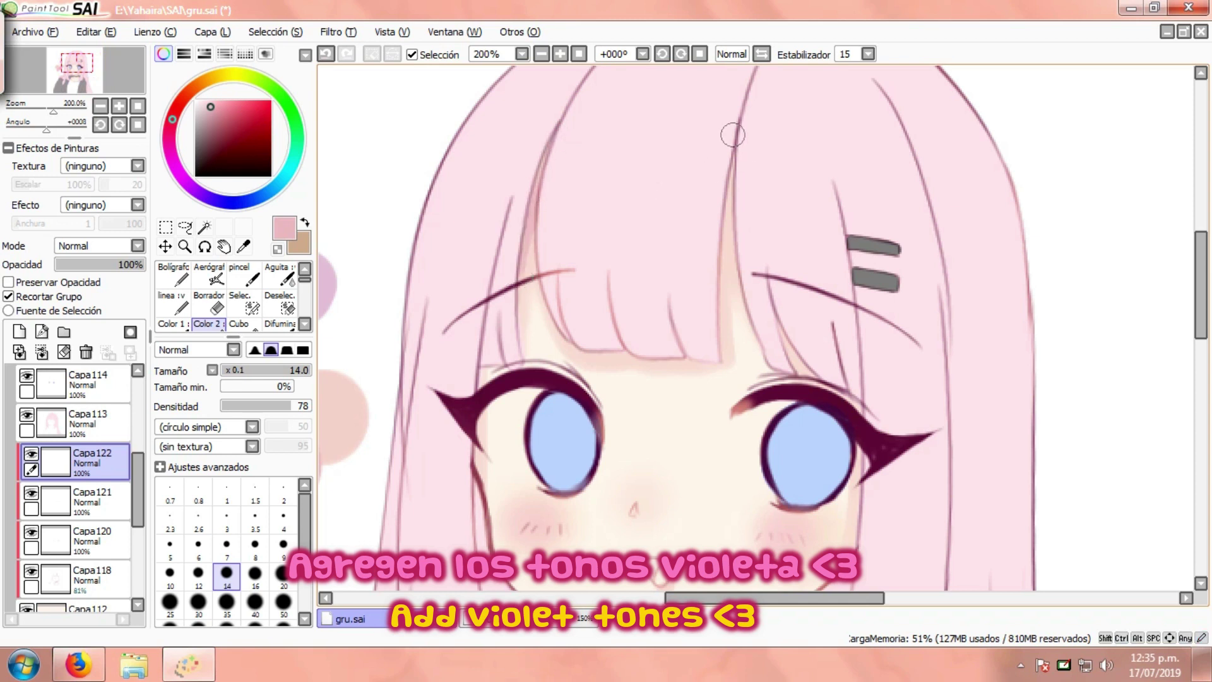
left_click_drag(732, 135, 762, 322)
left_click_drag(734, 146, 747, 301)
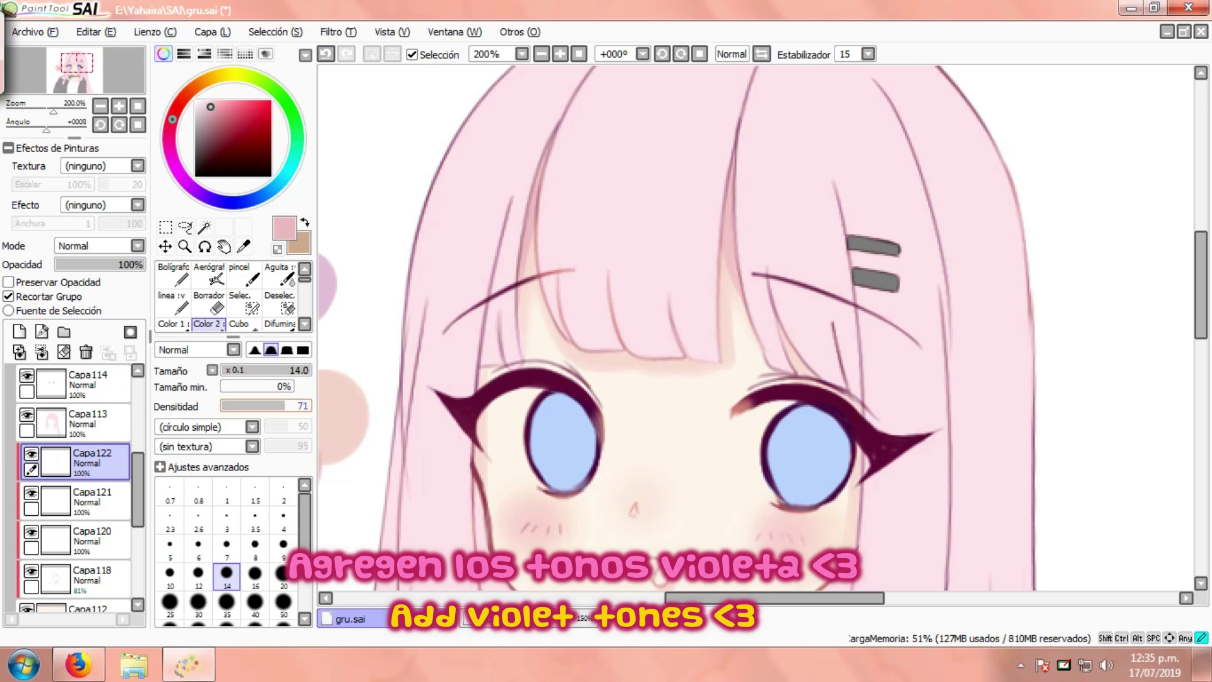
left_click_drag(436, 415, 423, 359)
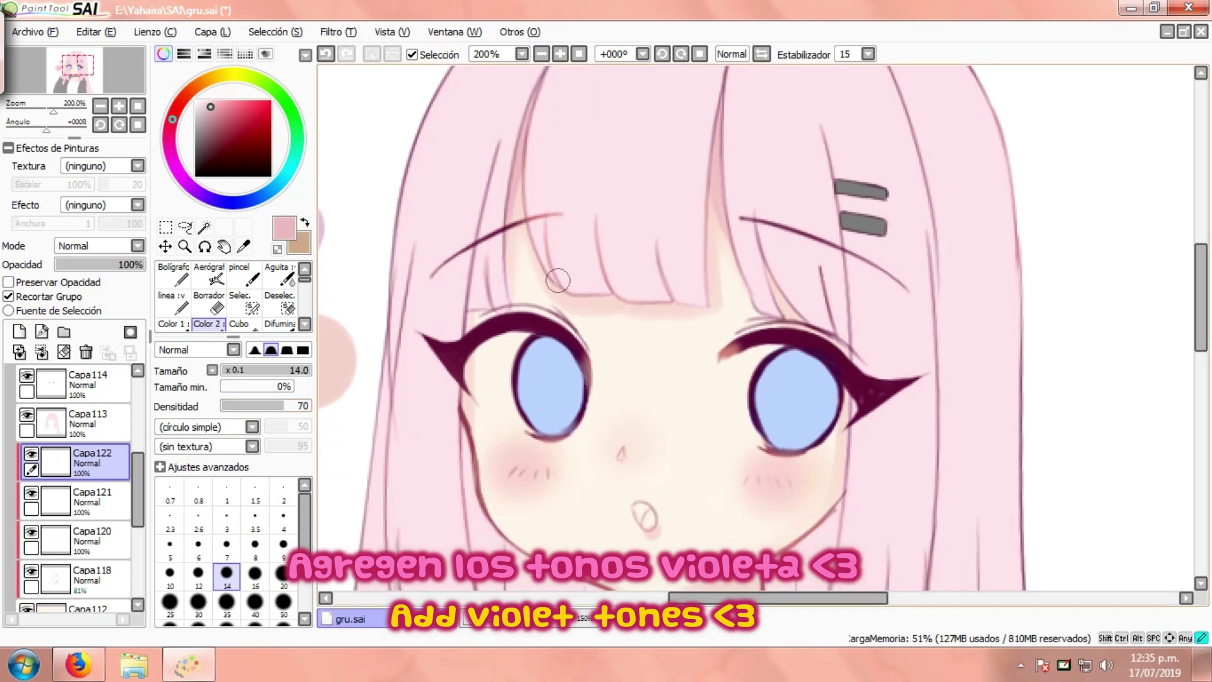
mouse_move(558, 279)
left_mouse_down()
mouse_move(667, 299)
mouse_move(638, 397)
mouse_move(701, 420)
left_mouse_up()
key("ctrl+z")
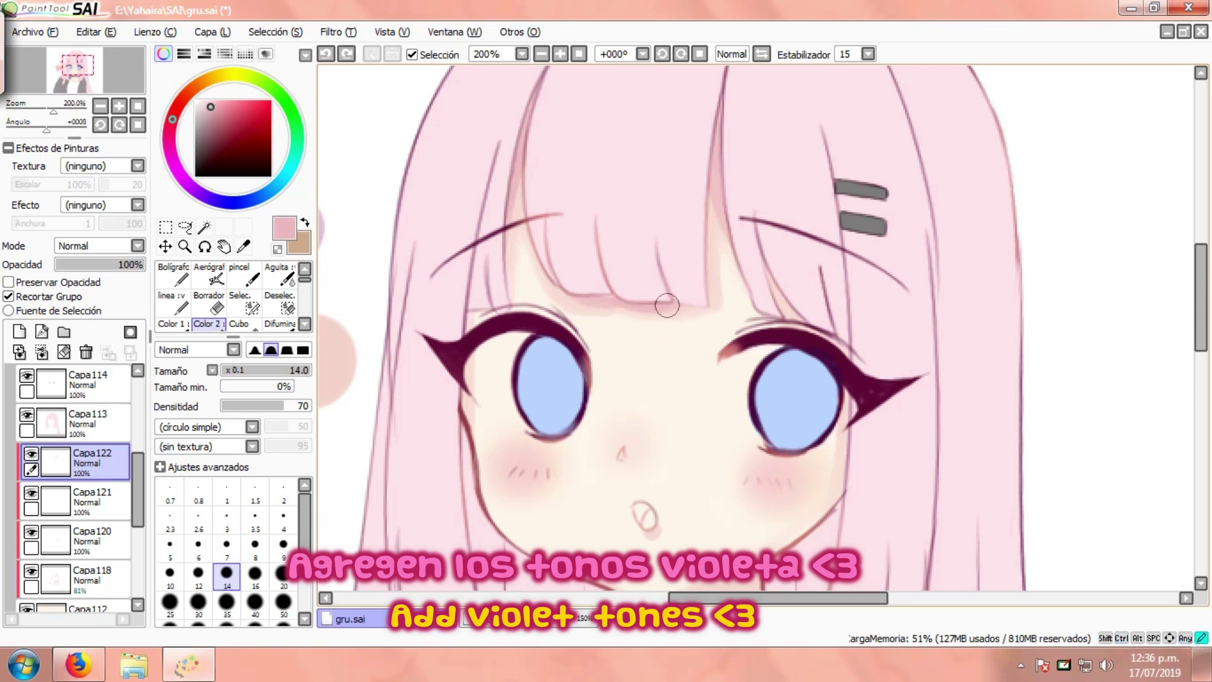
left_click_drag(668, 305, 697, 307)
left_click_drag(710, 184, 716, 243)
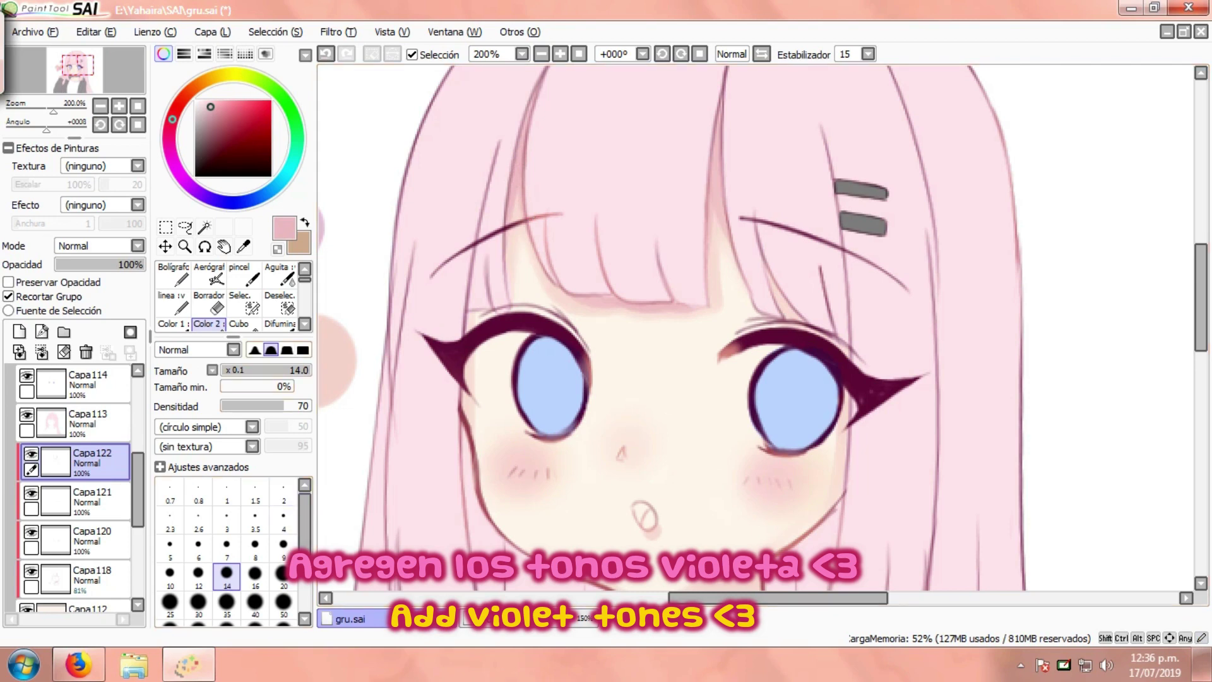
left_click(254, 350)
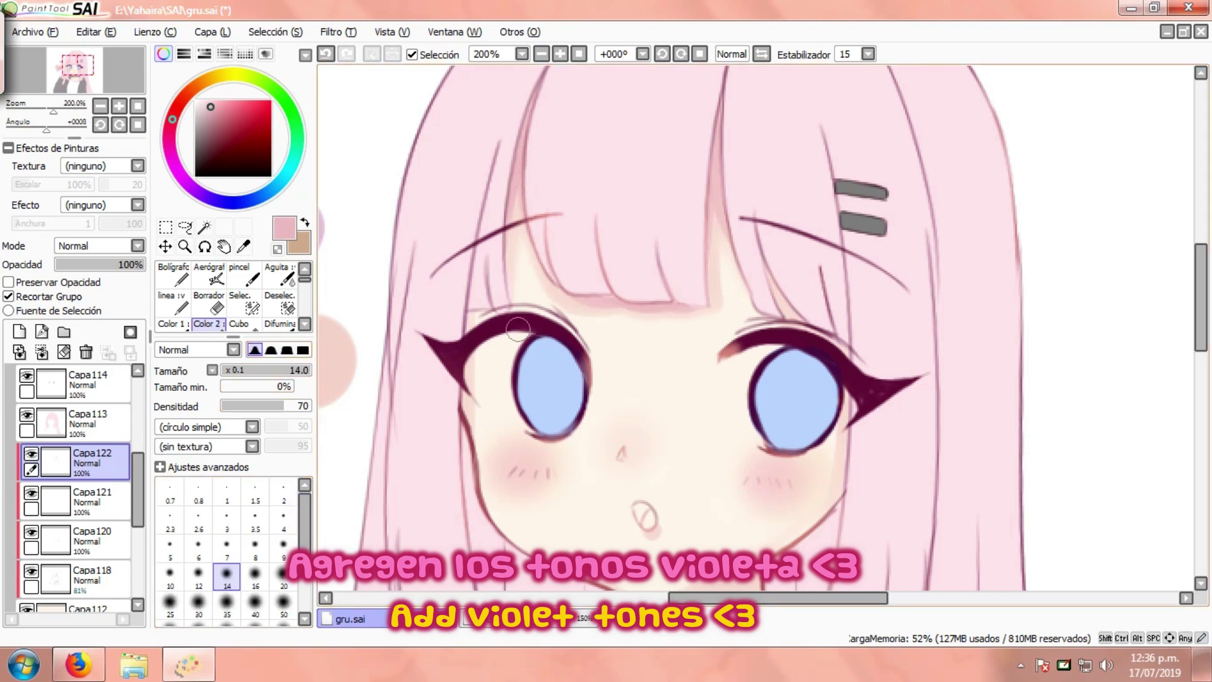
left_click_drag(562, 449, 494, 210)
scroll(640, 361, "up", 1)
left_click_drag(716, 323, 586, 383)
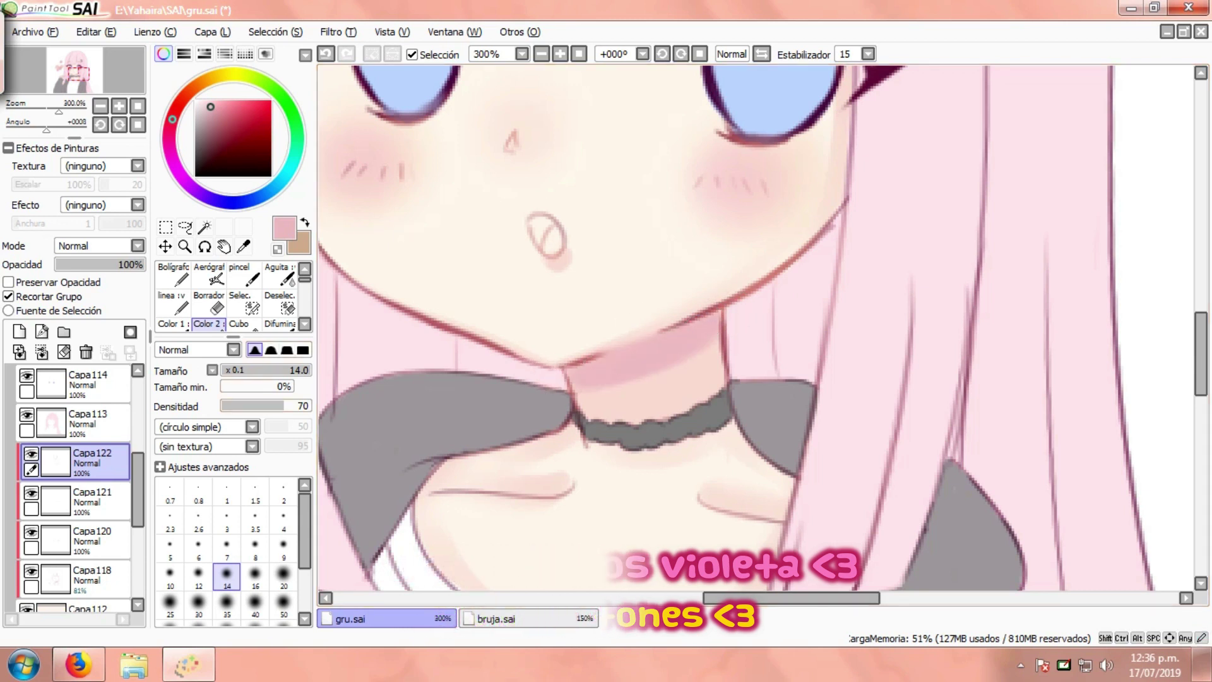
left_click(271, 350)
mouse_move(720, 325)
left_mouse_down()
mouse_move(579, 371)
mouse_move(699, 335)
left_mouse_up()
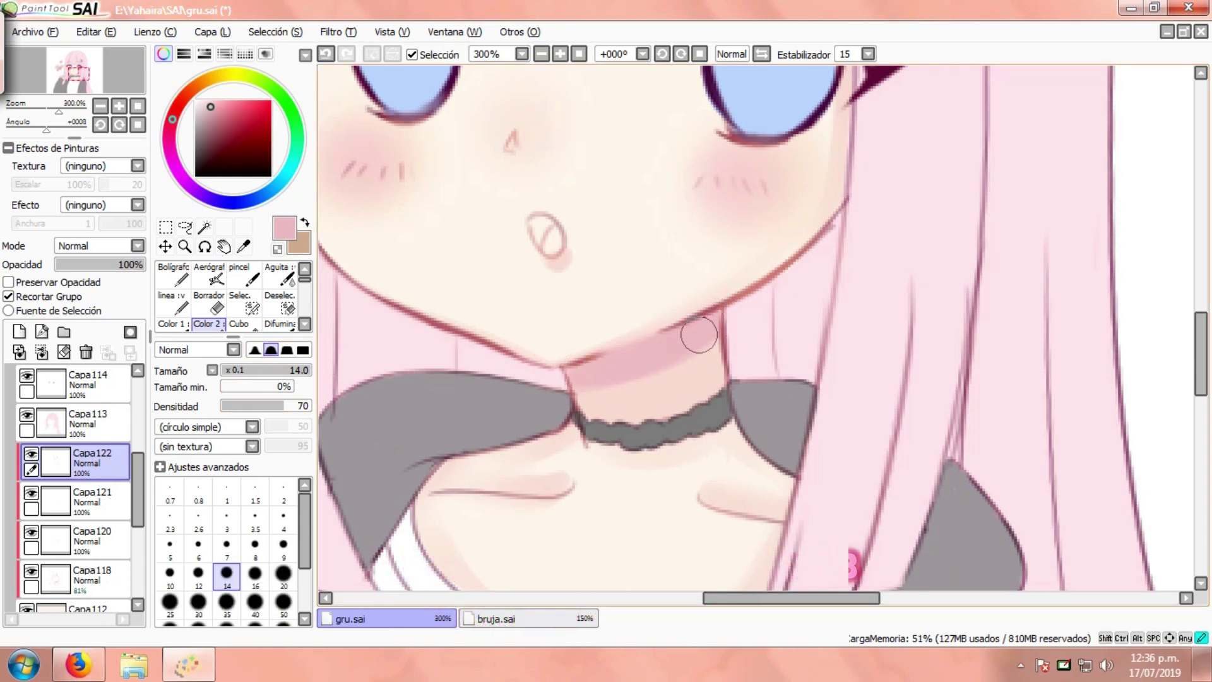
key("ctrl+z")
key("ctrl+z")
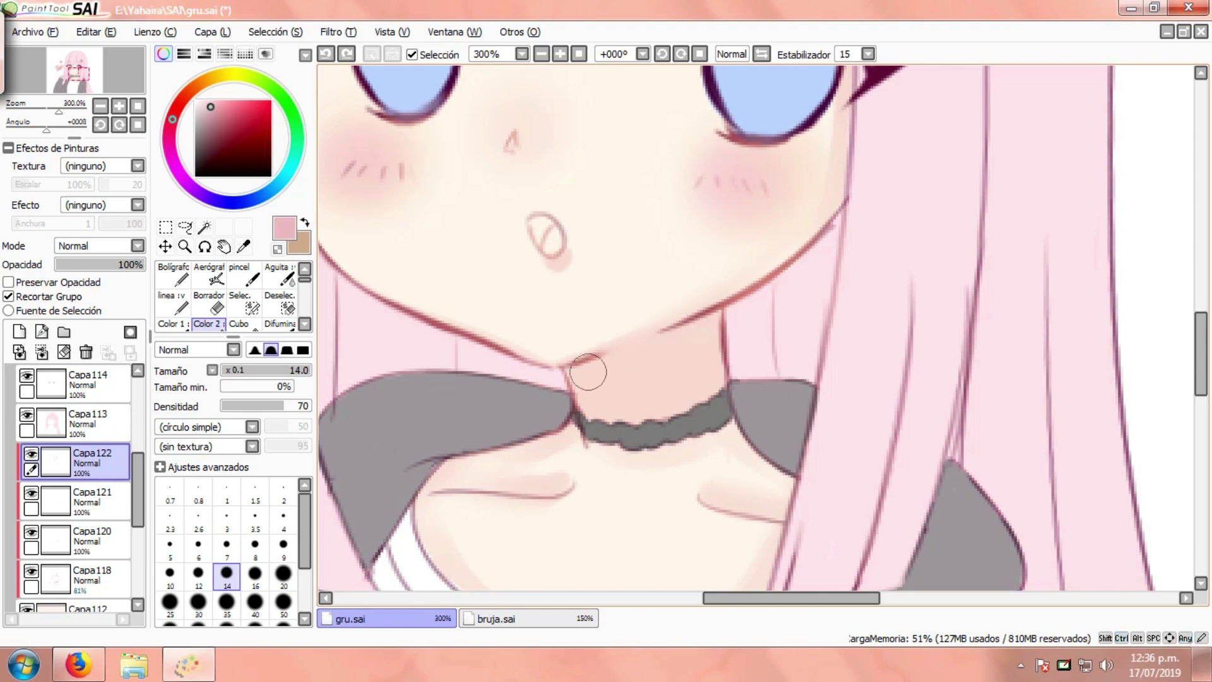
left_click_drag(556, 383, 686, 328)
key("ctrl+z")
Paint a rose shadow across the neck just under the jawline on Capa122, and trim its edge with the Borrador at size 20.
left_click_drag(556, 382, 730, 308)
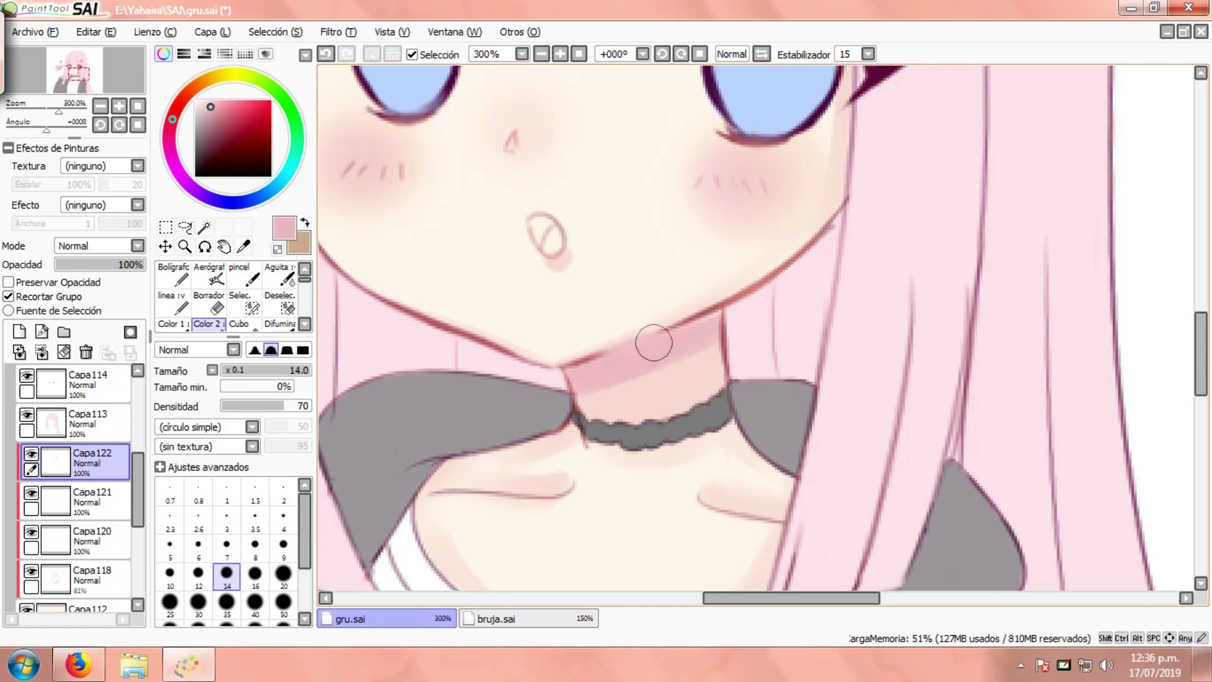
left_click(209, 303)
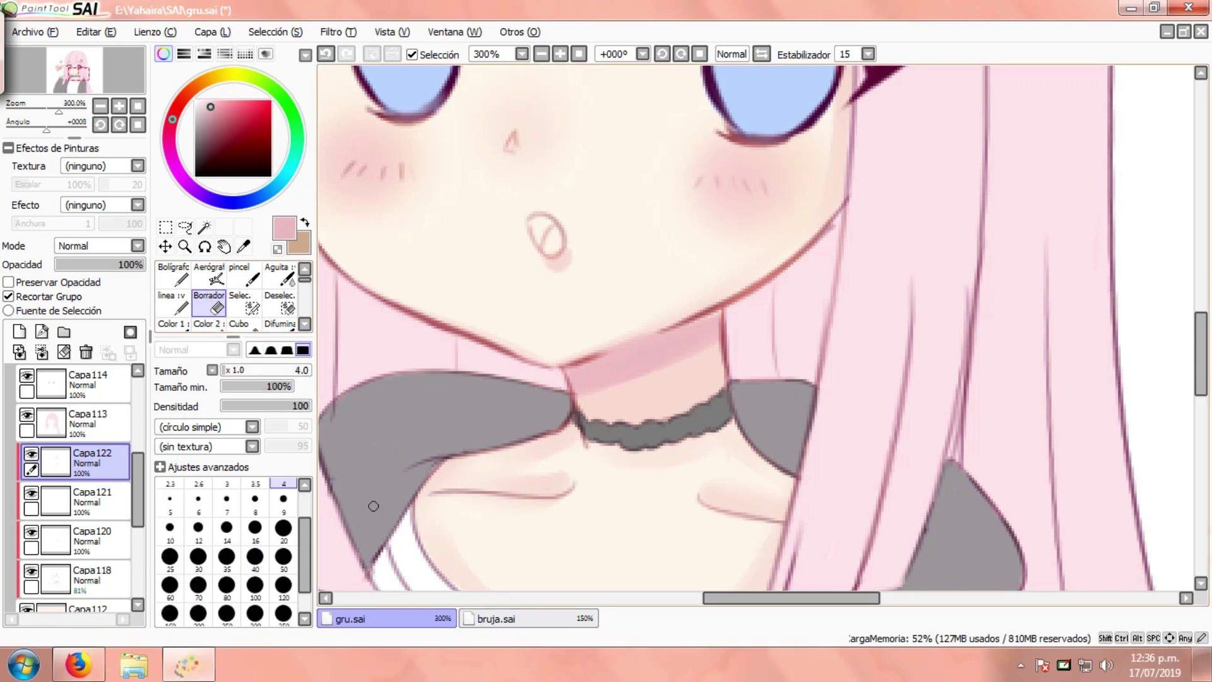
left_click(283, 528)
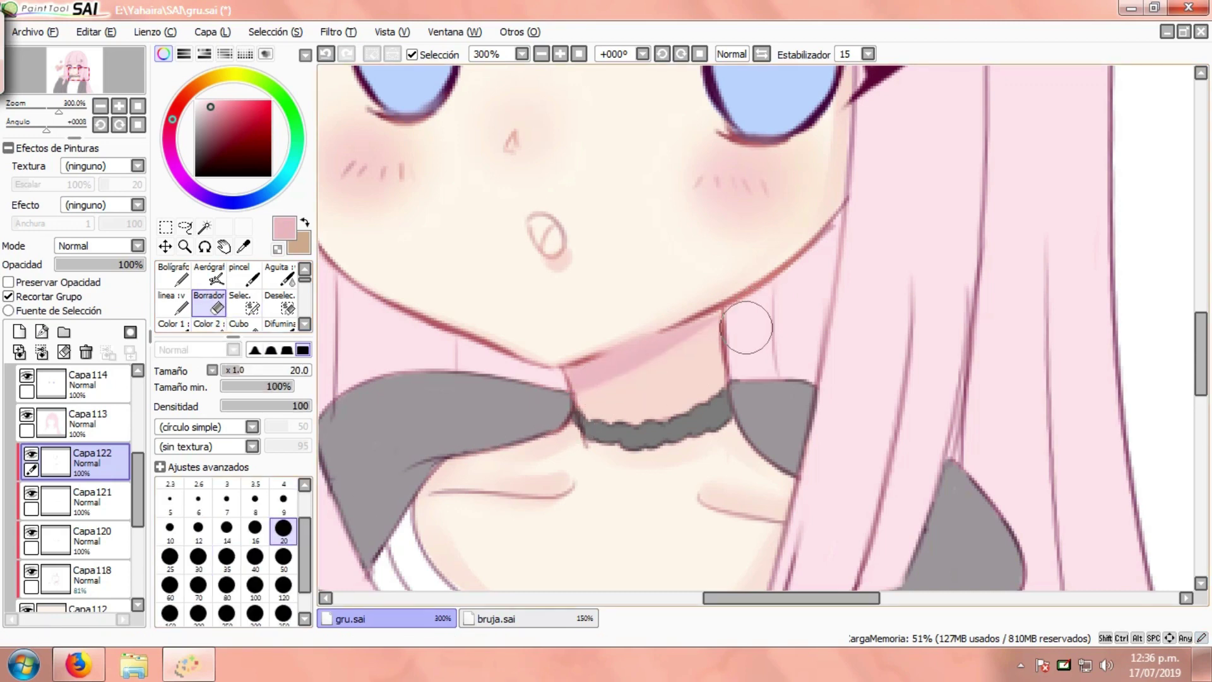
Deepen the rose shadow along the fringe's parting on Capa122 using the Color 2 brush, size 14, with density set to 78.
scroll(746, 328, "down", 3)
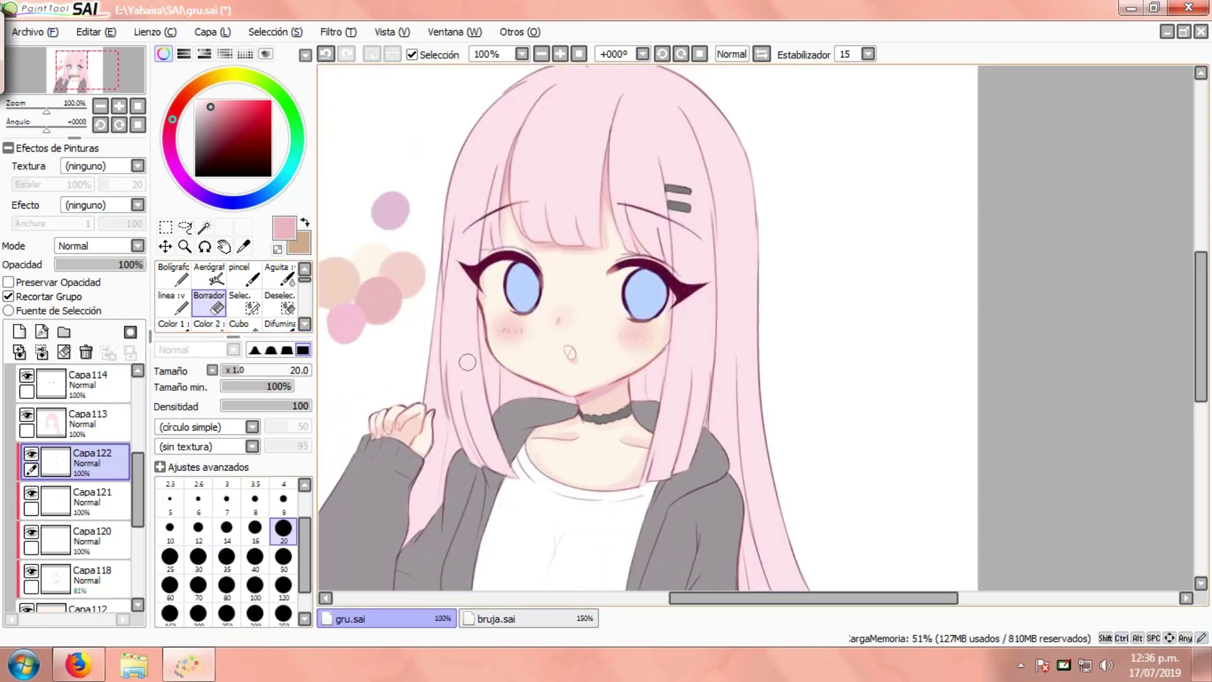
left_click(209, 323)
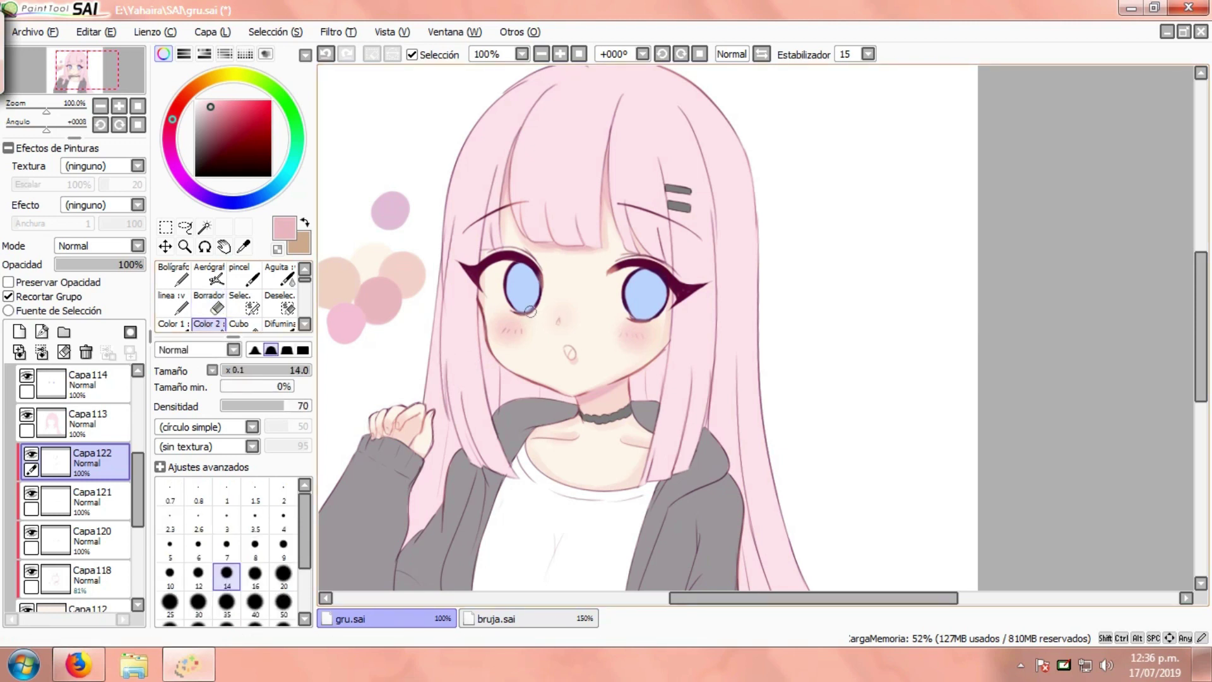
scroll(478, 272, "up", 1)
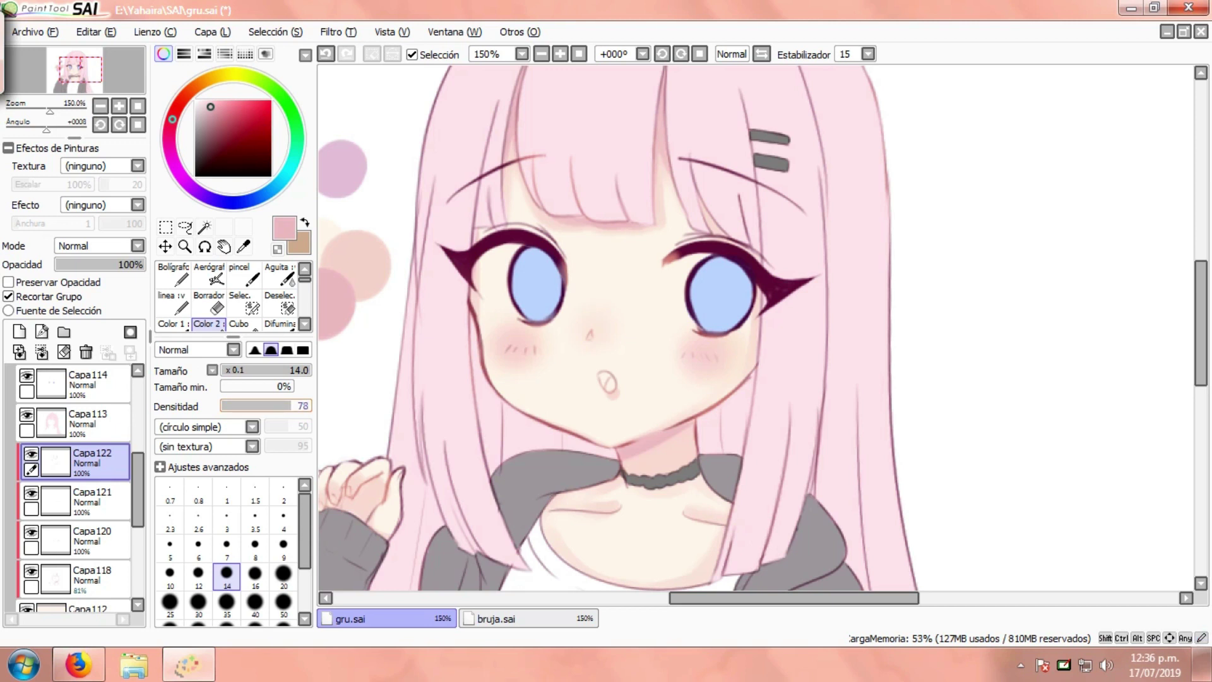
left_click_drag(578, 288, 593, 314)
scroll(677, 188, "up", 2)
left_click_drag(668, 140, 656, 289)
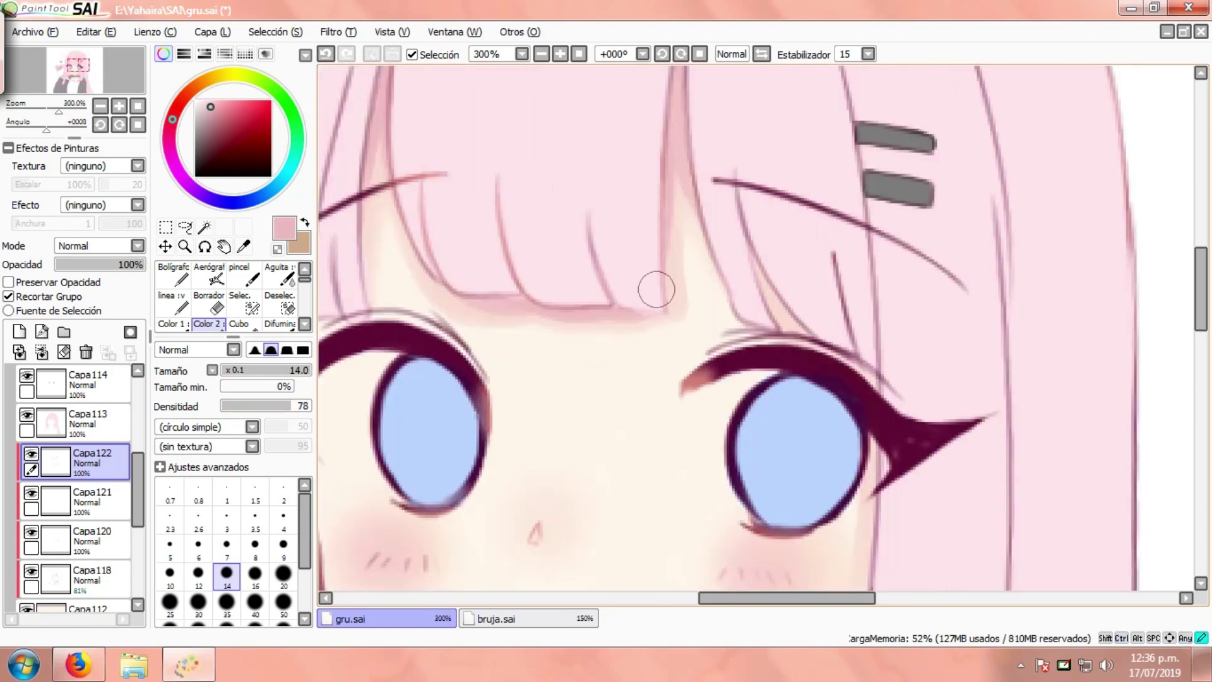
scroll(758, 278, "down", 2)
scroll(577, 316, "up", 1)
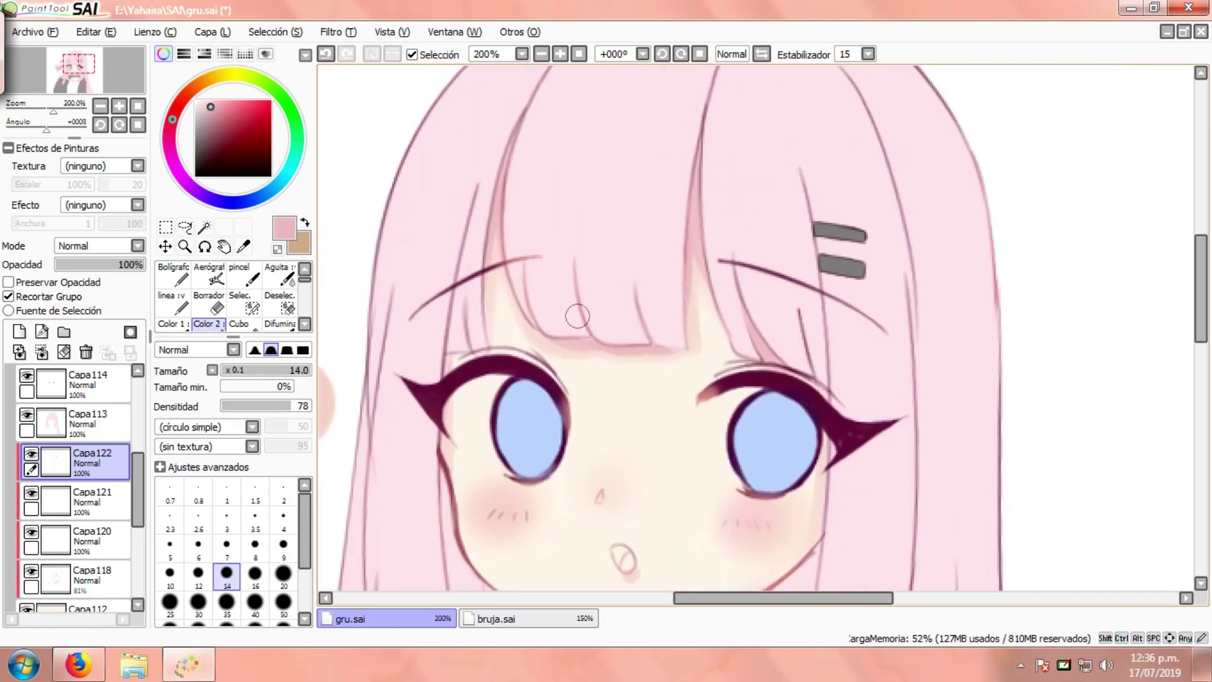
scroll(518, 246, "up", 1)
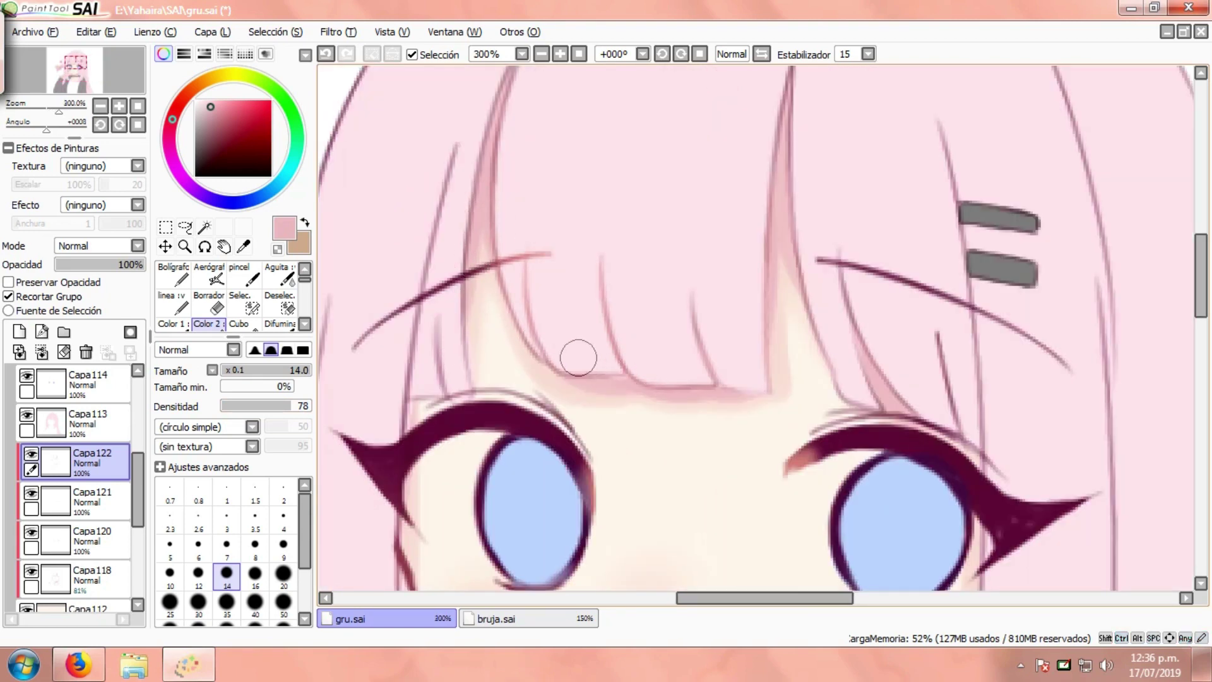
scroll(628, 352, "down", 3)
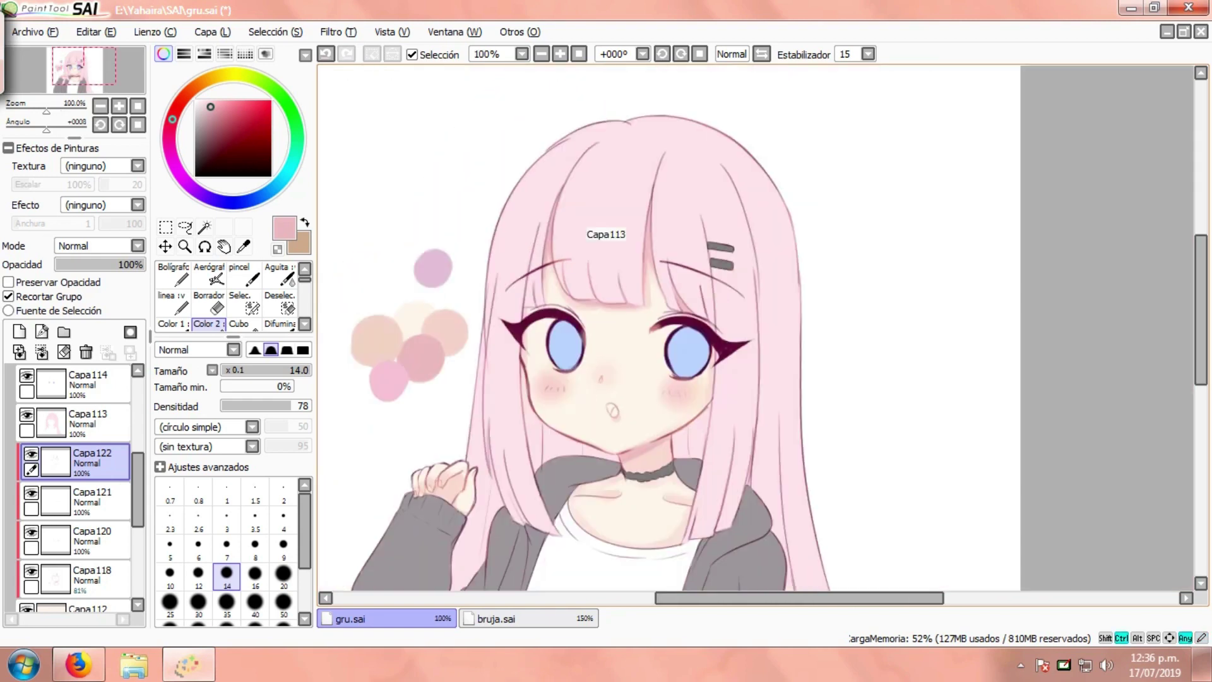
Paint rose shadows on the palm and between the fingers of the raised hand on Capa122 with the Color 2 brush.
scroll(467, 433, "up", 3)
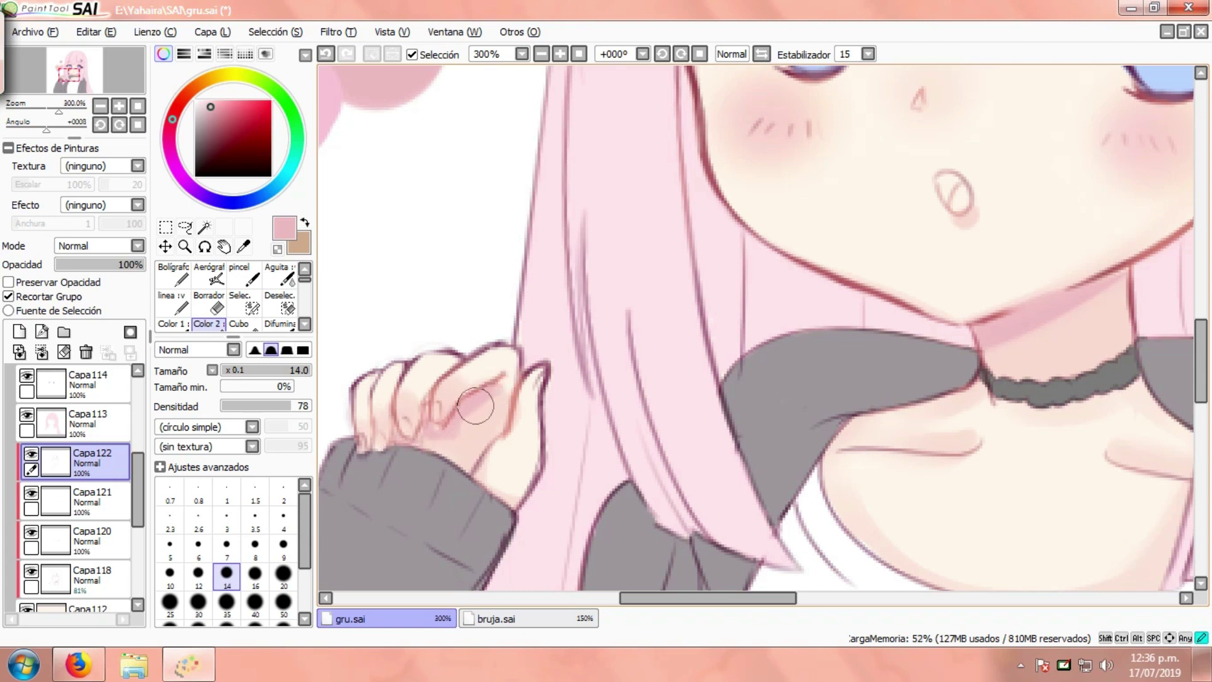
left_click_drag(497, 432, 469, 483)
left_click_drag(468, 484, 500, 433)
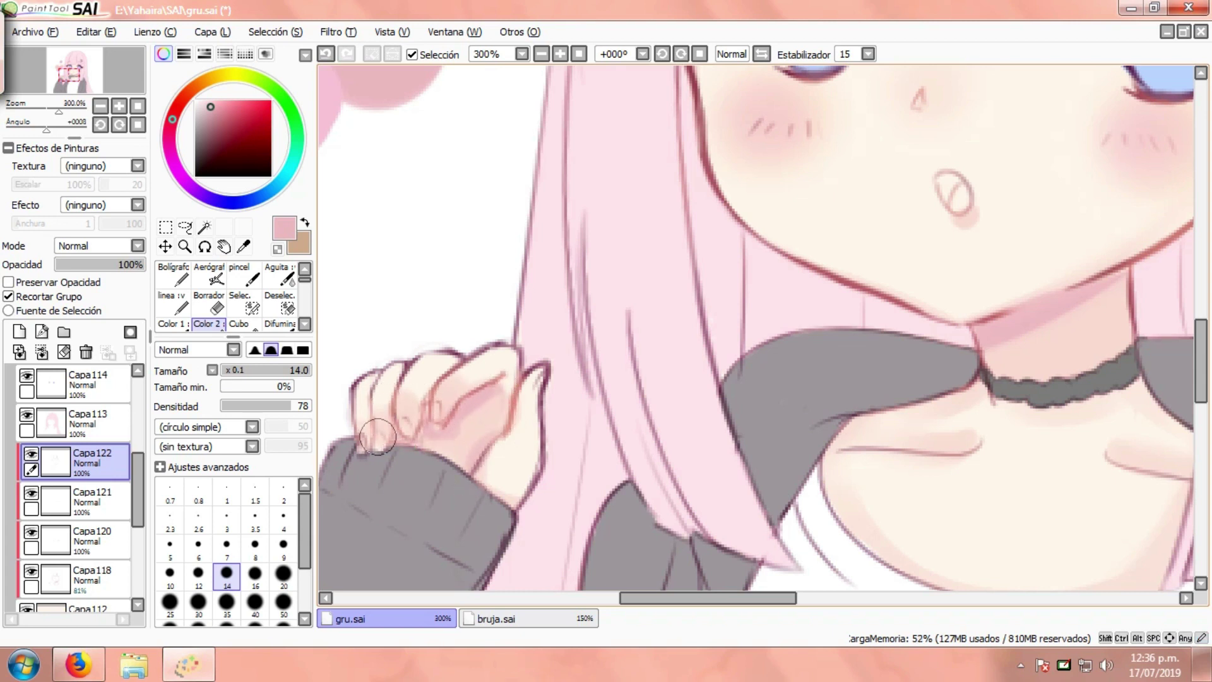
left_click_drag(408, 424, 437, 426)
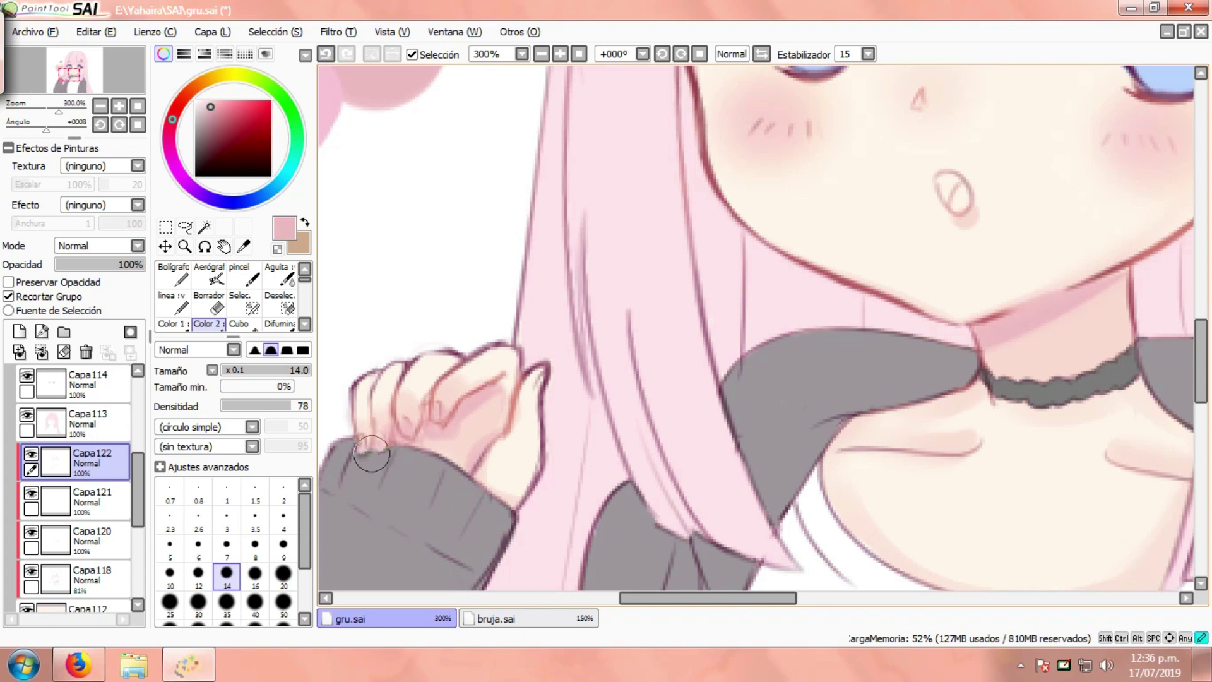
mouse_move(371, 453)
left_mouse_down()
mouse_move(370, 409)
mouse_move(389, 438)
mouse_move(396, 397)
mouse_move(418, 432)
mouse_move(454, 352)
left_mouse_up()
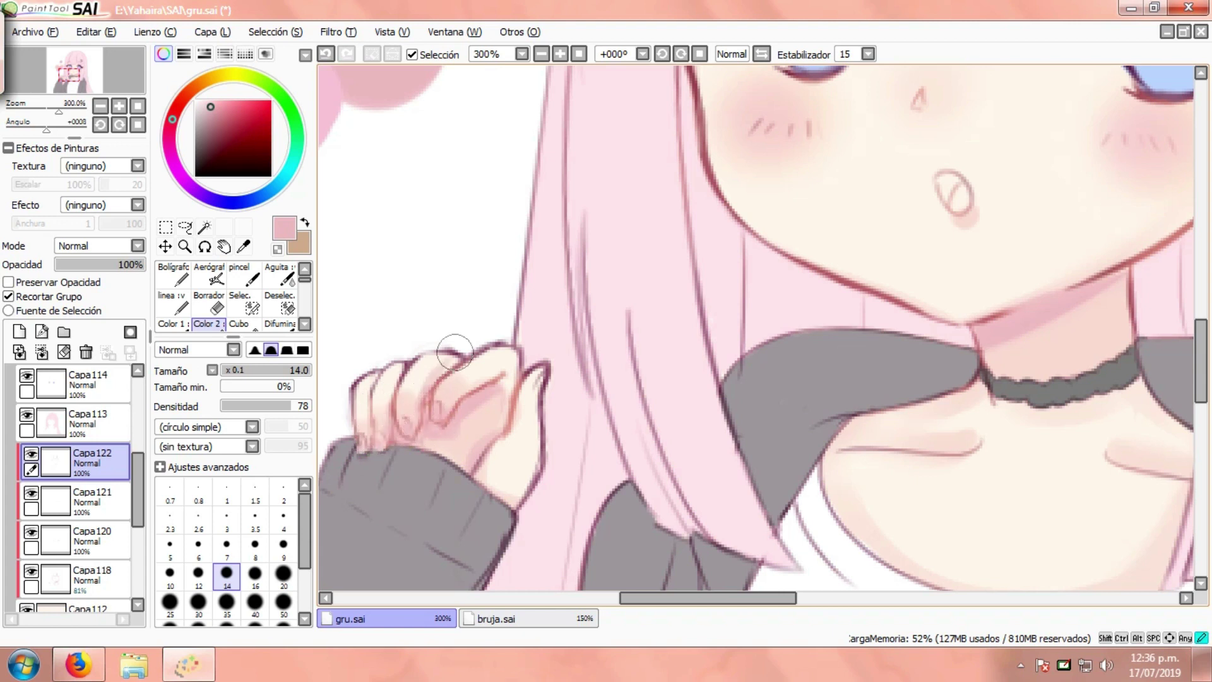
scroll(423, 291, "down", 1)
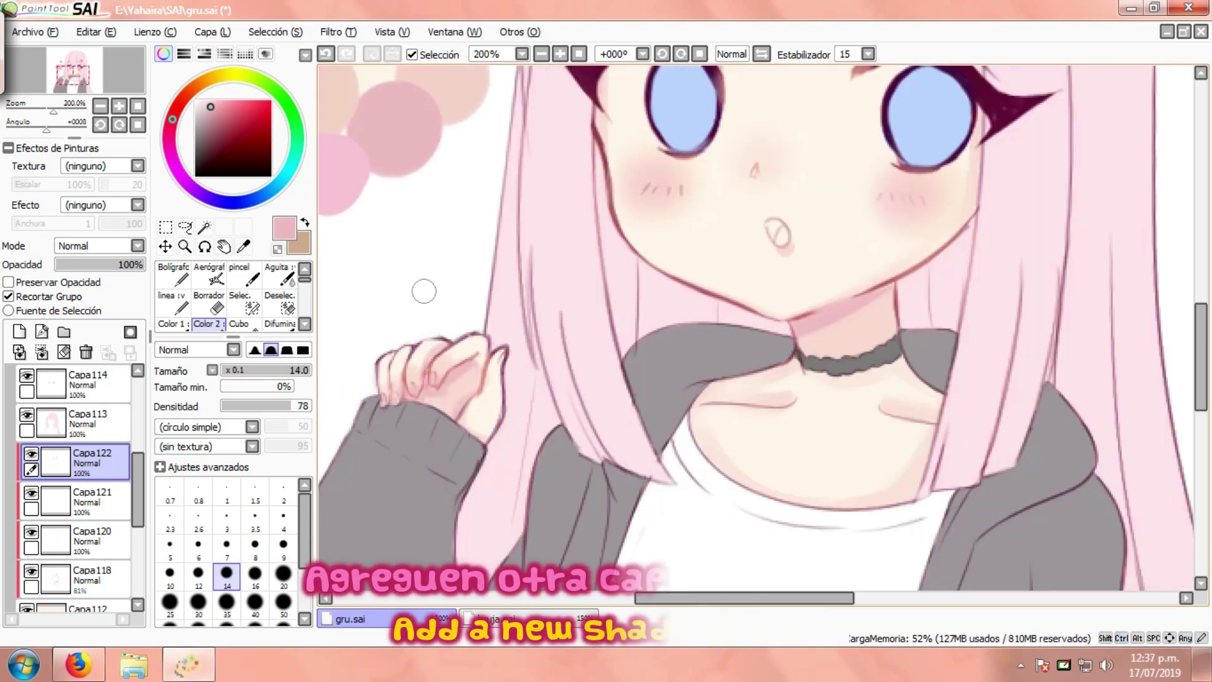
key("ctrl+minus")
key("ctrl+minus")
left_click_drag(700, 225, 654, 280)
key("ctrl+plus")
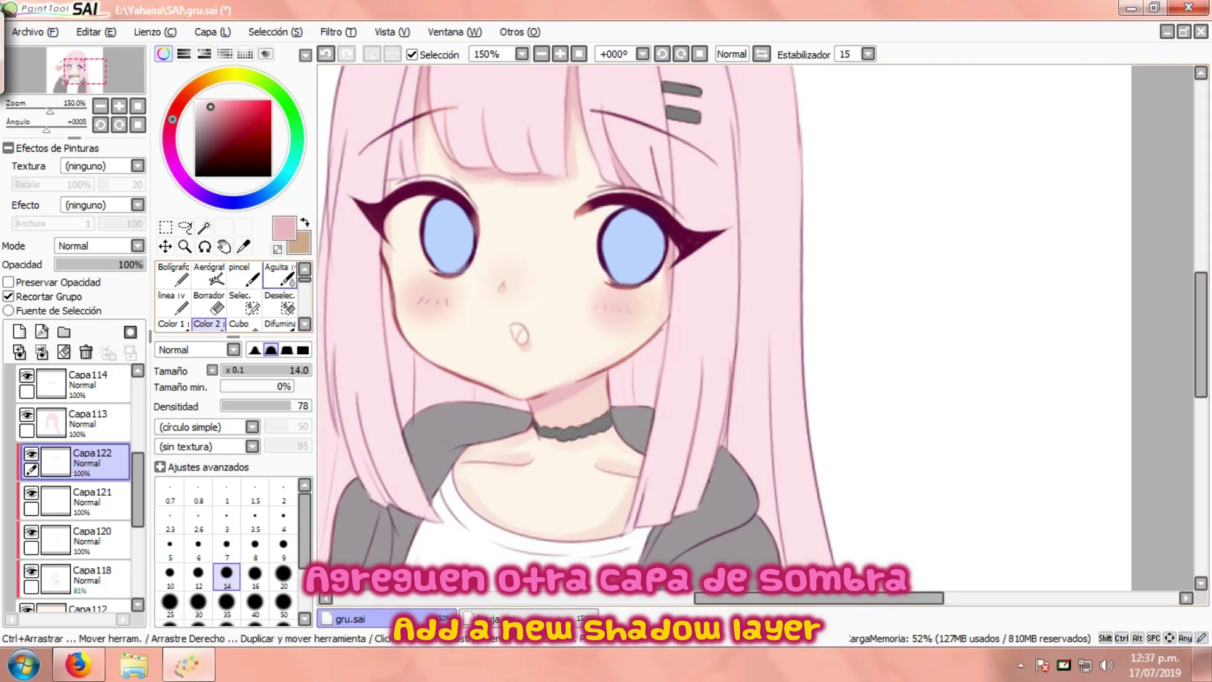
left_click(278, 274)
scroll(581, 177, "up", 1)
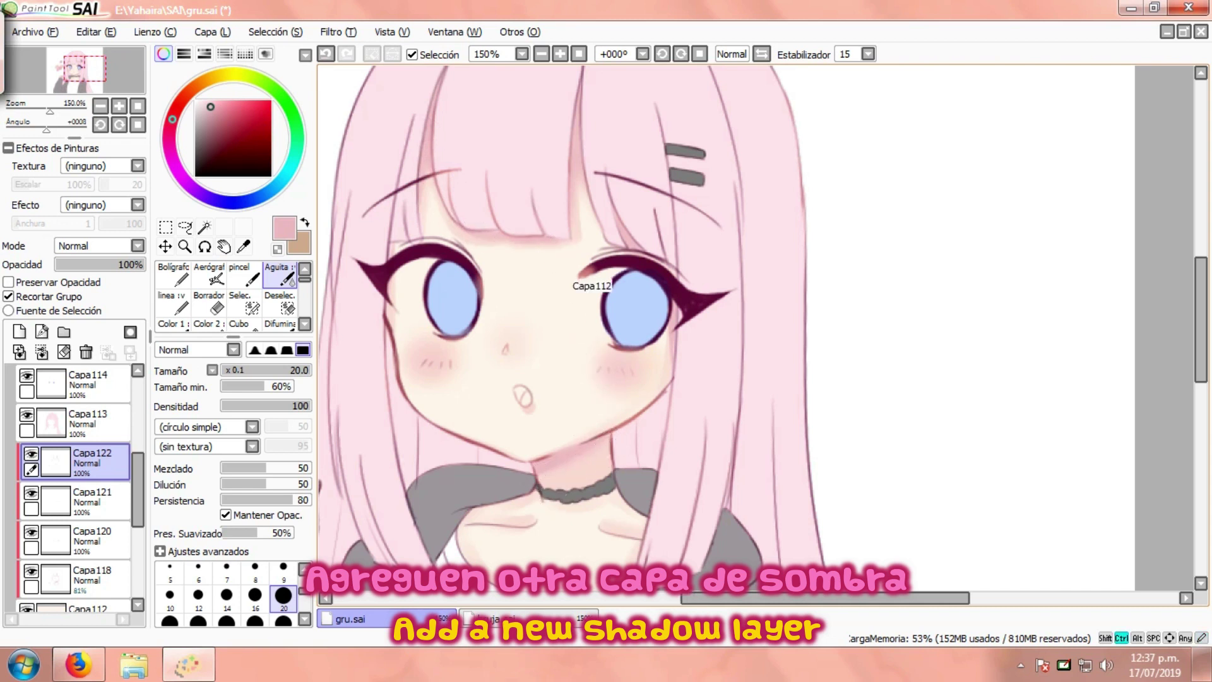
scroll(593, 423, "down", 2)
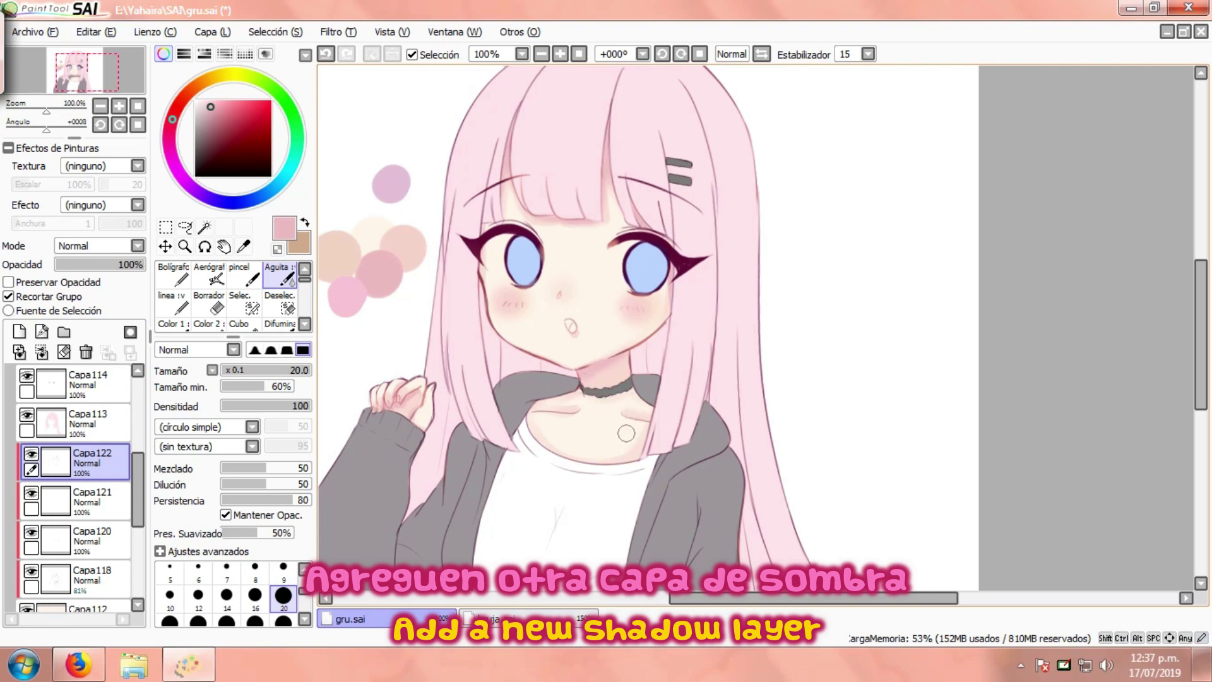
left_click(210, 274)
scroll(546, 408, "up", 2)
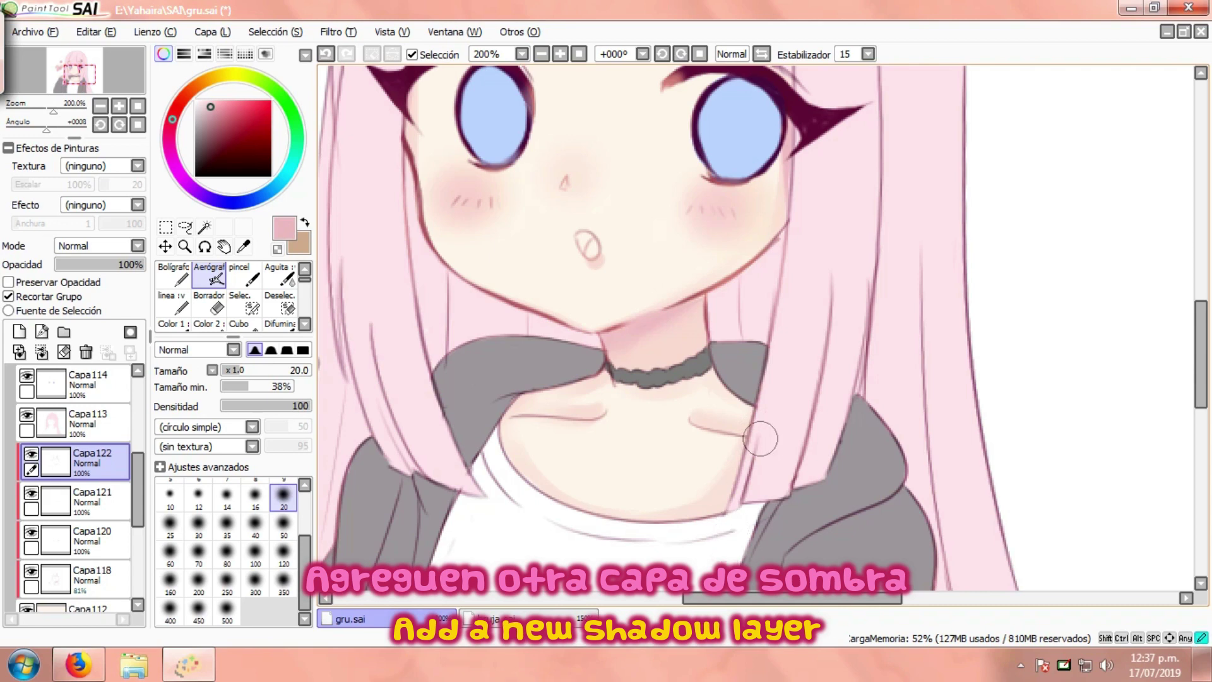
Paint rose shadows along the shirt neckline and over both collarbones on Capa122 with the Color 2 brush, size 14, density 78.
left_click(208, 324)
scroll(493, 404, "up", 1)
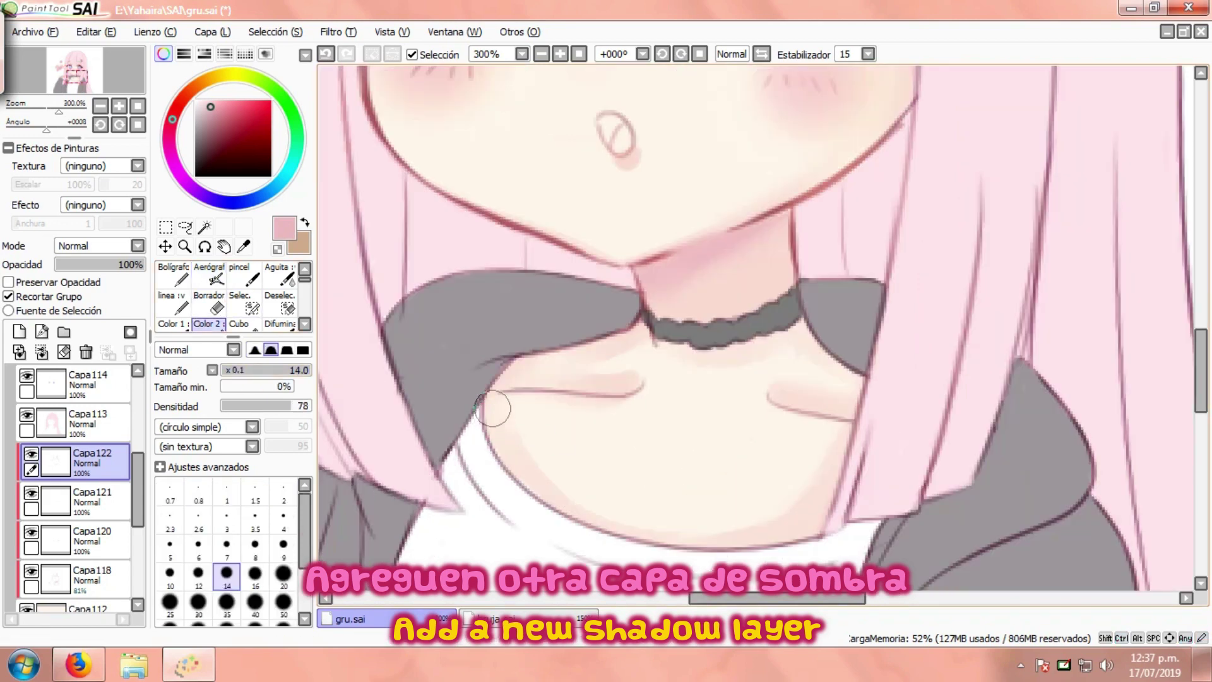
left_click_drag(481, 412, 565, 523)
left_click_drag(486, 382, 571, 529)
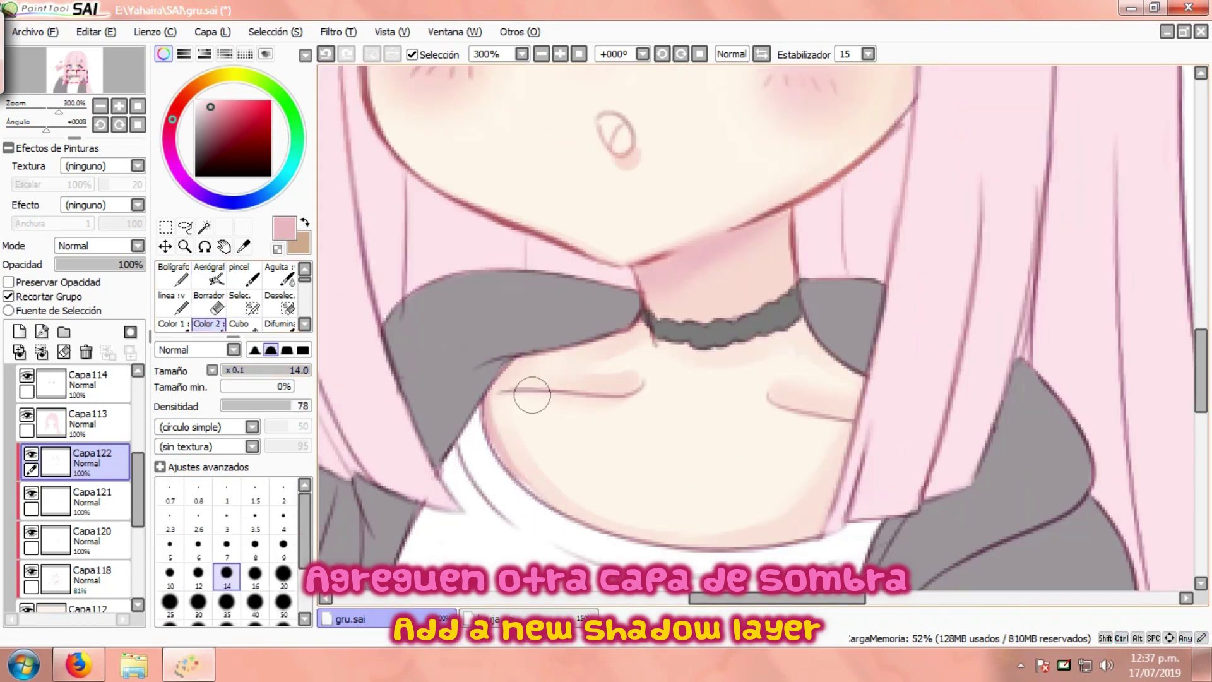
mouse_move(610, 389)
left_mouse_down()
mouse_move(636, 374)
mouse_move(575, 386)
left_mouse_up()
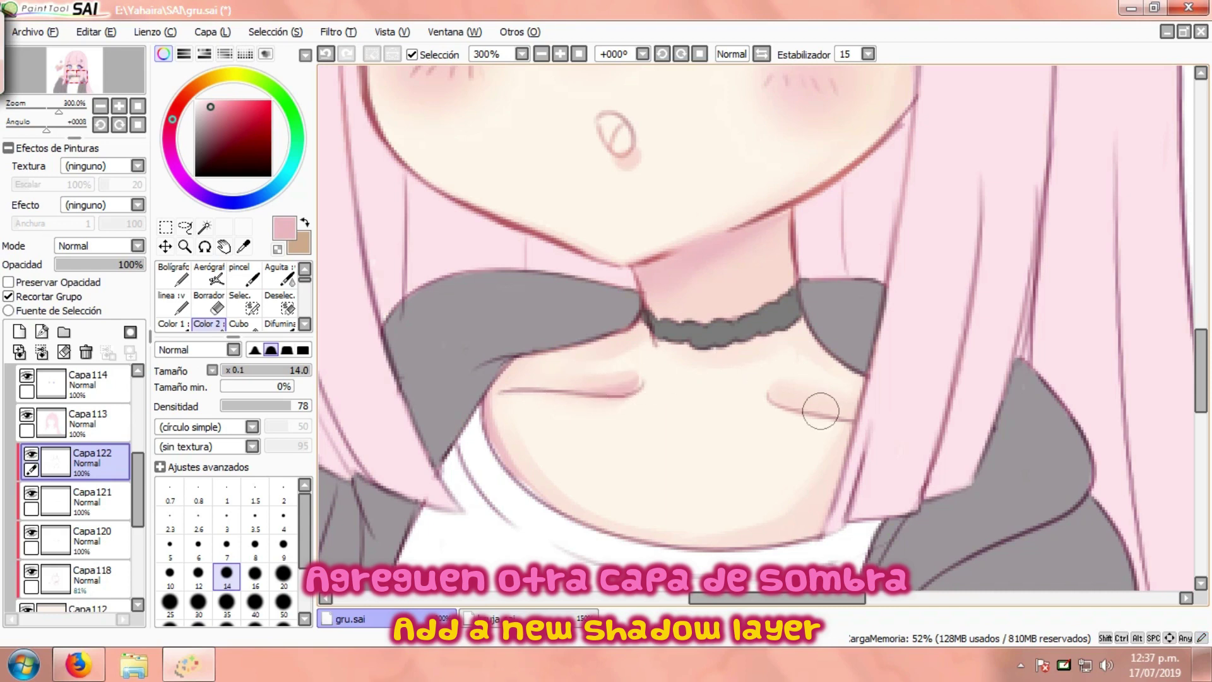
left_click_drag(771, 396, 846, 417)
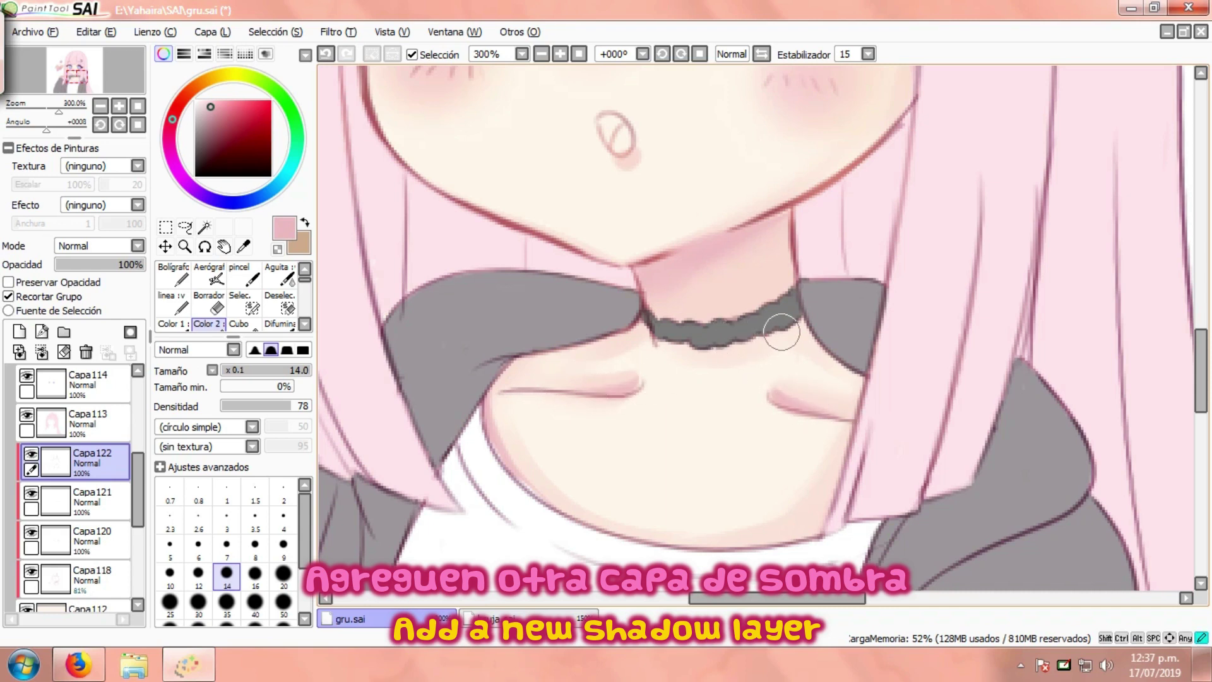
scroll(752, 337, "down", 3)
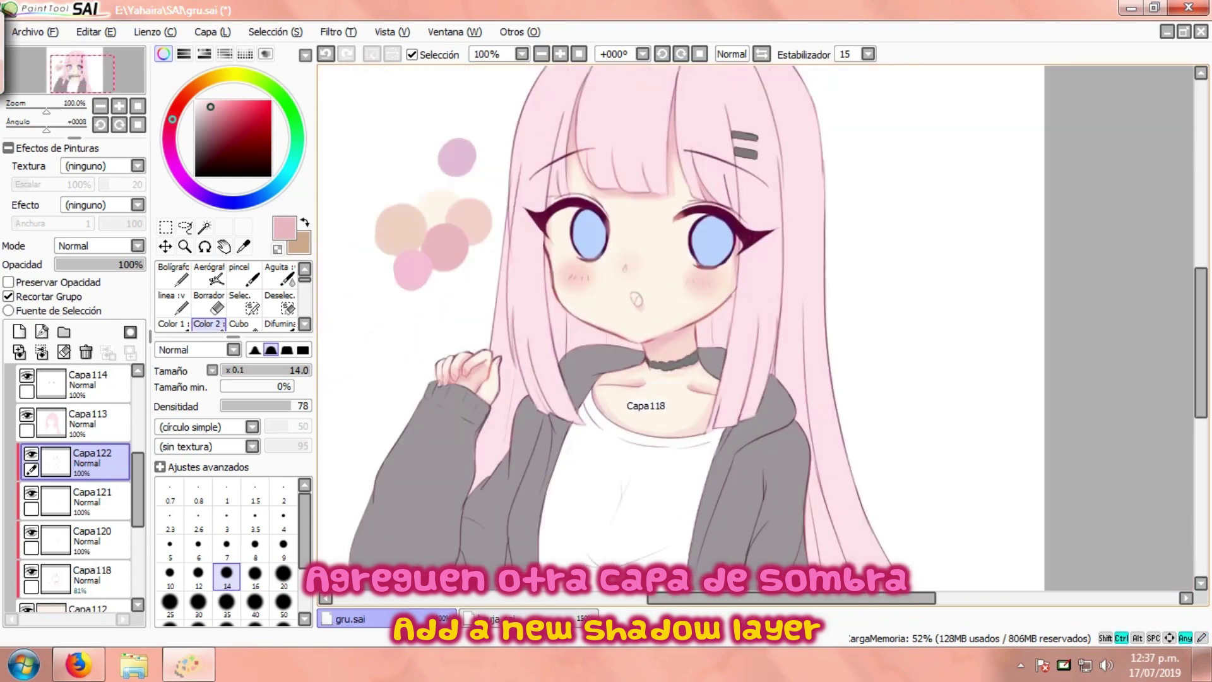
scroll(517, 383, "down", 1)
scroll(578, 325, "up", 2)
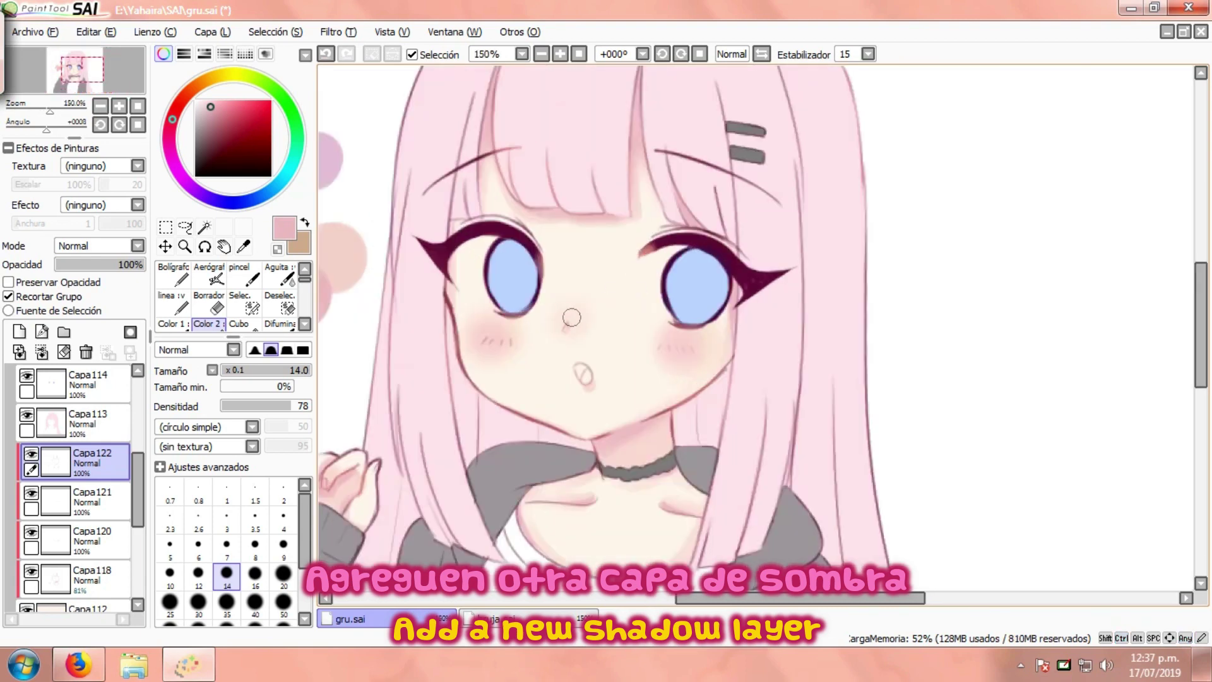
left_click(280, 323)
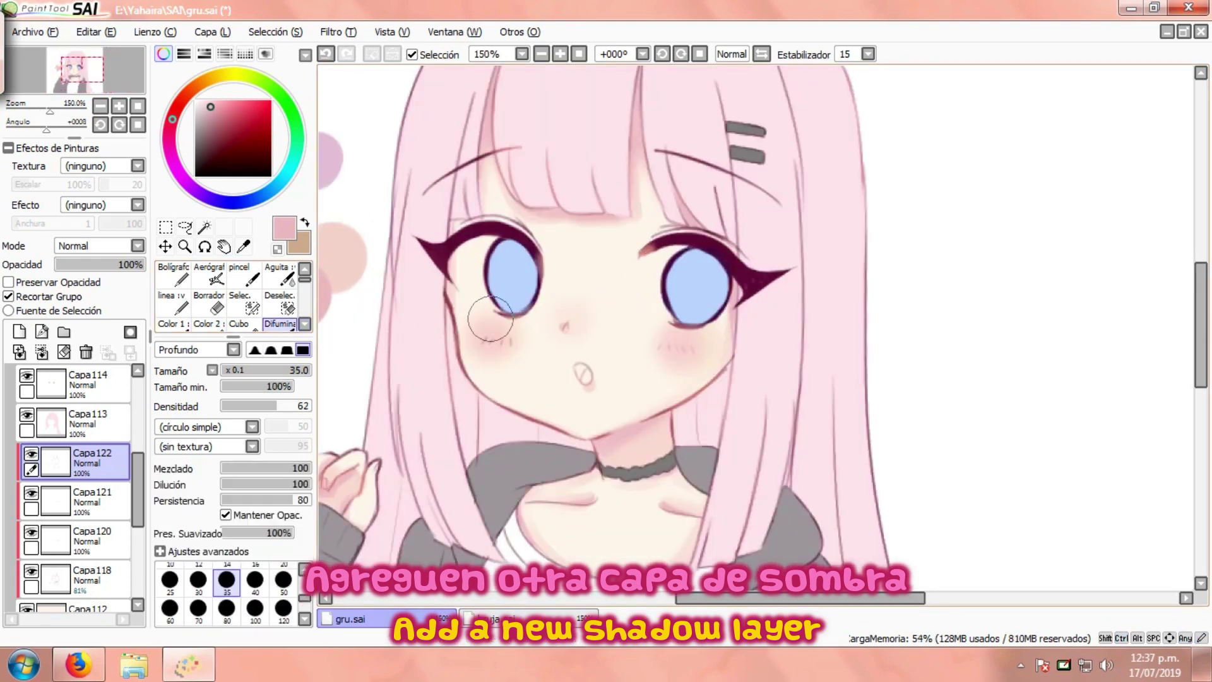
scroll(562, 325, "down", 1)
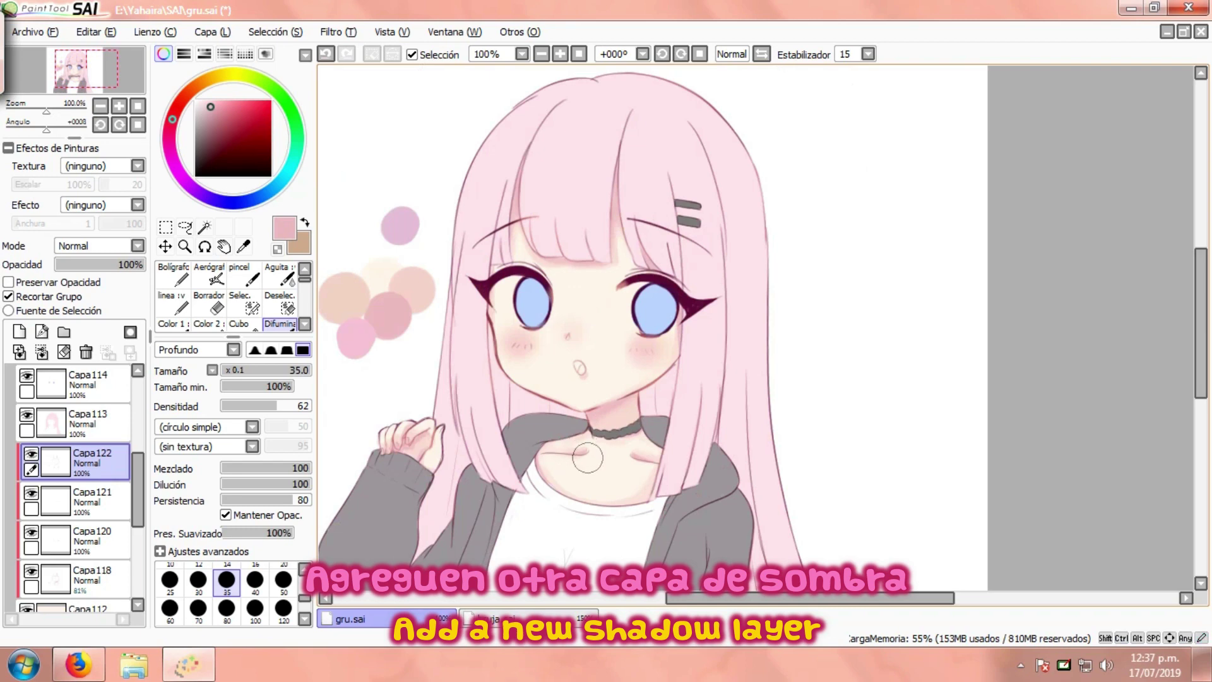
scroll(490, 212, "down", 1)
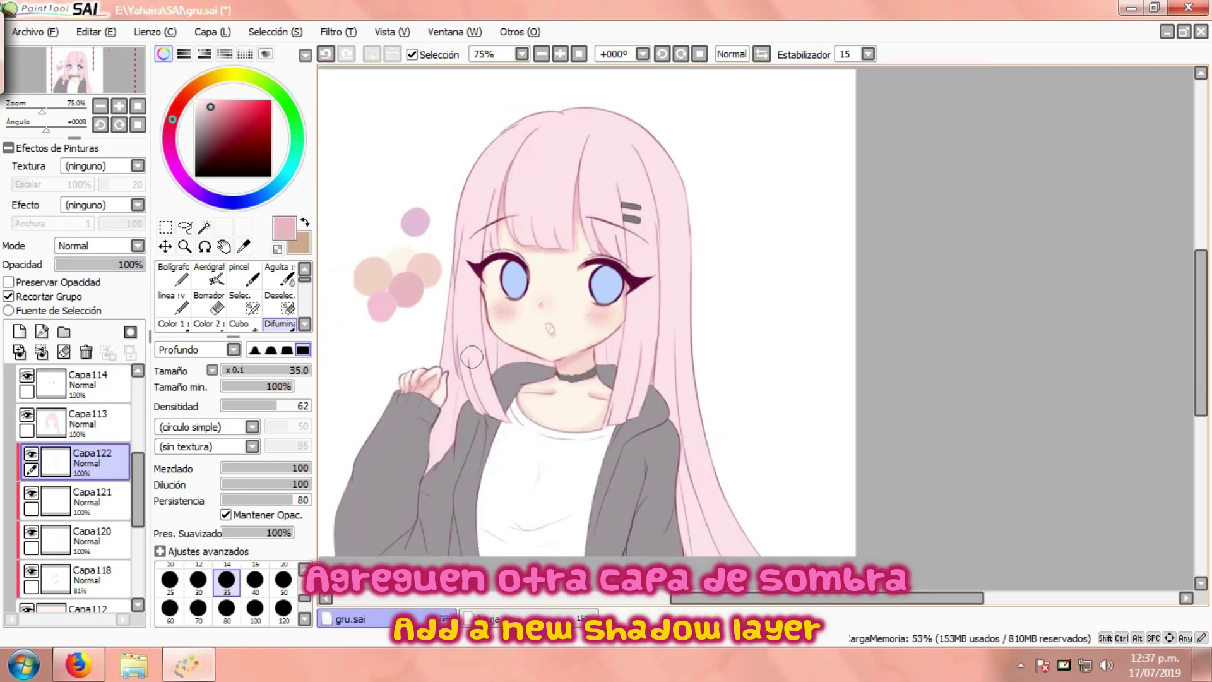
scroll(473, 357, "up", 1)
Try the Multiplicar blending mode on Capa122, and return the layer to Normal.
left_click(138, 245)
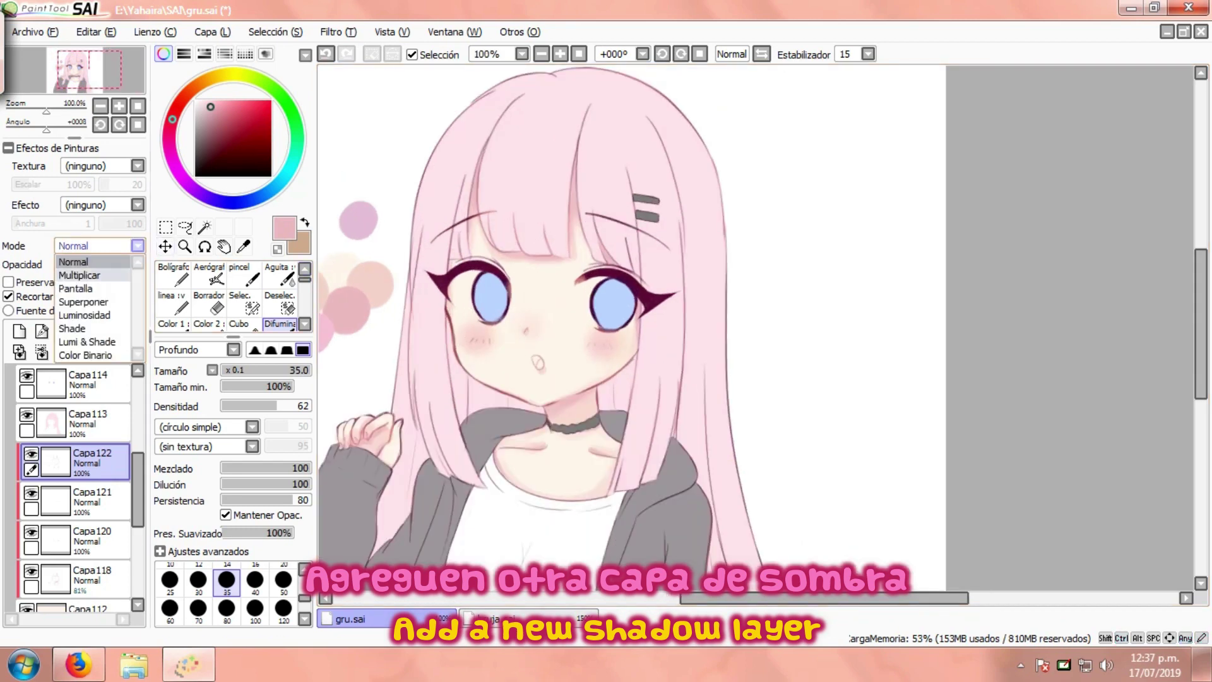
left_click(63, 280)
left_click(137, 246)
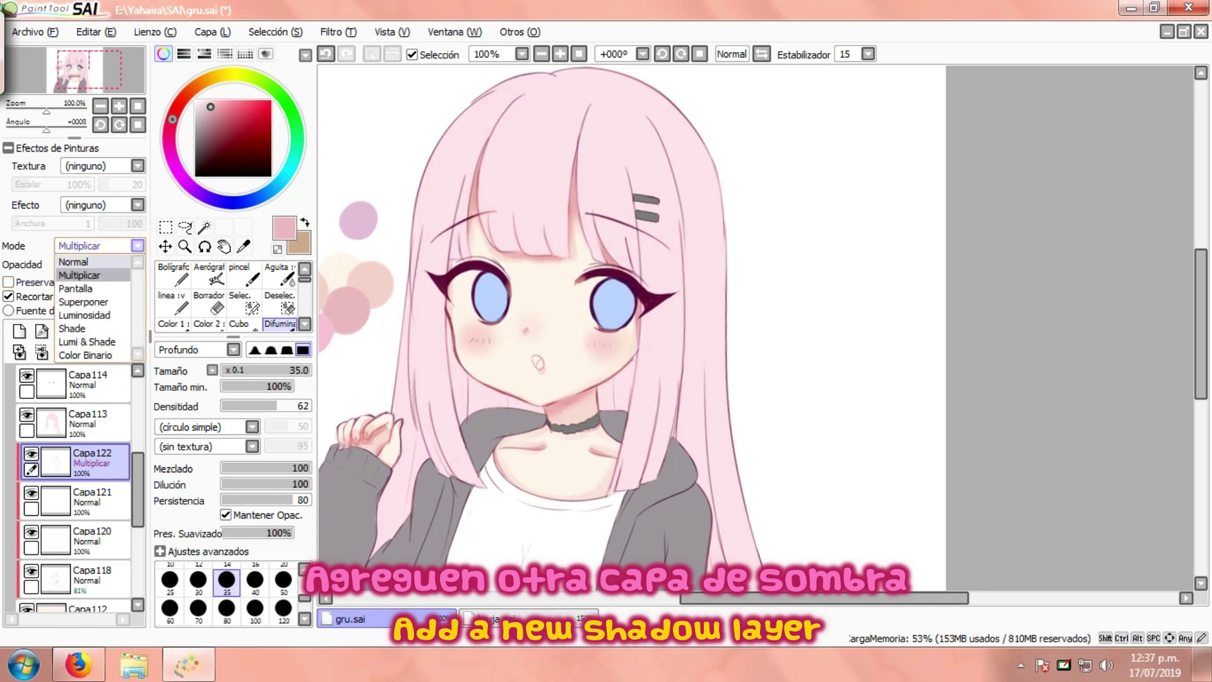
left_click(70, 261)
Lower the opacity of the rose shadow layer Capa122 to 88%.
left_click_drag(143, 265, 135, 265)
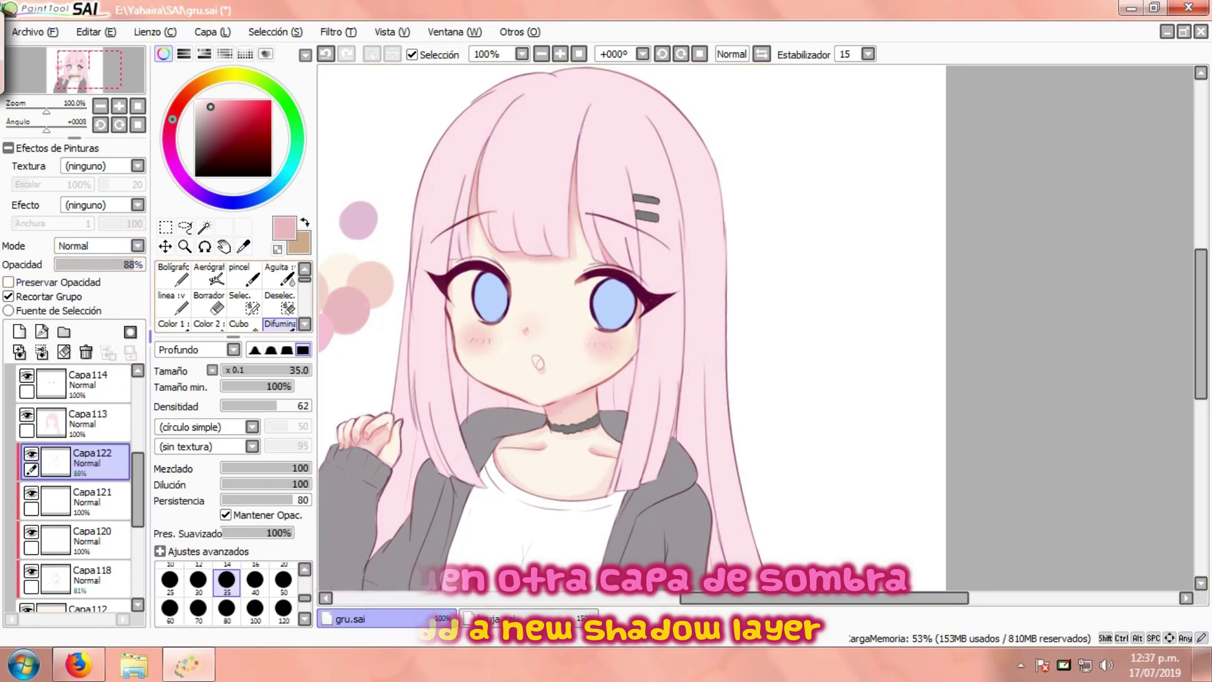
left_click_drag(518, 303, 562, 285)
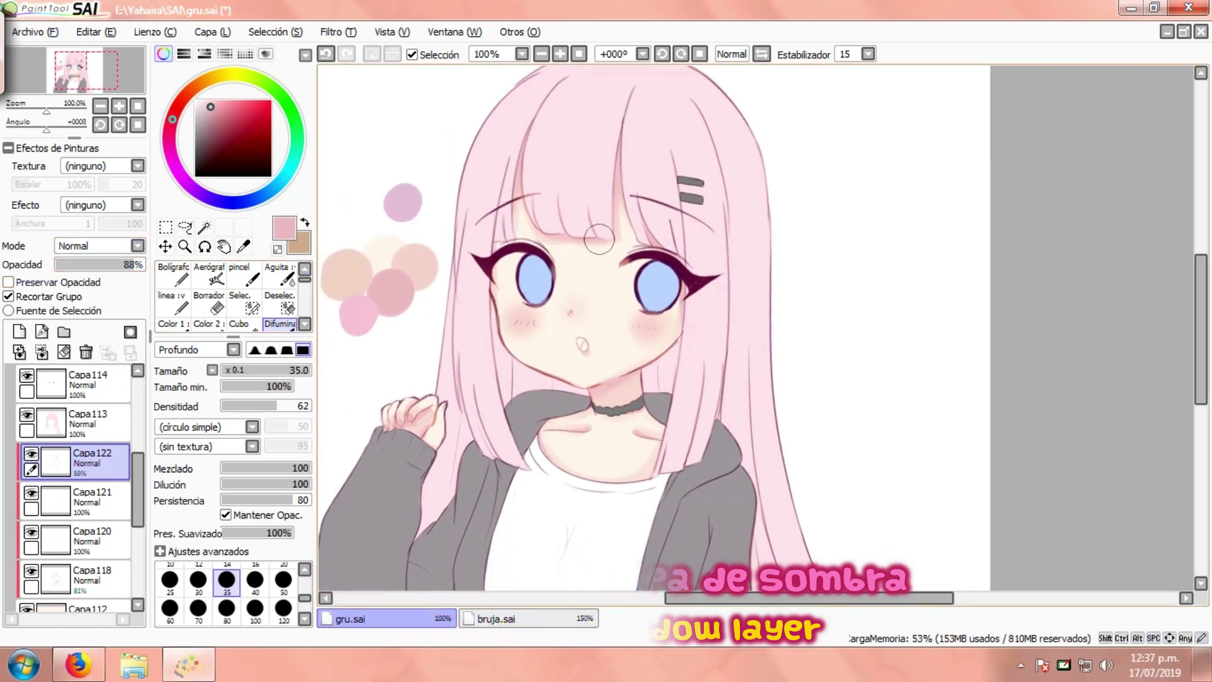
scroll(594, 284, "up", 1)
scroll(583, 297, "down", 1)
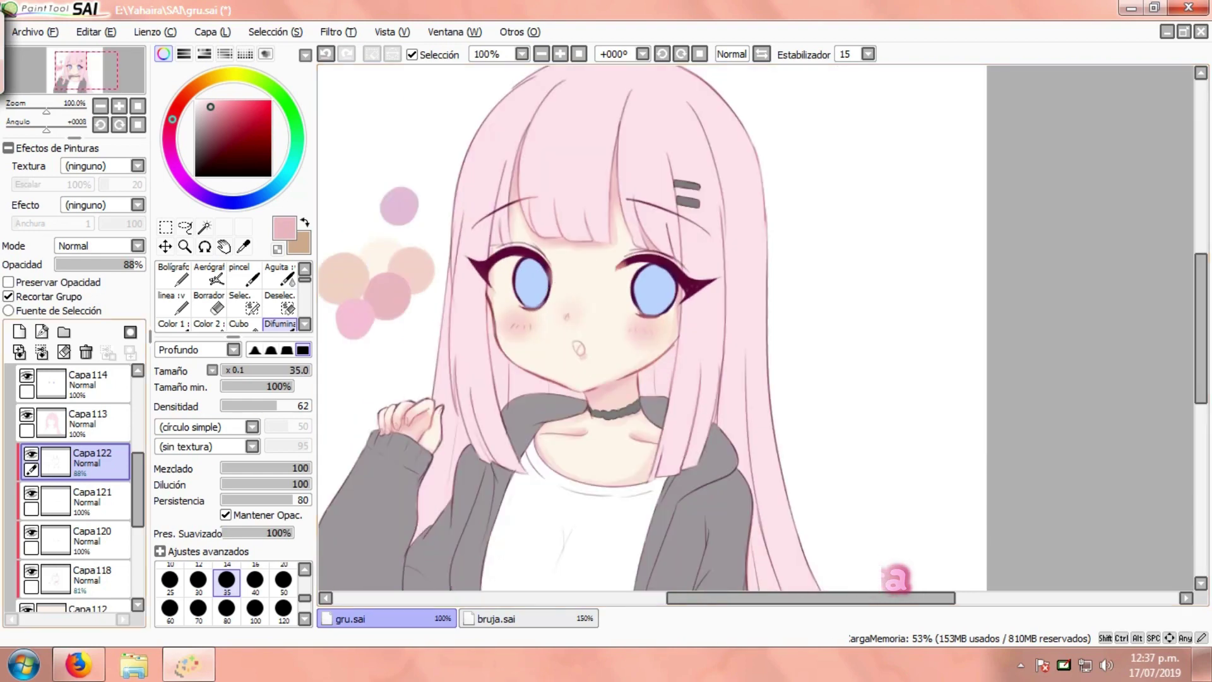
Add a clipped layer above Capa122 and sample the pale salmon colour from the palette circles beside the drawing.
left_click(19, 331)
left_click(243, 246)
left_click(413, 268)
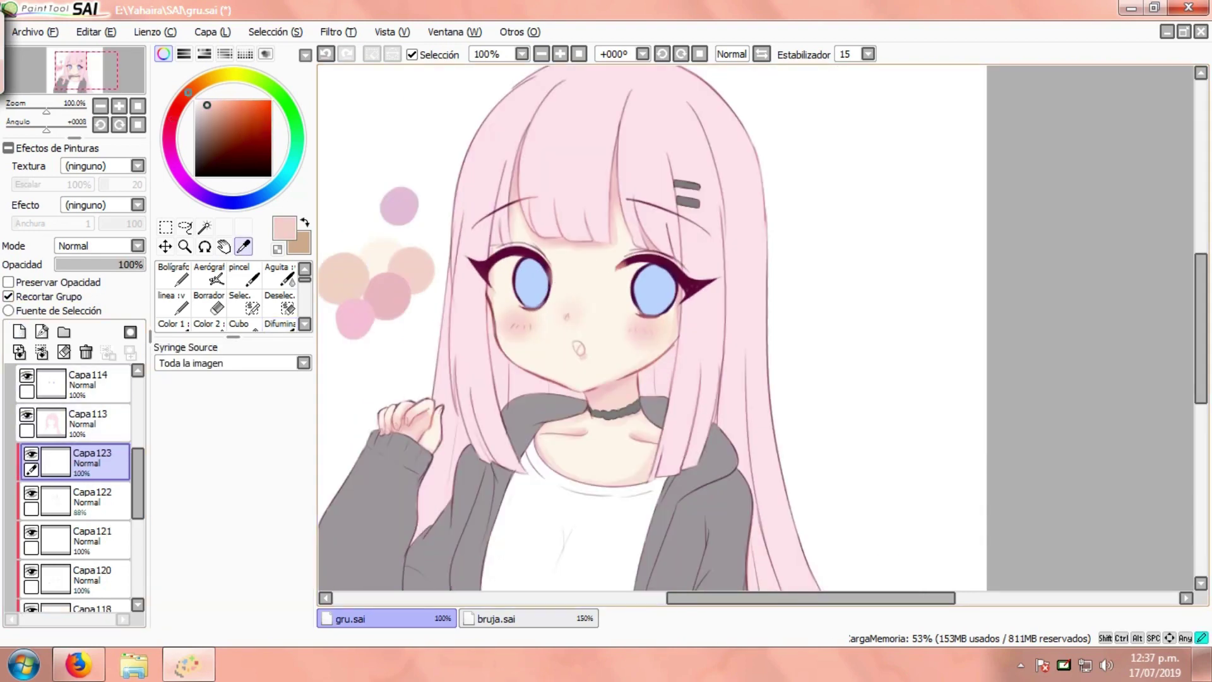
Paint small salmon shadows above the inner corners of both eyes on Capa123 with the Color 2 brush, size 14, density 78.
left_click(208, 324)
scroll(522, 243, "up", 1)
scroll(489, 256, "up", 2)
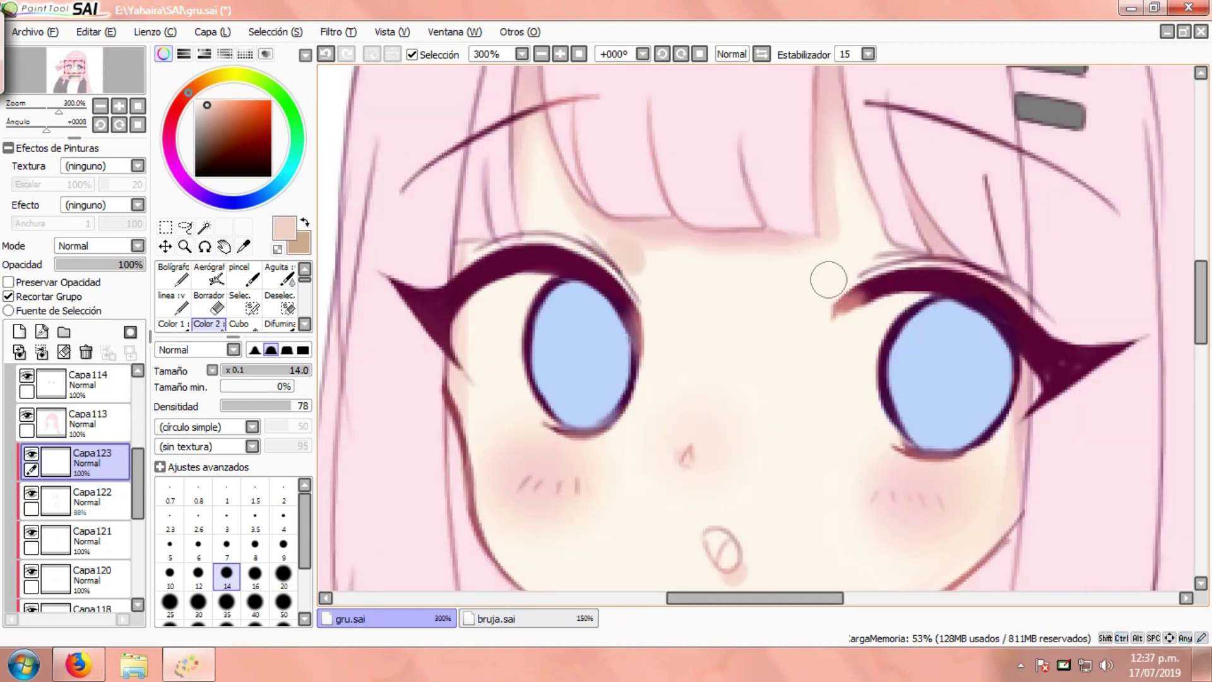
left_click_drag(829, 280, 846, 270)
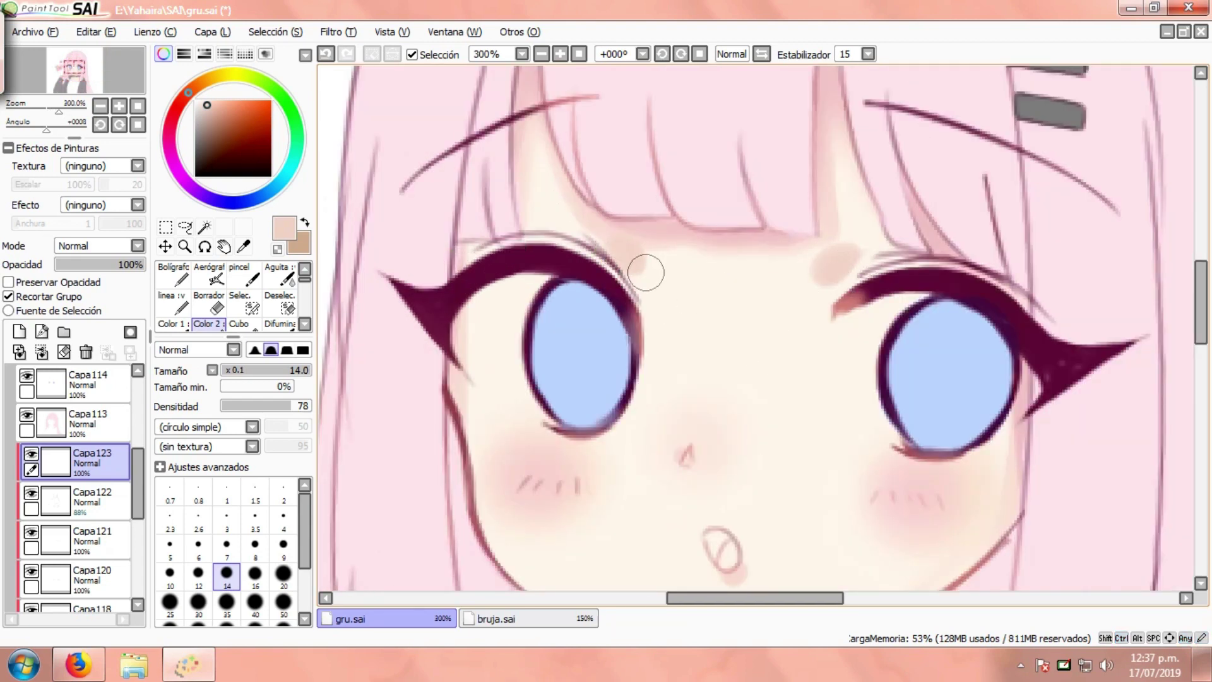
left_click_drag(646, 273, 648, 279)
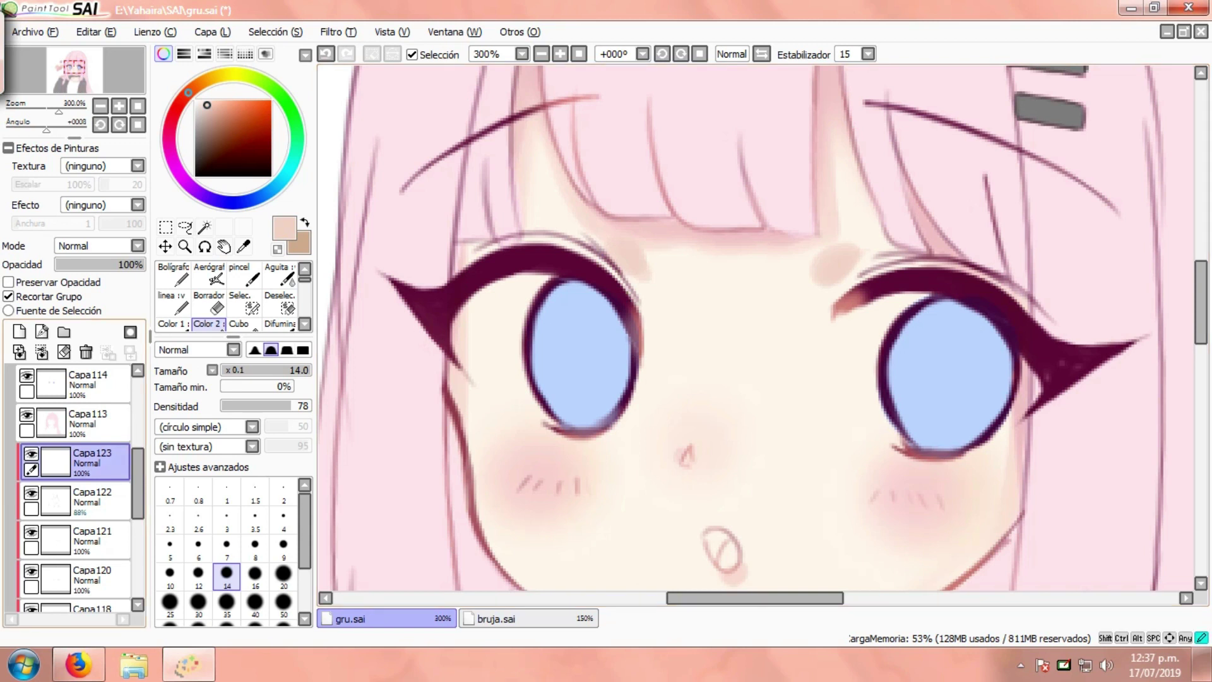
Move Capa123 down the layer stack to sit between Capa120 and Capa118.
left_click_drag(94, 465, 95, 594)
left_click_drag(138, 492, 137, 528)
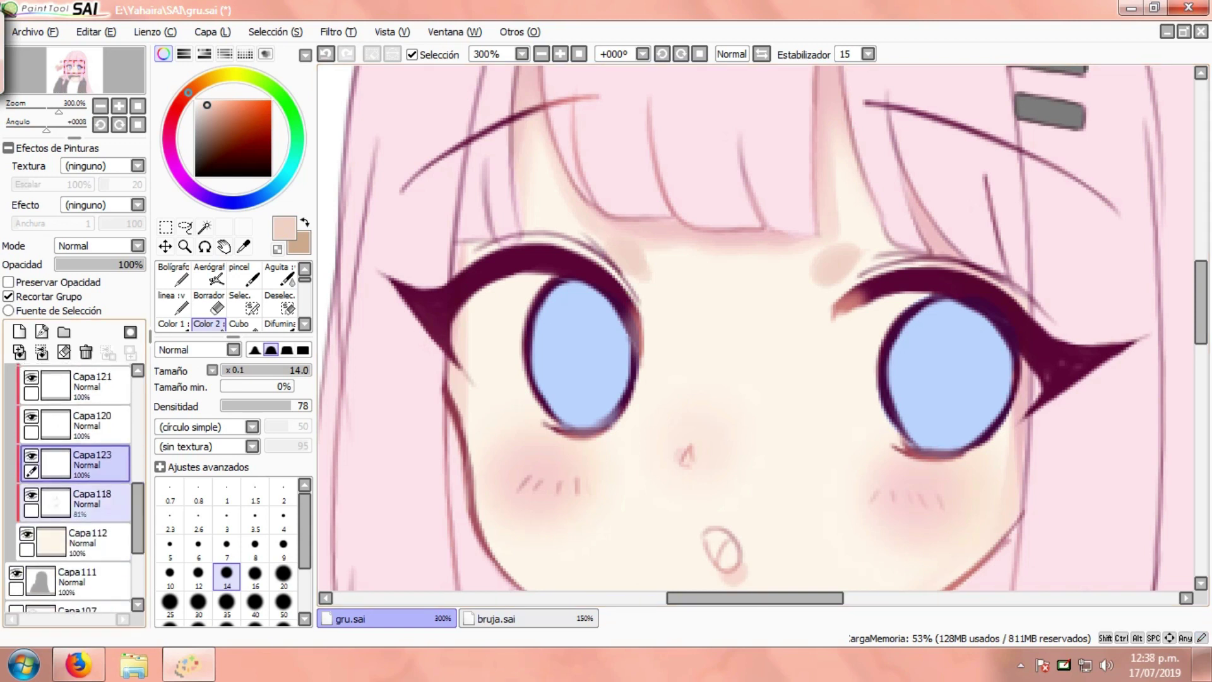
Move Capa123 beneath Capa118 with opacity 73% and brush pale salmon shadow around the eyes, over the lid and under the lower lashes.
left_click_drag(101, 466, 101, 518)
left_click_drag(125, 264, 121, 265)
mouse_move(450, 277)
left_mouse_down()
mouse_move(540, 233)
mouse_move(589, 269)
left_mouse_up()
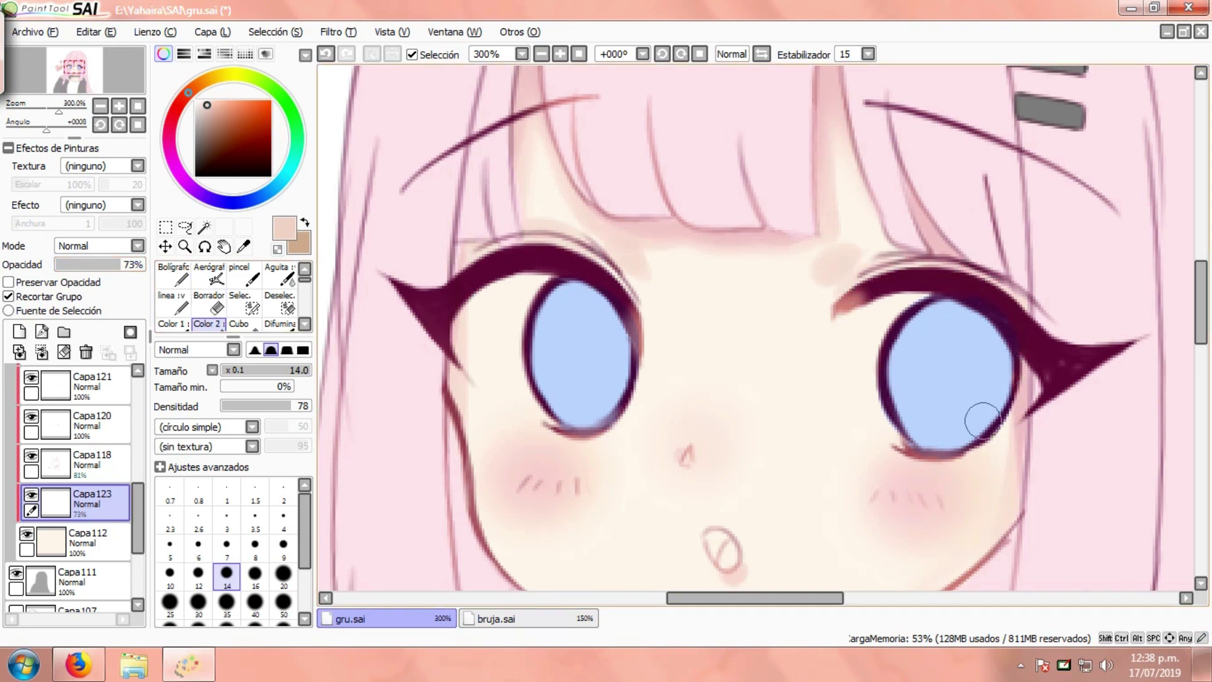
mouse_move(890, 450)
left_mouse_down()
mouse_move(934, 463)
mouse_move(975, 442)
left_mouse_up()
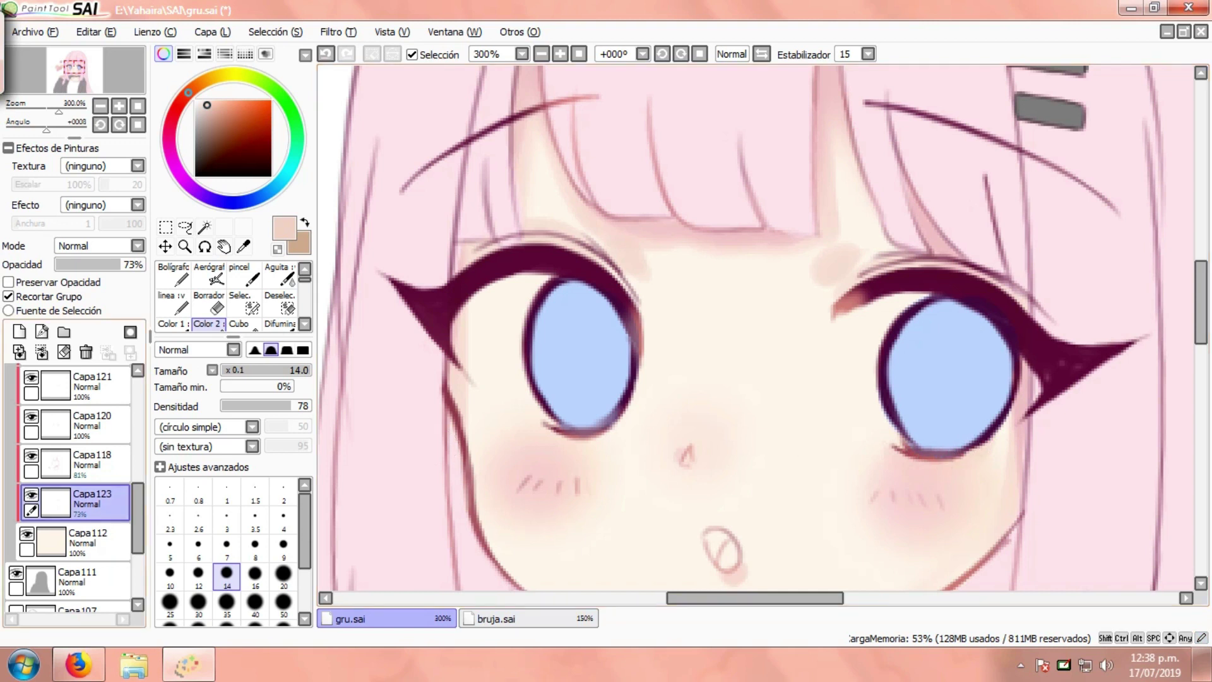
Move Capa123 up the layer stack above Capa122 and set its blending mode to Multiplicar.
left_click_drag(138, 518, 95, 408)
left_click_drag(138, 509, 138, 477)
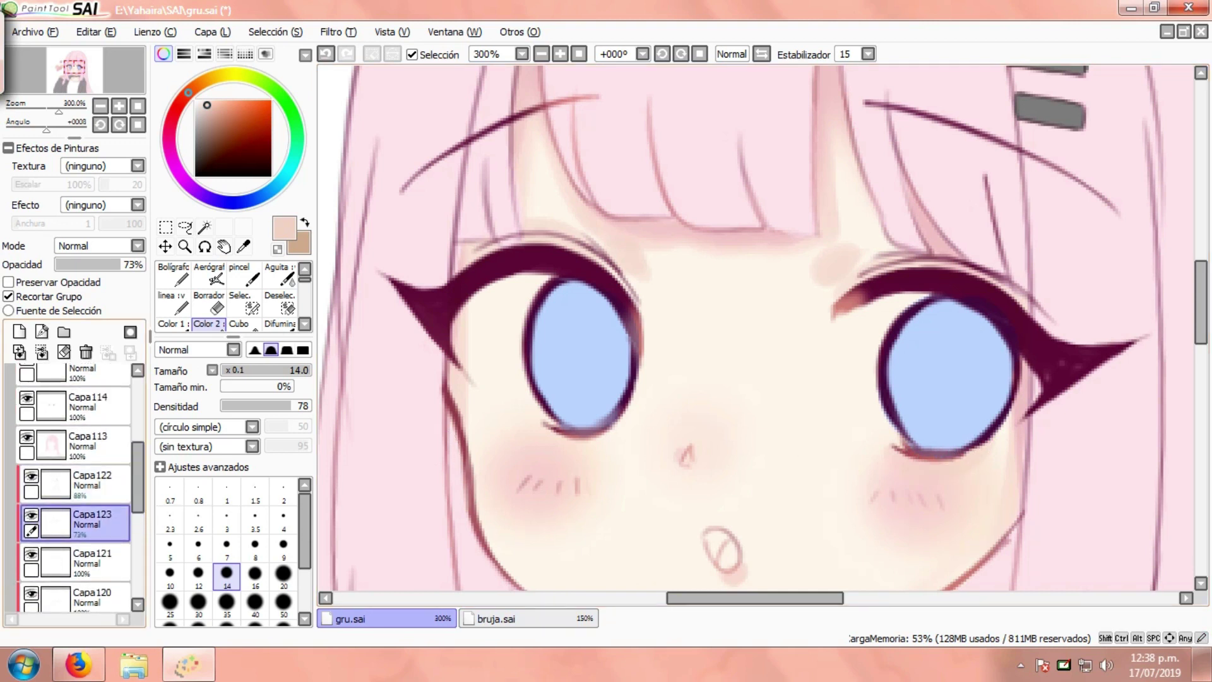
left_click_drag(95, 525, 89, 470)
left_click(137, 245)
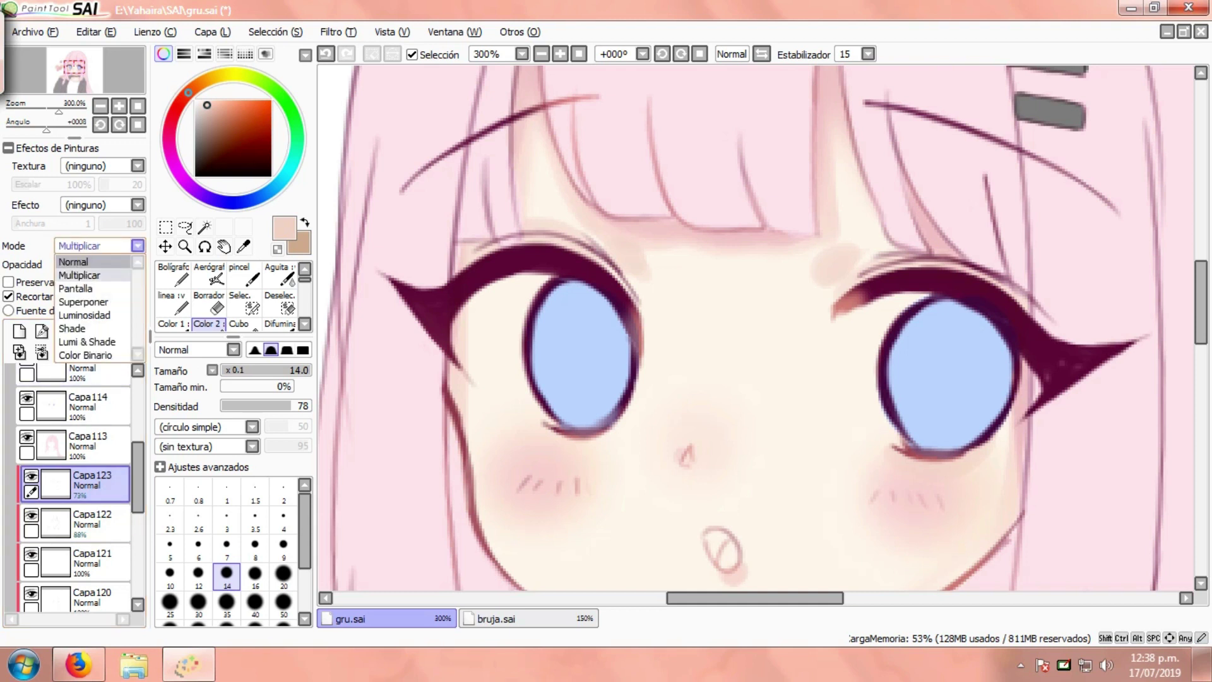
left_click(82, 268)
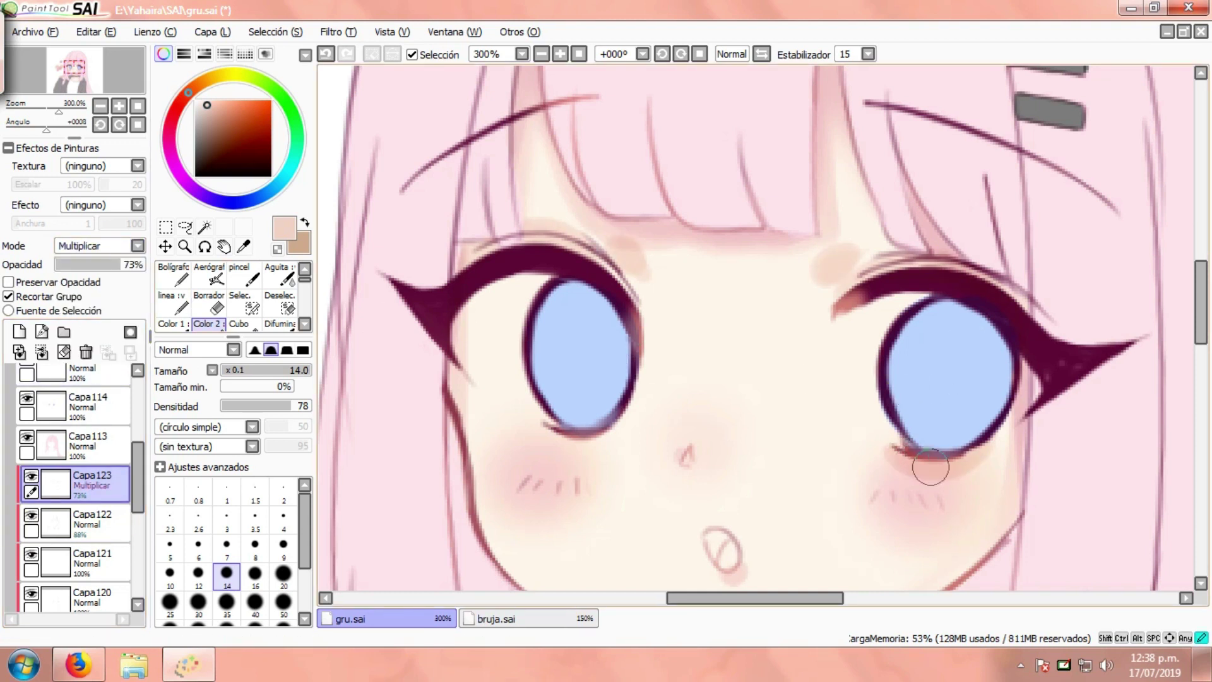
Paint curved salmon shadows beneath both eyes on Capa123 with the Color 2 brush, size 14.
left_click_drag(955, 464, 1012, 432)
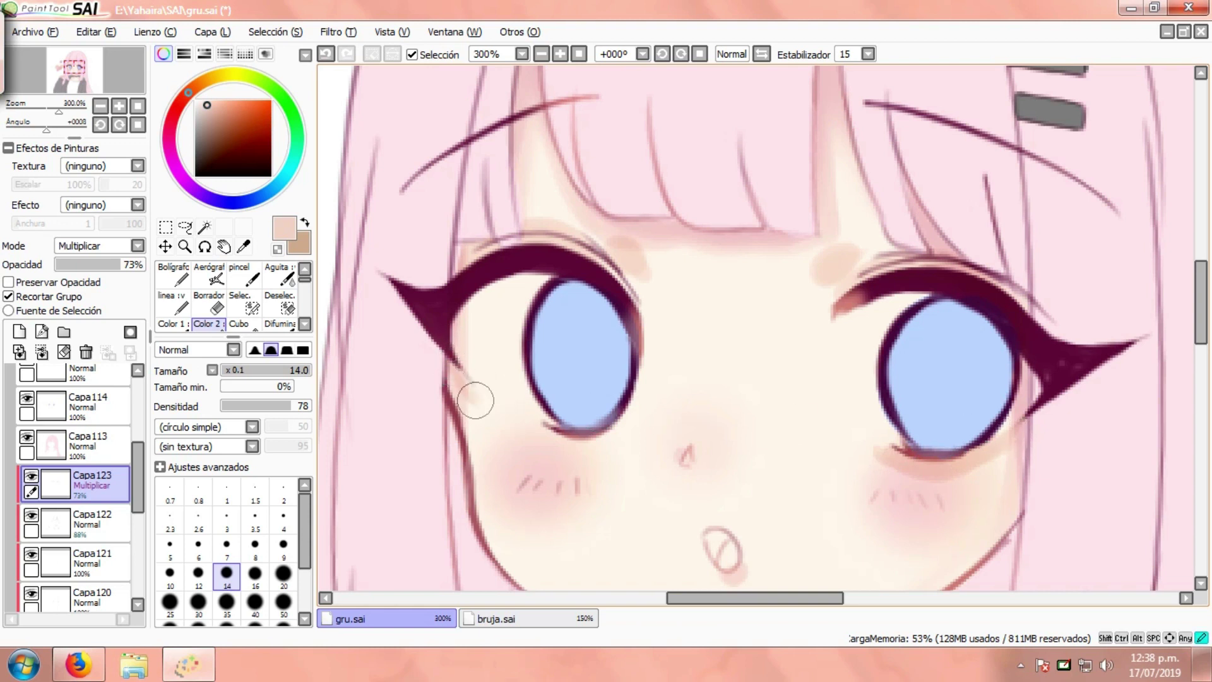
mouse_move(474, 406)
left_mouse_down()
mouse_move(572, 443)
mouse_move(527, 436)
mouse_move(596, 435)
left_mouse_up()
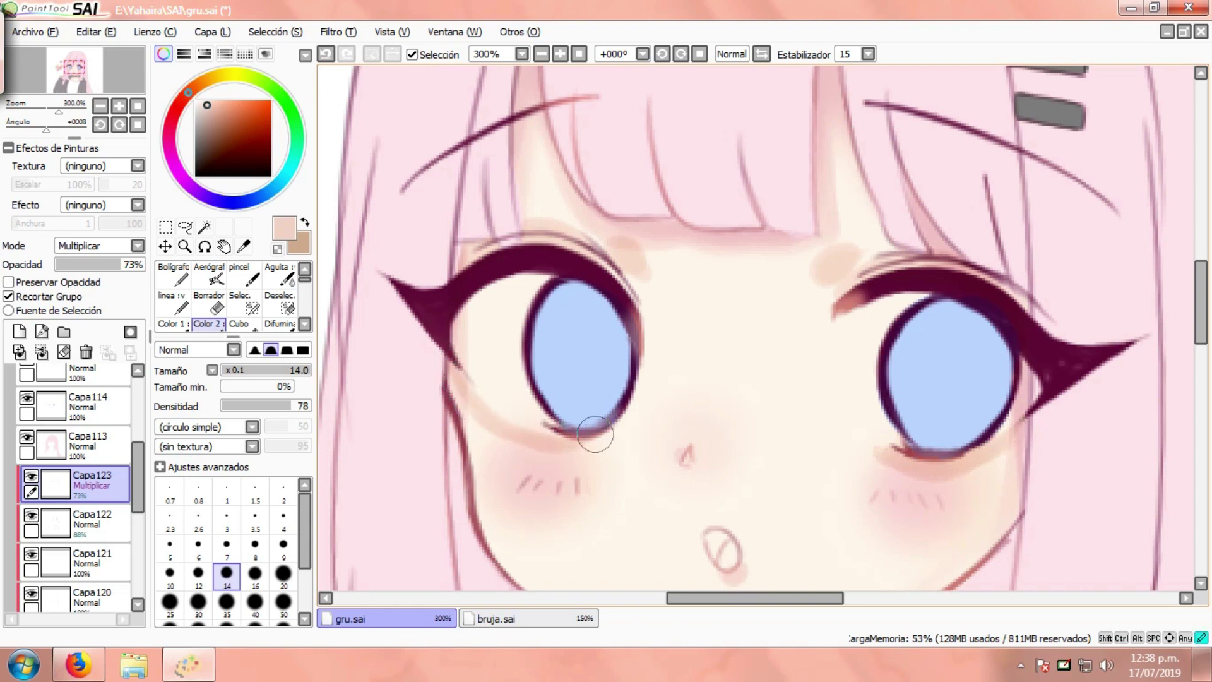
left_click_drag(468, 370, 519, 422)
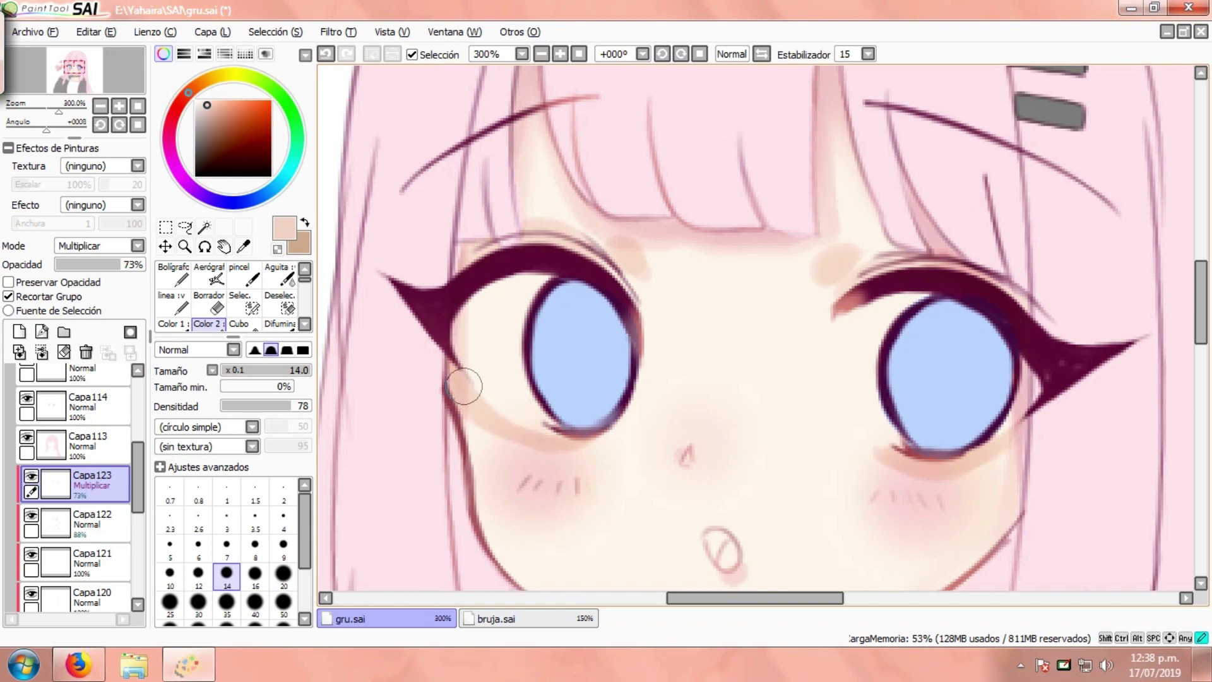
Soften the salmon shadows under both eyes with the Aguita brush at size 20.
left_click(280, 276)
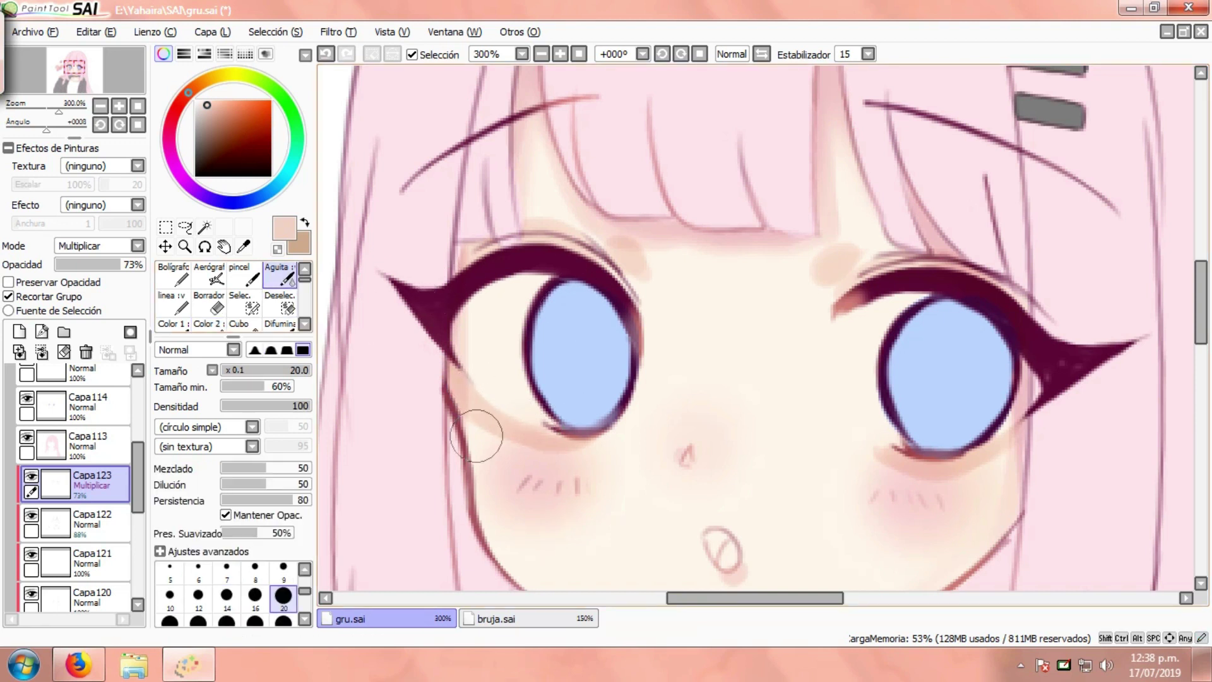
mouse_move(469, 408)
left_mouse_down()
mouse_move(527, 442)
mouse_move(483, 431)
mouse_move(582, 425)
left_mouse_up()
left_click_drag(467, 358, 499, 385)
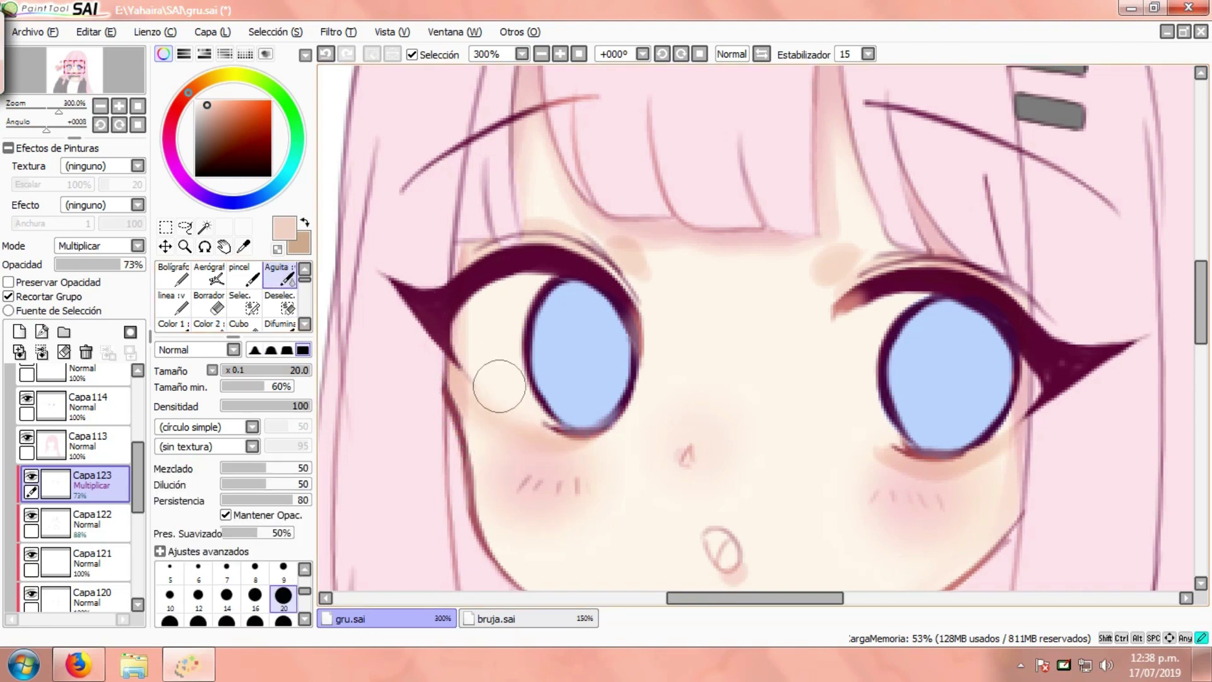
mouse_move(956, 442)
left_mouse_down()
mouse_move(875, 427)
mouse_move(925, 444)
mouse_move(891, 442)
mouse_move(992, 422)
mouse_move(961, 457)
left_mouse_up()
Sample the lilac colour from the palette circles and paint faint lilac shadows around the eyes on Capa123 with the Color 2 brush.
left_click(208, 323)
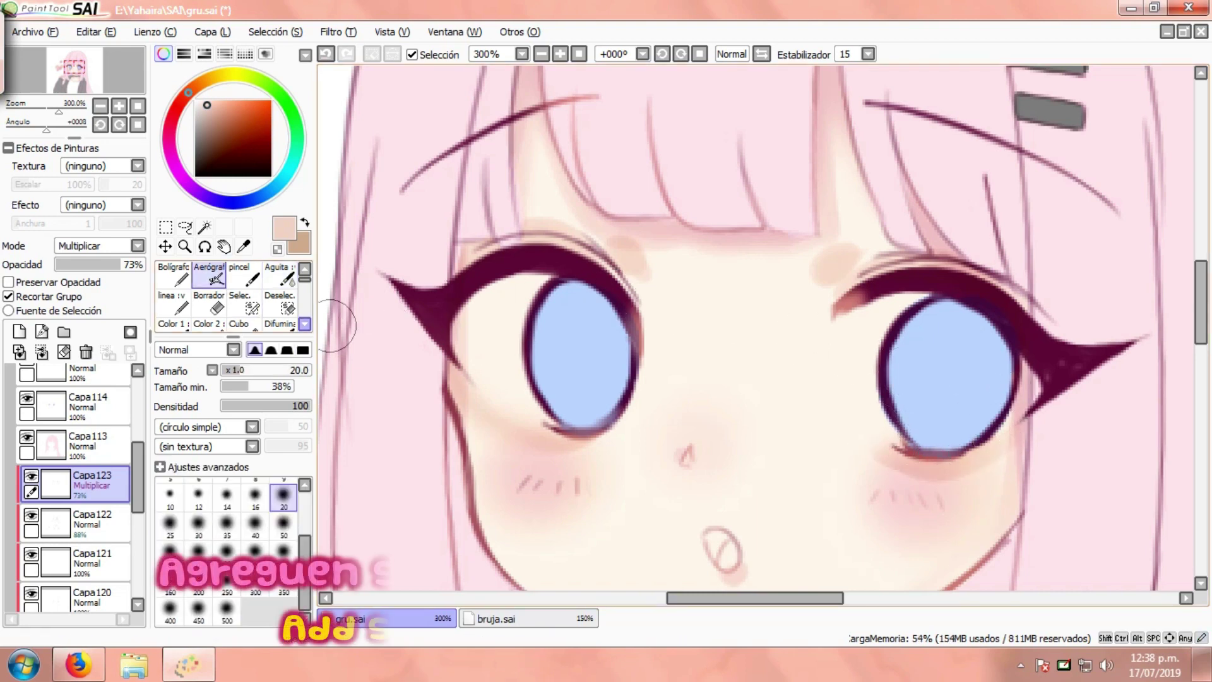
scroll(467, 392, "up", 1)
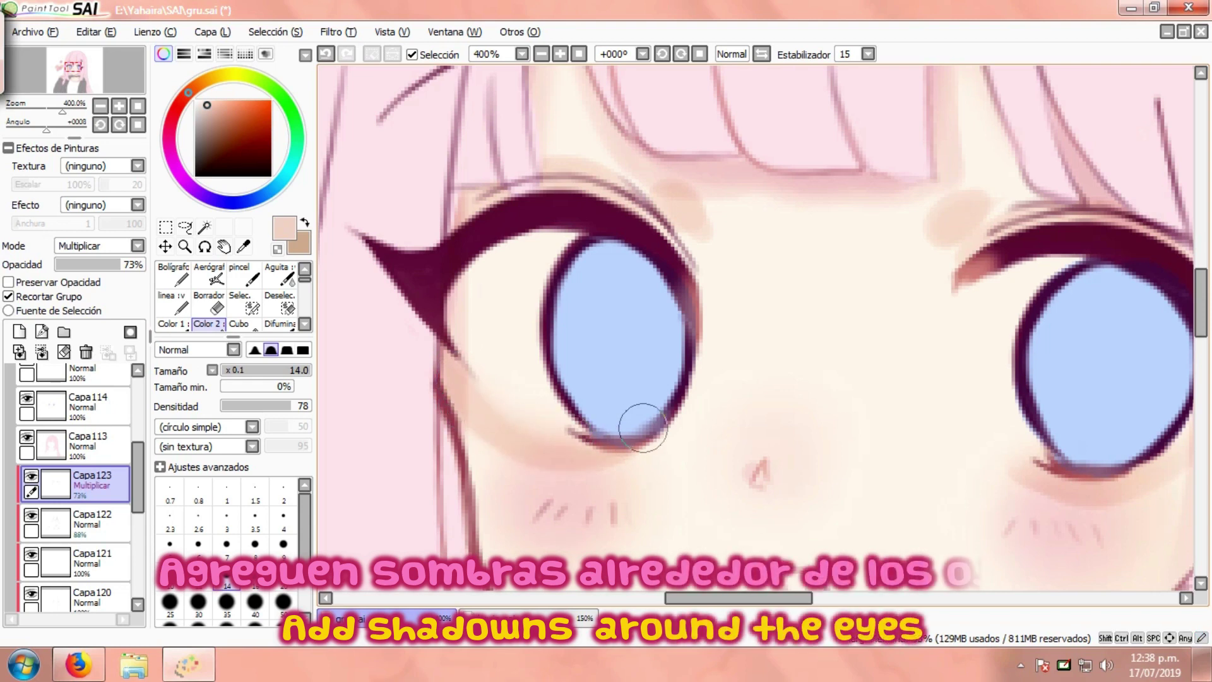
scroll(499, 310, "down", 1)
scroll(499, 311, "down", 1)
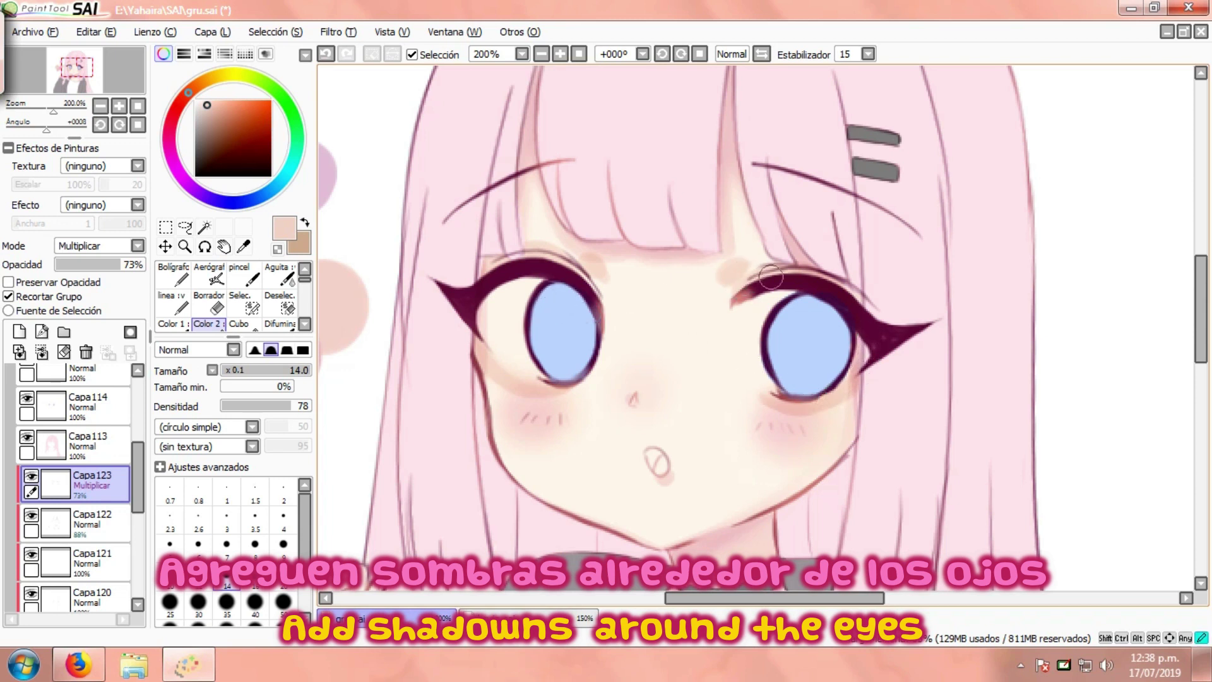
left_click_drag(342, 208, 464, 207)
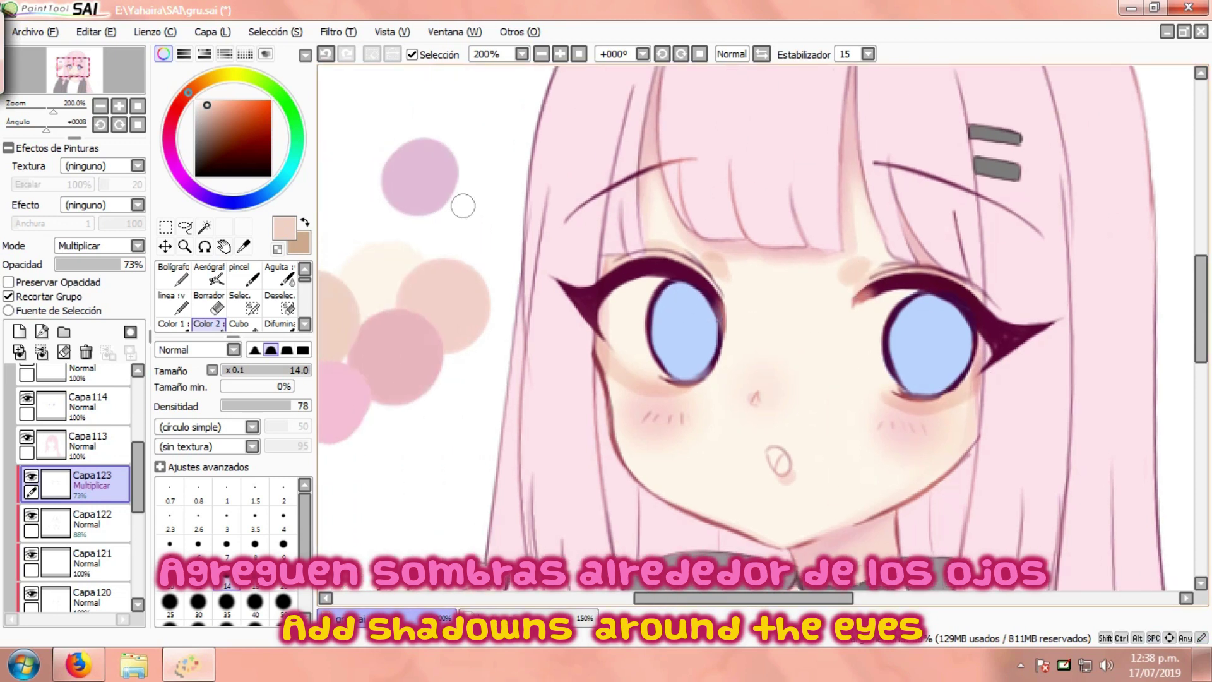
left_click(243, 247)
left_click(411, 183)
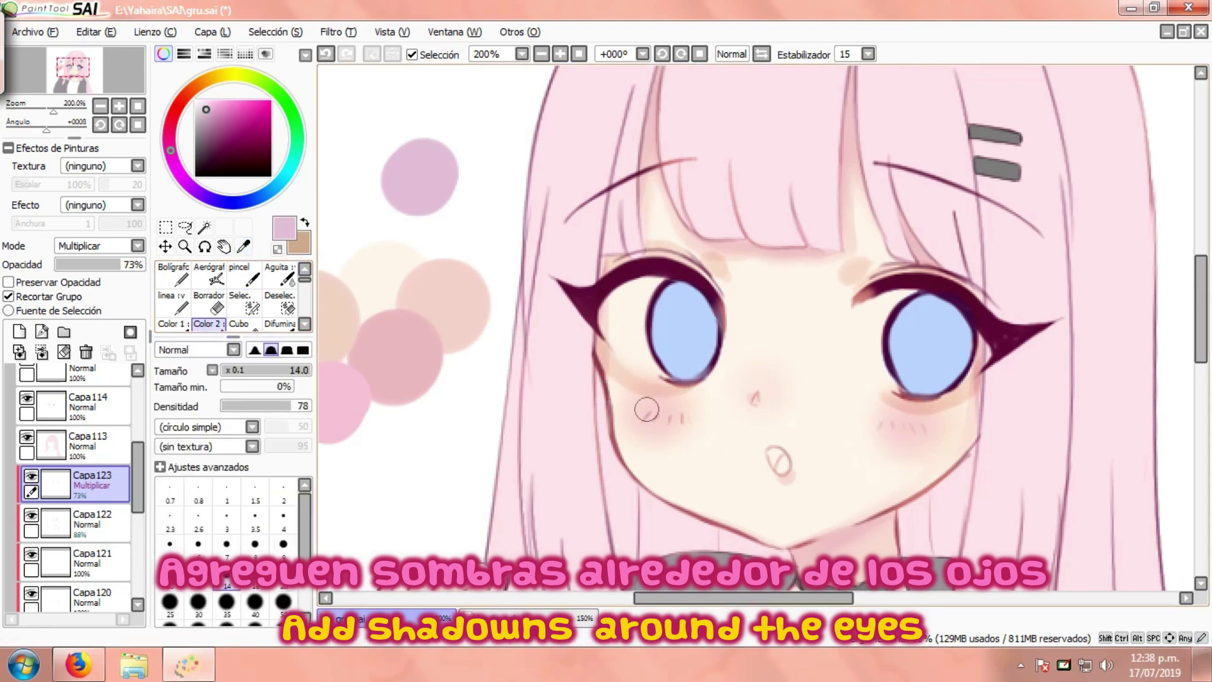
scroll(622, 363, "up", 2)
mouse_move(596, 320)
left_mouse_down()
mouse_move(587, 341)
mouse_move(624, 375)
left_mouse_up()
mouse_move(569, 164)
left_mouse_down()
mouse_move(522, 234)
mouse_move(584, 230)
left_mouse_up()
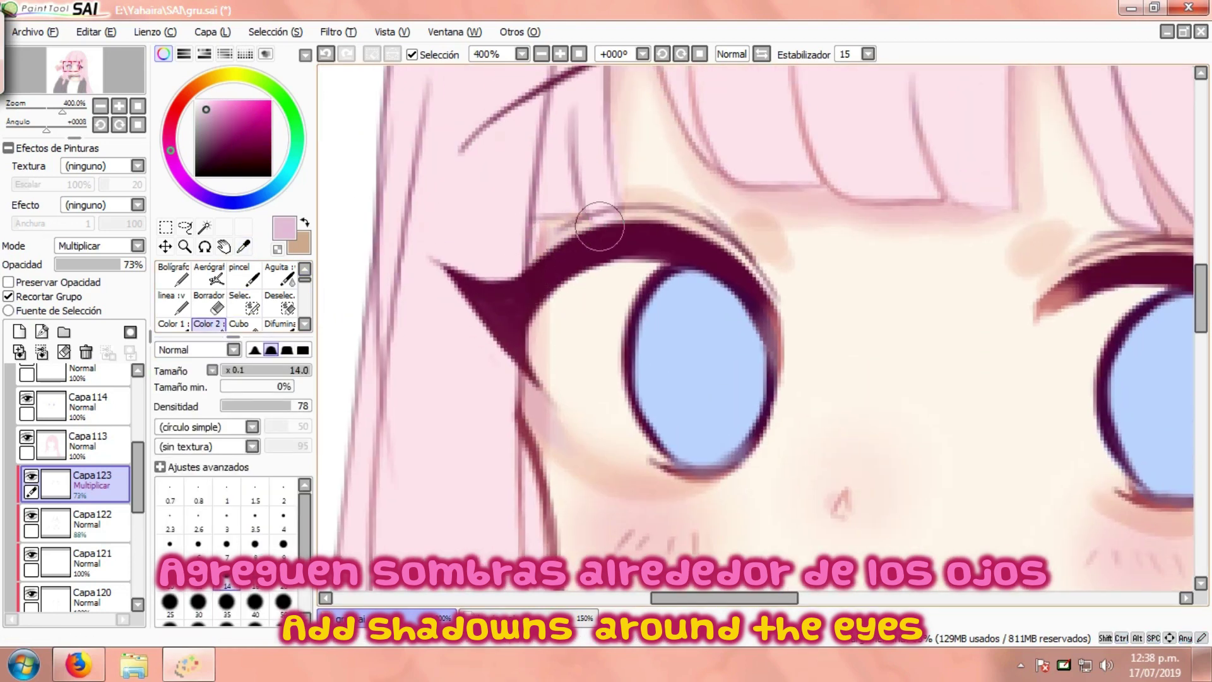
scroll(591, 371, "down", 1)
left_click_drag(535, 363, 558, 405)
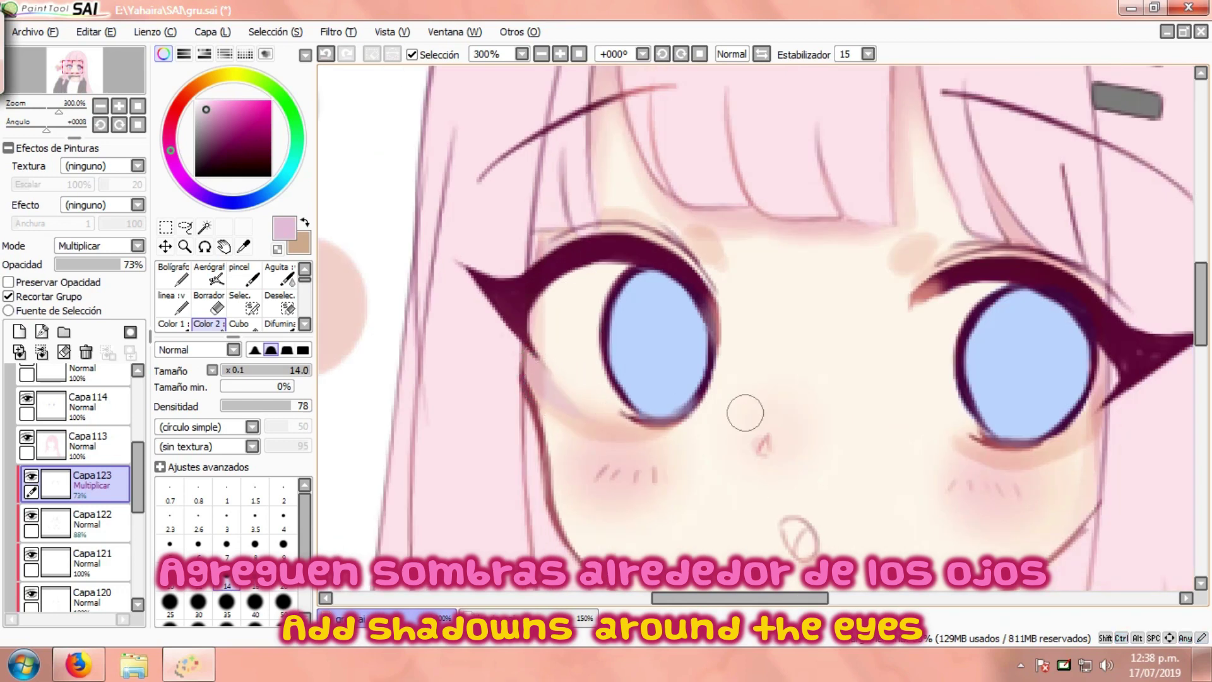
mouse_move(1102, 424)
left_mouse_down()
mouse_move(1066, 441)
mouse_move(1101, 412)
mouse_move(1010, 440)
left_mouse_up()
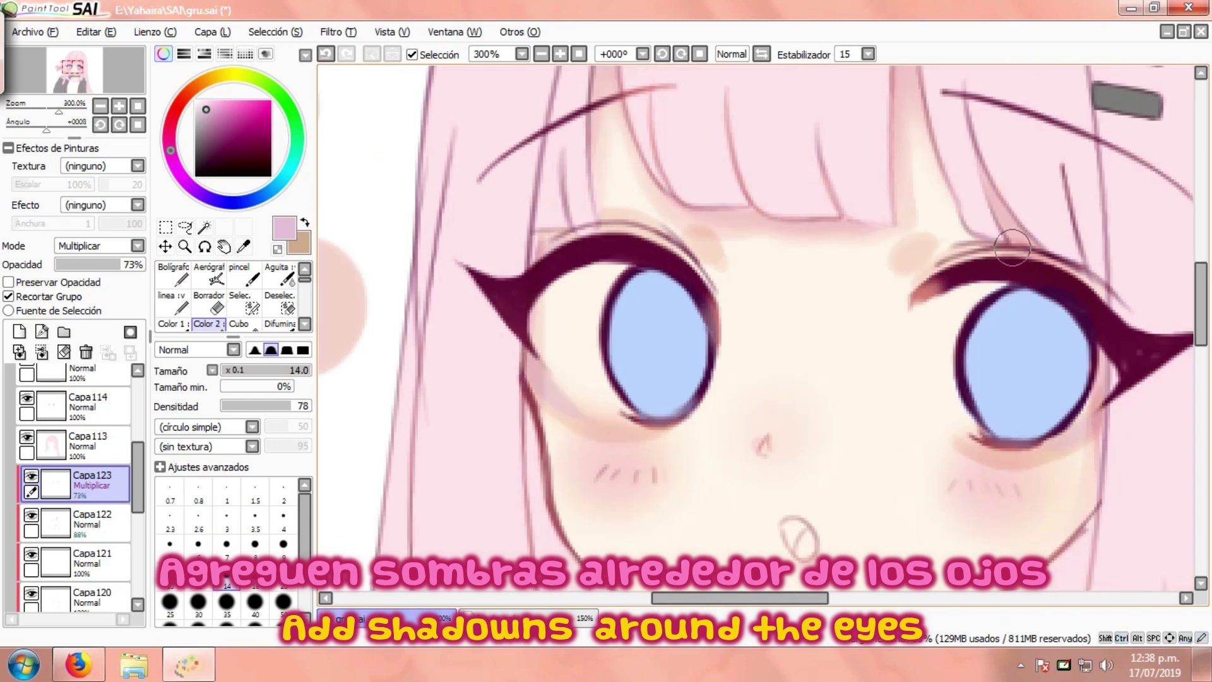
Set the opacity of the eye shadow layer Capa123 to 82%.
scroll(1042, 270, "down", 2)
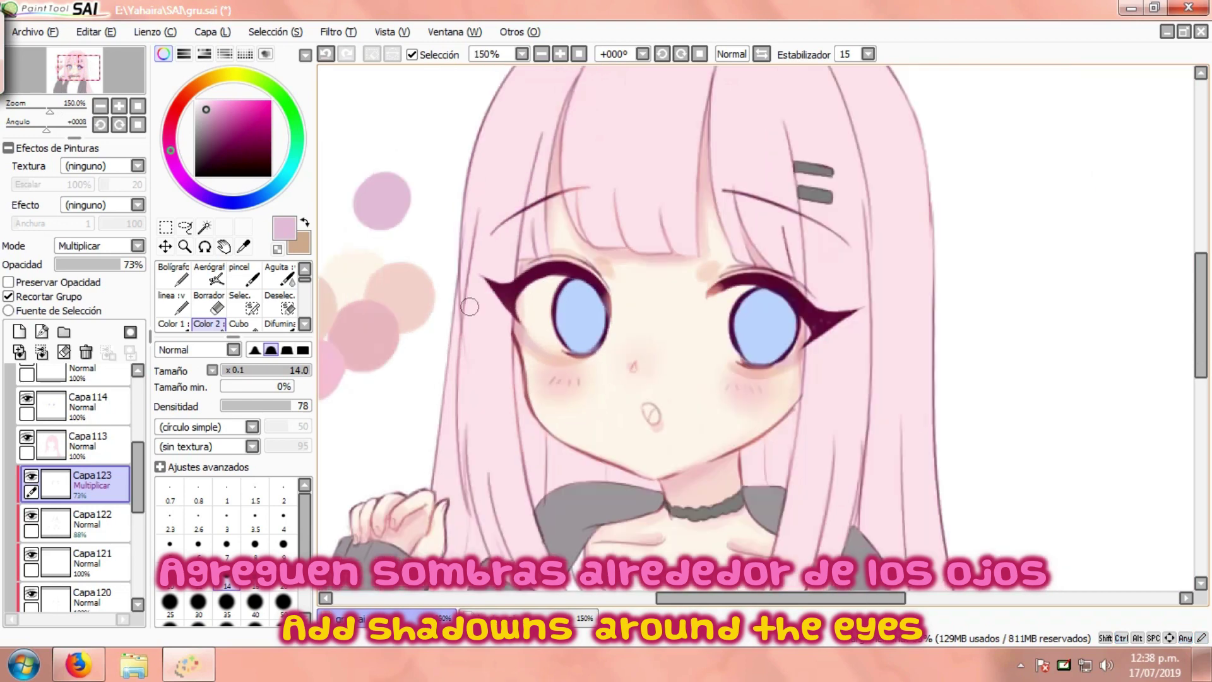
scroll(469, 307, "down", 2)
scroll(536, 324, "up", 2)
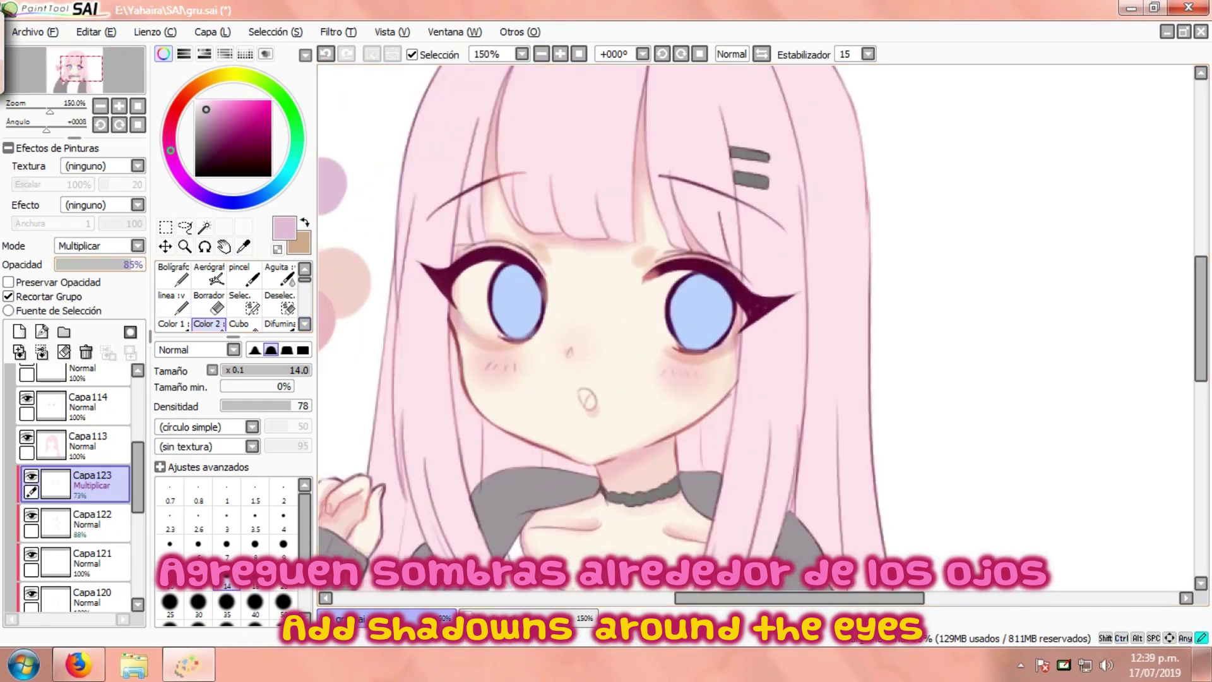
Add a new unclipped layer above Capa123 and paint the white of the eye away from the hair clips in pure white.
left_click(19, 332)
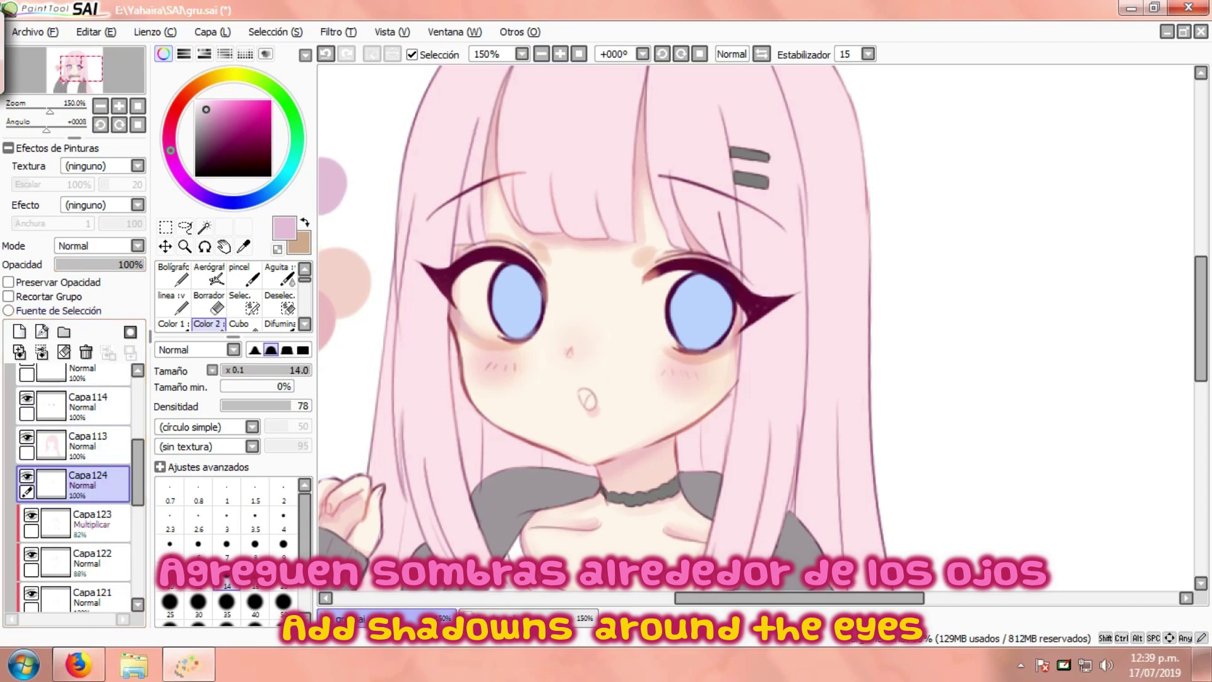
scroll(376, 288, "up", 2)
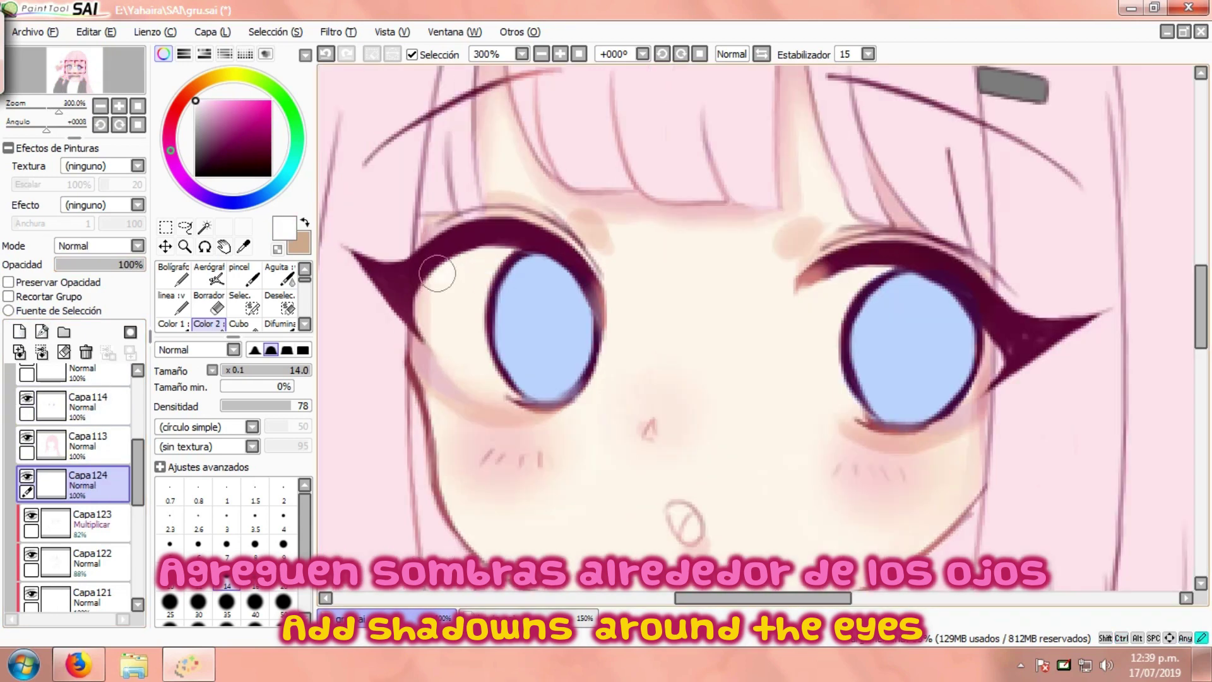
key("ctrl+z")
left_click_drag(432, 298, 500, 377)
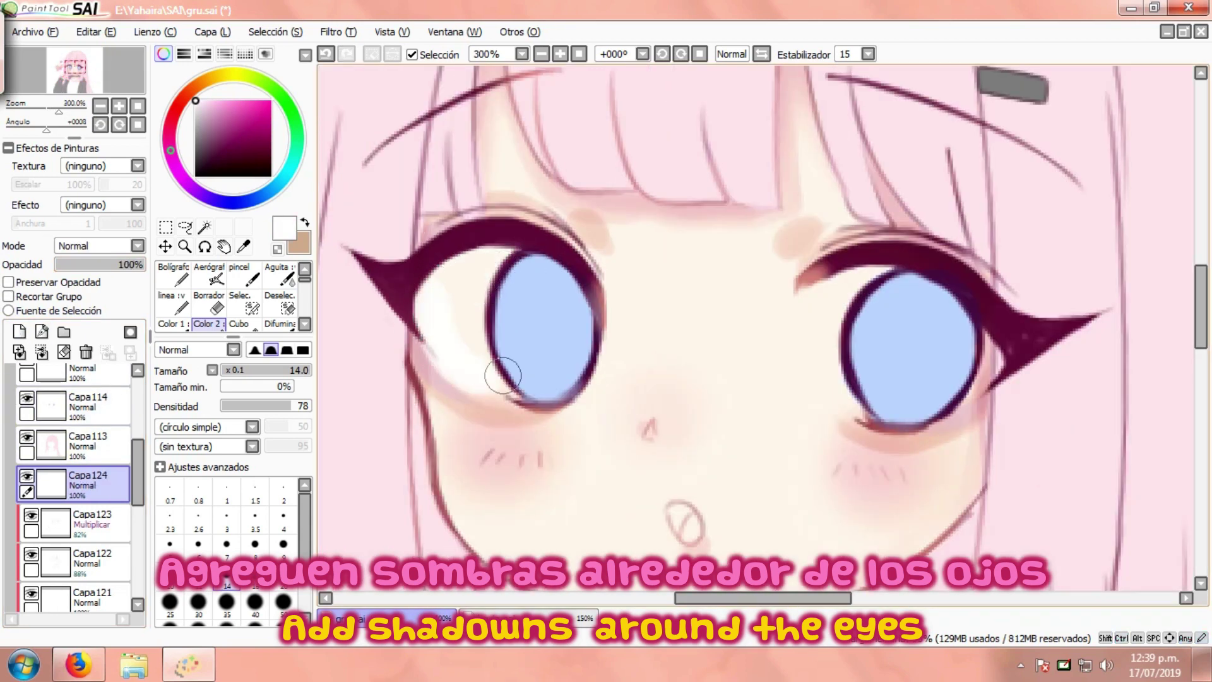
mouse_move(443, 333)
left_mouse_down()
mouse_move(521, 387)
mouse_move(478, 359)
mouse_move(502, 263)
left_mouse_up()
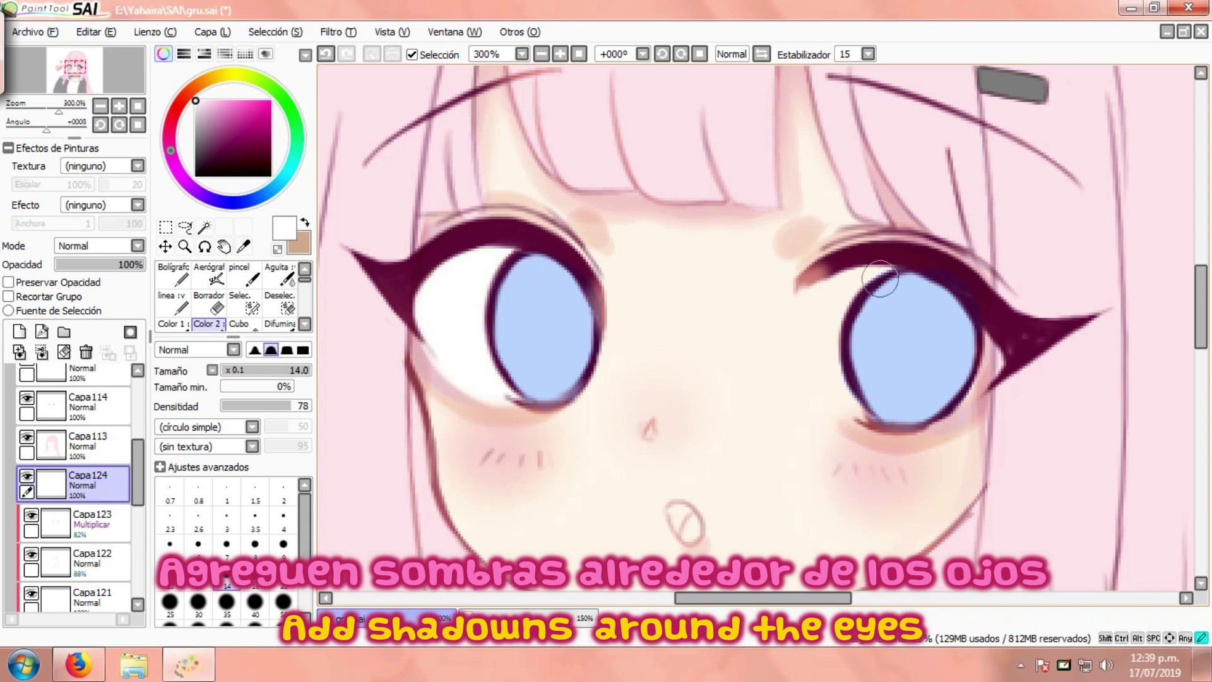
Paint the white of the eye on the hair-clip side on Capa124, covering both sides of the iris.
mouse_move(881, 278)
left_mouse_down()
mouse_move(832, 342)
mouse_move(879, 403)
mouse_move(833, 341)
left_mouse_up()
left_click_drag(825, 299, 829, 288)
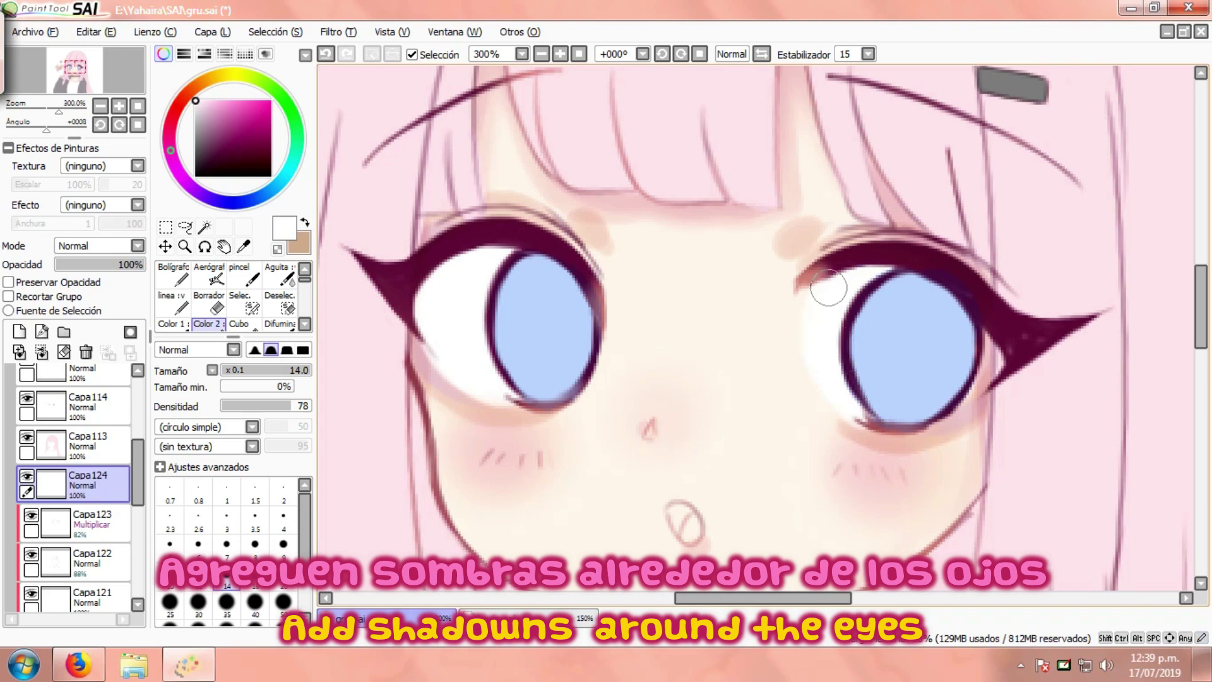
mouse_move(887, 415)
left_mouse_down()
mouse_move(978, 353)
mouse_move(957, 387)
mouse_move(993, 339)
left_mouse_up()
scroll(711, 259, "down", 4)
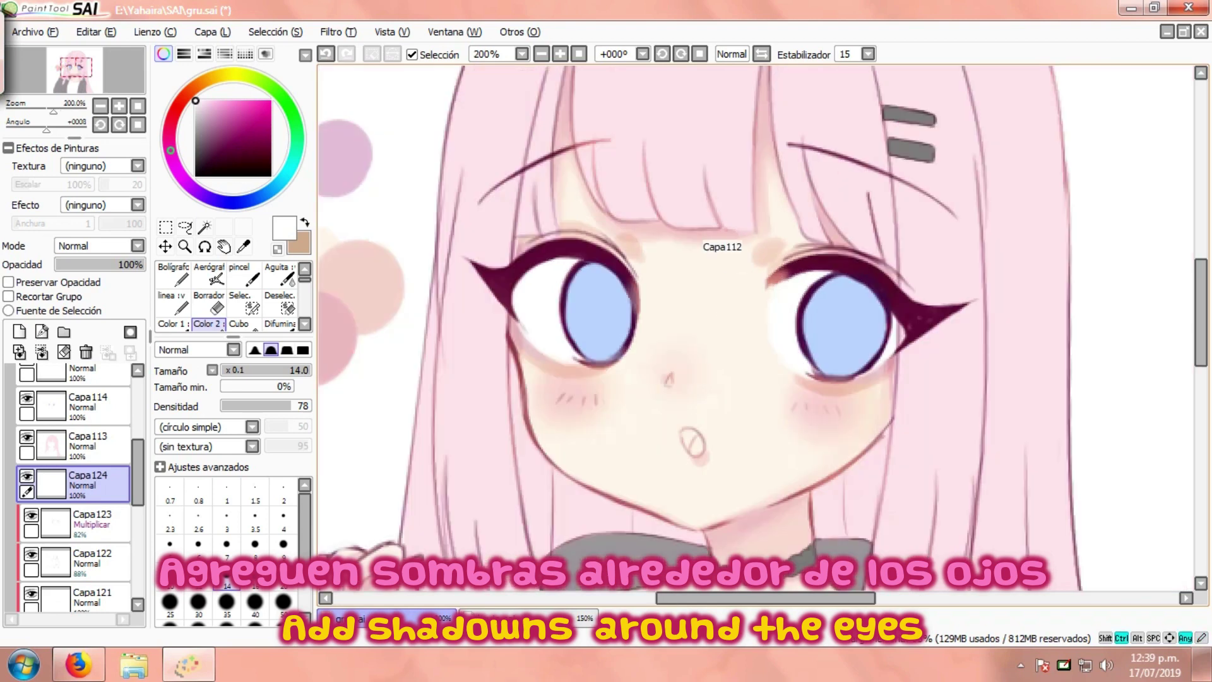
Mirror the canvas view and clean the white's lower edge on the eye away from the hair clips with the Borrador, size 20.
left_click(762, 54)
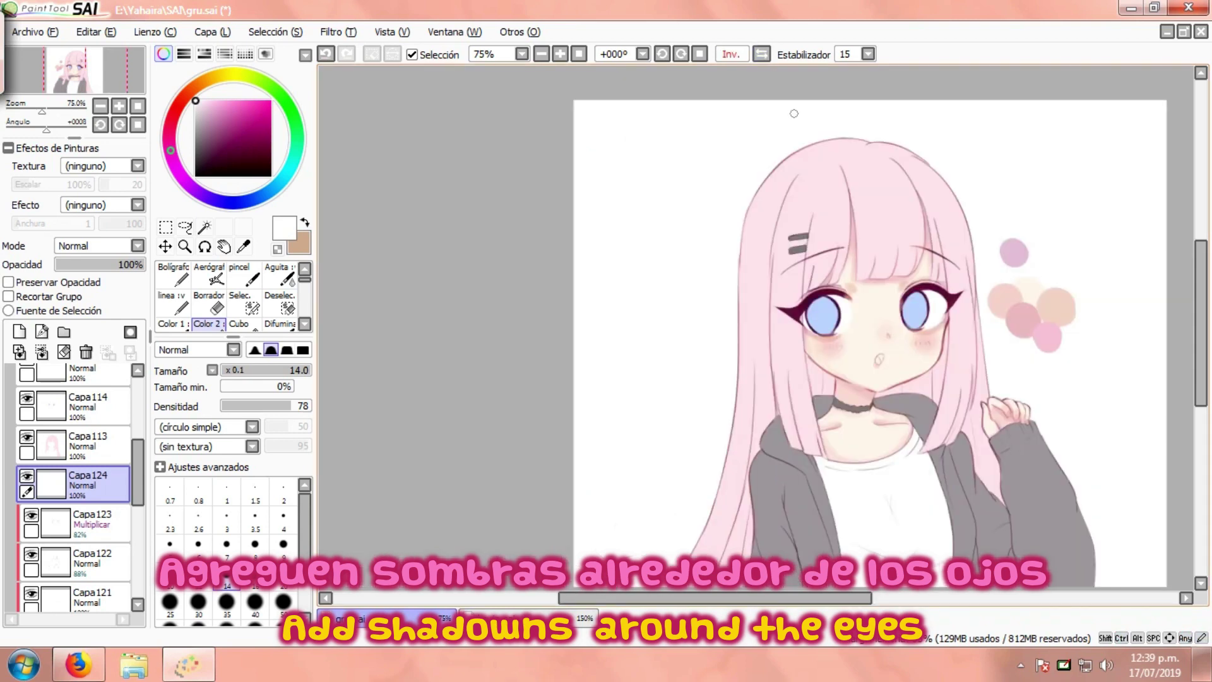
left_click_drag(923, 300, 694, 310)
scroll(695, 309, "up", 3)
key("e")
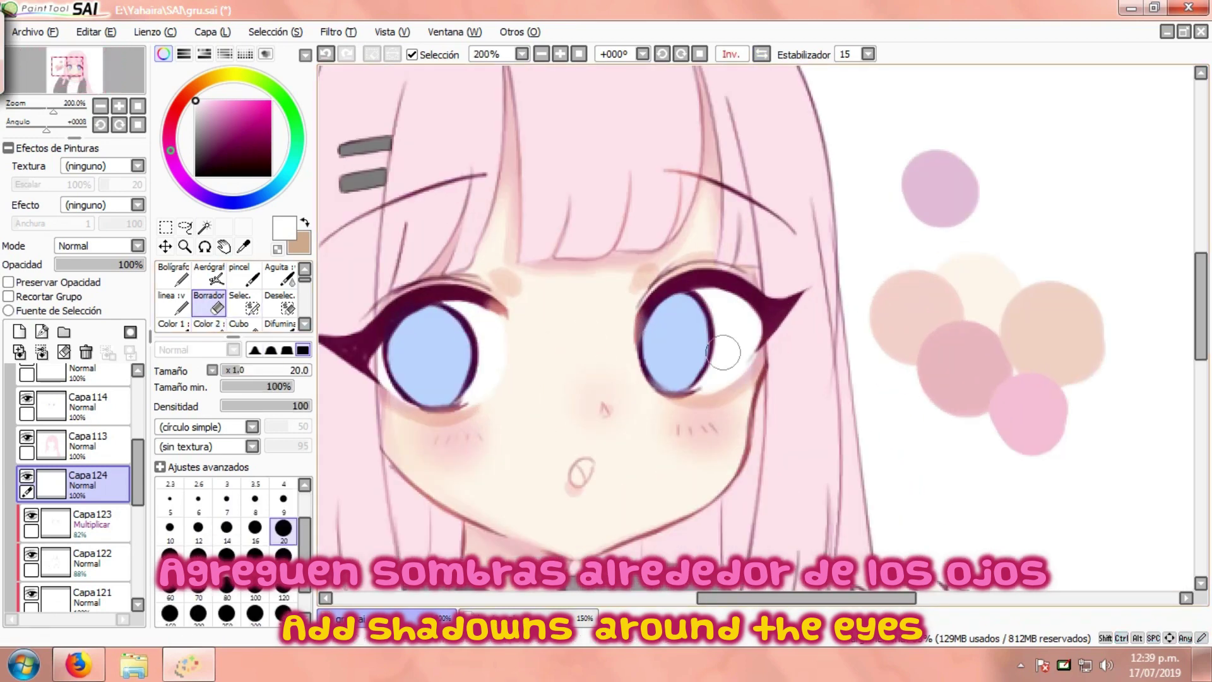
scroll(726, 351, "up", 2)
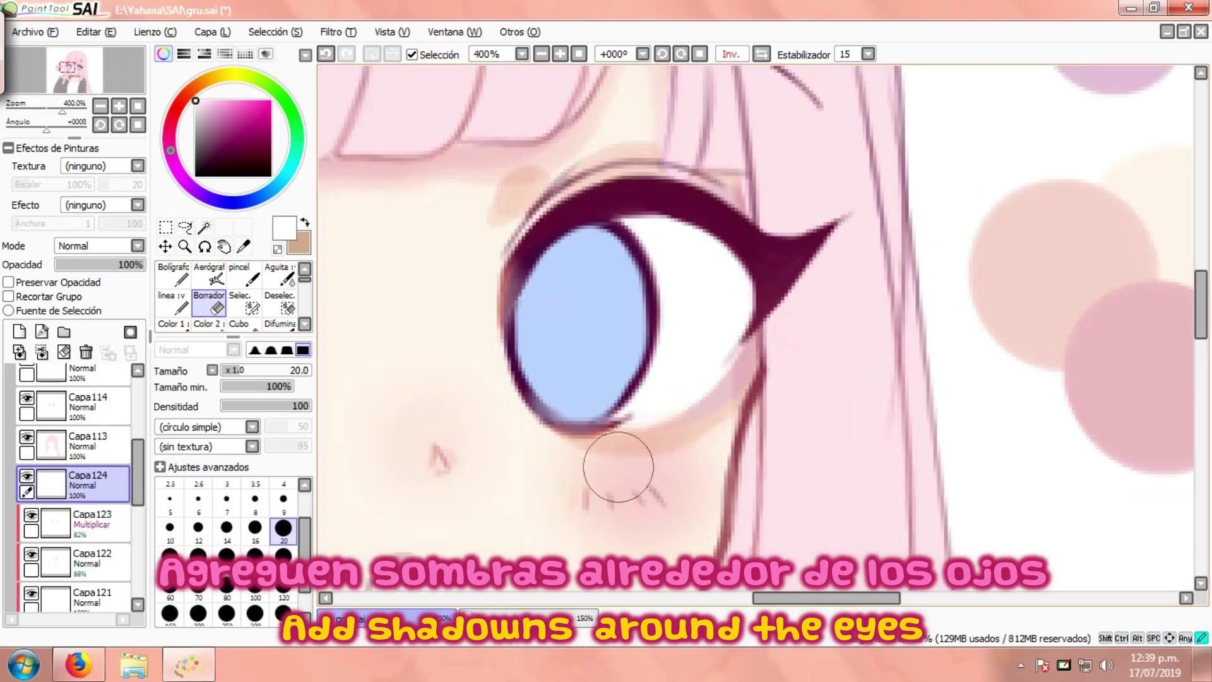
scroll(641, 455, "down", 4)
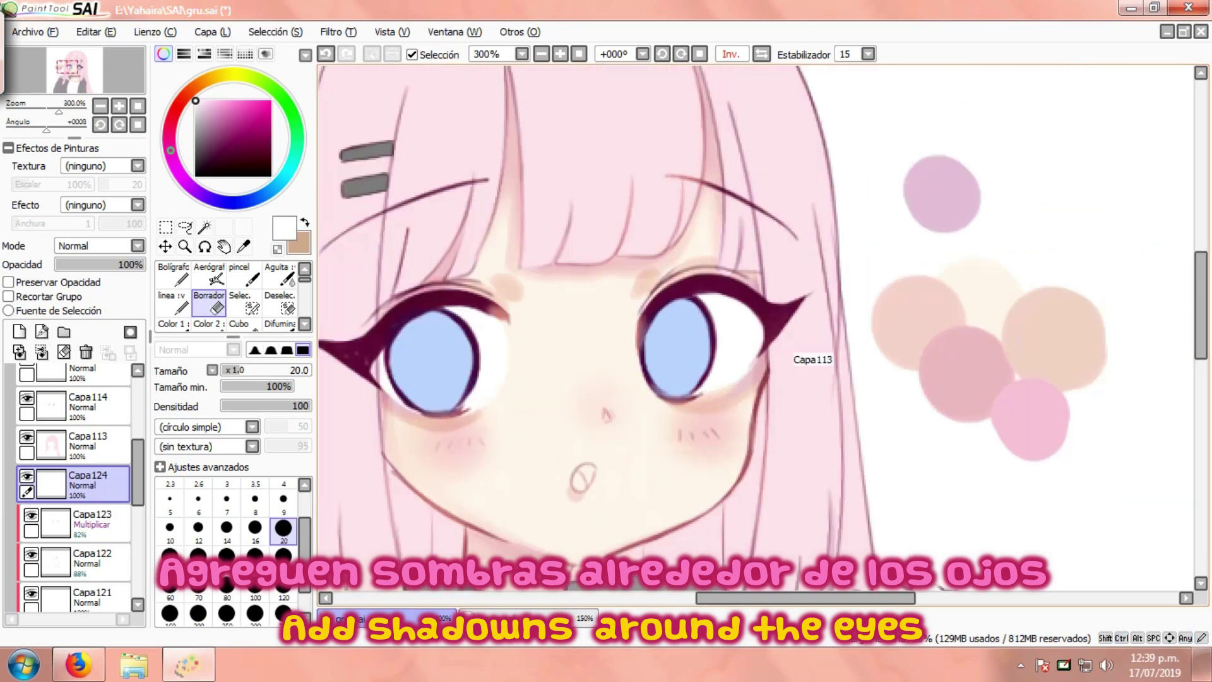
scroll(551, 346, "up", 2)
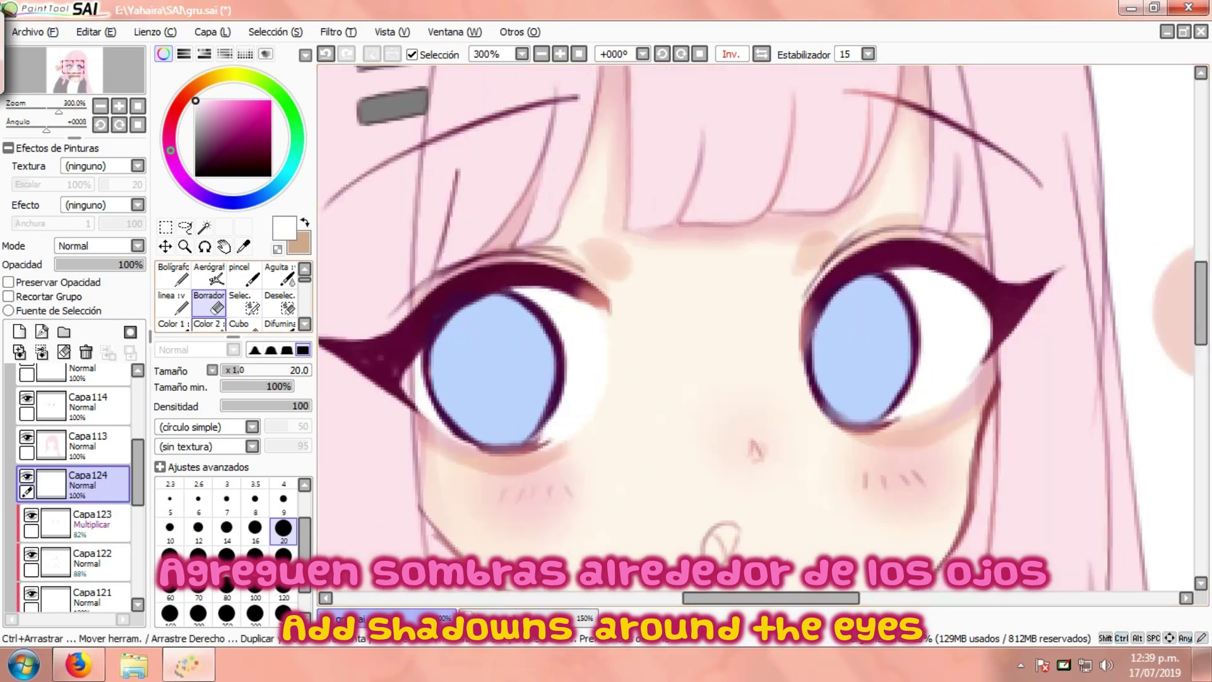
Refine the white's edge on the hair-clip side eye with the Color 2 brush and Borrador, and restore the unrotated, unmirrored view.
left_click(208, 325)
left_click(662, 54)
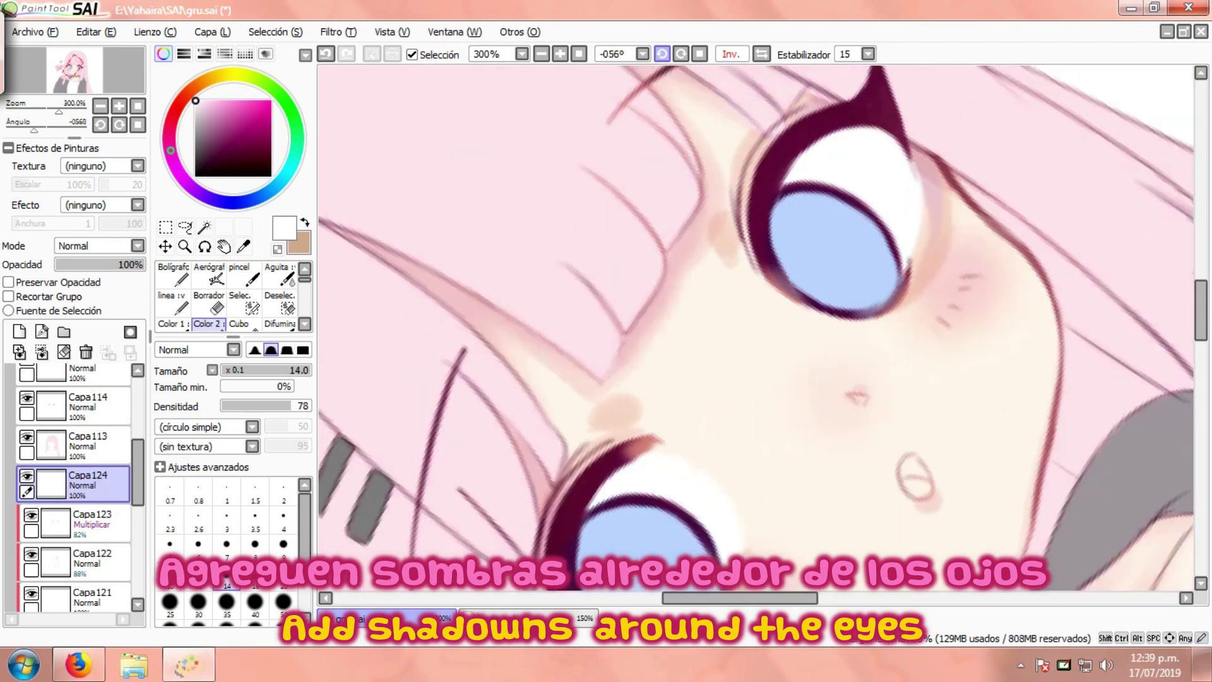
left_click_drag(726, 253, 690, 211)
left_click_drag(761, 443, 664, 351)
left_click(665, 351, "ctrl")
left_click(664, 351, "ctrl")
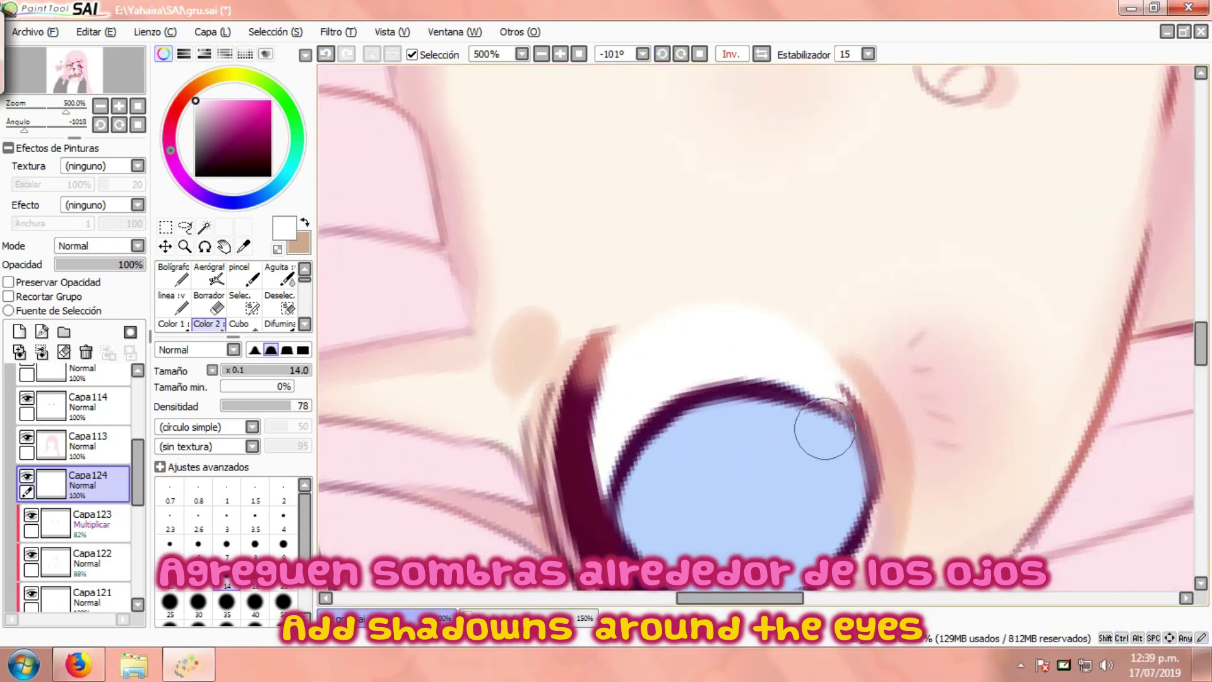
key("e")
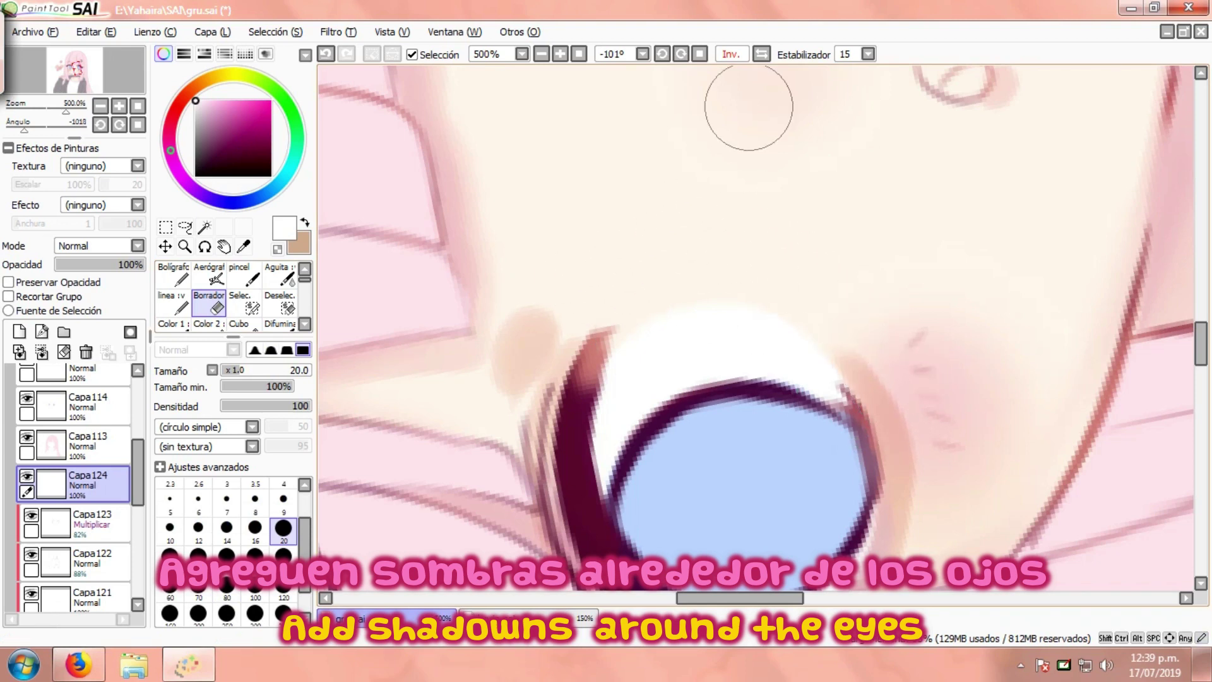
left_click(700, 55)
left_click(763, 54)
scroll(576, 202, "down", 2)
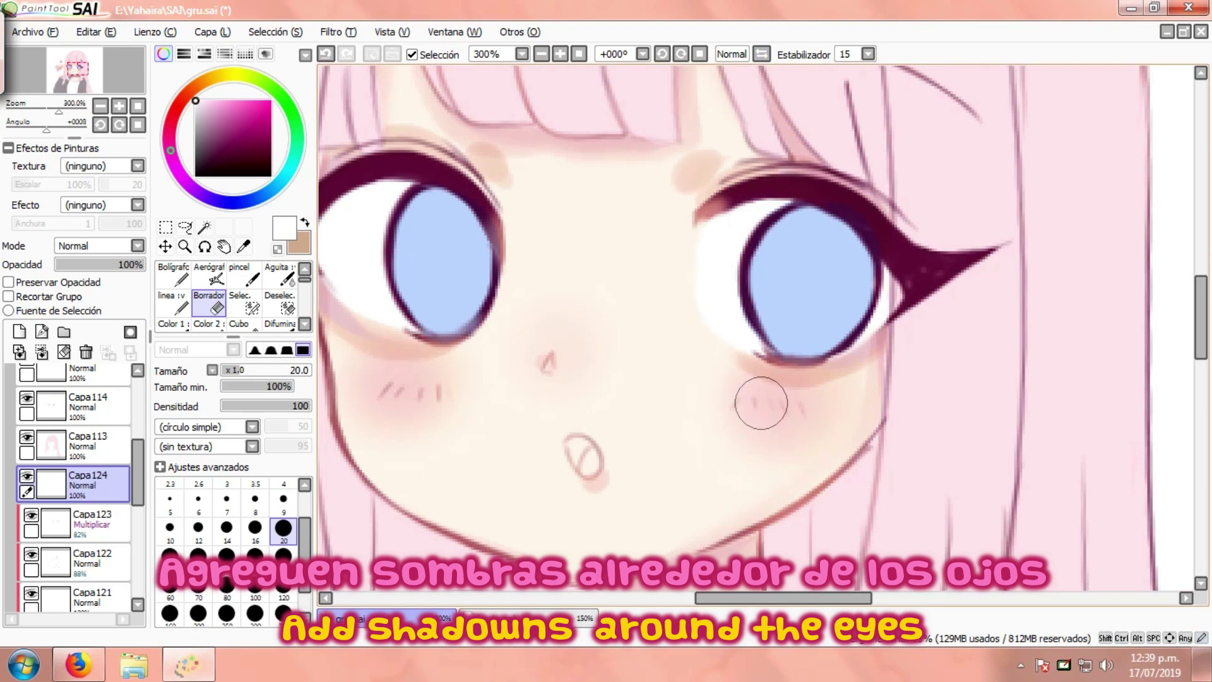
Touch up the lower edges of both eye whites on Capa124 in white with the Aguita brush, size 9.
scroll(632, 353, "down", 2)
scroll(434, 326, "down", 1)
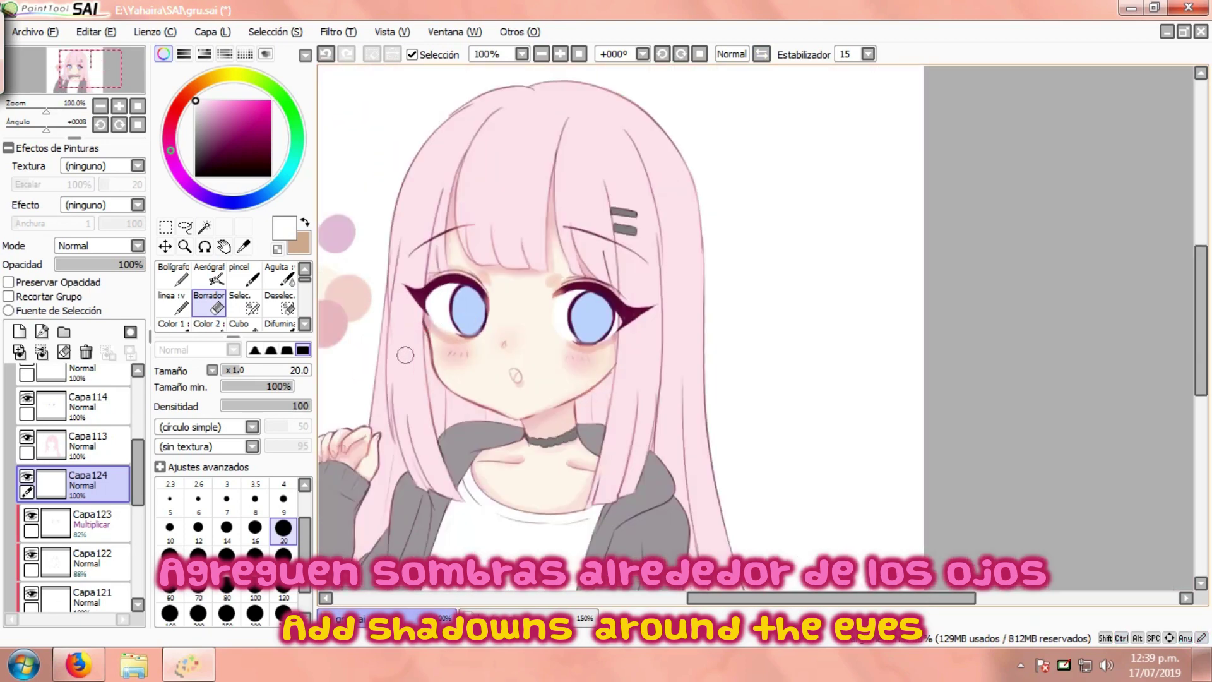
scroll(444, 367, "down", 1)
scroll(436, 374, "up", 3)
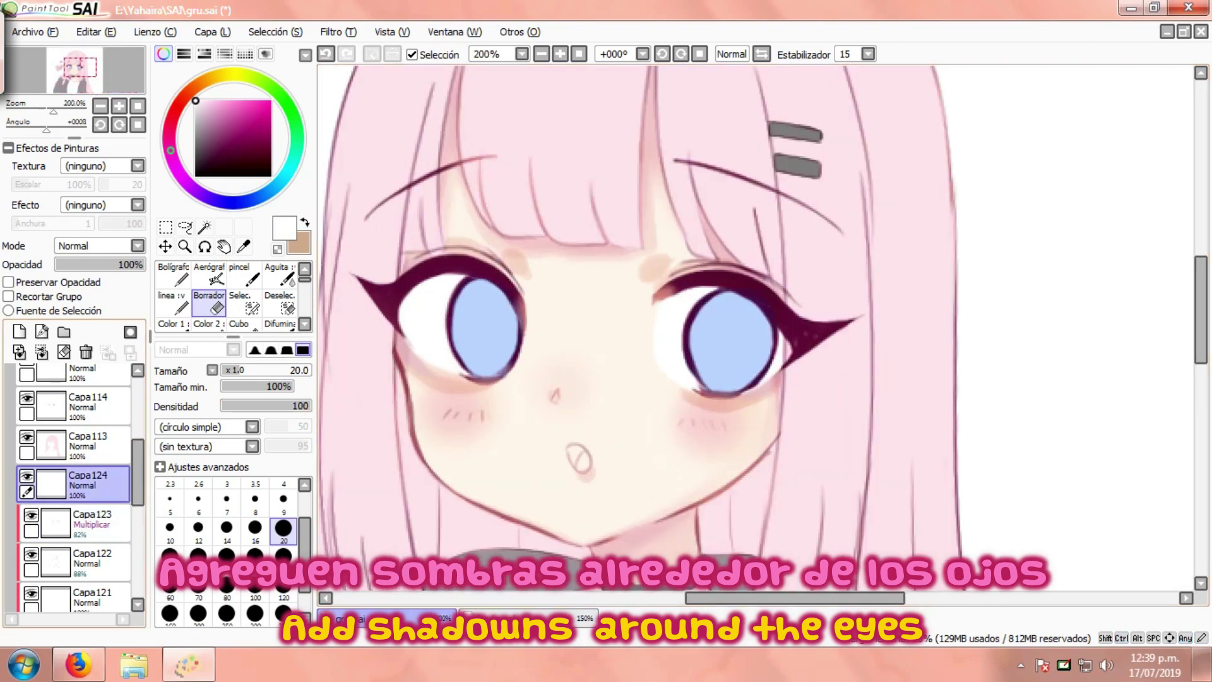
left_click(95, 485)
left_click(244, 276)
key("w")
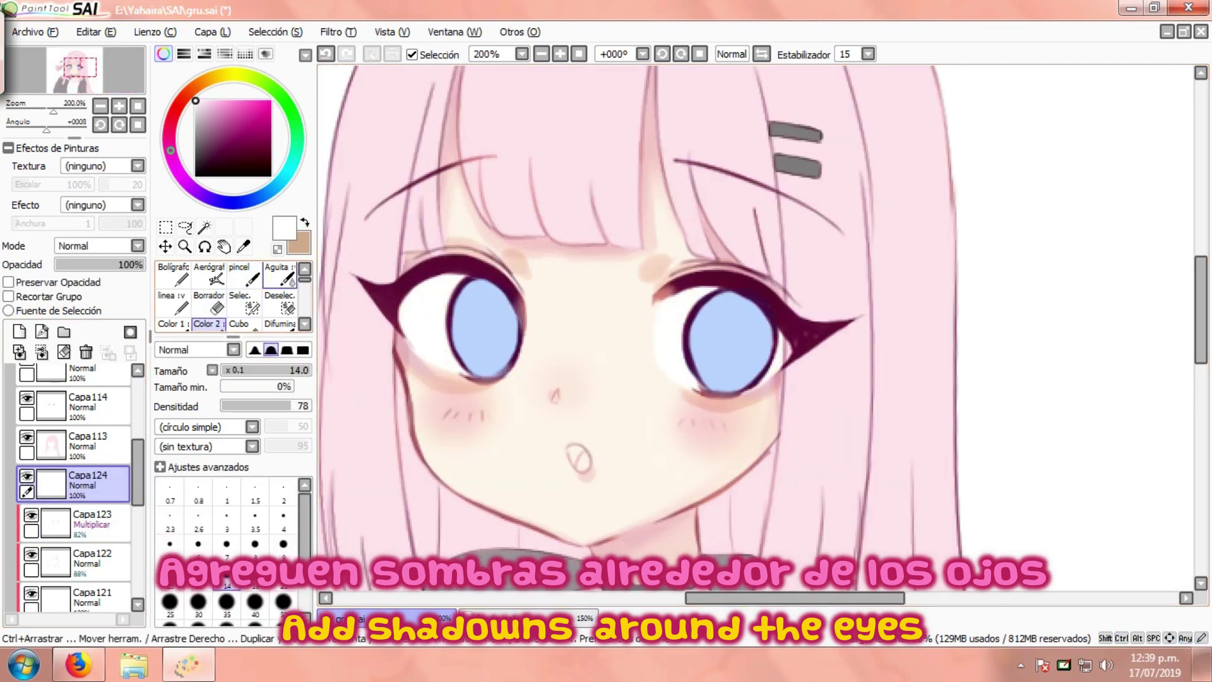
scroll(400, 324, "up", 2)
mouse_move(401, 324)
left_mouse_down()
mouse_move(491, 377)
mouse_move(411, 341)
left_mouse_up()
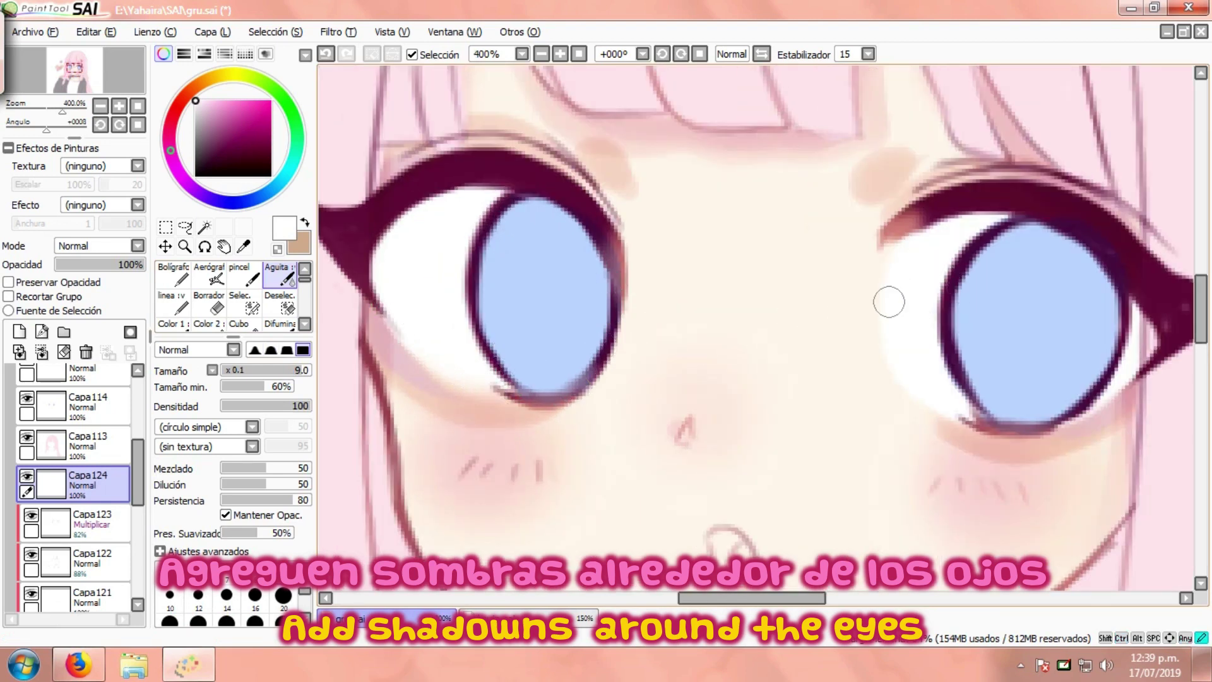
left_click_drag(937, 390, 1052, 420)
scroll(577, 311, "down", 4)
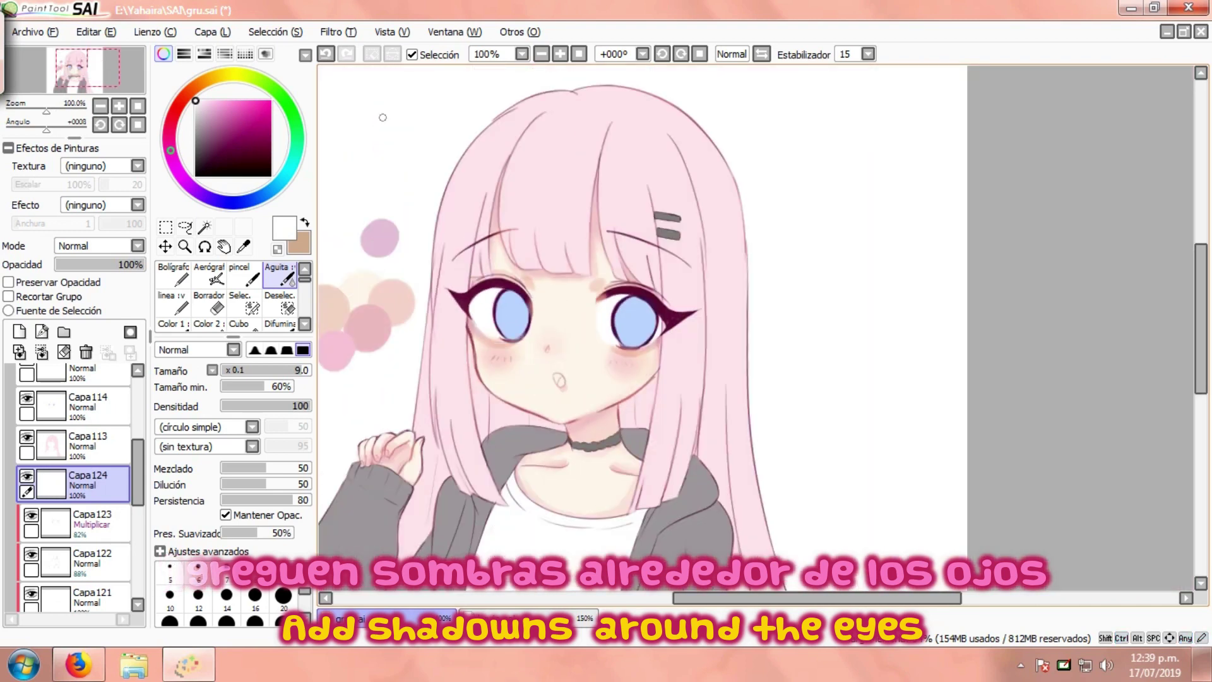
Select the eye shadow layer Capa123 and reduce its opacity to 78%.
left_click(89, 523)
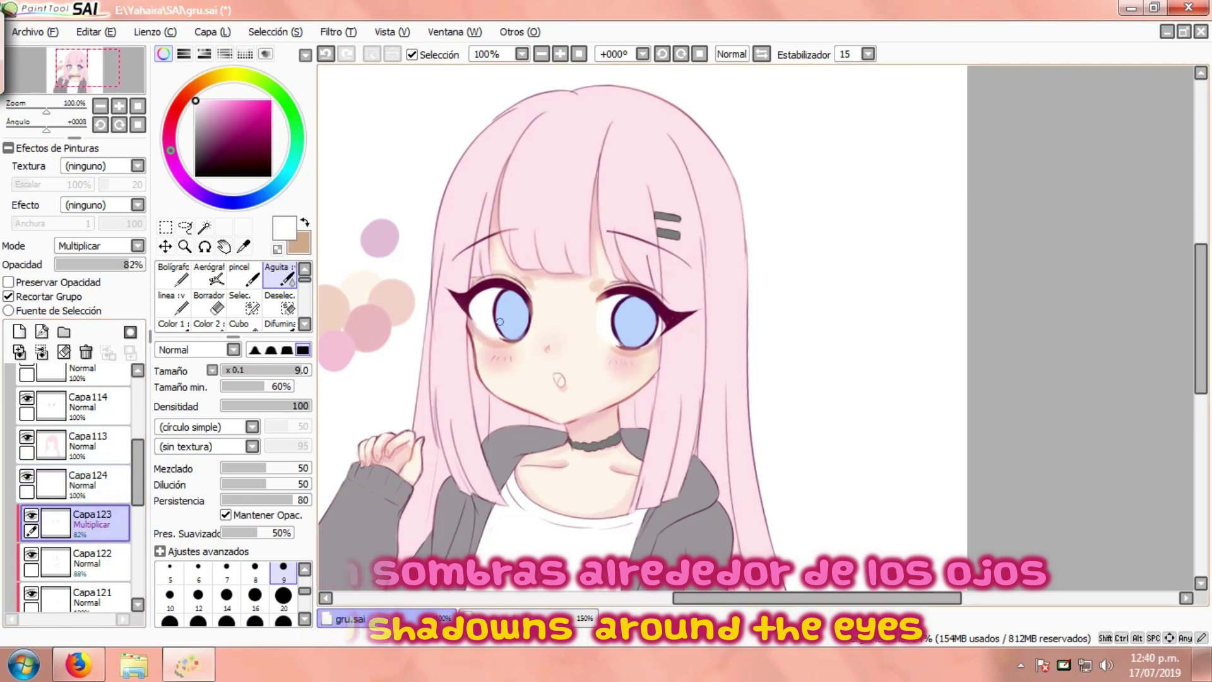
scroll(454, 324, "up", 2)
key("e")
scroll(416, 344, "up", 1)
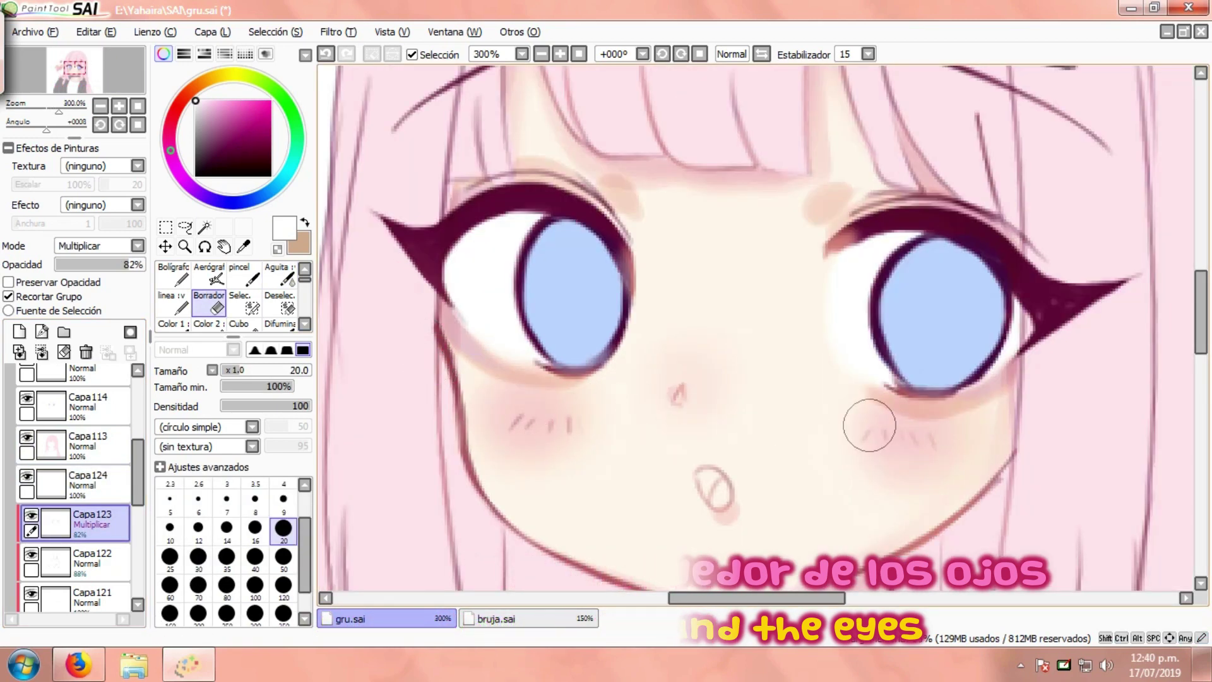
scroll(611, 387, "down", 3)
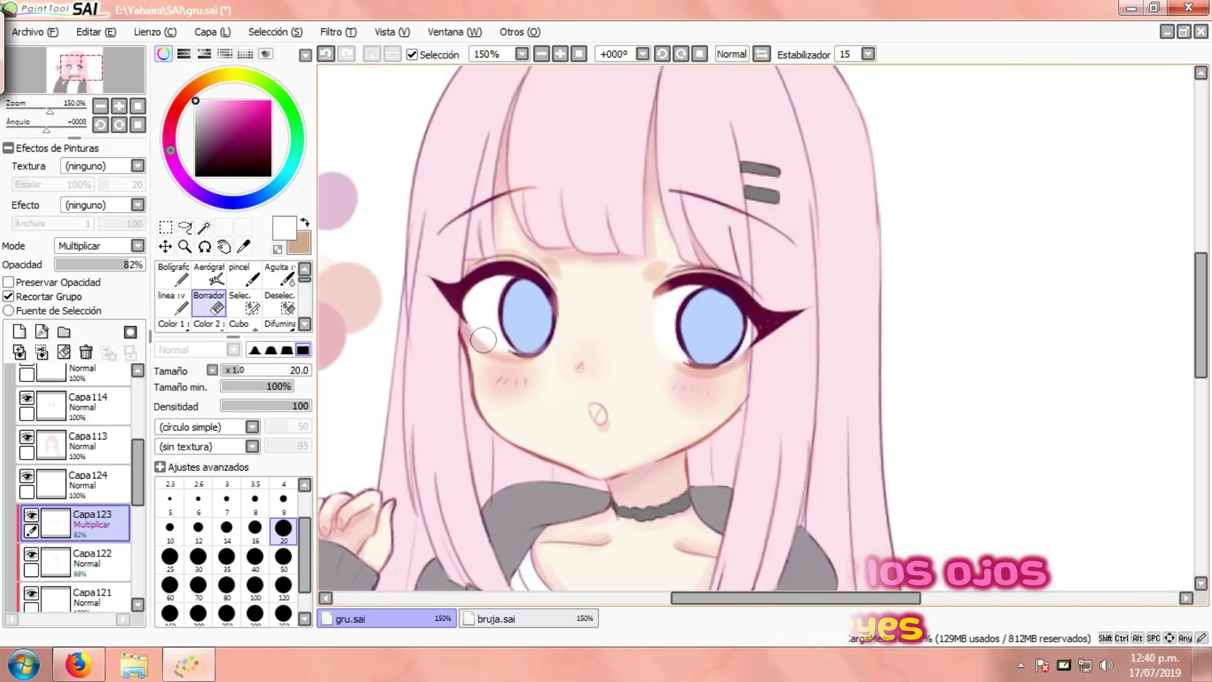
left_click_drag(129, 264, 101, 265)
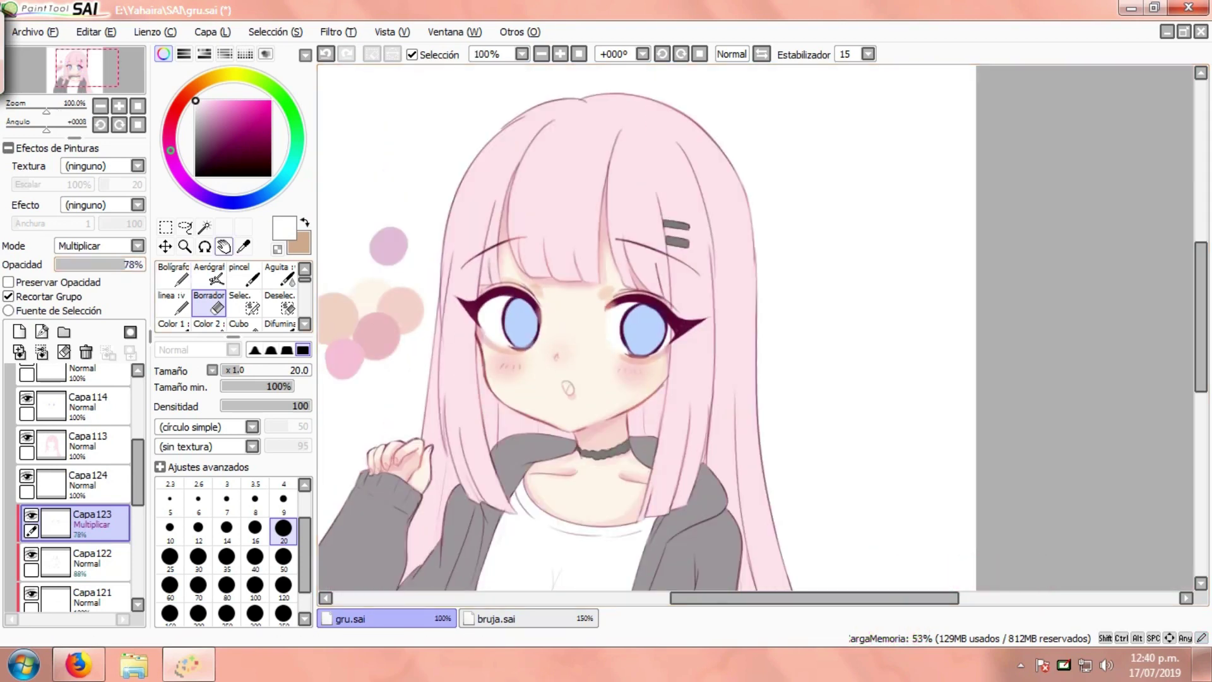
Adjust Capa123's hue and saturation with luminance -6, saturation +13 and a slightly negative hue shift.
left_click(338, 32)
left_click(401, 53)
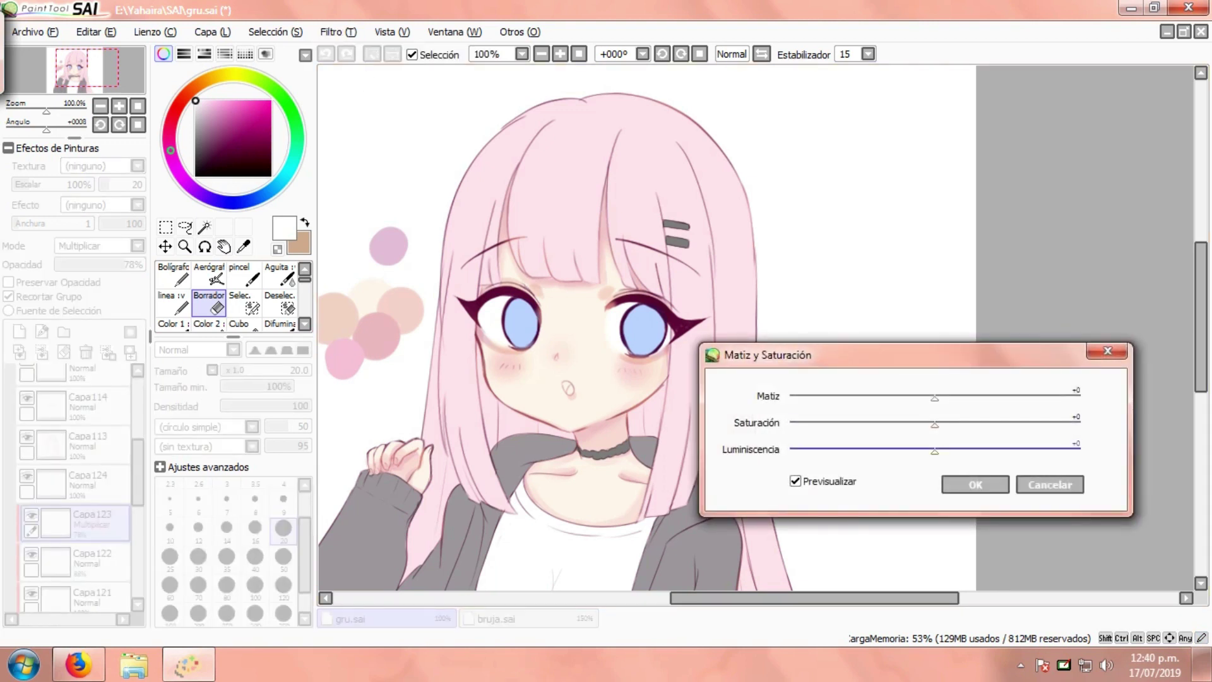
left_click_drag(934, 451, 915, 450)
key("Left")
key("shift+Tab")
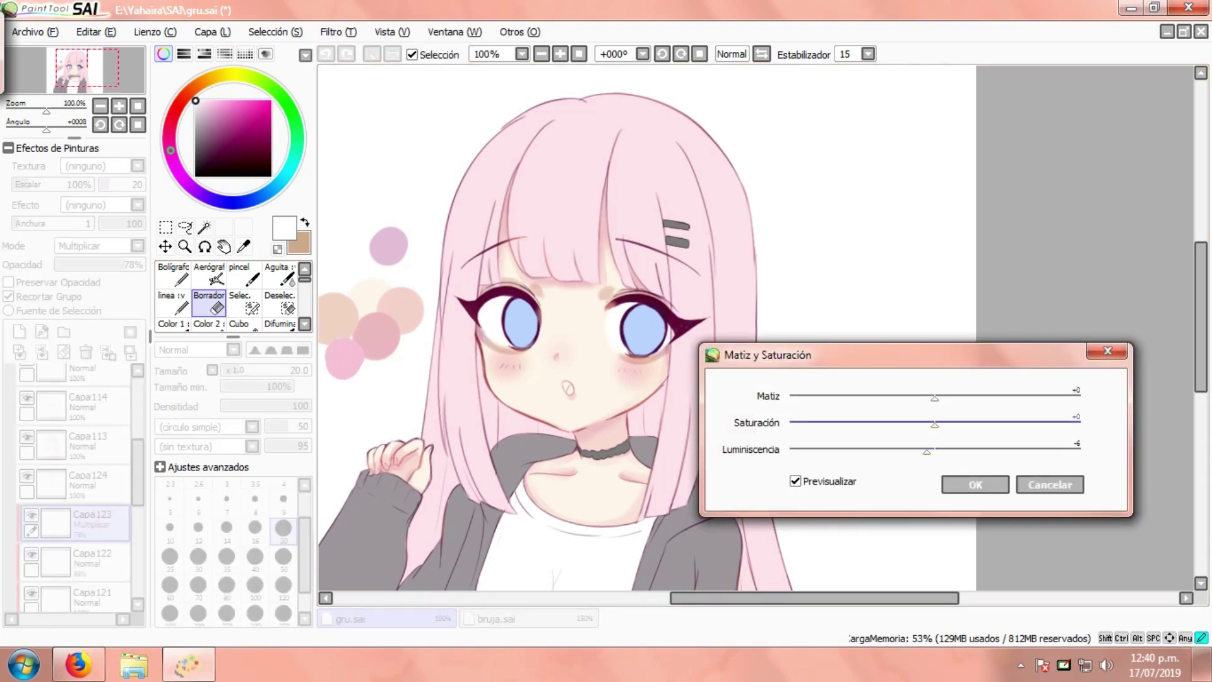
key("shift+Tab")
key("Right")
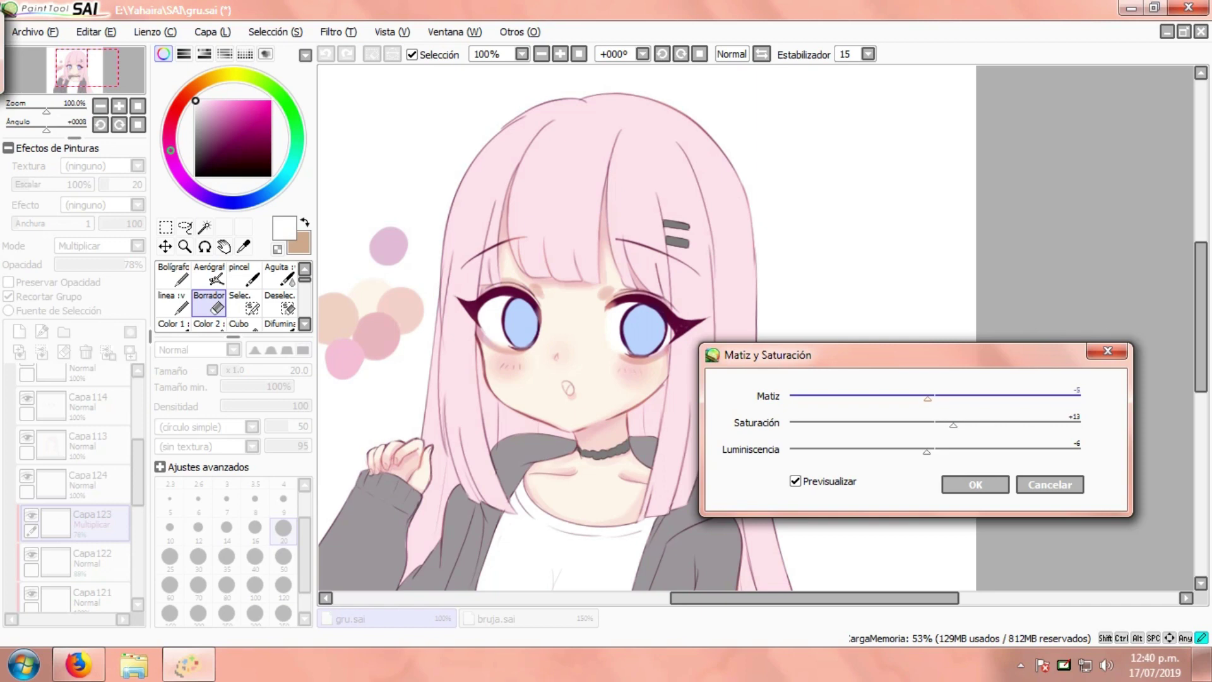
left_click_drag(927, 399, 932, 398)
left_click(975, 485)
Sample the pink shadow beside the eye and paint it below both eyes on Capa123 with the Aguita brush, size 9.
left_click(244, 247)
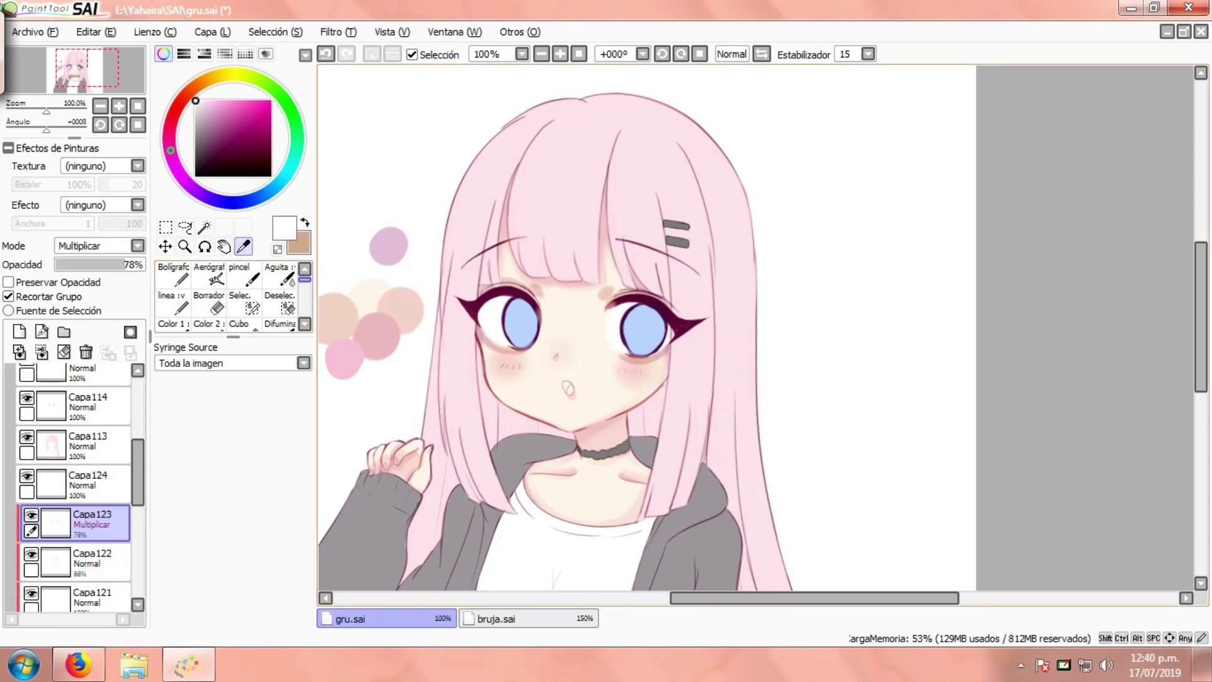
scroll(487, 343, "up", 2)
left_click(488, 345)
left_click(279, 276)
scroll(480, 316, "up", 1)
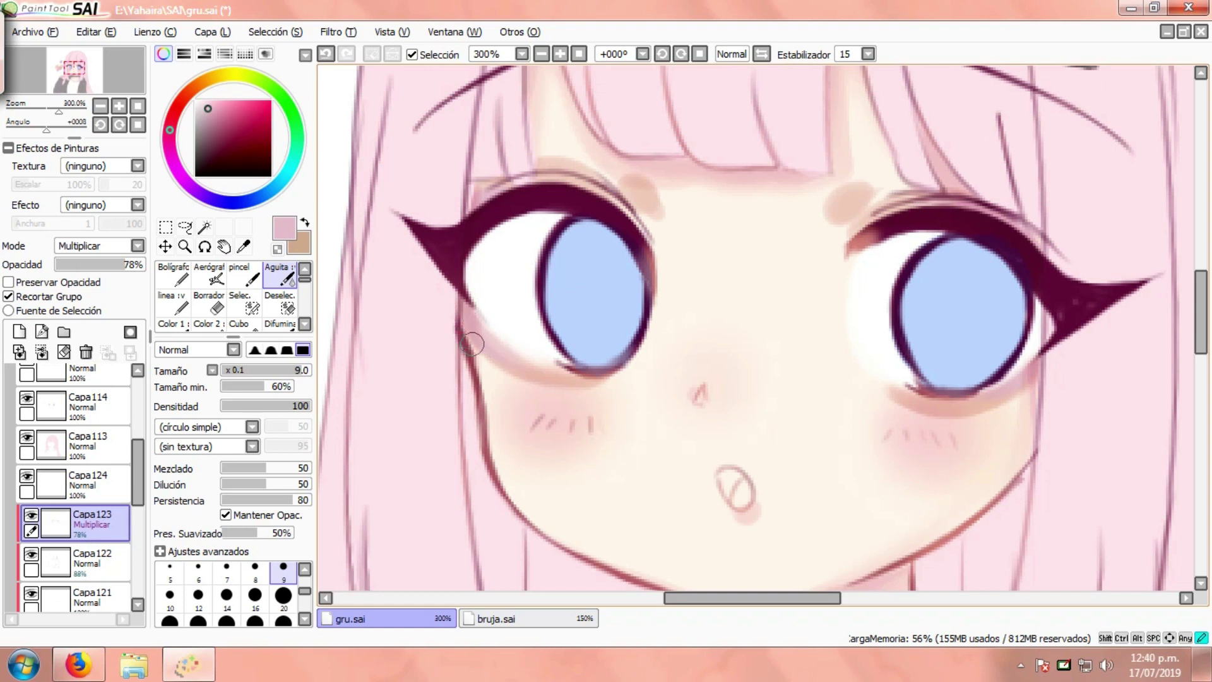
left_click_drag(460, 323, 506, 361)
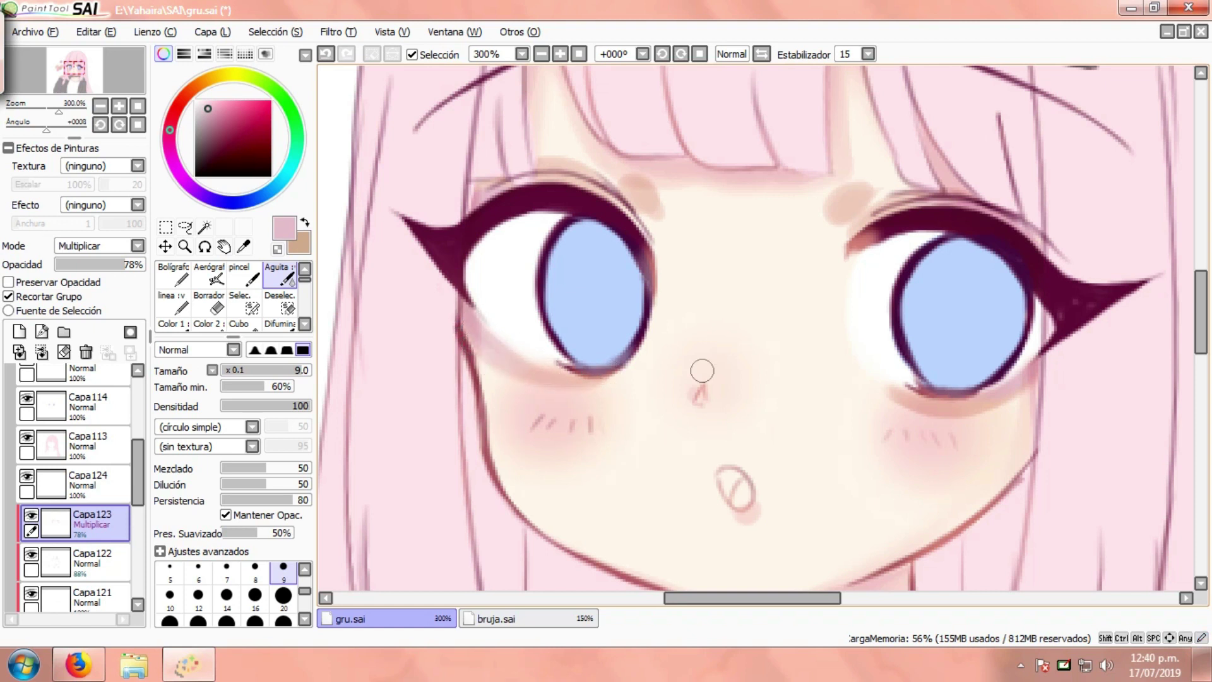
left_click_drag(910, 408, 932, 404)
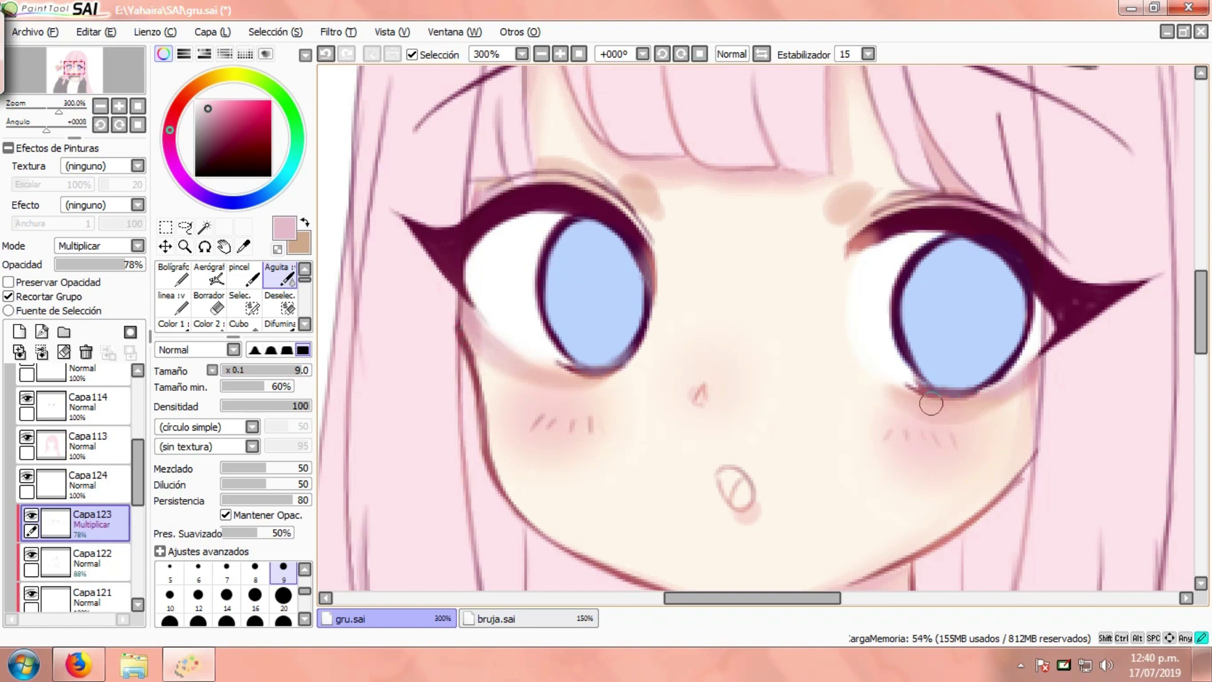
scroll(527, 338, "down", 2)
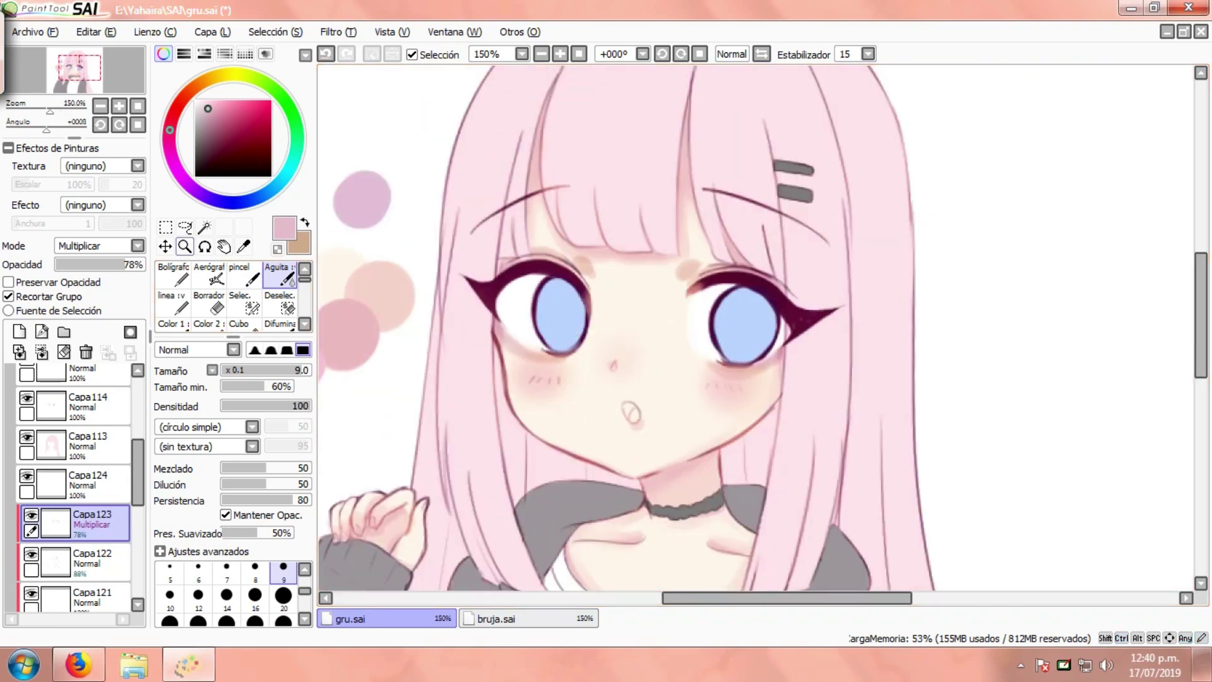
Transform the shadows on Capa123 by compressing them slightly in height and free-deforming the lower corner on the hair-clip side outward.
key("m")
key("ctrl+t")
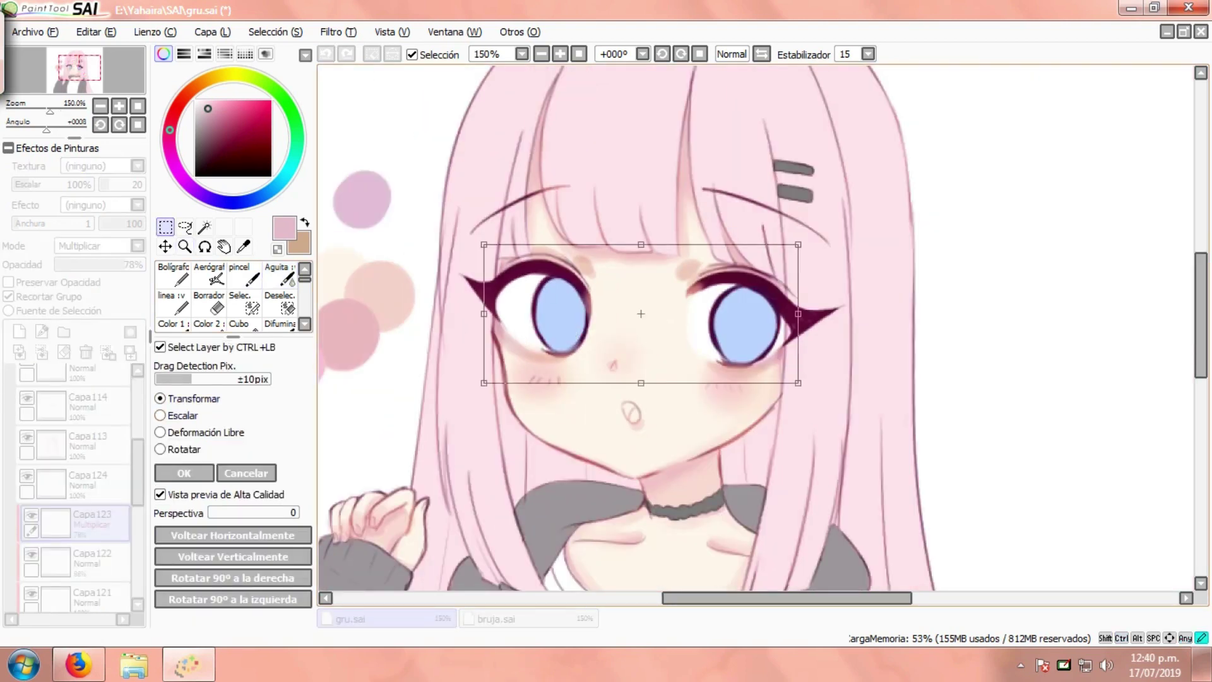
left_click_drag(641, 383, 641, 379)
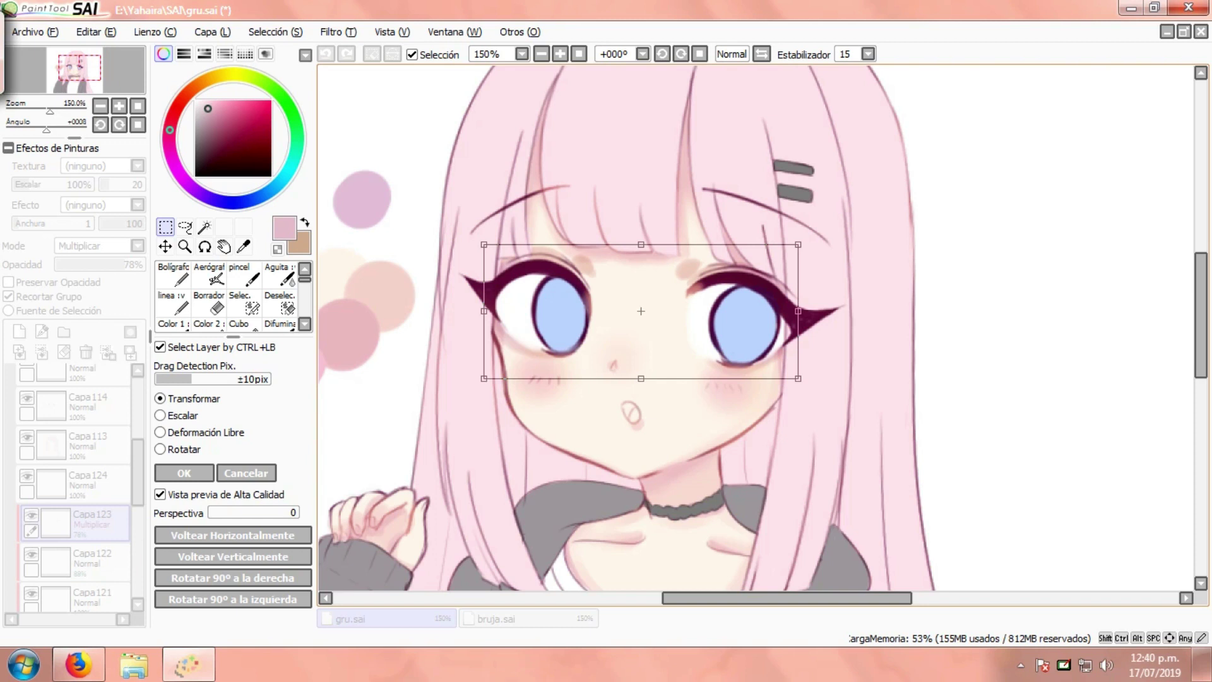
left_click_drag(641, 244, 641, 247)
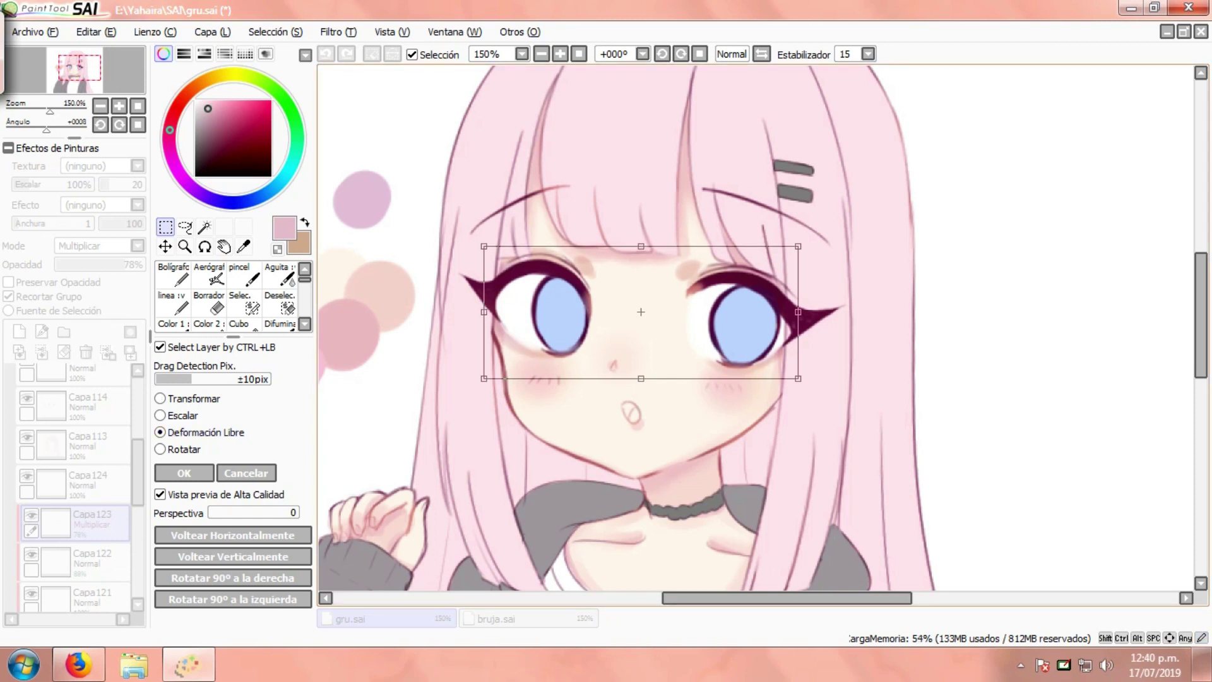
left_click_drag(798, 378, 804, 379)
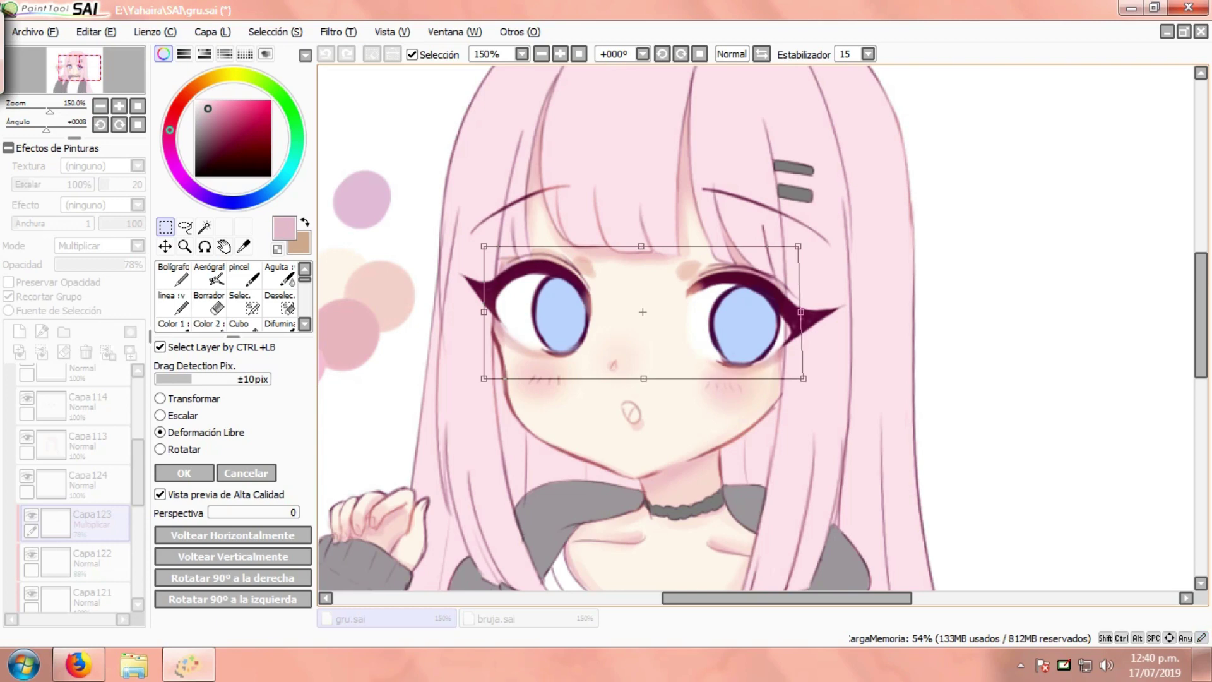
key("Return")
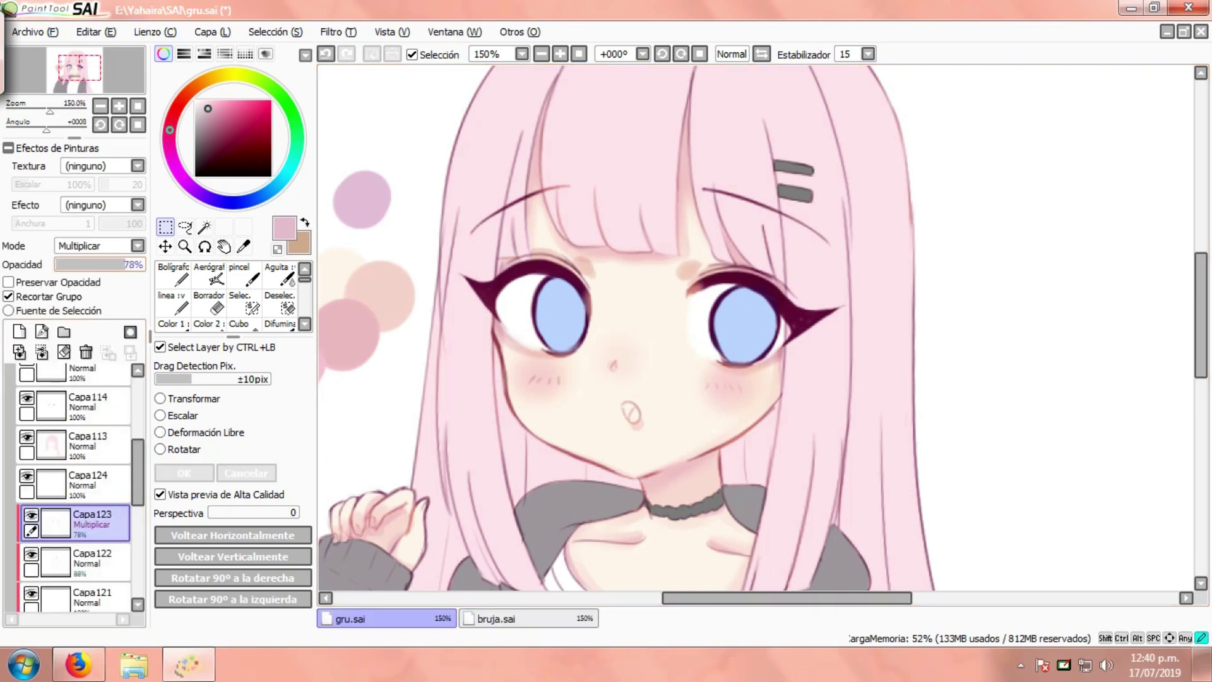
Raise Capa123's opacity to 90% and preserve the opacity of its painted pixels.
scroll(527, 312, "down", 3)
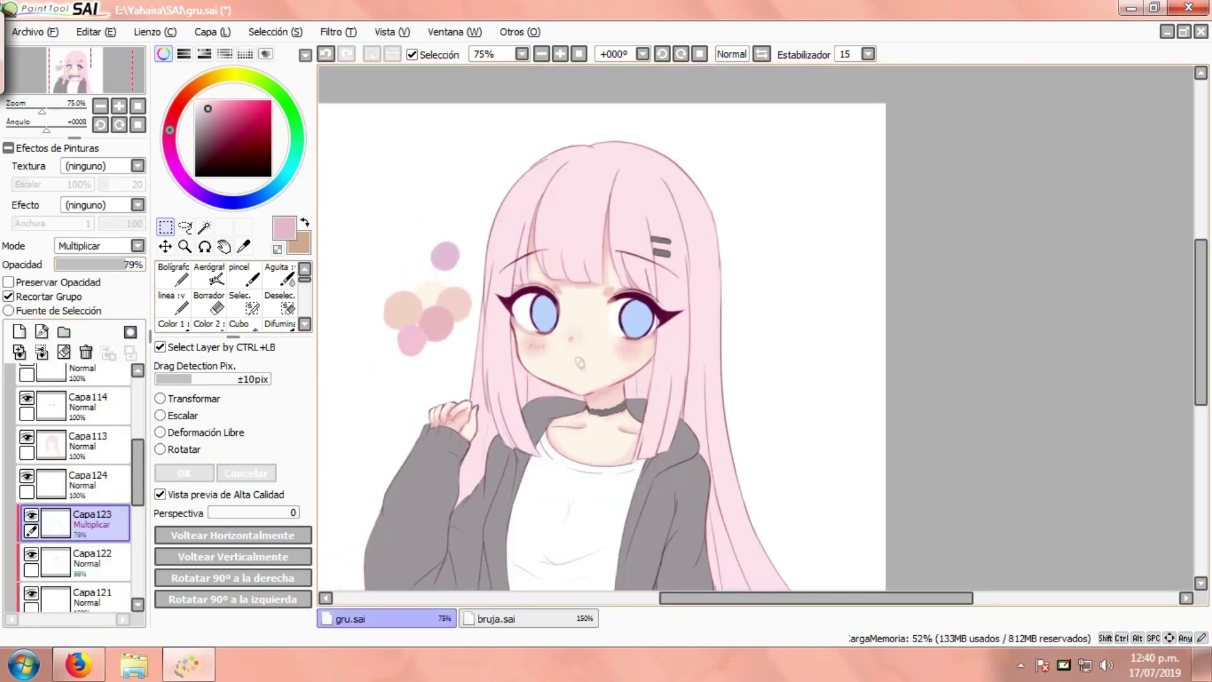
key("plus")
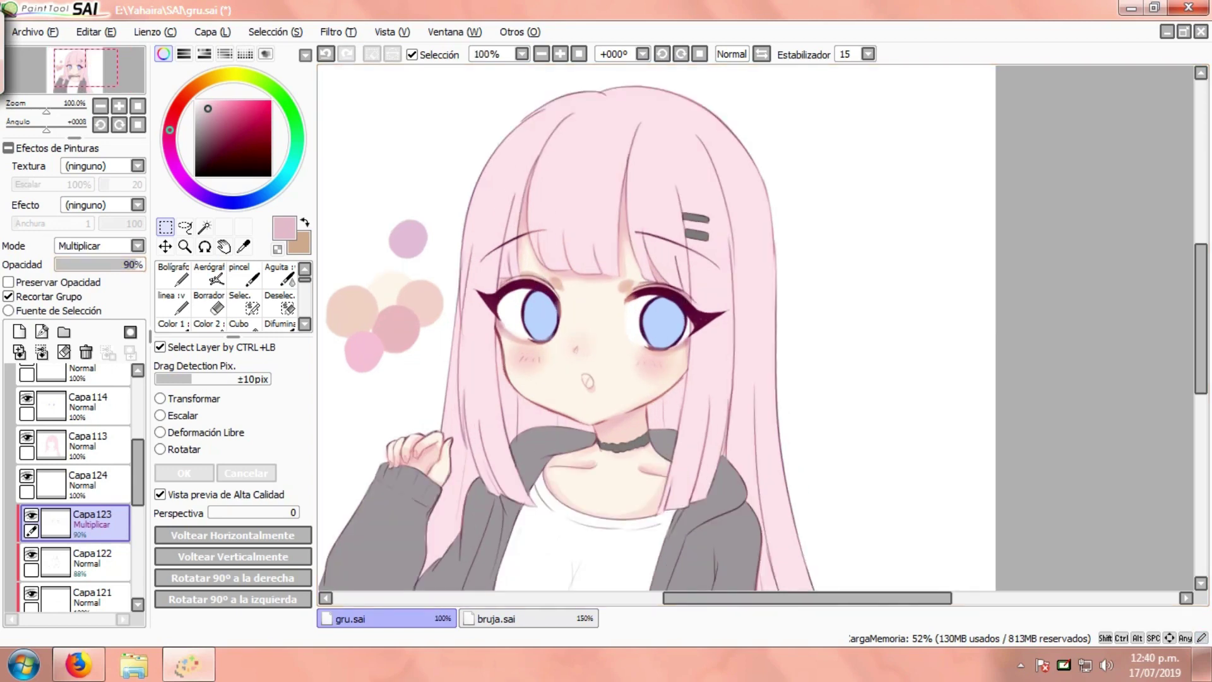
key("plus")
key("plus")
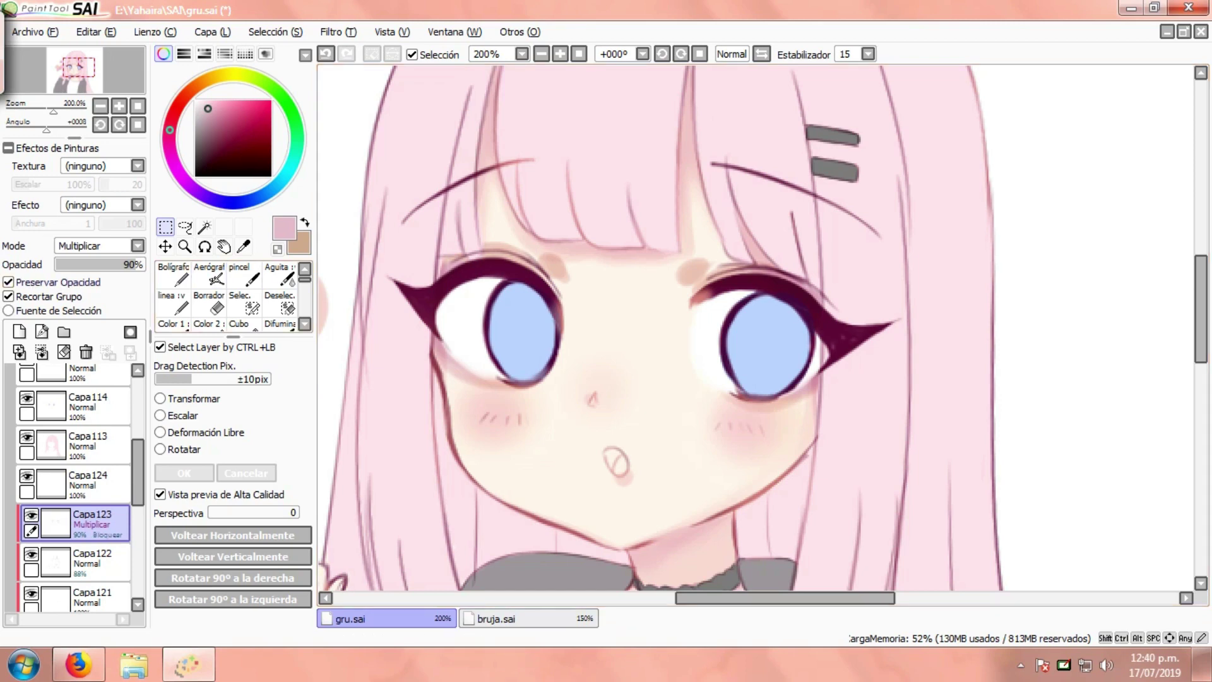
Airbrush a greyish mauve at size 20 over the shadows around the outer corners and lids of both eyes.
left_click(207, 118)
left_click(209, 276)
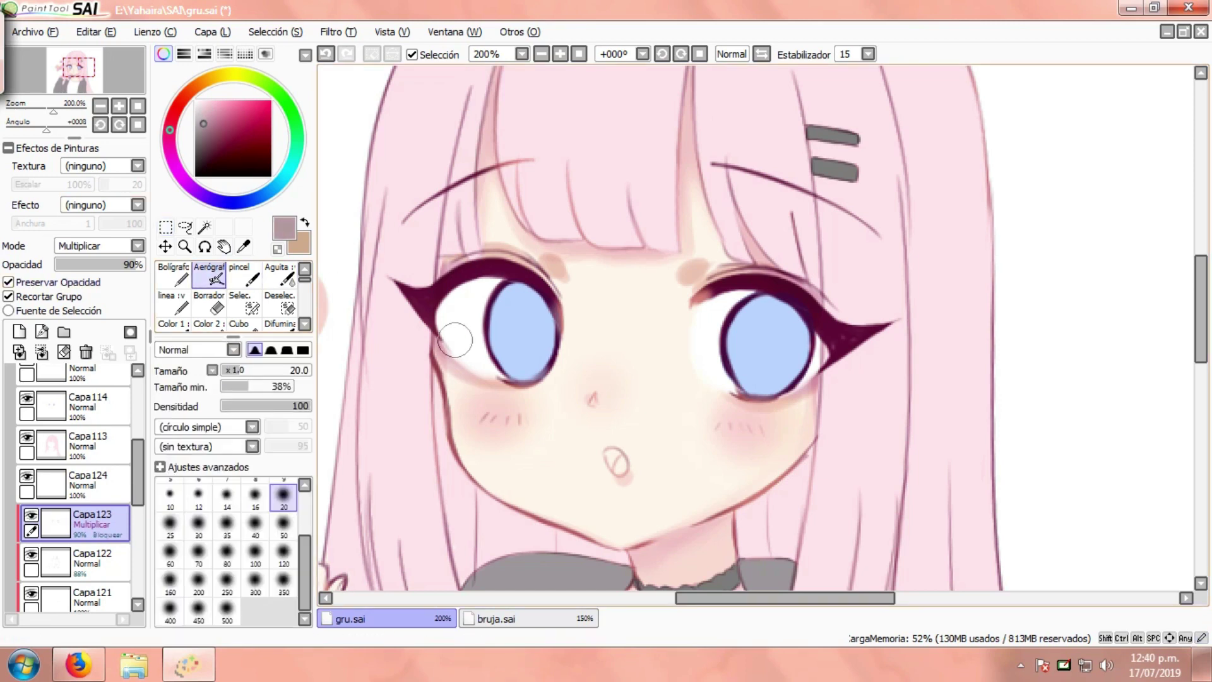
key("plus")
mouse_move(453, 340)
left_mouse_down()
mouse_move(437, 339)
mouse_move(461, 378)
mouse_move(430, 321)
left_mouse_up()
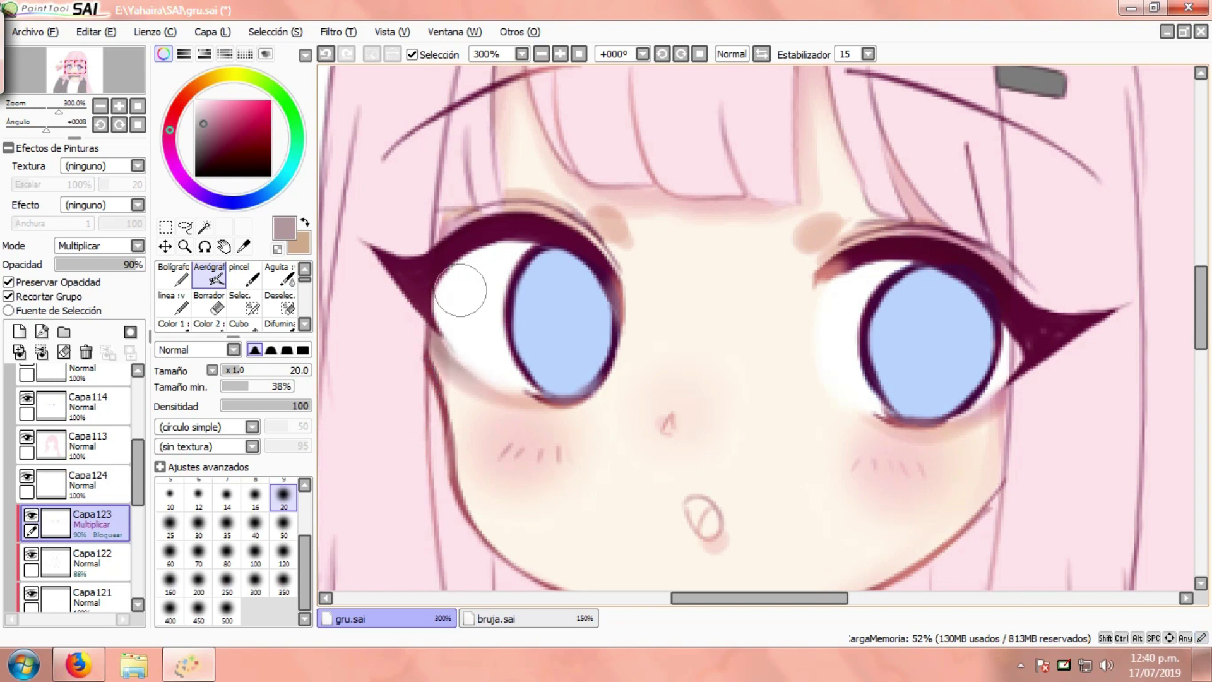
left_click_drag(434, 258, 478, 224)
left_click_drag(446, 349, 437, 351)
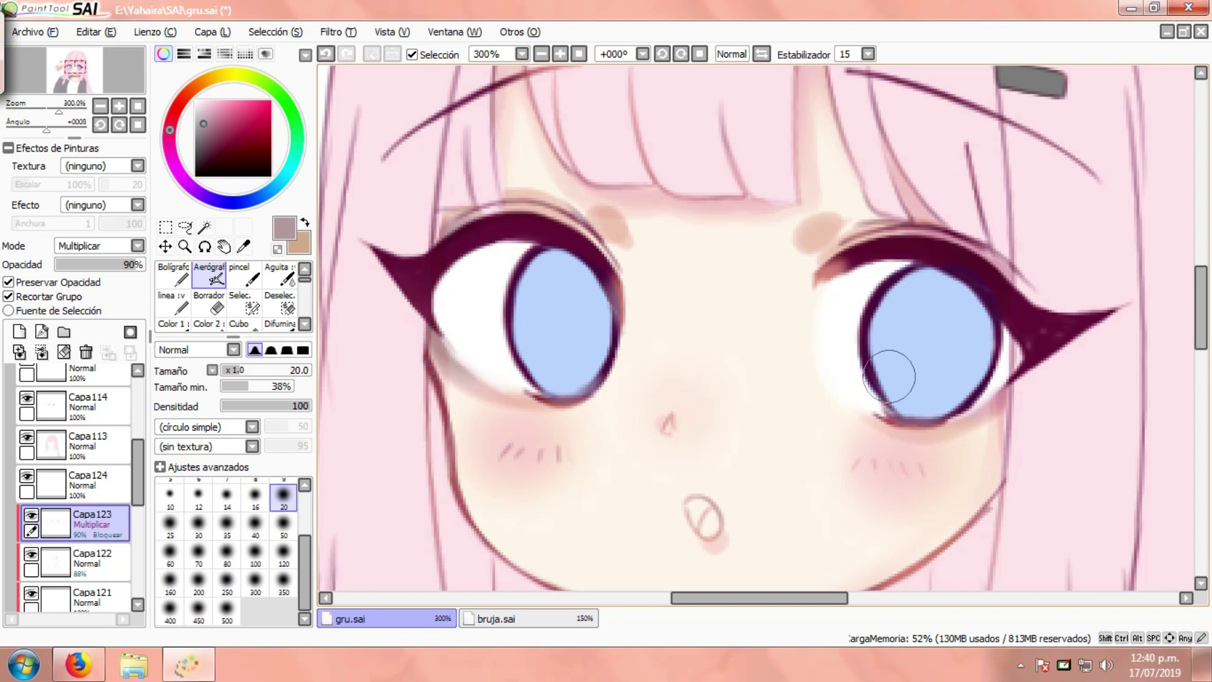
left_click_drag(1035, 368, 998, 402)
left_click_drag(1019, 378, 976, 414)
mouse_move(1030, 311)
left_mouse_down()
mouse_move(957, 246)
mouse_move(916, 231)
left_mouse_up()
scroll(518, 285, "down", 1)
scroll(513, 284, "down", 2)
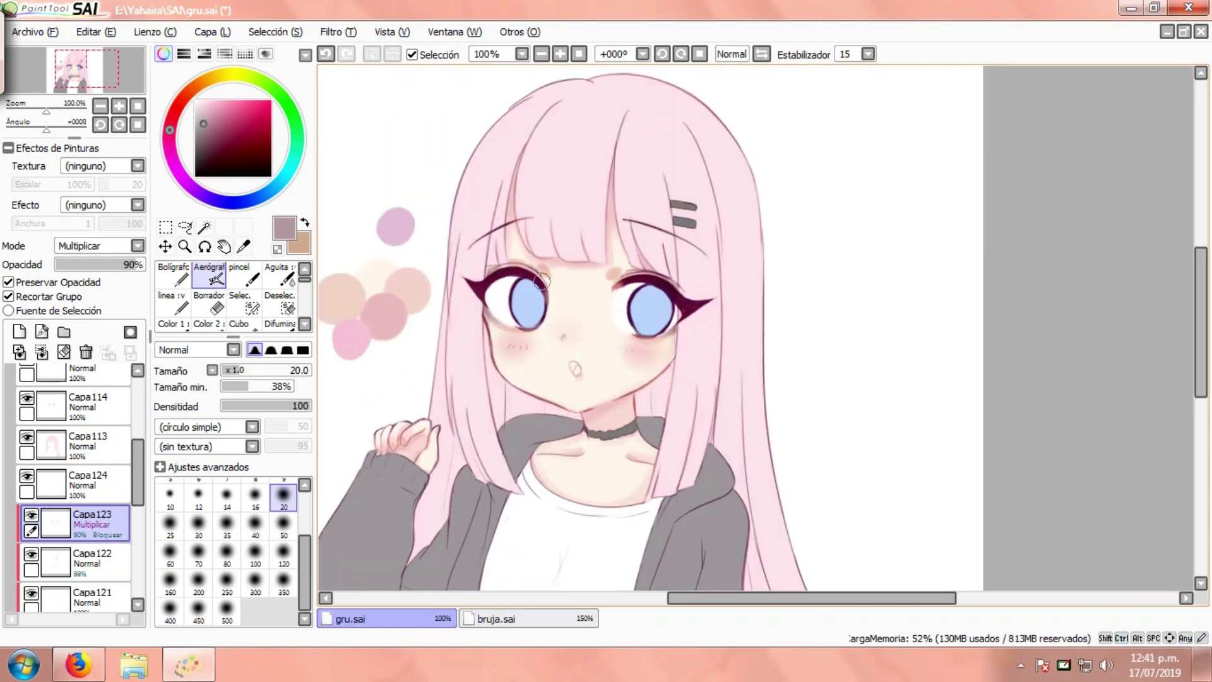
Mirror the view, stop preserving Capa123's opacity, and blend the shadow spots above both inner eye corners with sampled peach and the Aguita brush.
left_click(762, 54)
scroll(712, 344, "up", 2)
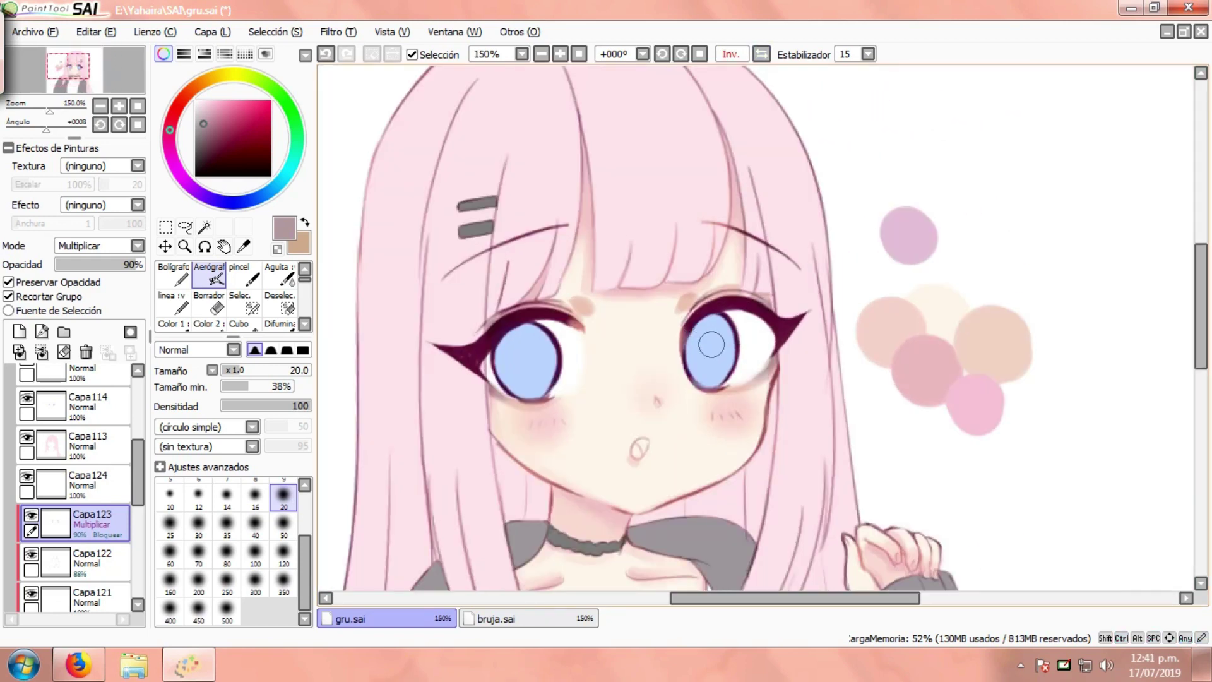
scroll(711, 344, "up", 1)
left_click(38, 282)
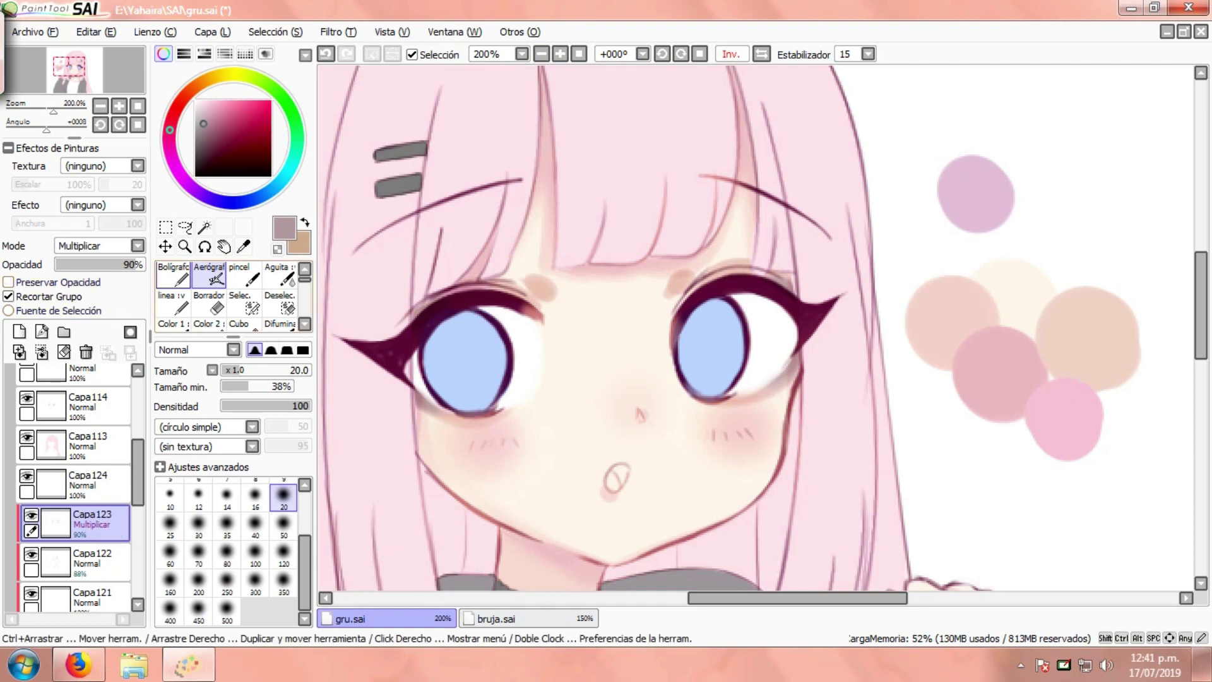
left_click(243, 246)
left_click(544, 287)
left_click(279, 276)
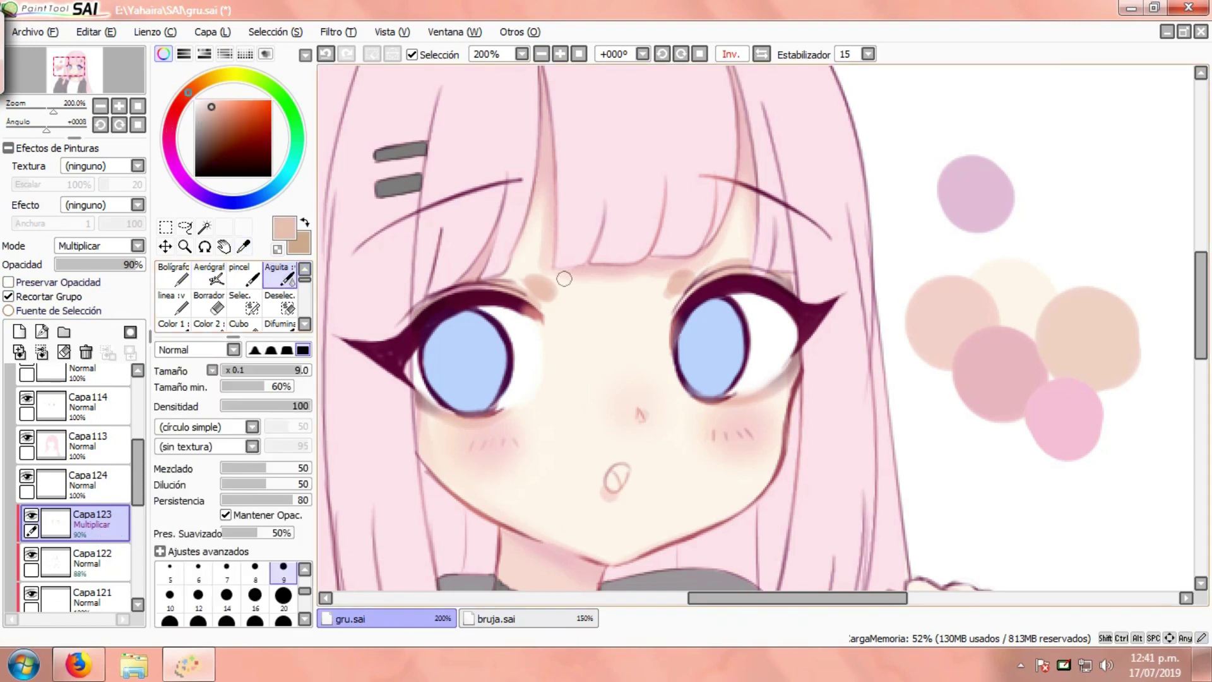
scroll(541, 284, "up", 1)
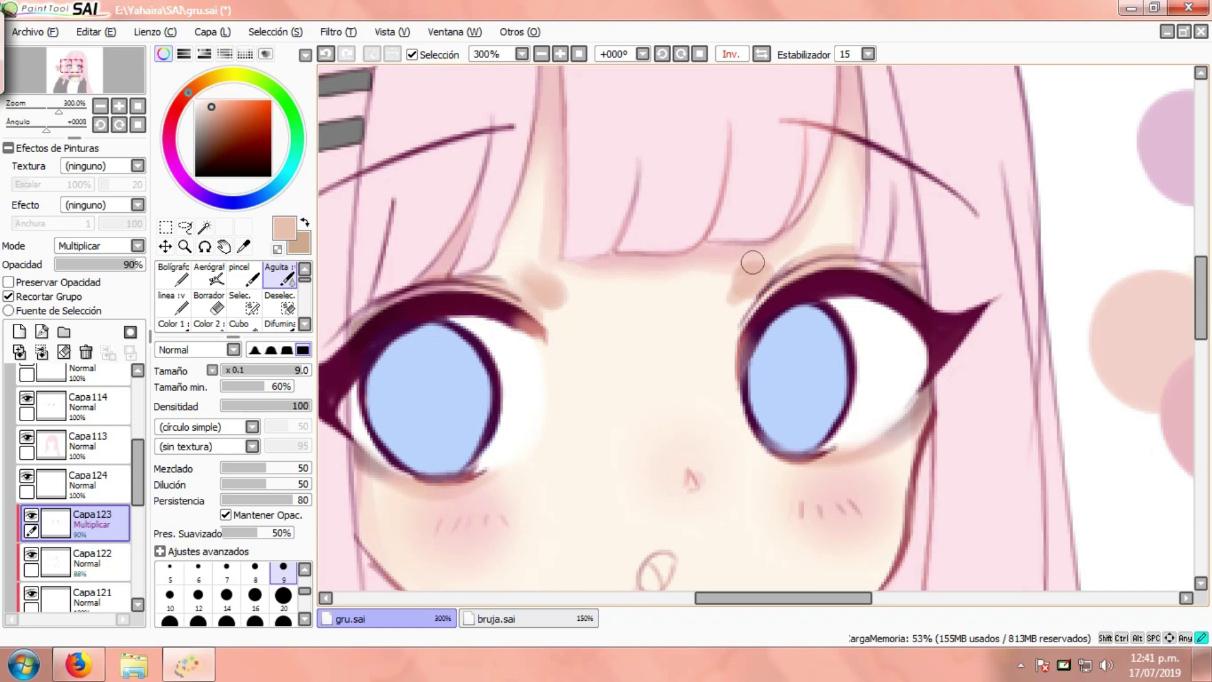
mouse_move(753, 263)
left_mouse_down()
mouse_move(737, 298)
mouse_move(770, 270)
left_mouse_up()
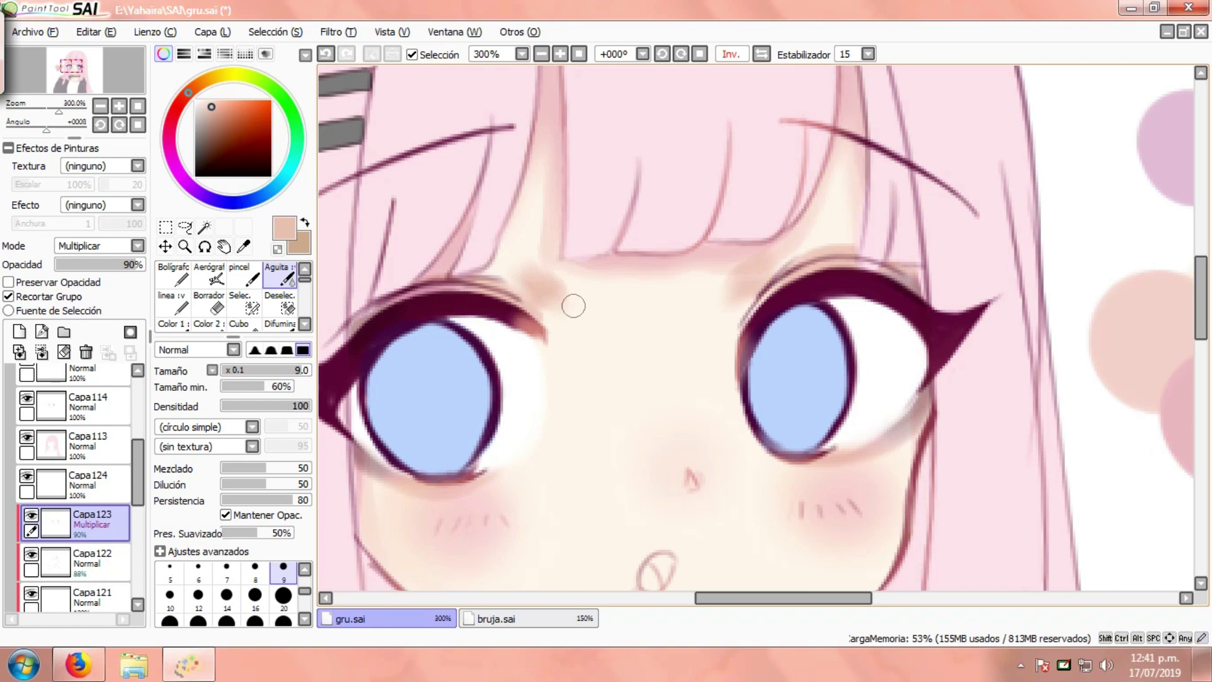
scroll(591, 290, "down", 1)
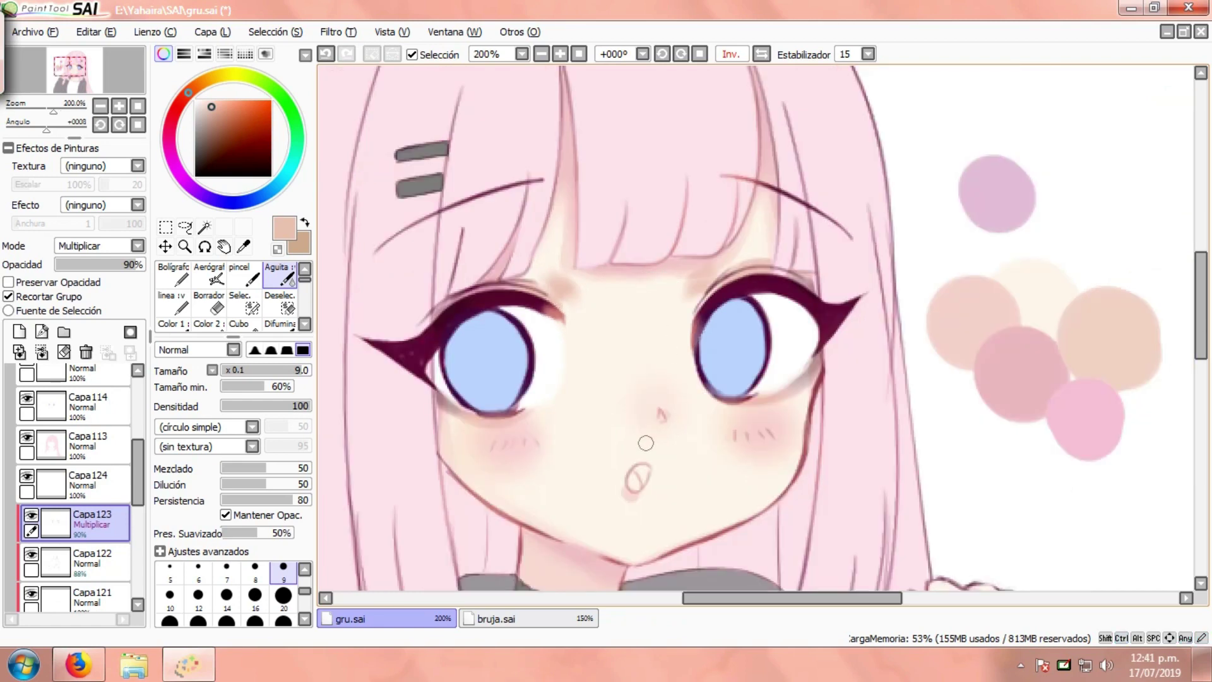
Shade the nose on Capa123 with peach using the Aguita brush at size 9, and soften the spot with the Difumina brush.
scroll(646, 443, "up", 1)
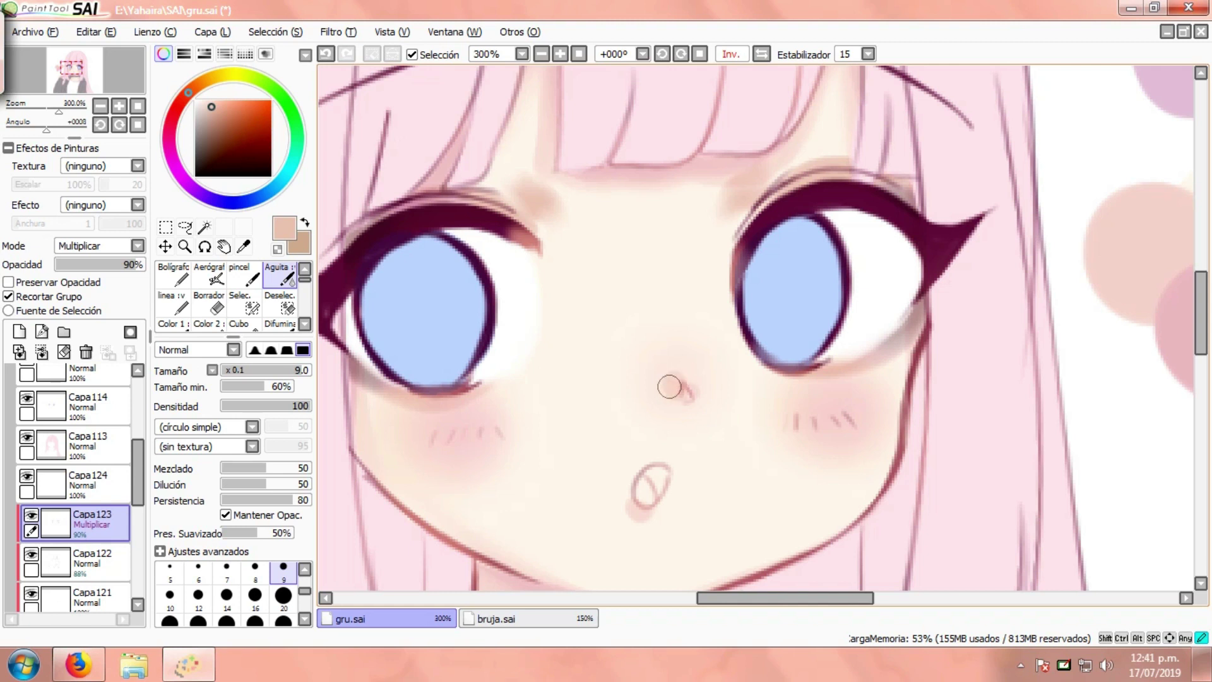
left_click_drag(670, 387, 683, 390)
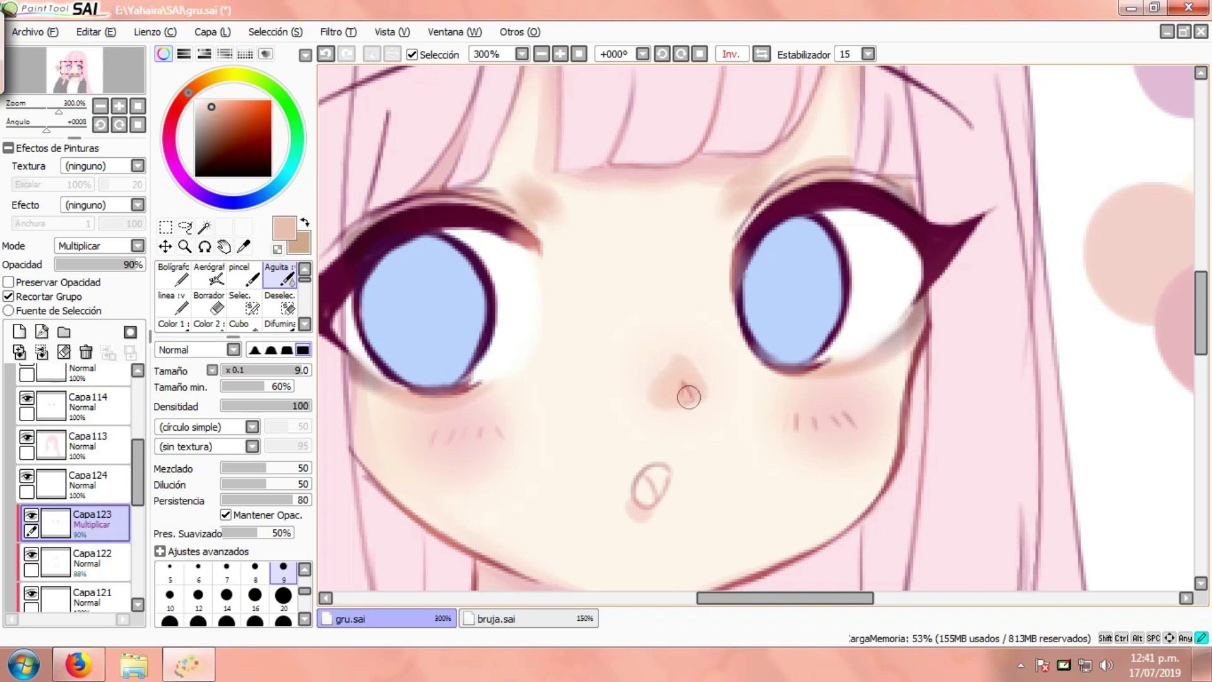
left_click(279, 323)
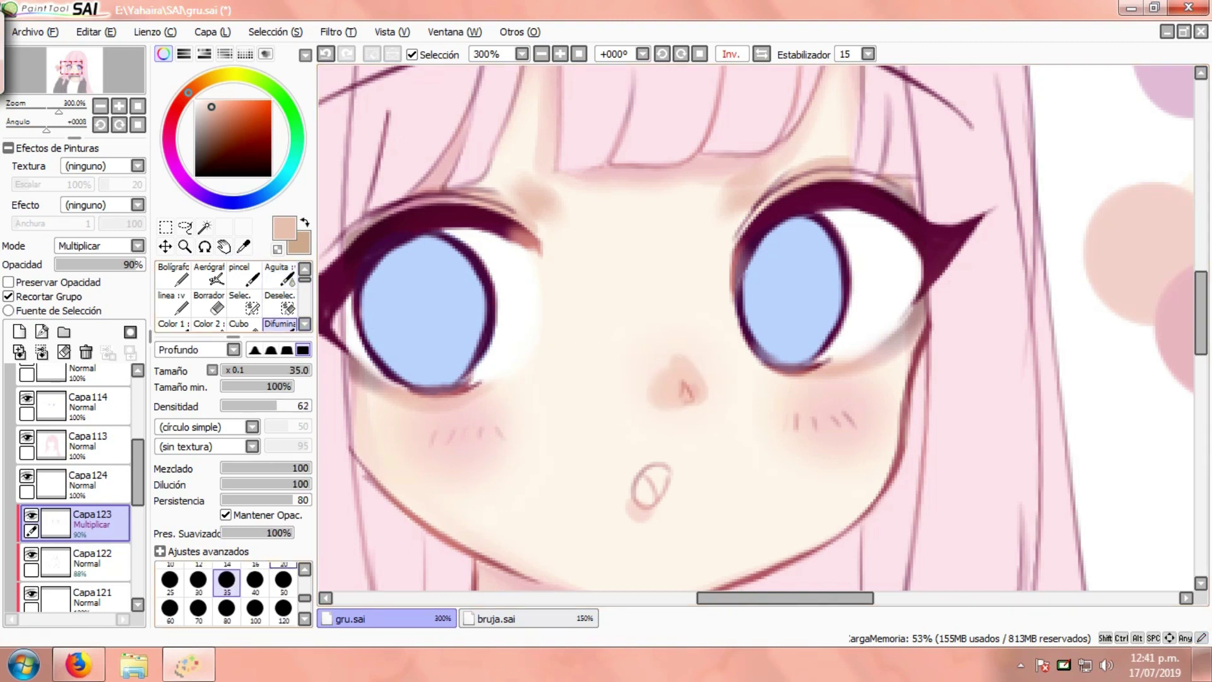
mouse_move(685, 381)
left_mouse_down()
mouse_move(636, 379)
mouse_move(650, 352)
left_mouse_up()
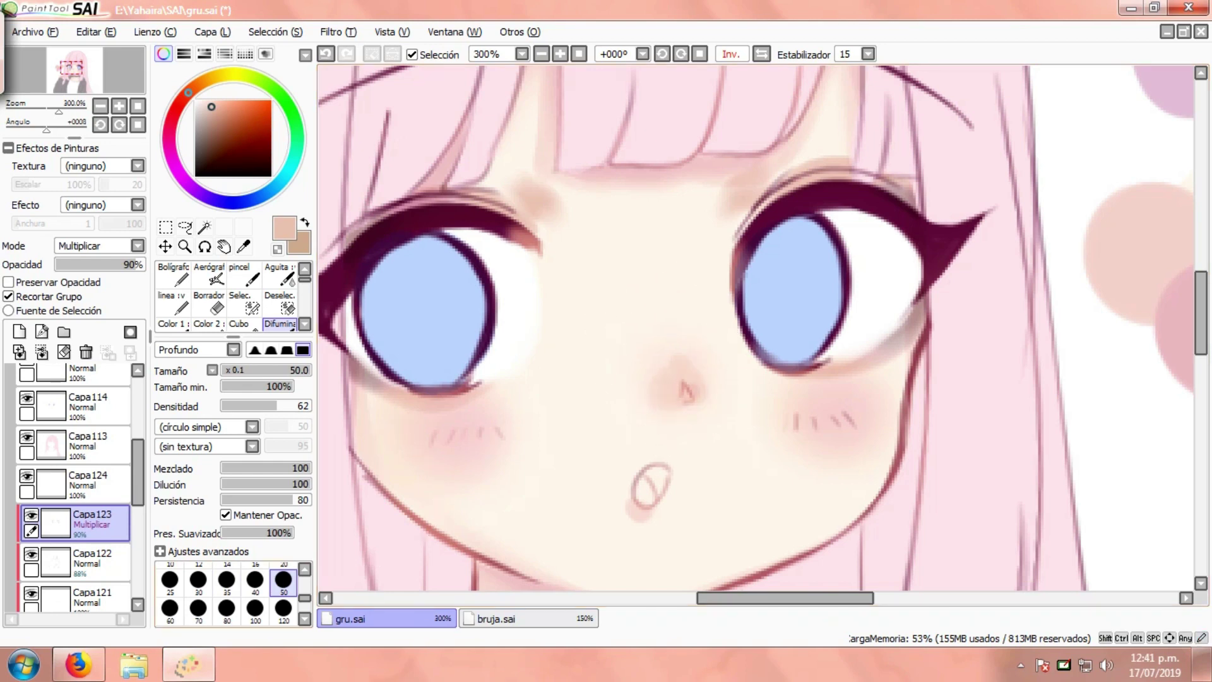
left_click(284, 564)
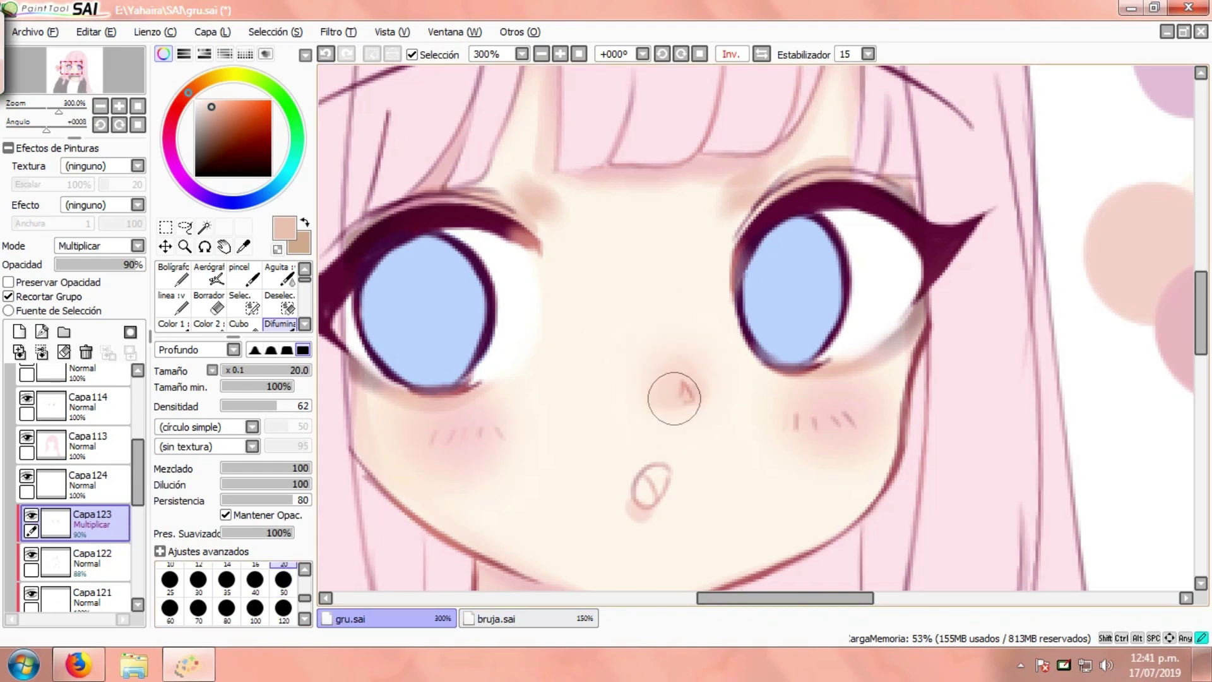
Turn off the mirrored view and check the face shading at several zoom levels.
scroll(736, 353, "down", 1)
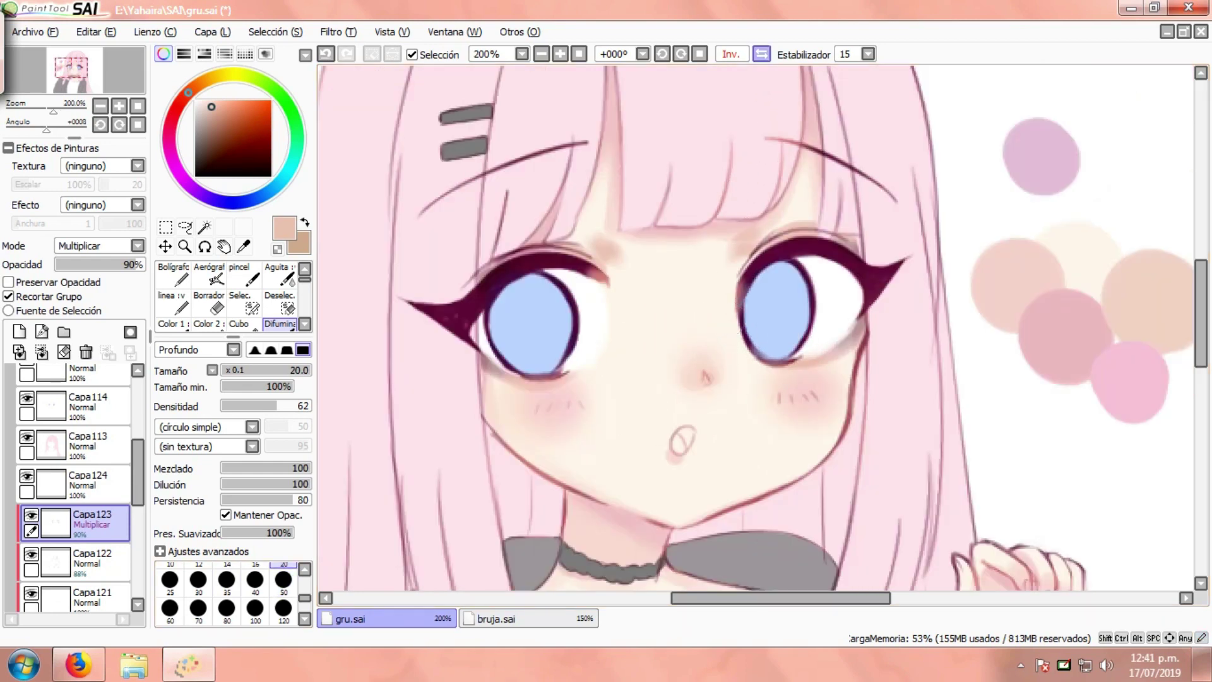
left_click(761, 54)
left_click_drag(813, 380, 525, 357, "space")
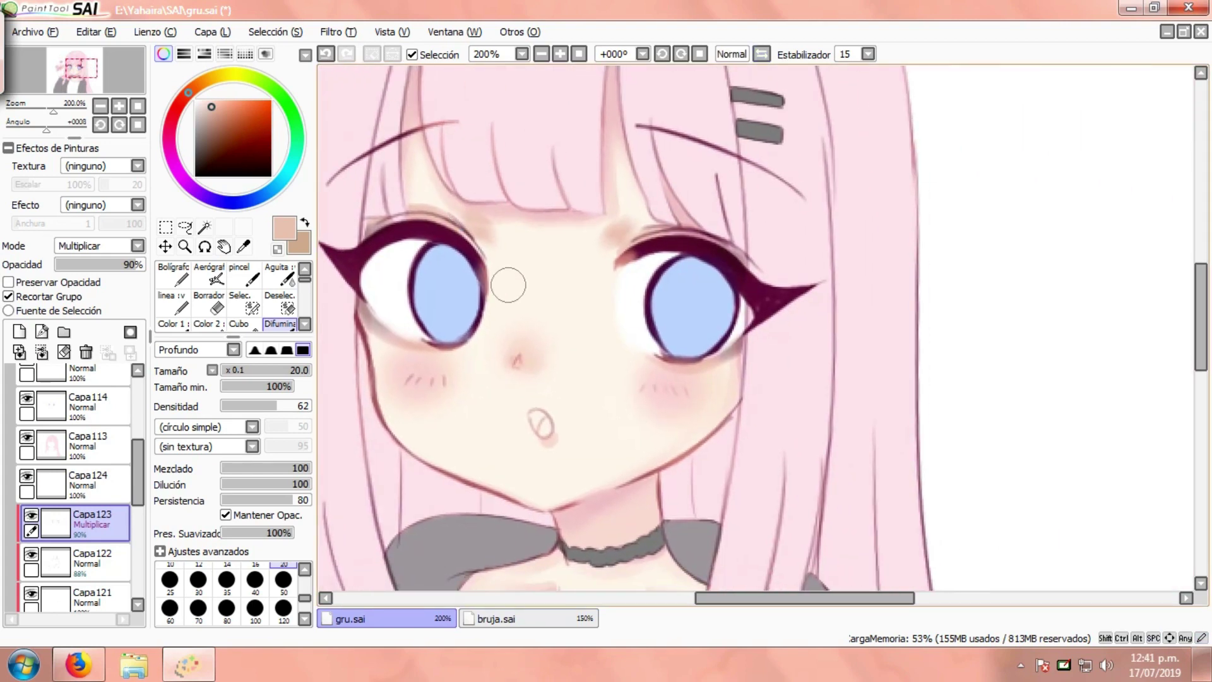
key("ctrl+minus")
scroll(542, 356, "down", 3)
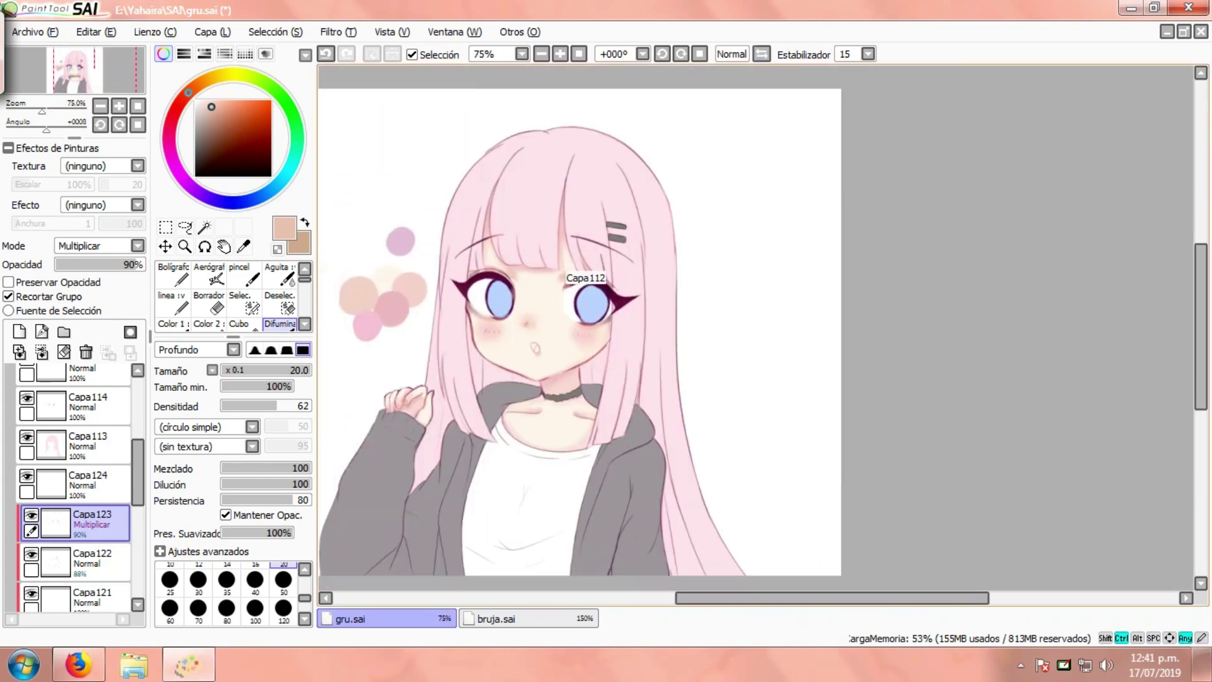
scroll(542, 295, "up", 4)
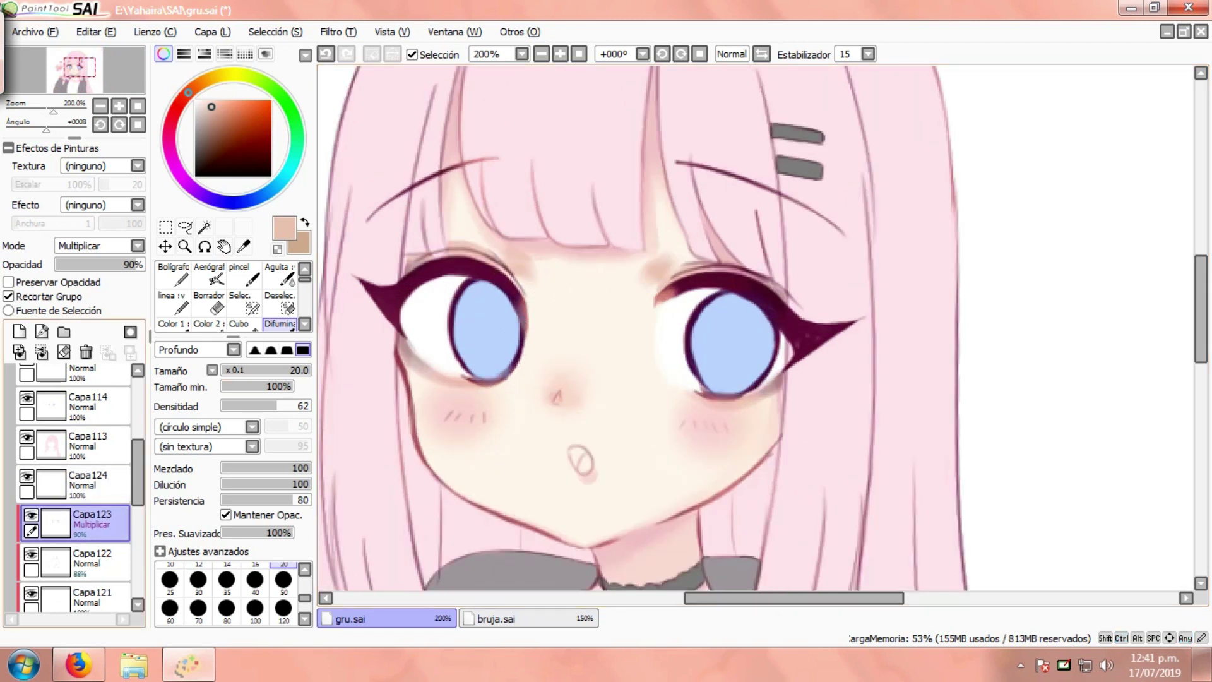
Sample the greyish pink under the far eye and paint a lower-lid shadow beneath the hair-clip-side eye with the Aguita brush at size 9.
left_click(244, 247)
left_click(432, 373)
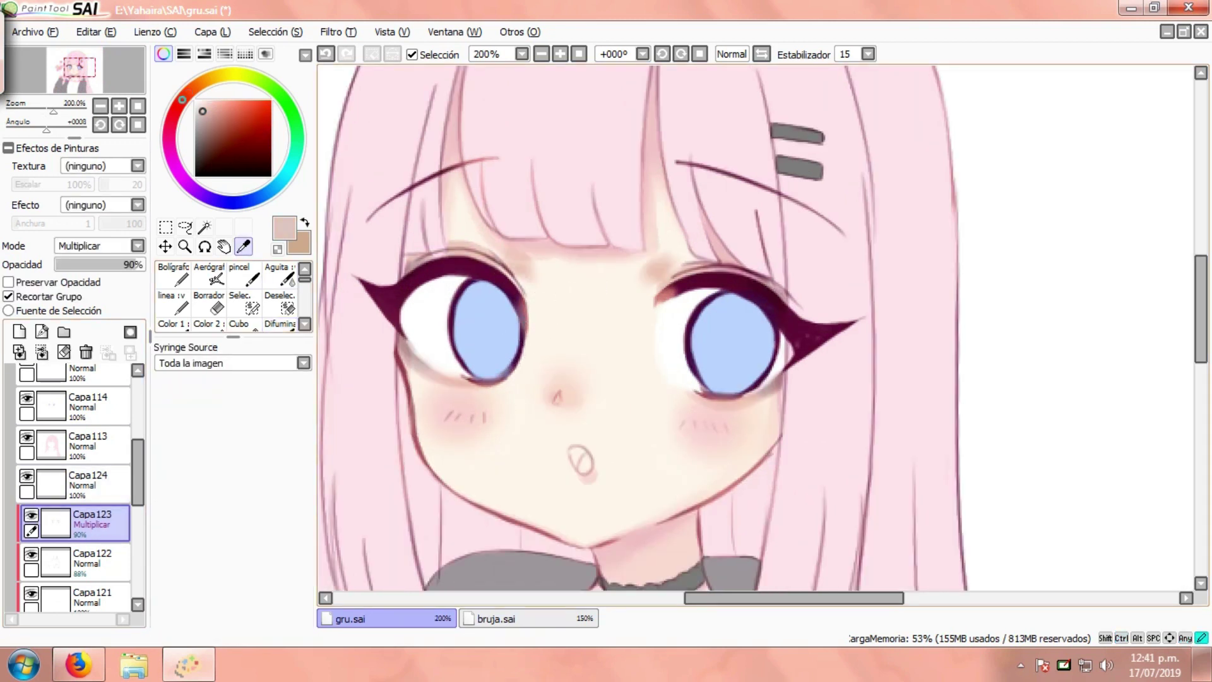
left_click(209, 324)
scroll(671, 399, "up", 2)
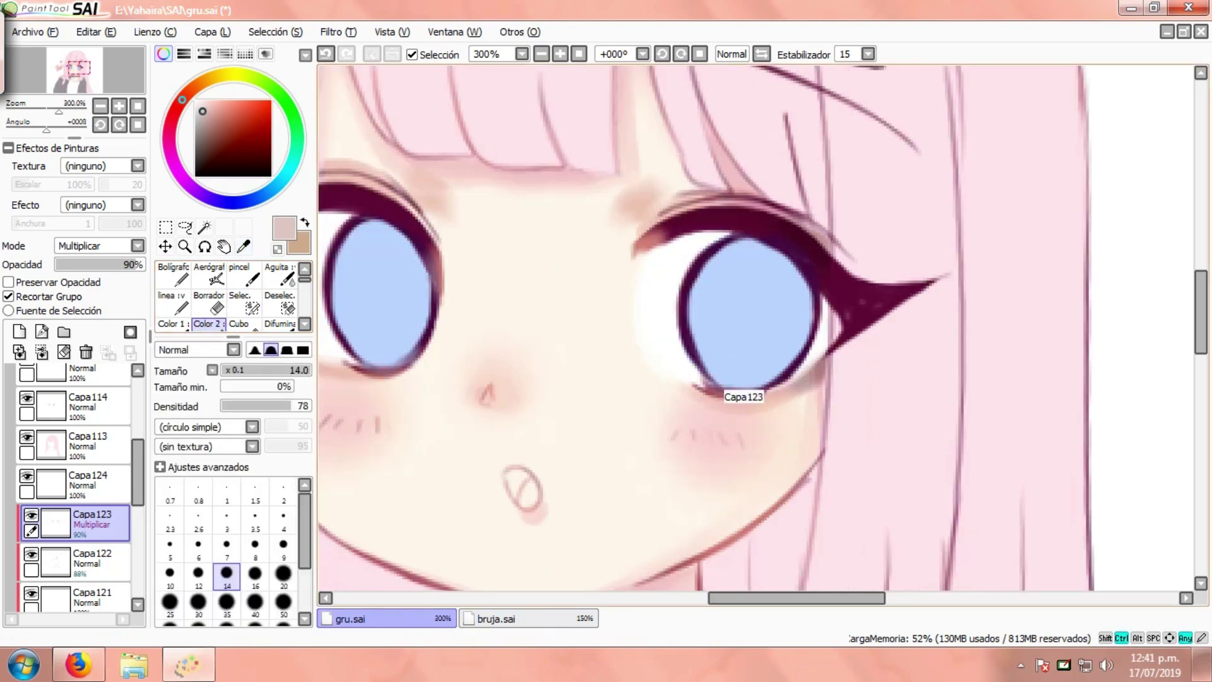
left_click(283, 547)
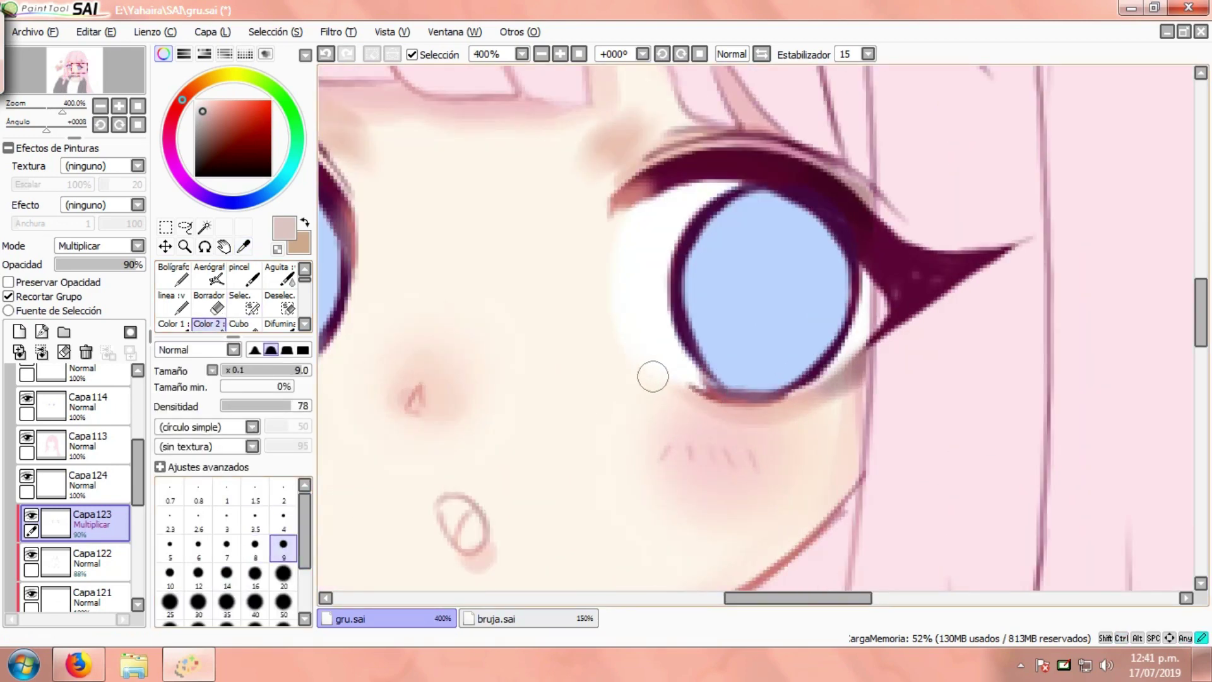
left_click(279, 276)
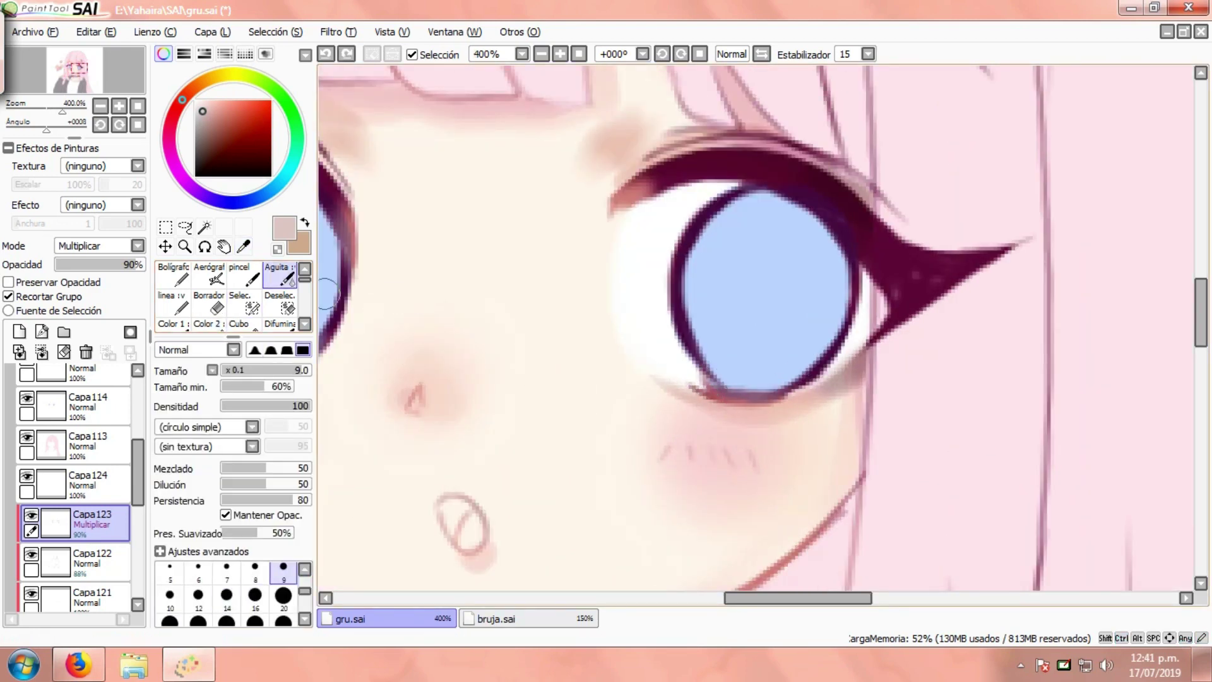
mouse_move(768, 413)
left_mouse_down()
mouse_move(732, 413)
mouse_move(641, 376)
mouse_move(726, 406)
mouse_move(664, 382)
left_mouse_up()
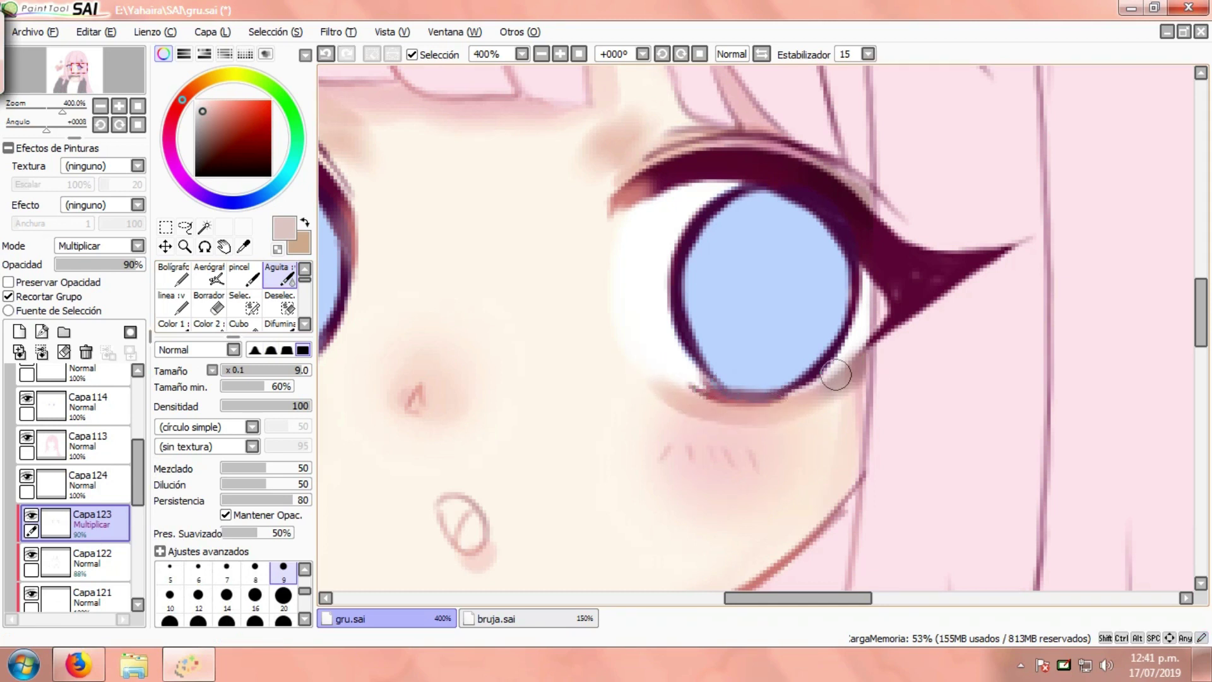
left_click_drag(836, 375, 733, 399)
left_click_drag(842, 374, 741, 396)
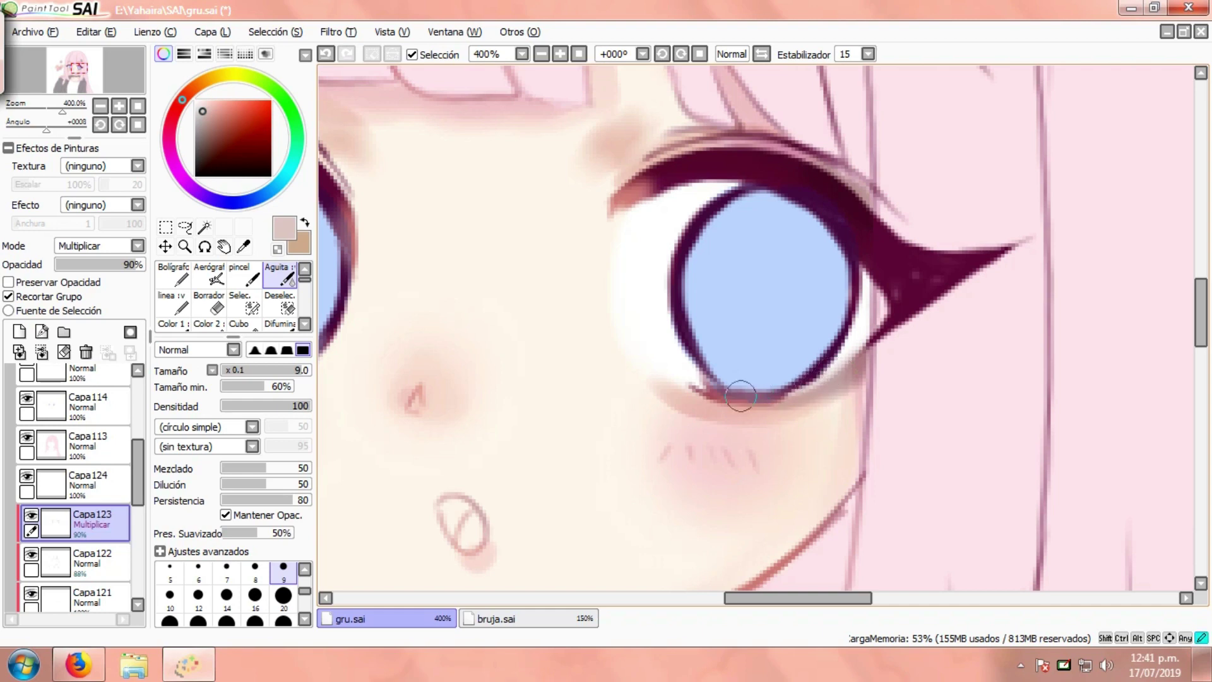
left_click_drag(684, 362, 922, 355)
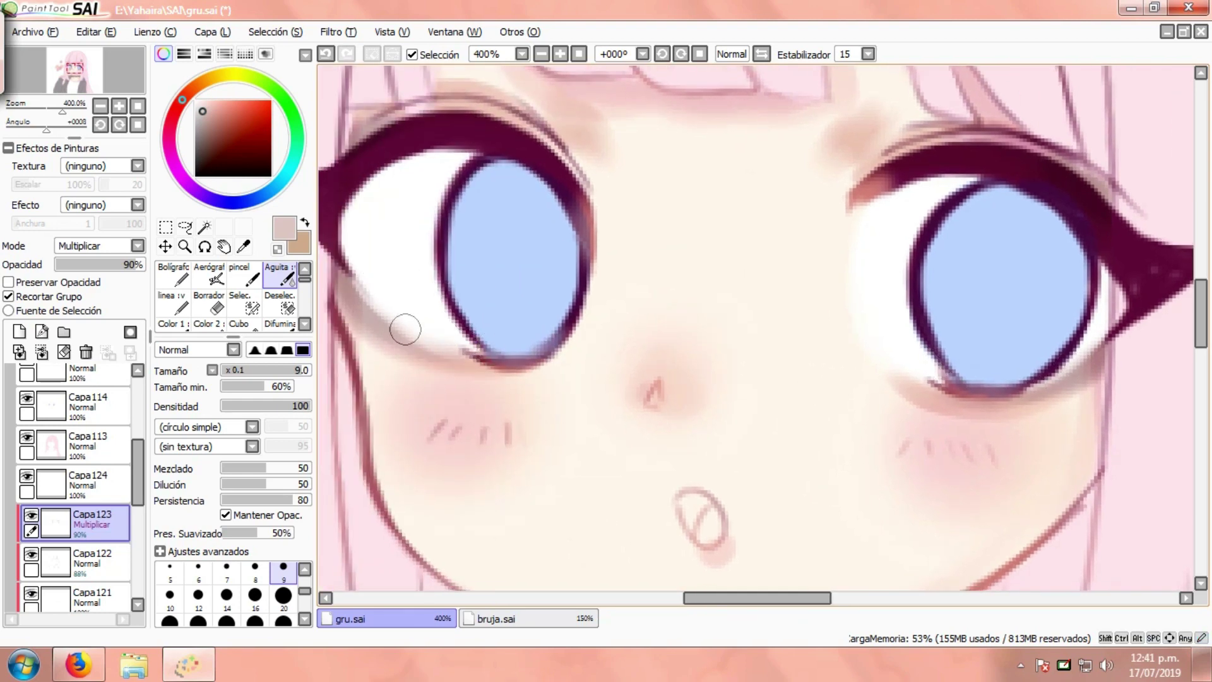
Adjust Capa123 with the hue and saturation filter, setting saturation to +12 and luminance to +12.
scroll(395, 342, "down", 1)
scroll(396, 342, "down", 3)
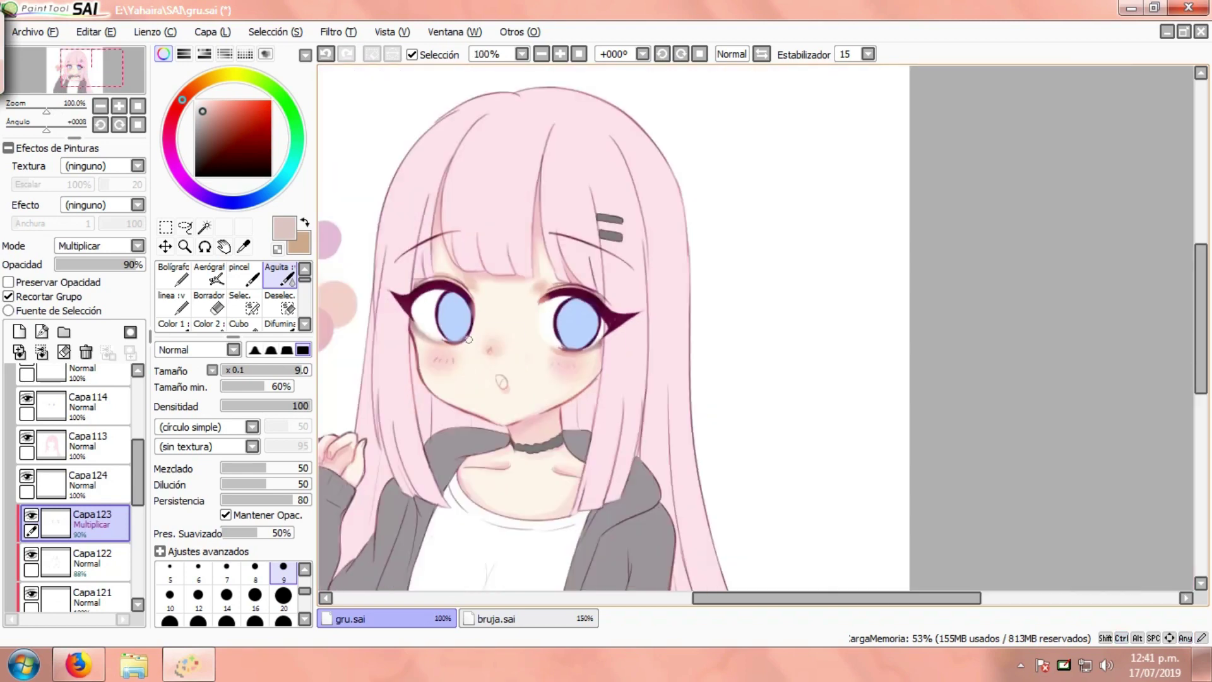
scroll(439, 313, "down", 1)
scroll(482, 314, "up", 2)
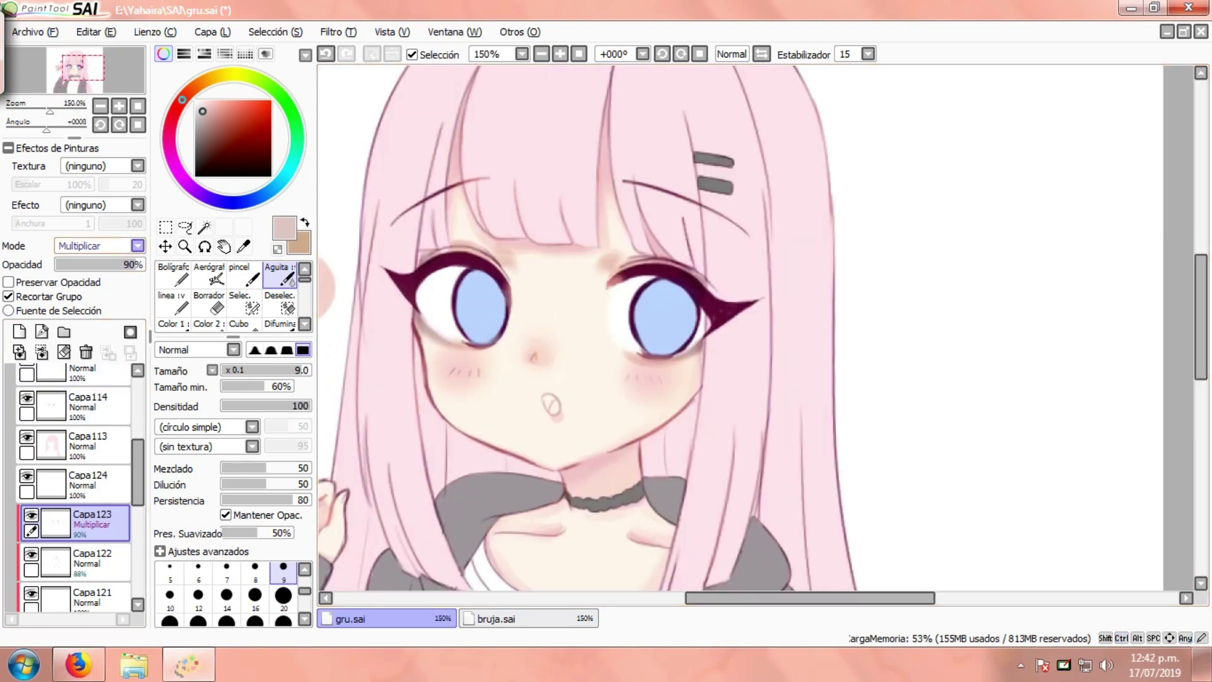
key("ctrl+u")
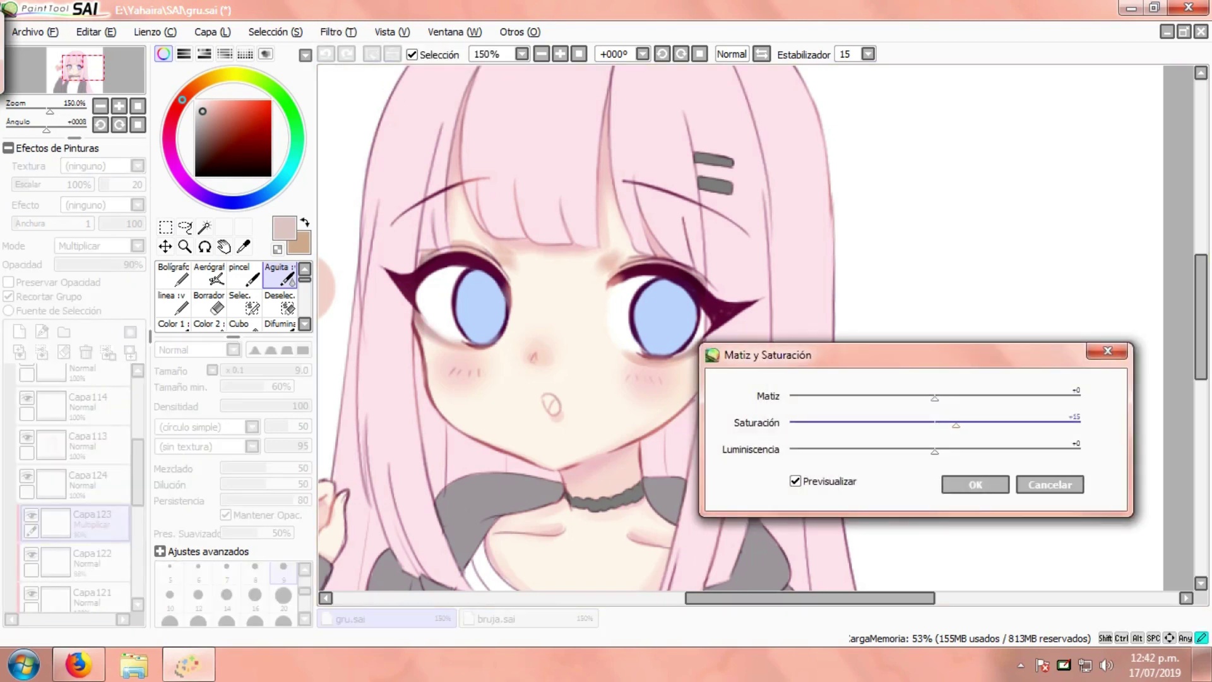
left_click_drag(957, 424, 951, 425)
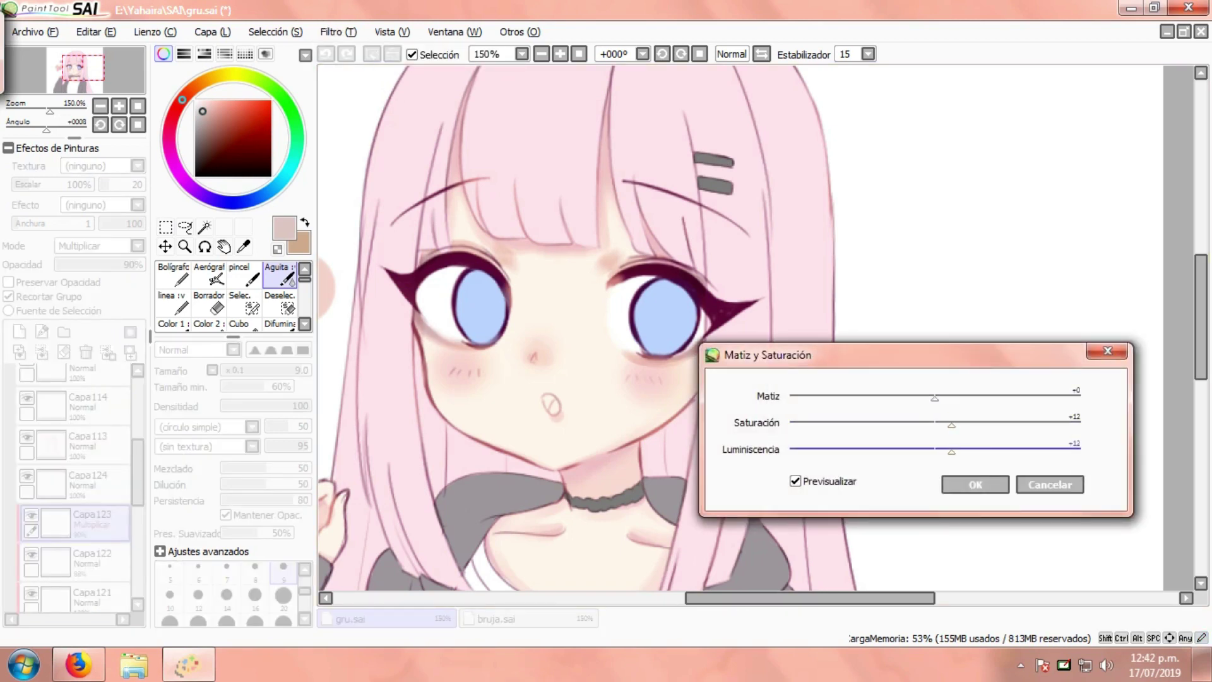
left_click(976, 485)
Darken the eye whites on Capa124 slightly by lowering their luminance with the hue and saturation filter.
scroll(532, 301, "down", 3)
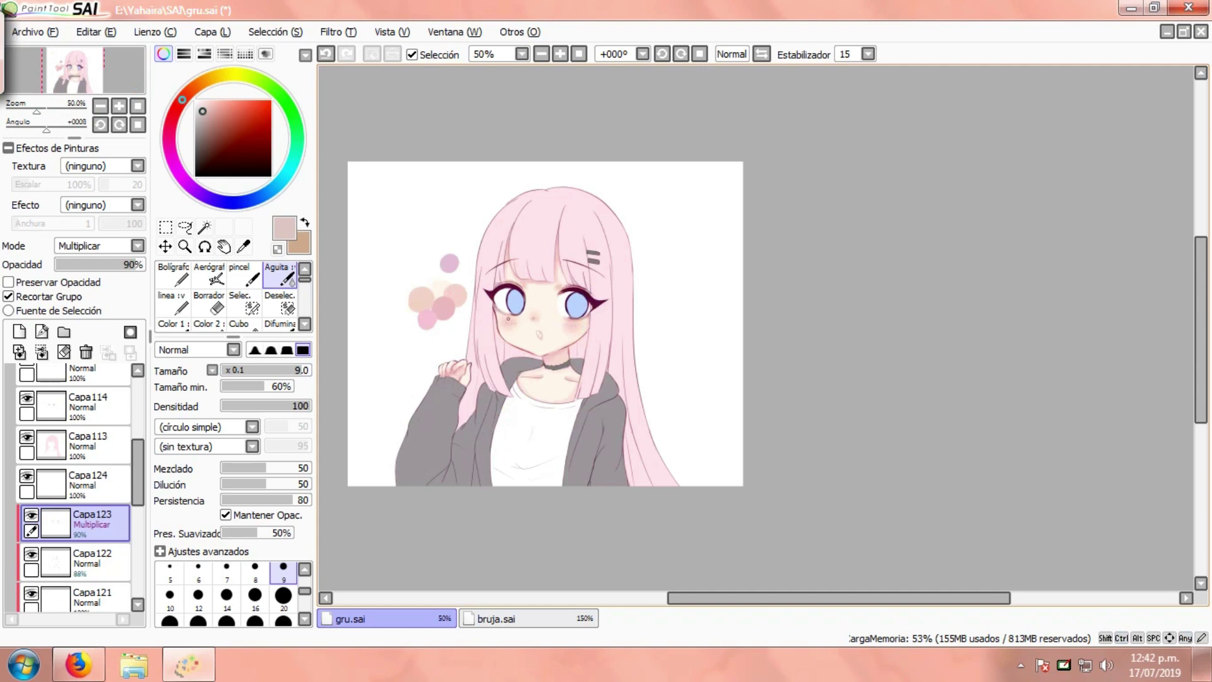
scroll(571, 303, "up", 2)
left_click(95, 483)
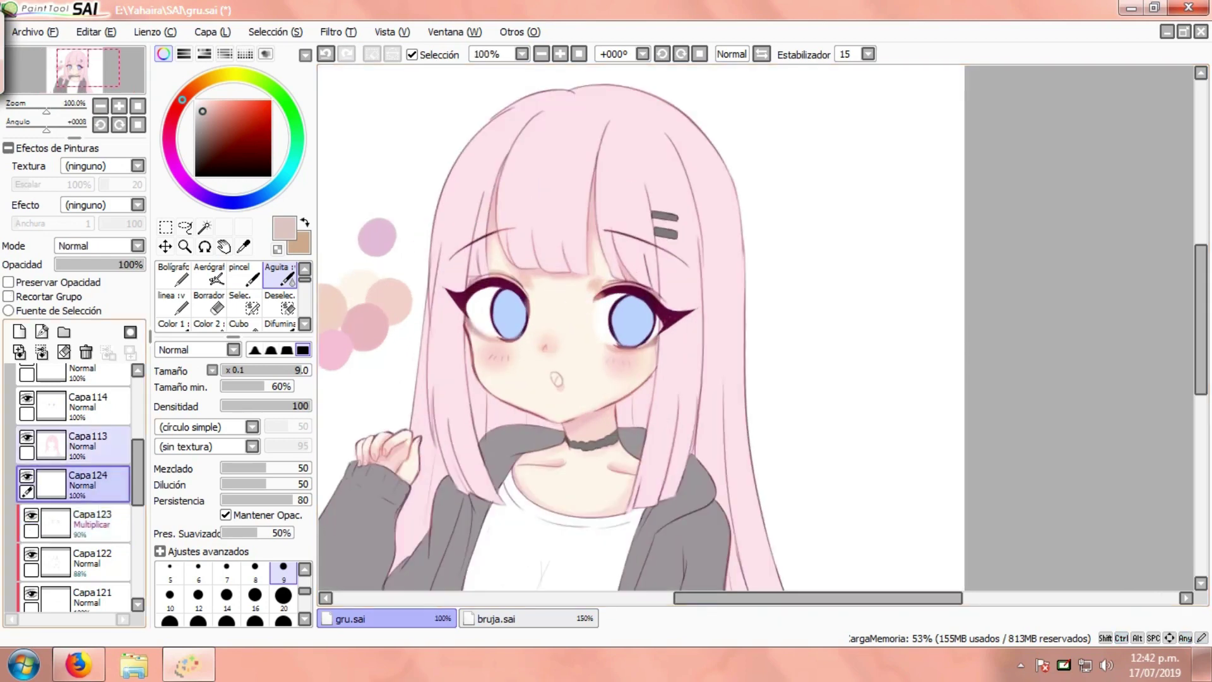
left_click(338, 32)
left_click(353, 50)
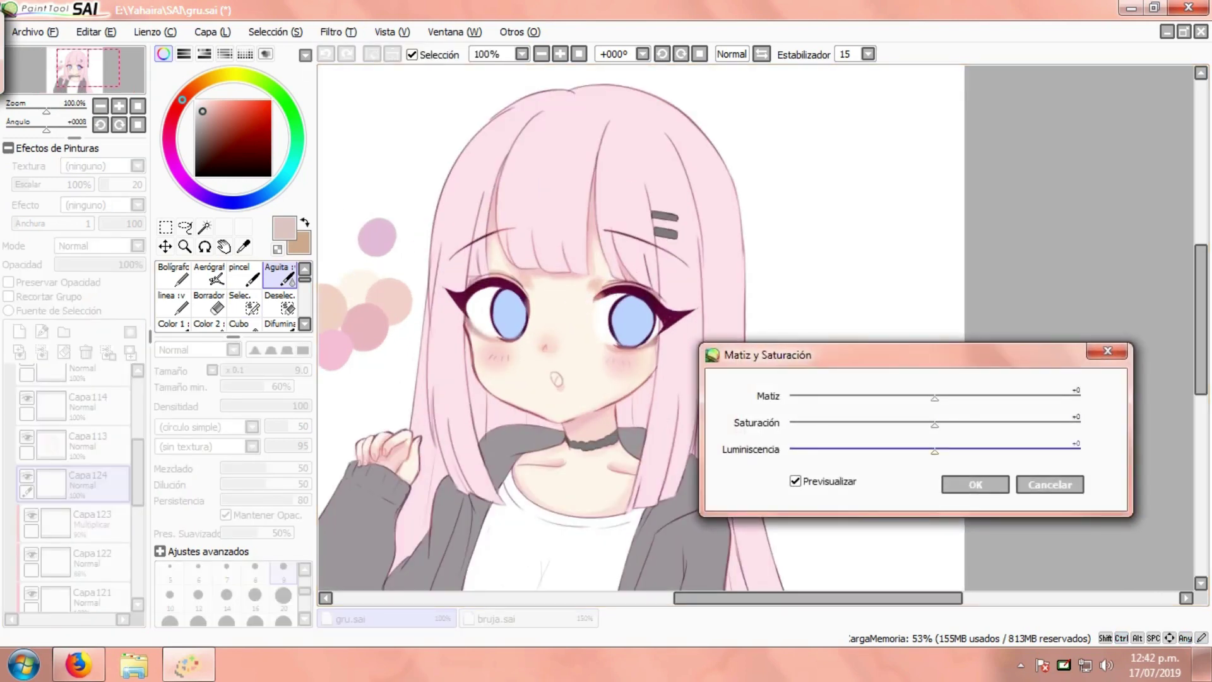
left_click_drag(936, 451, 925, 451)
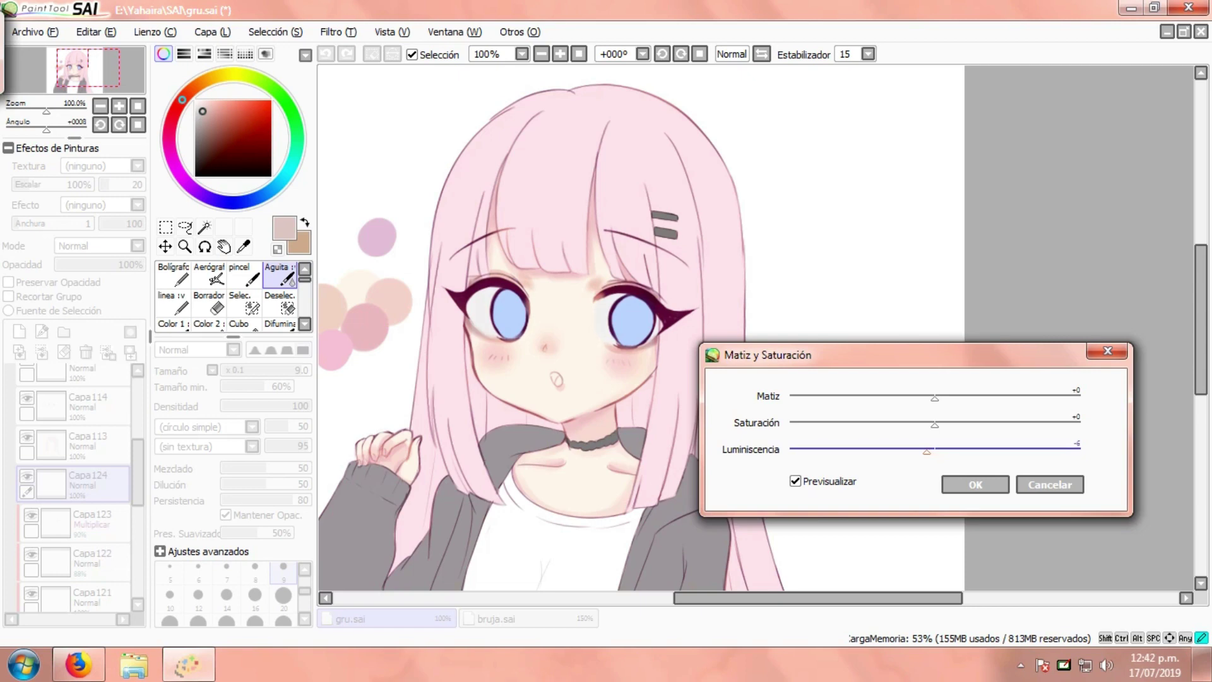
left_click(976, 484)
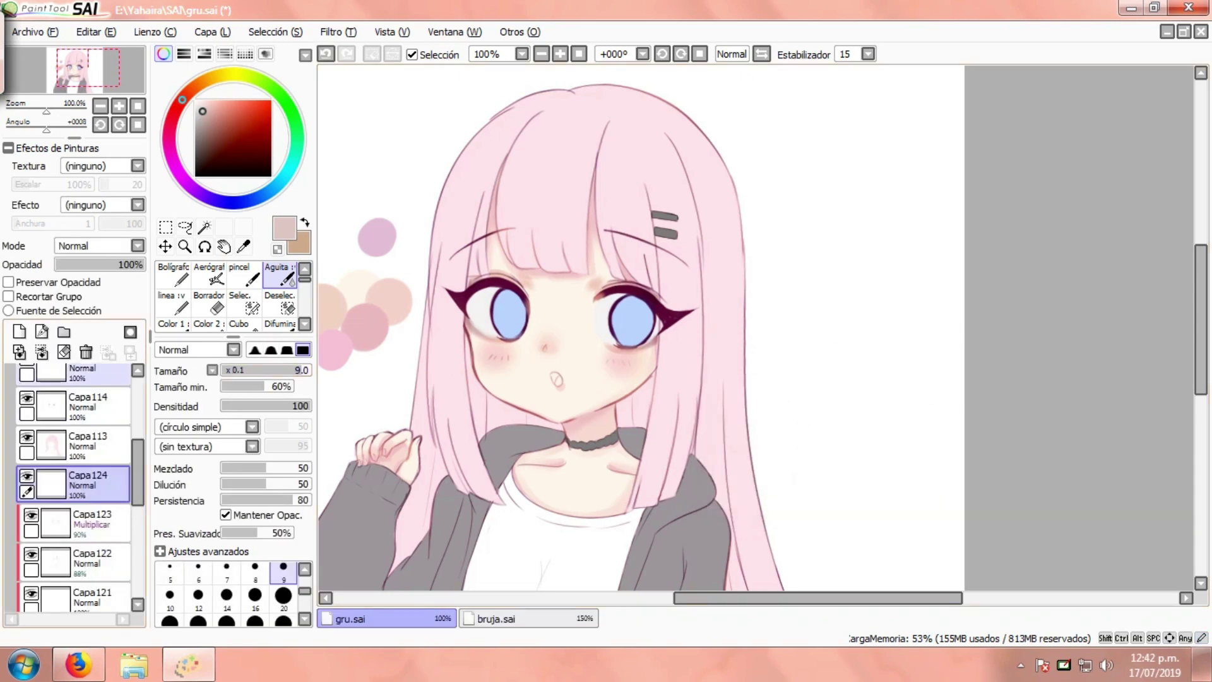
Toggle the visibility of Capa124 and Capa123 to compare the face with and without the eye whites and the shadows.
key("space")
mouse_move(480, 360)
left_mouse_down()
mouse_move(550, 357)
mouse_move(527, 339)
left_mouse_up()
scroll(444, 257, "down", 1)
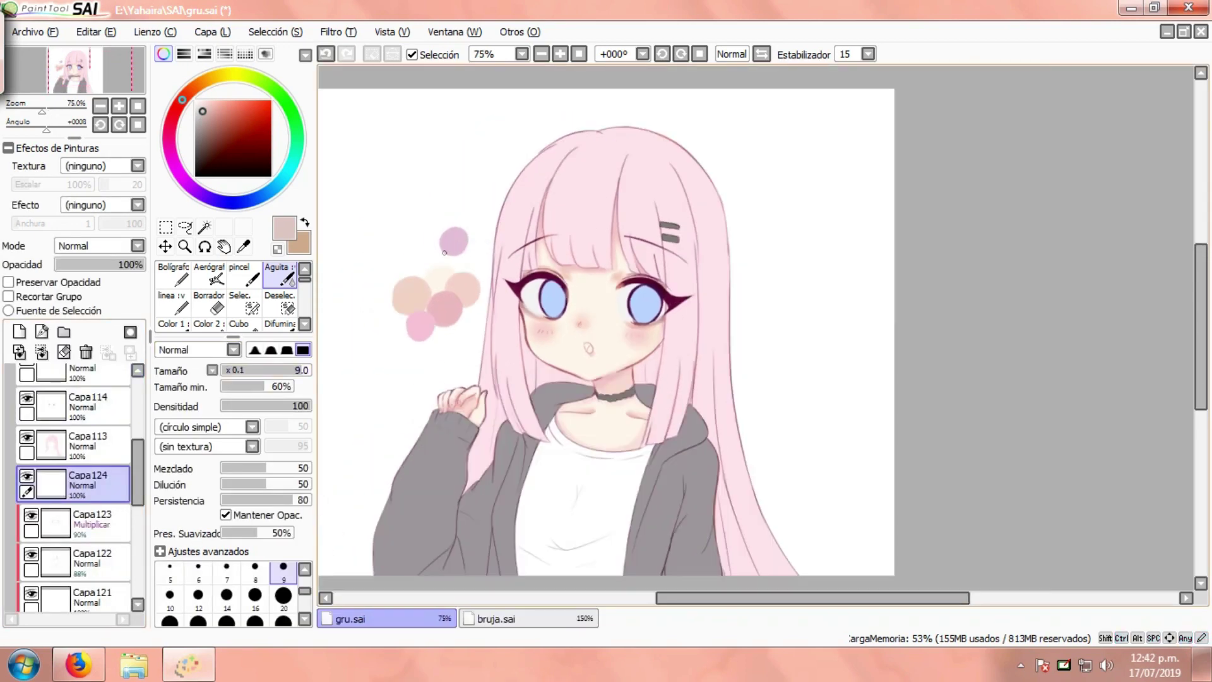
scroll(480, 279, "up", 1)
left_click(26, 476)
left_click(27, 475)
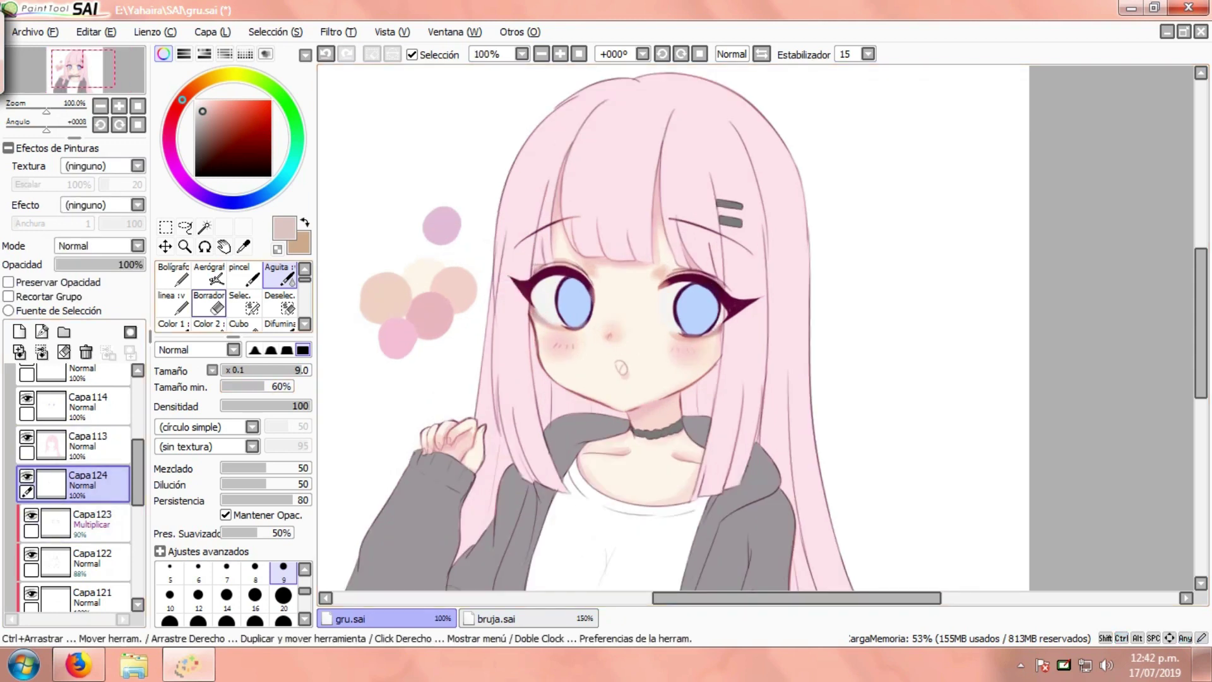
left_click(31, 516)
left_click(31, 515)
Create a new layer directly above Capa123 and sample the pale cream from the colour swatches beside the character.
left_click(92, 522)
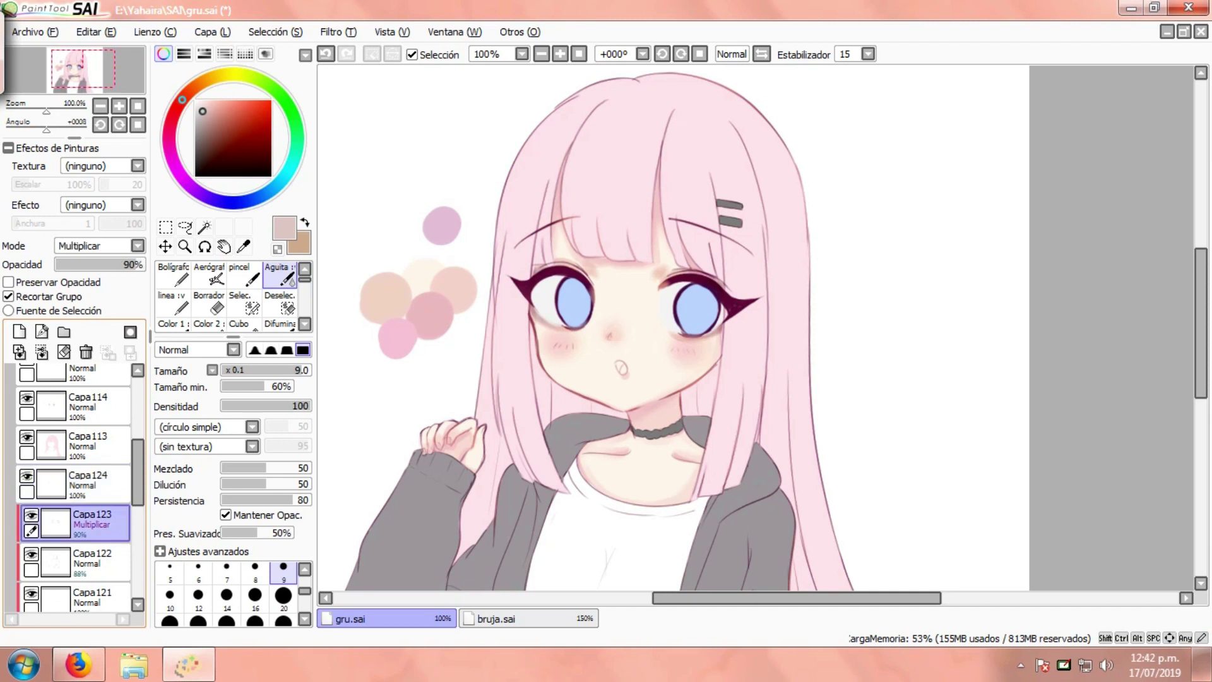
left_click(18, 331)
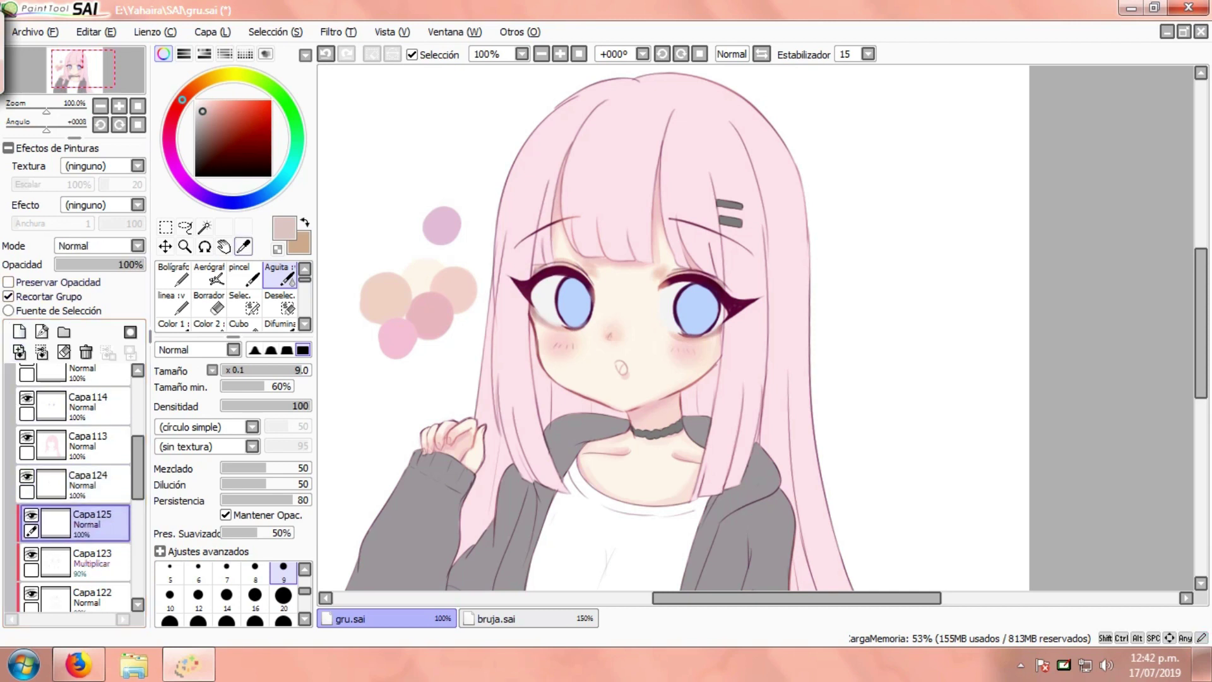
key("ctrl+plus")
left_click(556, 346)
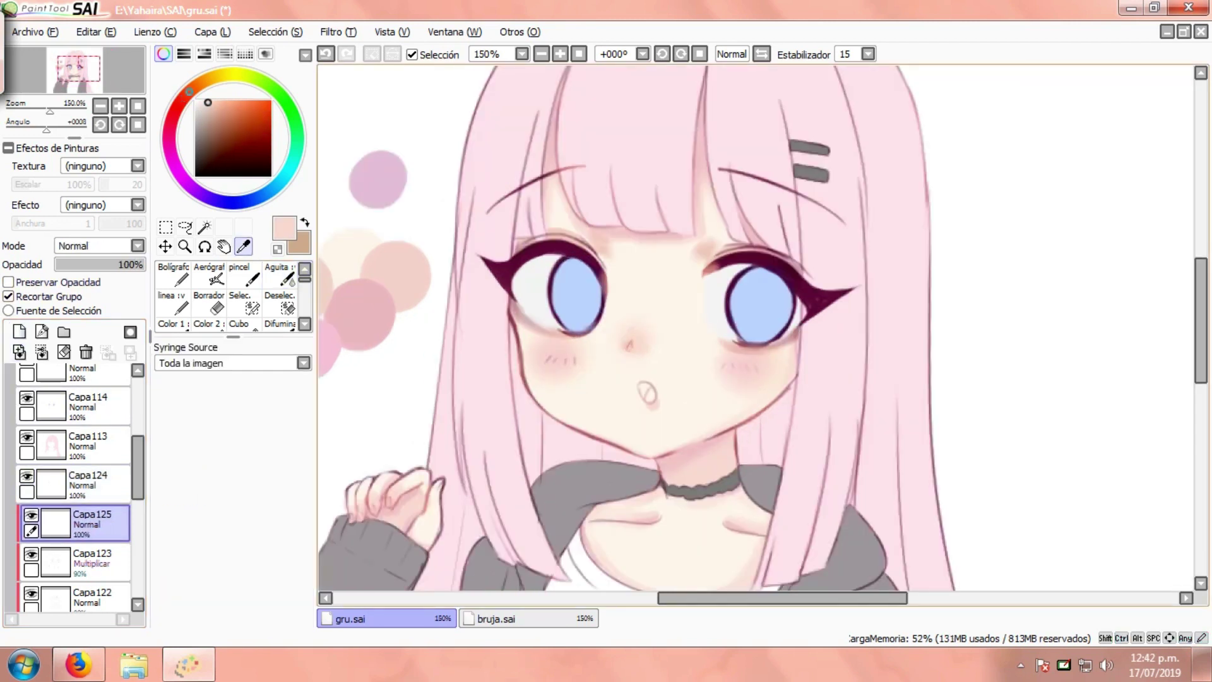
left_click(354, 245)
Paint small pale cream highlight dots on the nose and both cheeks of Capa125 with the Color 1 brush.
left_click(173, 324)
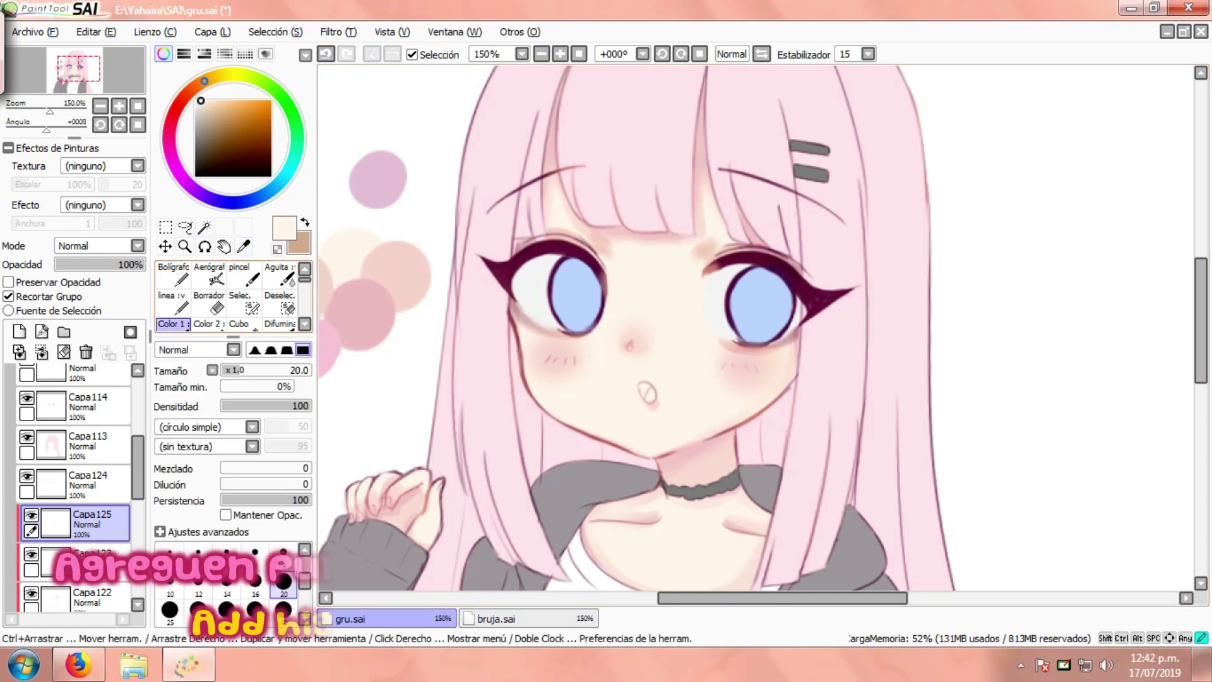
key("ctrl+plus")
scroll(624, 345, "up", 1)
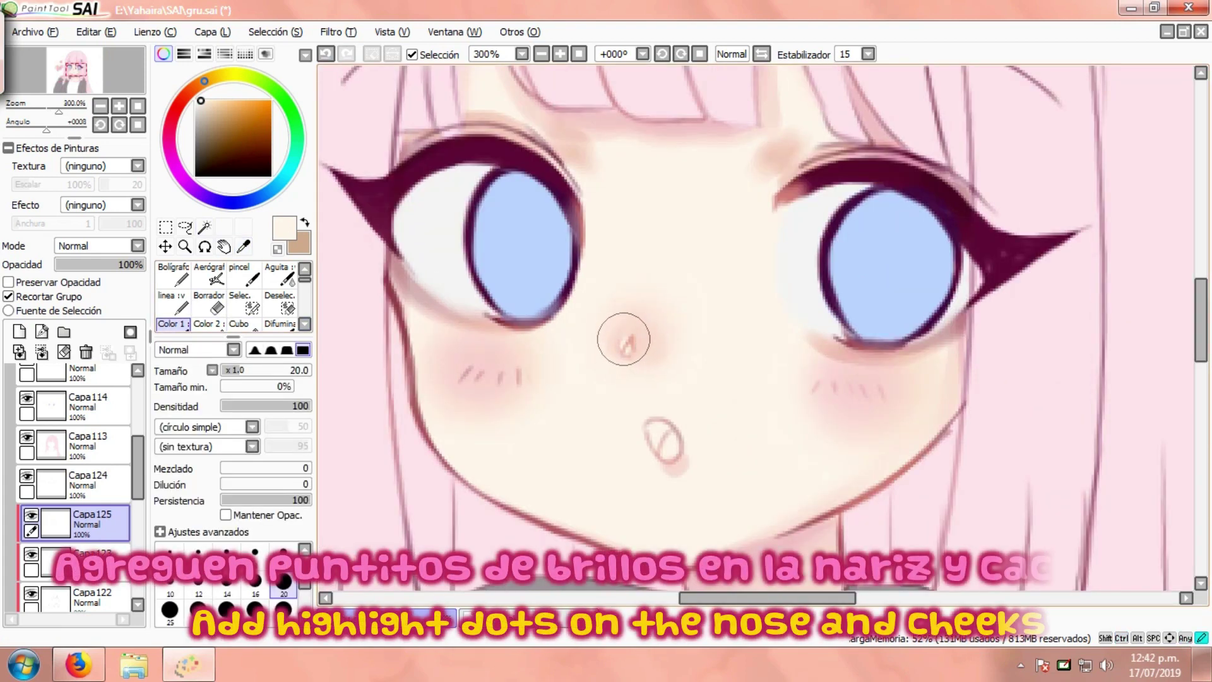
left_click(626, 344)
left_click(468, 368)
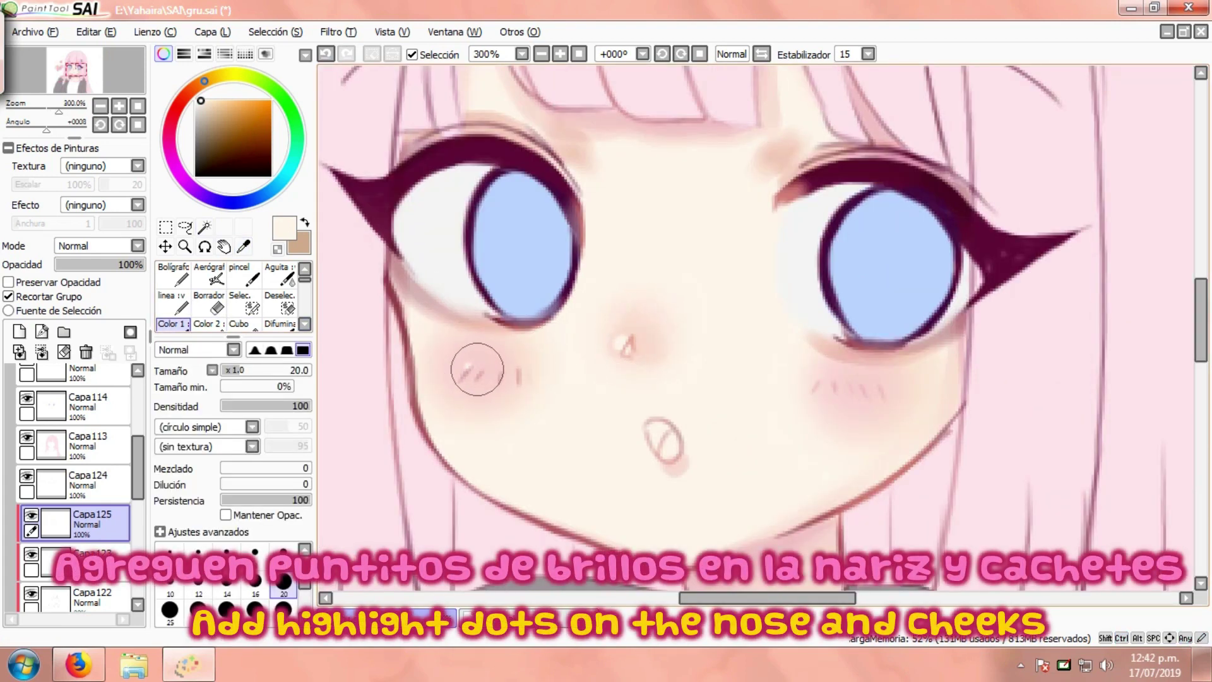
left_click(845, 377)
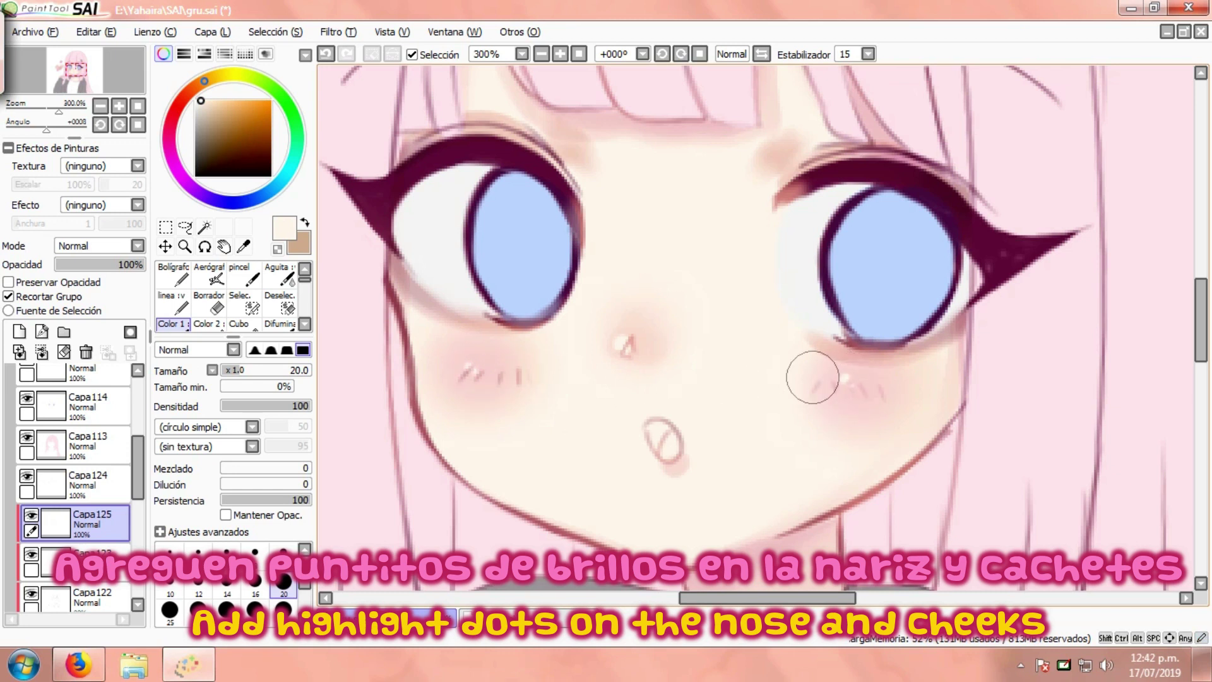
Clean up the edge of the nose highlight with the eraser and return to the Color 1 brush.
left_click(217, 306)
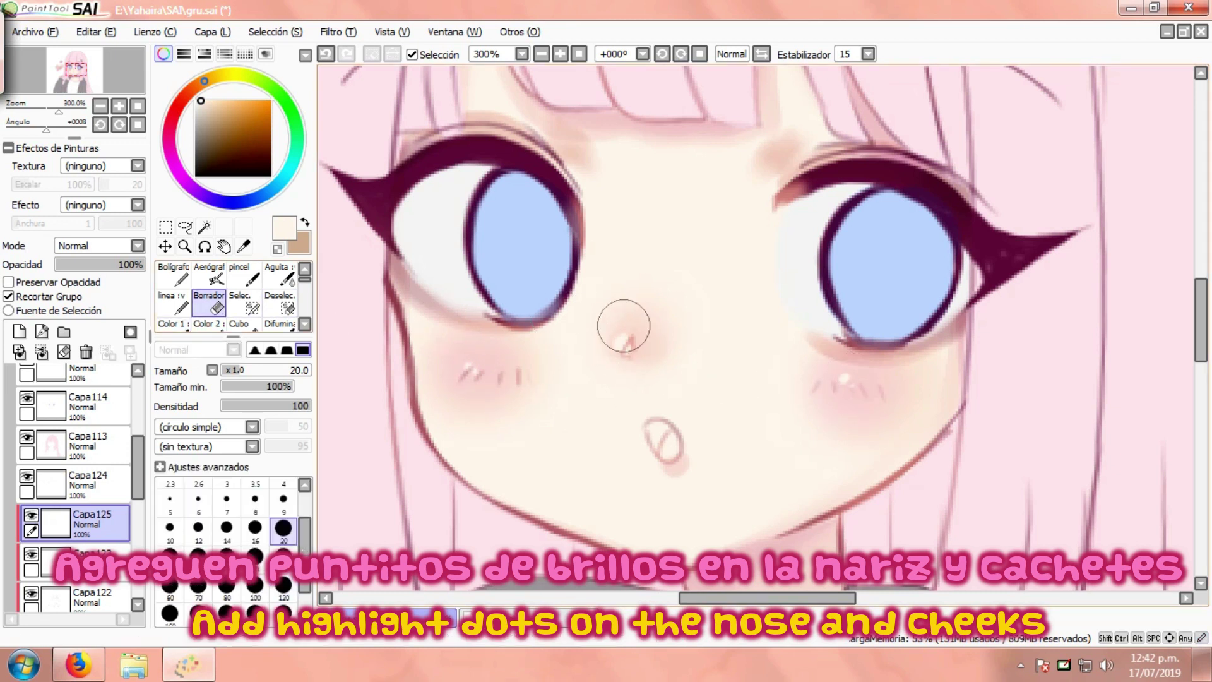
left_click_drag(647, 358, 650, 345)
left_click(172, 324)
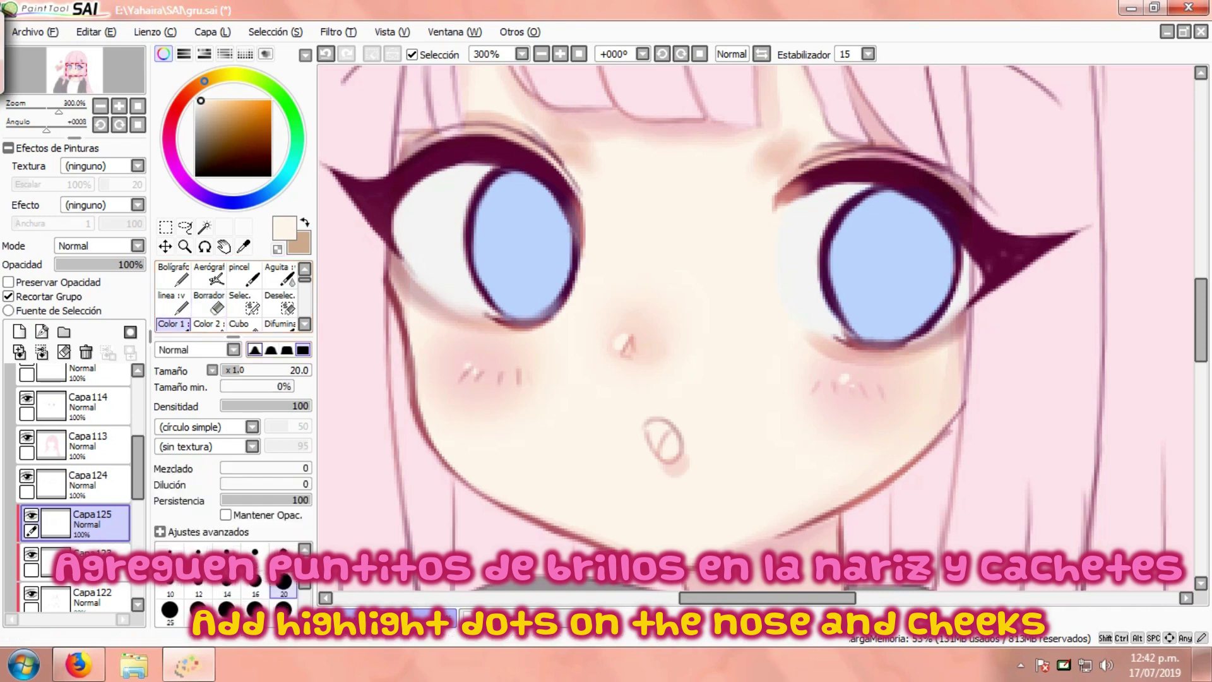
scroll(679, 471, "down", 3)
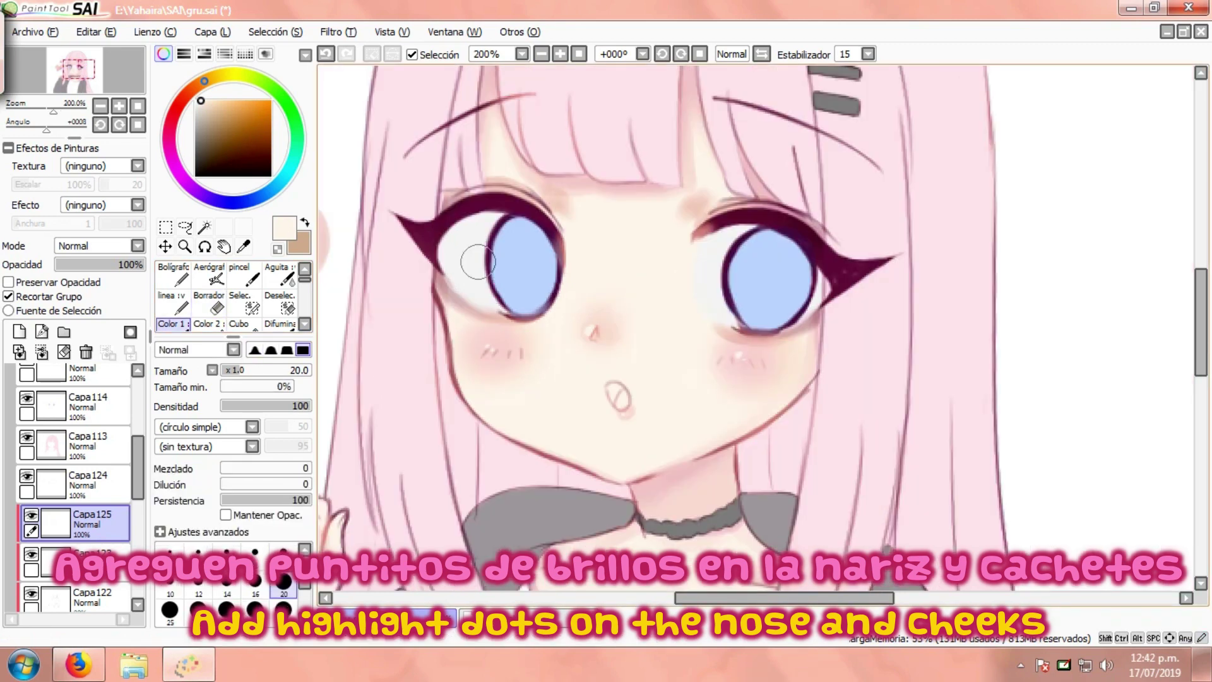
scroll(573, 349, "up", 1)
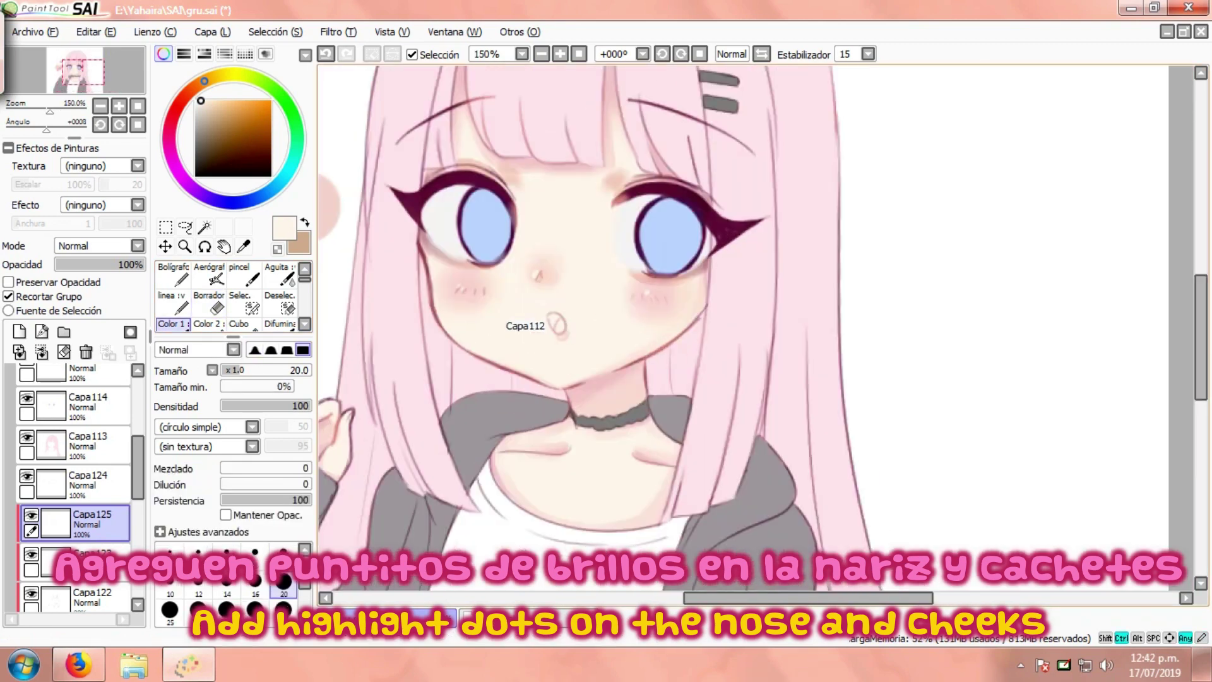
Create a layer clipped to the group above Capa125, choose the Color 2 brush at size 4 and shift the cream's hue towards yellow.
left_click(19, 332)
left_click(8, 297)
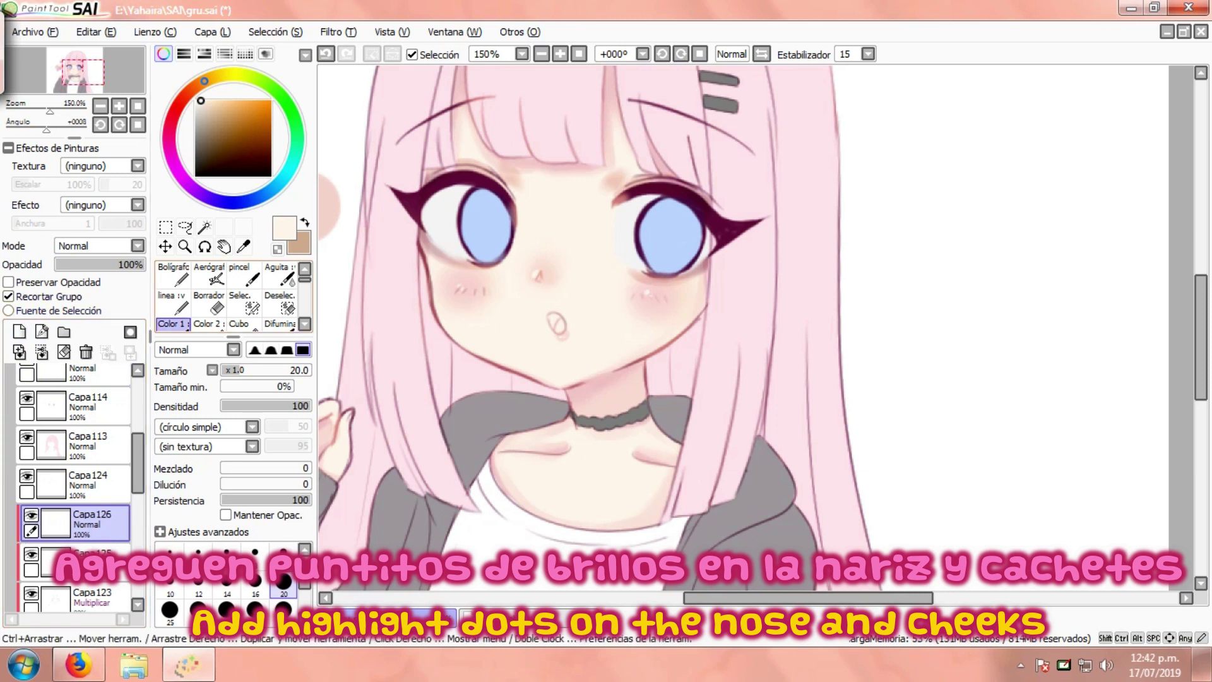
left_click(209, 303)
left_click(209, 324)
left_click(284, 518)
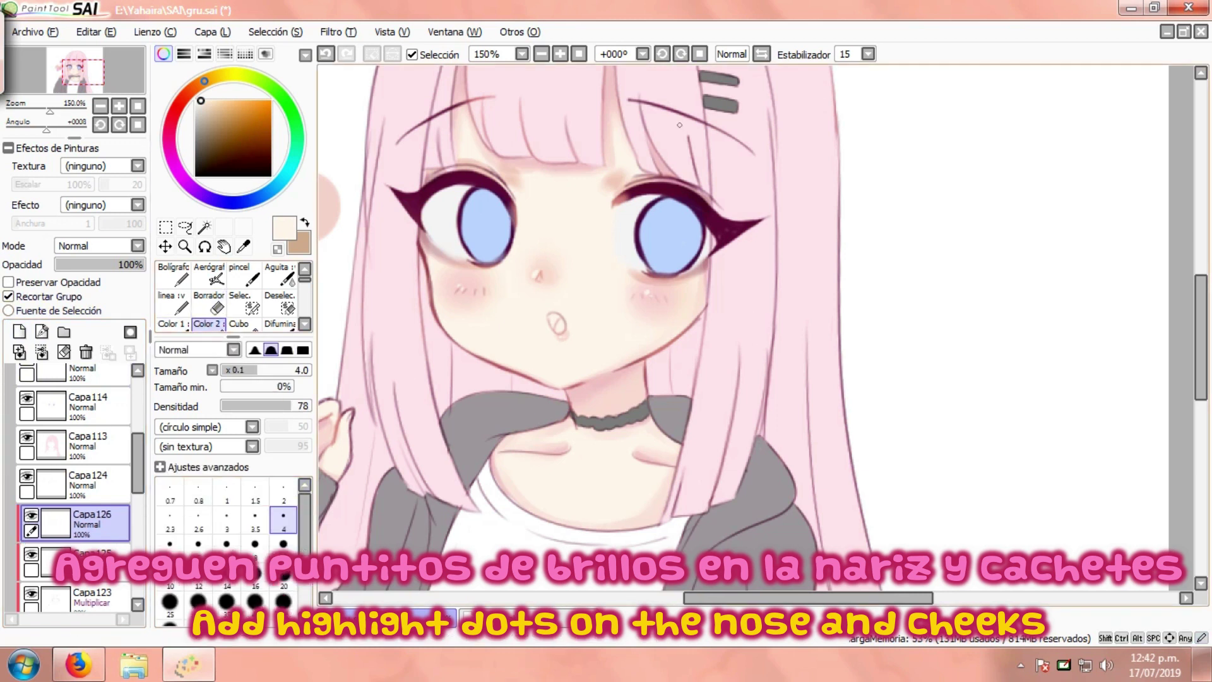
left_click_drag(204, 81, 223, 76)
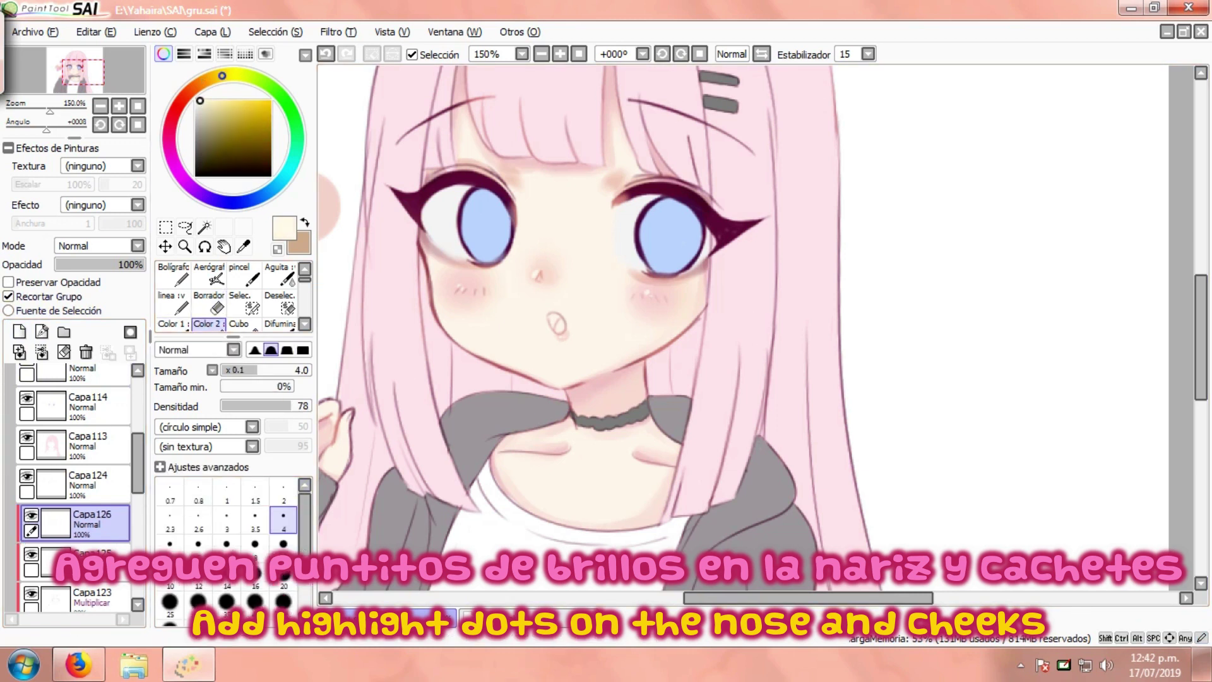
Rotate the canvas to about 67°, enlarge the brush to 9 and paint a pale highlight along the jawline on Capa126.
left_click(681, 55)
left_click(681, 55)
left_click(681, 54)
left_click_drag(660, 76, 568, 237)
left_click(568, 233, "ctrl")
scroll(549, 216, "up", 2)
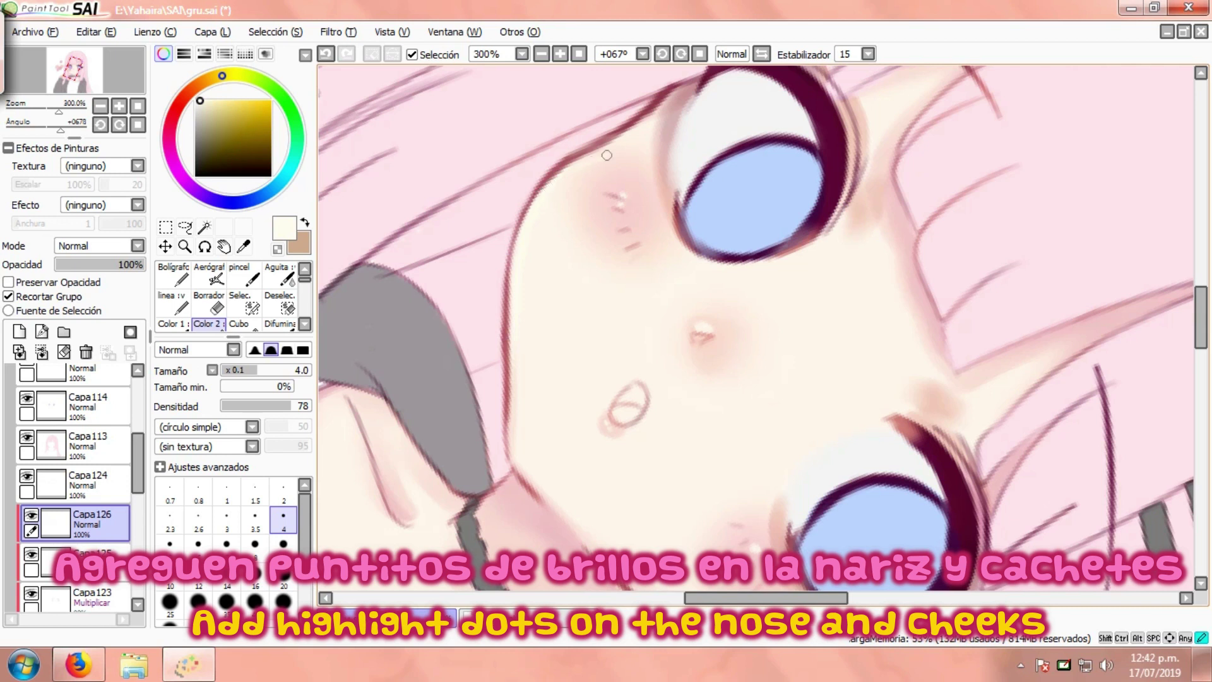
key("bracketright")
key("bracketright")
key("bracketright")
key("bracketright")
key("bracketright")
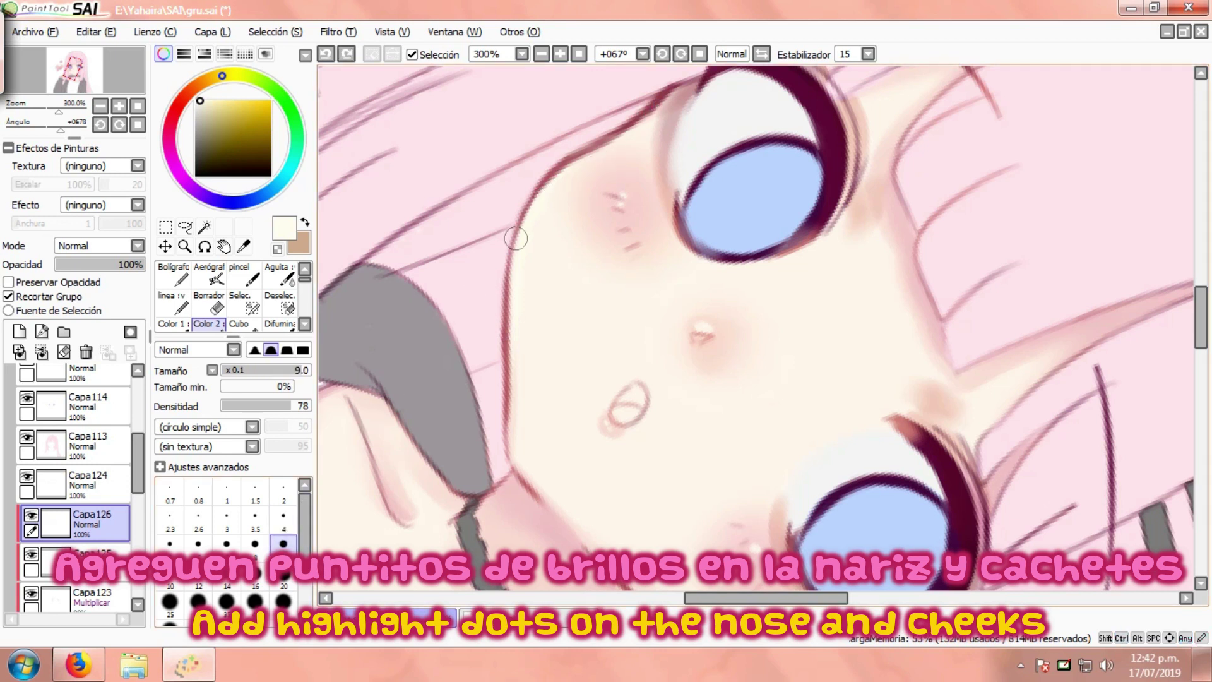
left_click_drag(538, 202, 521, 250)
scroll(591, 142, "down", 2)
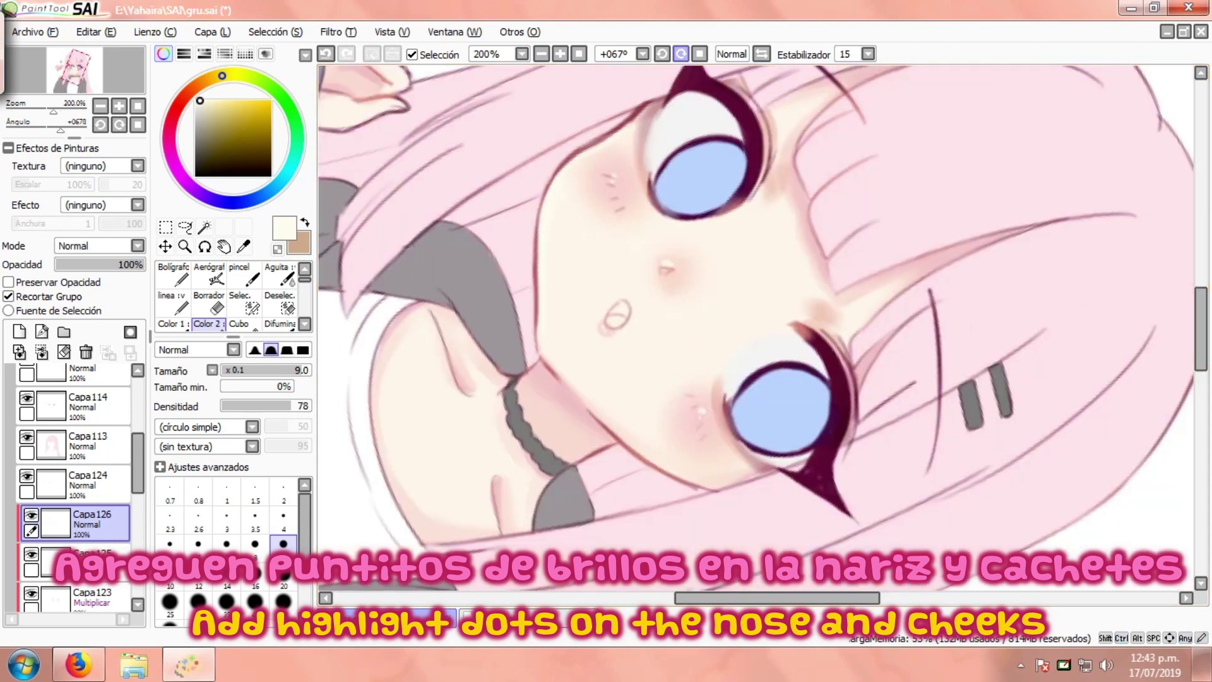
Reset the canvas rotation and extend the pale highlights around the chin and upper neck on Capa126.
left_click(700, 54)
scroll(492, 173, "down", 2)
scroll(502, 281, "up", 2)
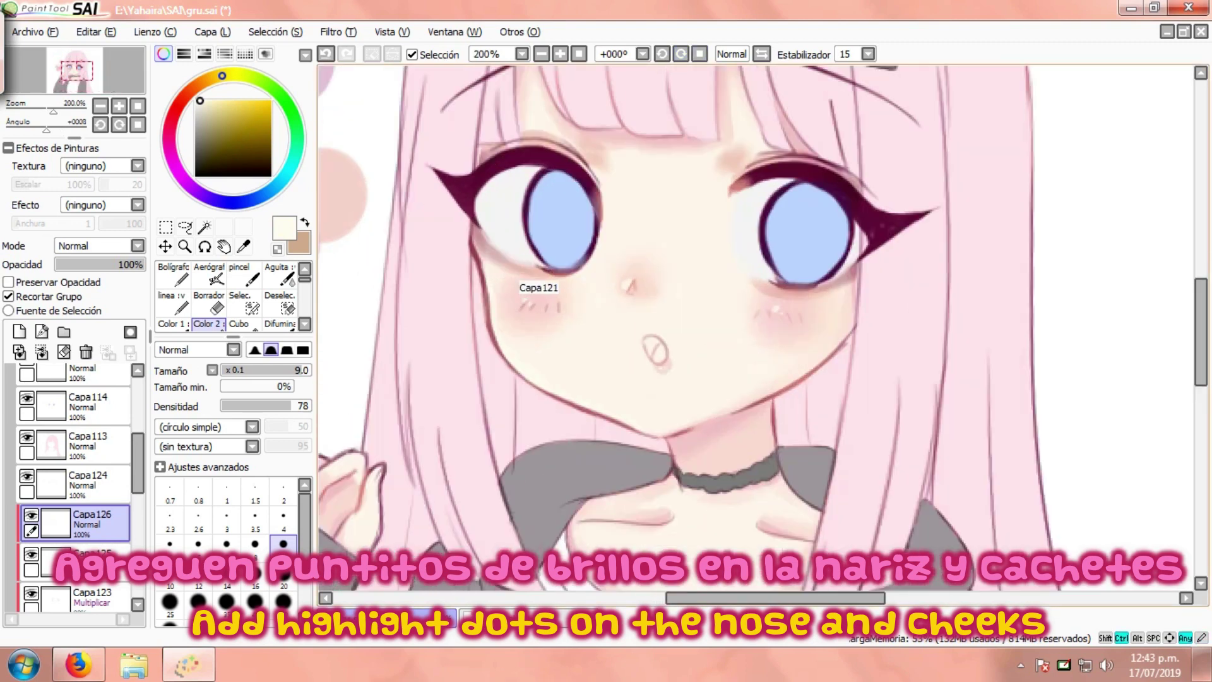
scroll(603, 398, "up", 2)
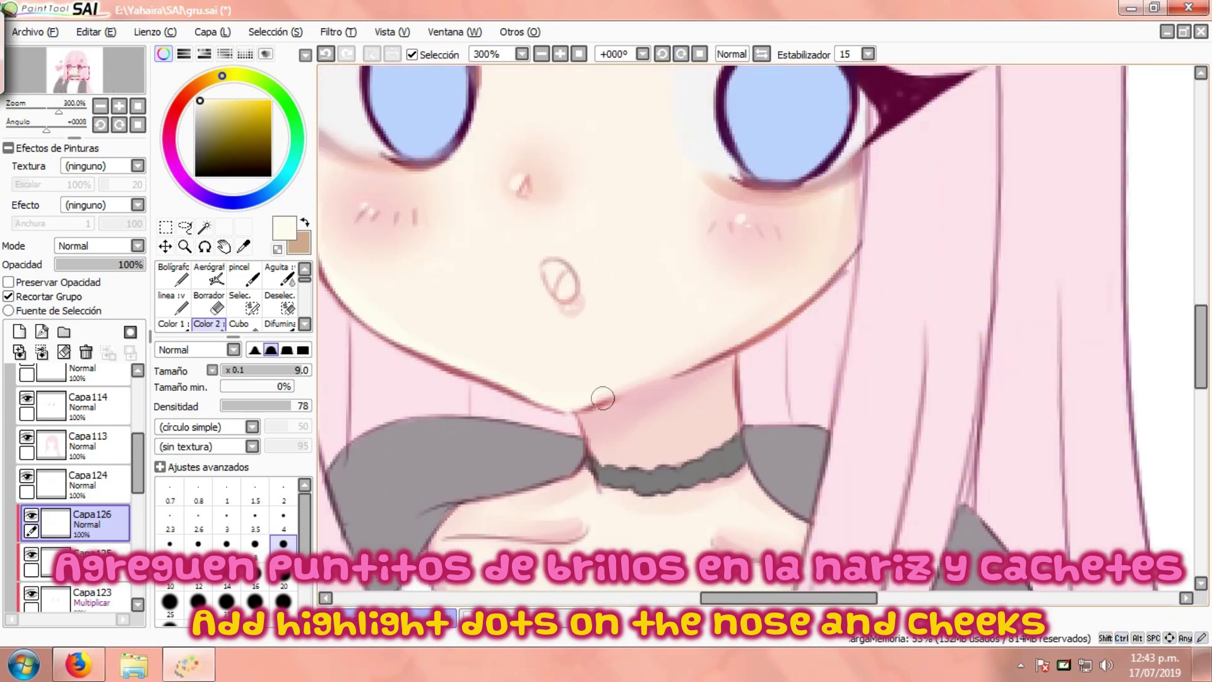
scroll(603, 398, "down", 2)
scroll(582, 370, "up", 1)
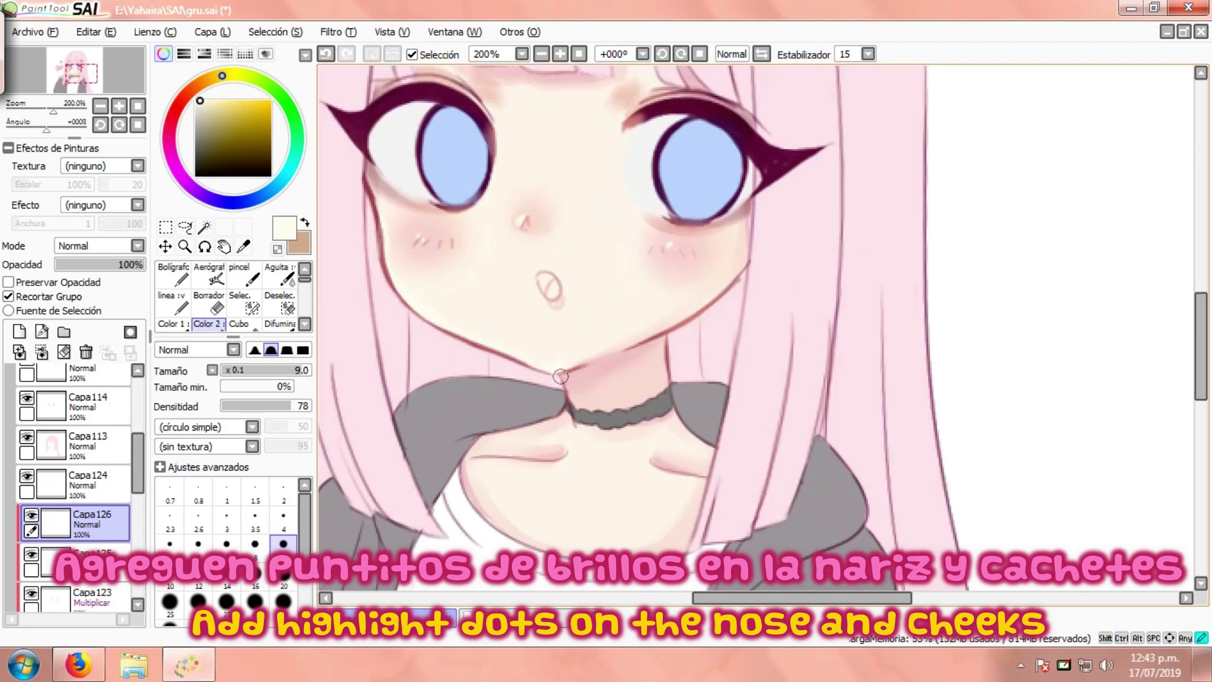
scroll(586, 379, "down", 2)
scroll(401, 348, "up", 1)
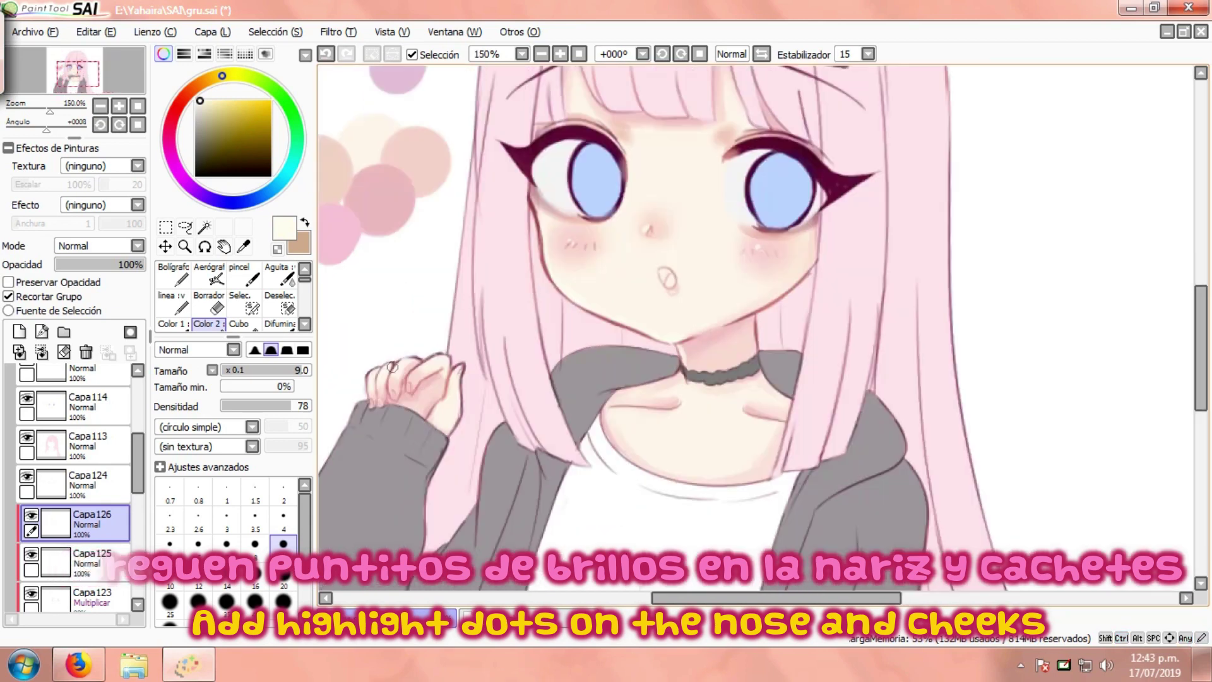
scroll(420, 342, "down", 1)
left_click_drag(492, 304, 461, 335)
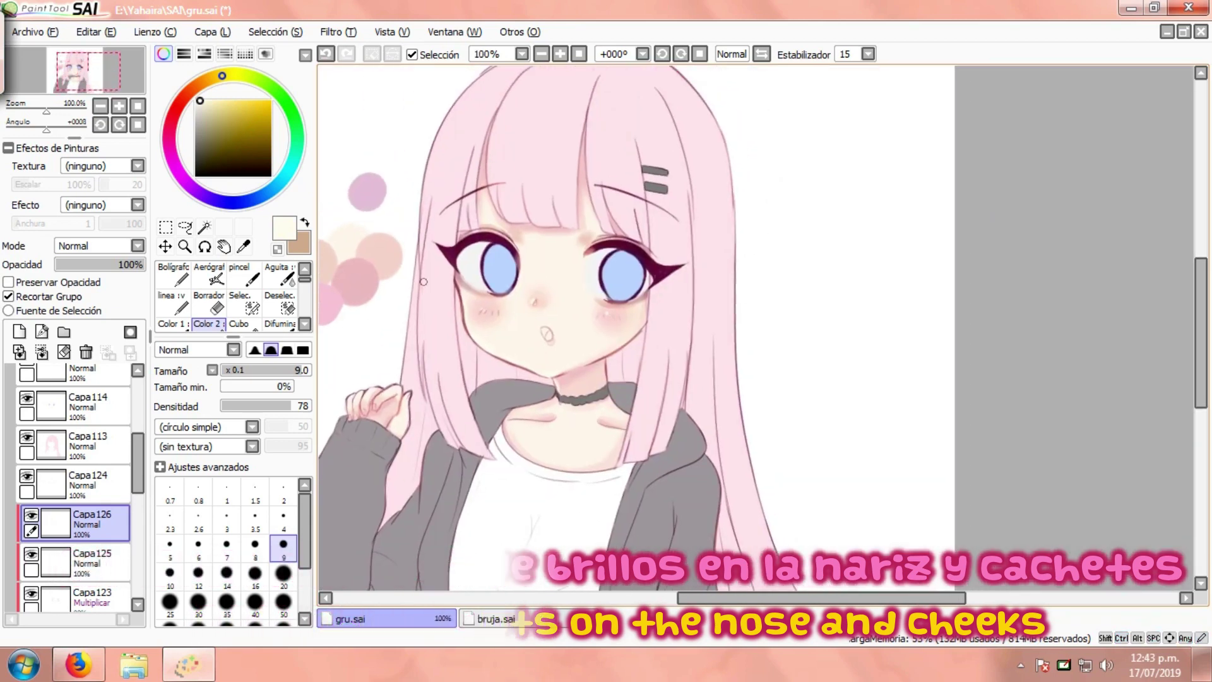
scroll(462, 334, "down", 1)
scroll(504, 245, "up", 1)
scroll(504, 244, "up", 2)
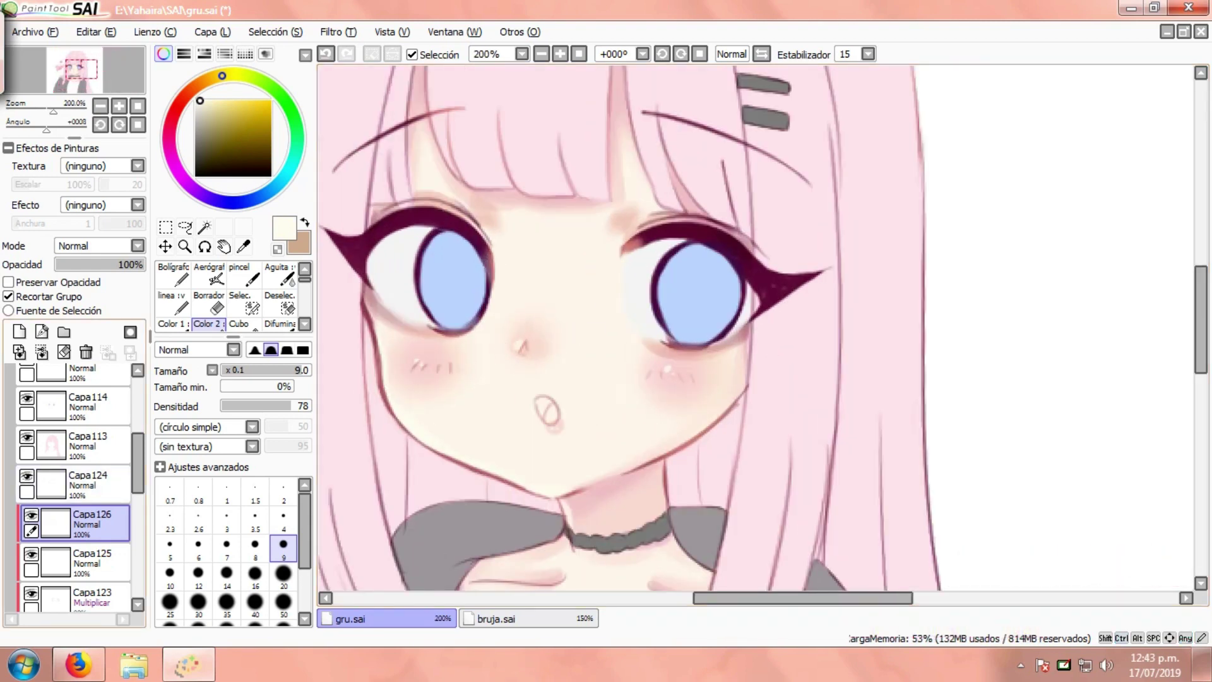
Lasso the nose area on Capa123 and intensify its blush with hue and saturation, setting saturation to +58 and luminance to -7.
left_click(92, 597)
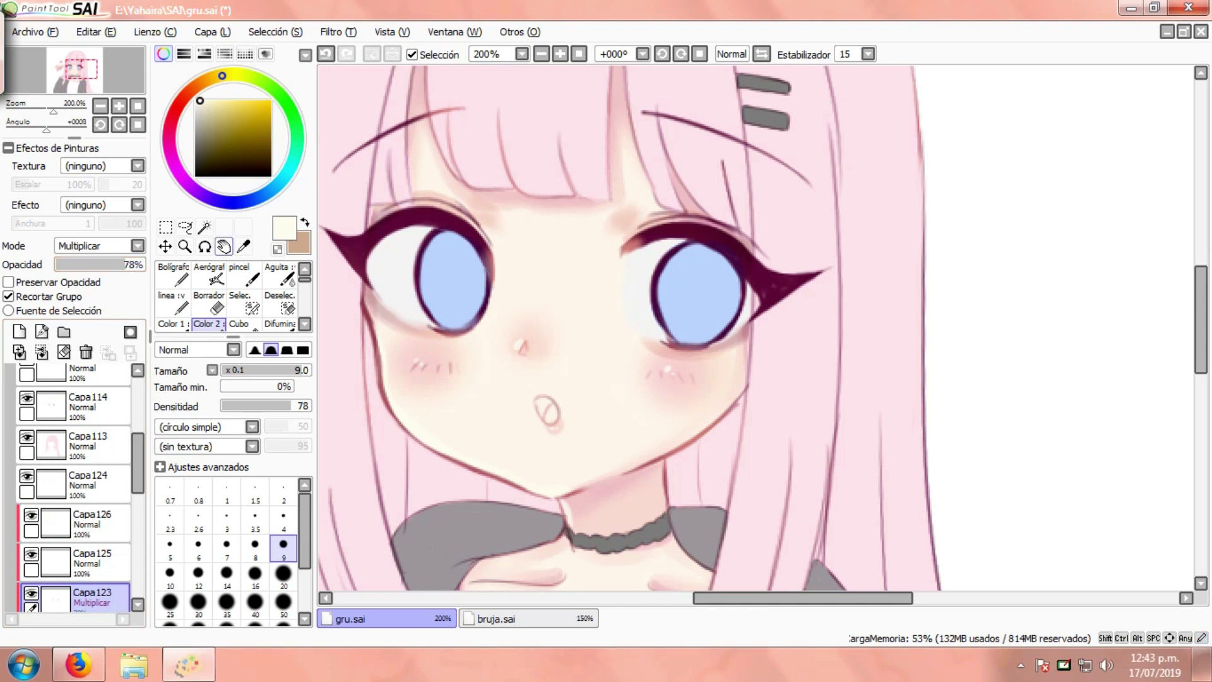
left_click(185, 228)
left_click_drag(481, 354, 528, 279)
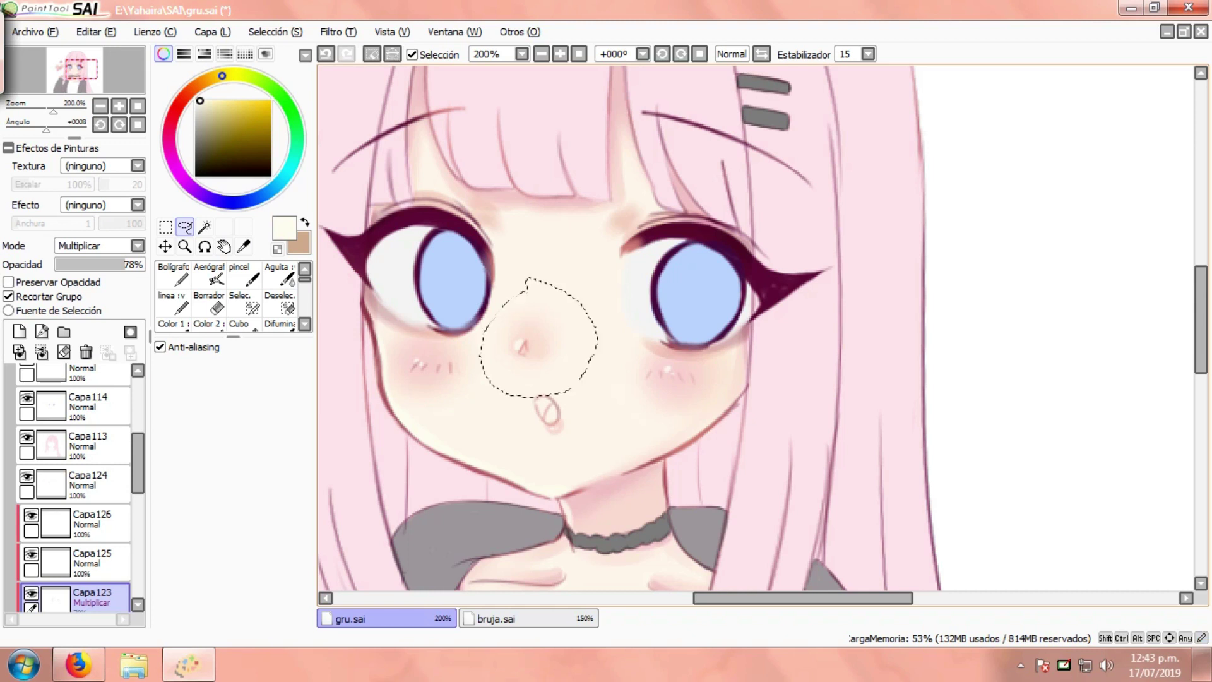
left_click(338, 32)
left_click(372, 52)
left_click_drag(935, 424, 961, 424)
left_click_drag(935, 450, 1020, 424)
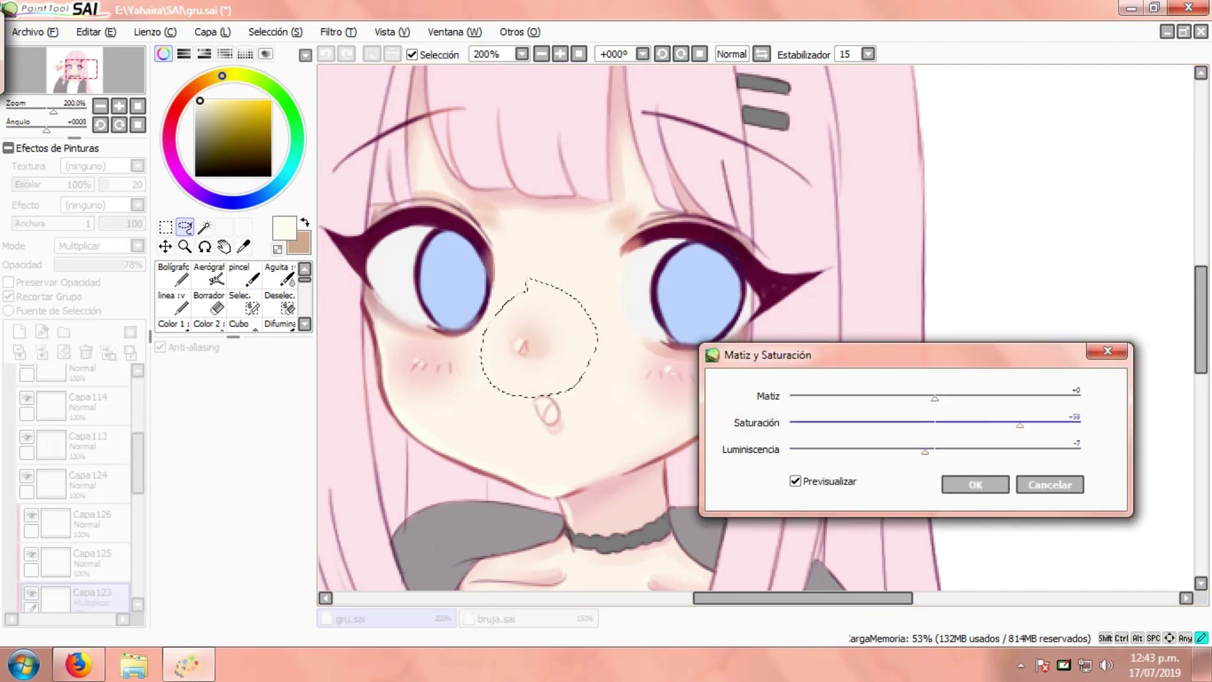
key("Return")
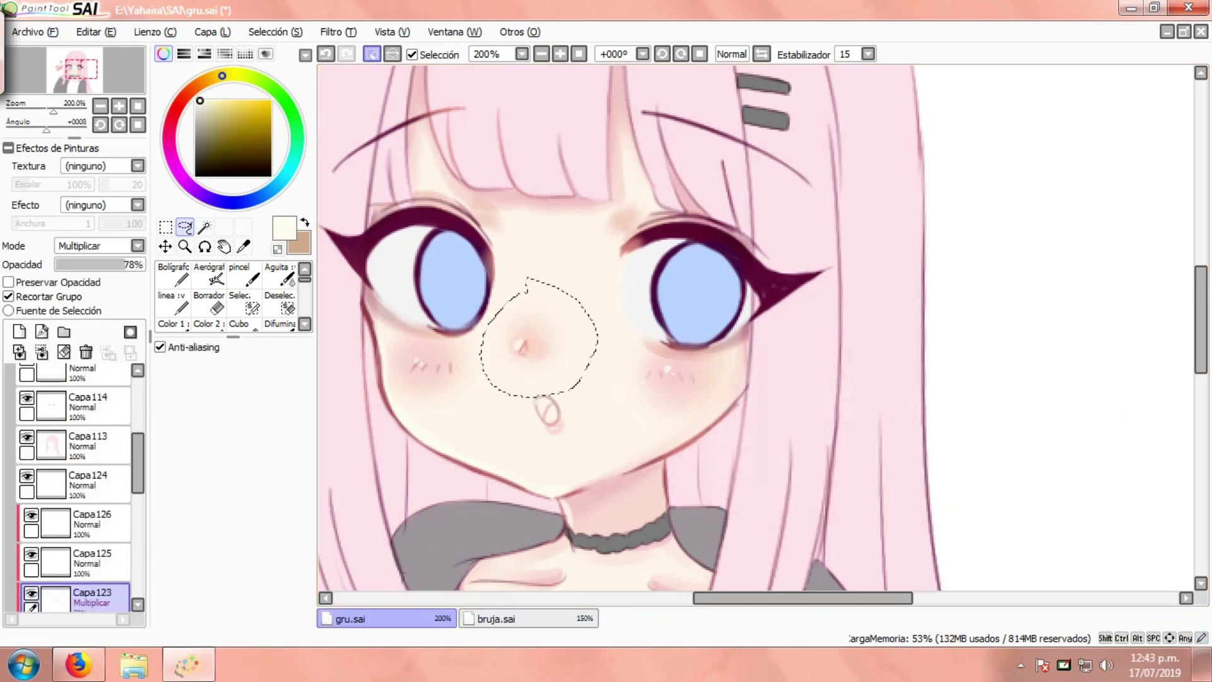
key("ctrl+d")
scroll(523, 258, "down", 3)
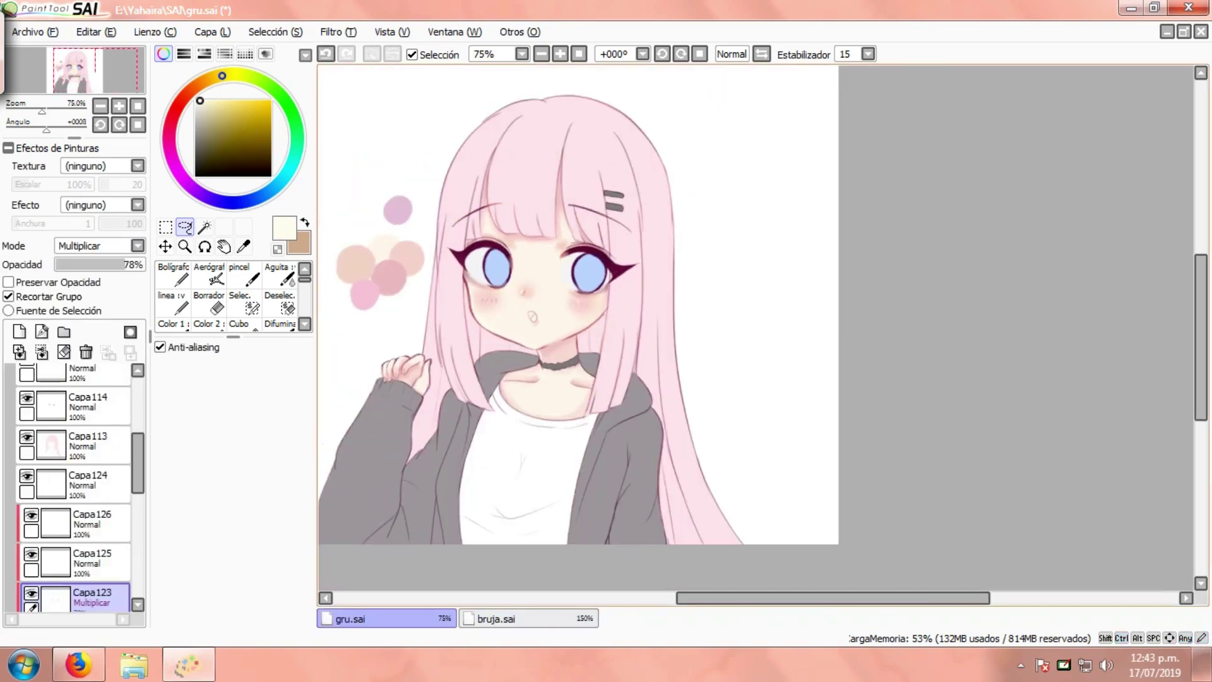
scroll(484, 356, "down", 1)
scroll(489, 298, "up", 1)
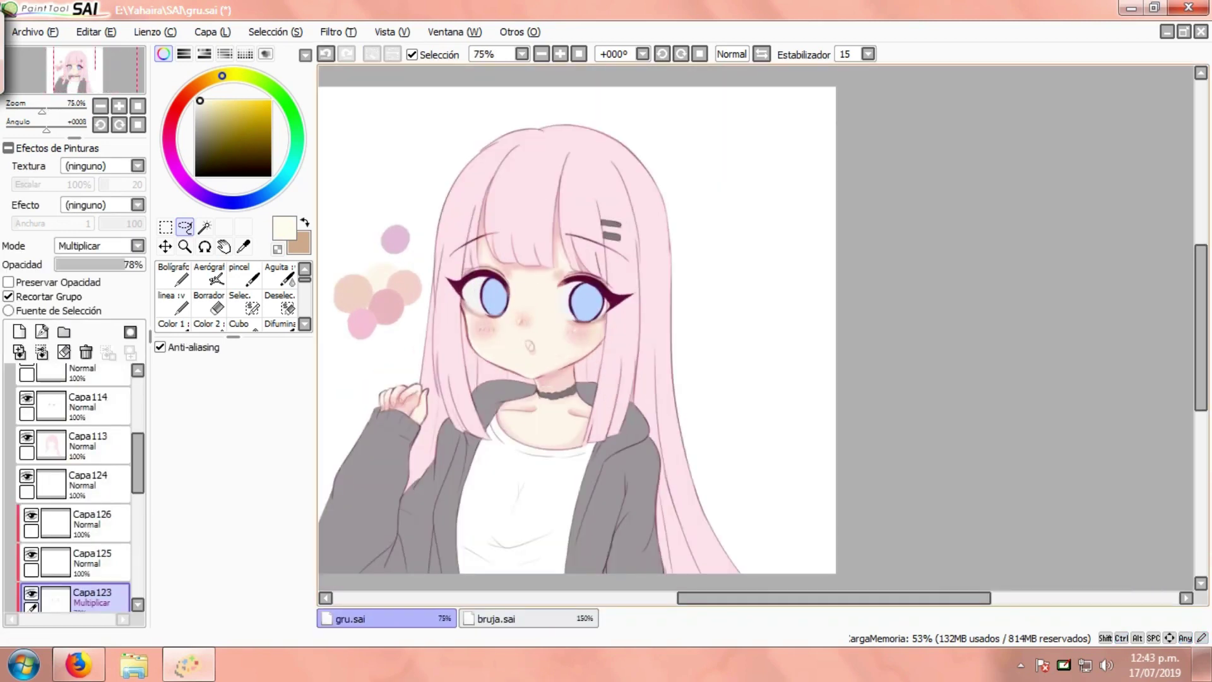
scroll(518, 306, "up", 1)
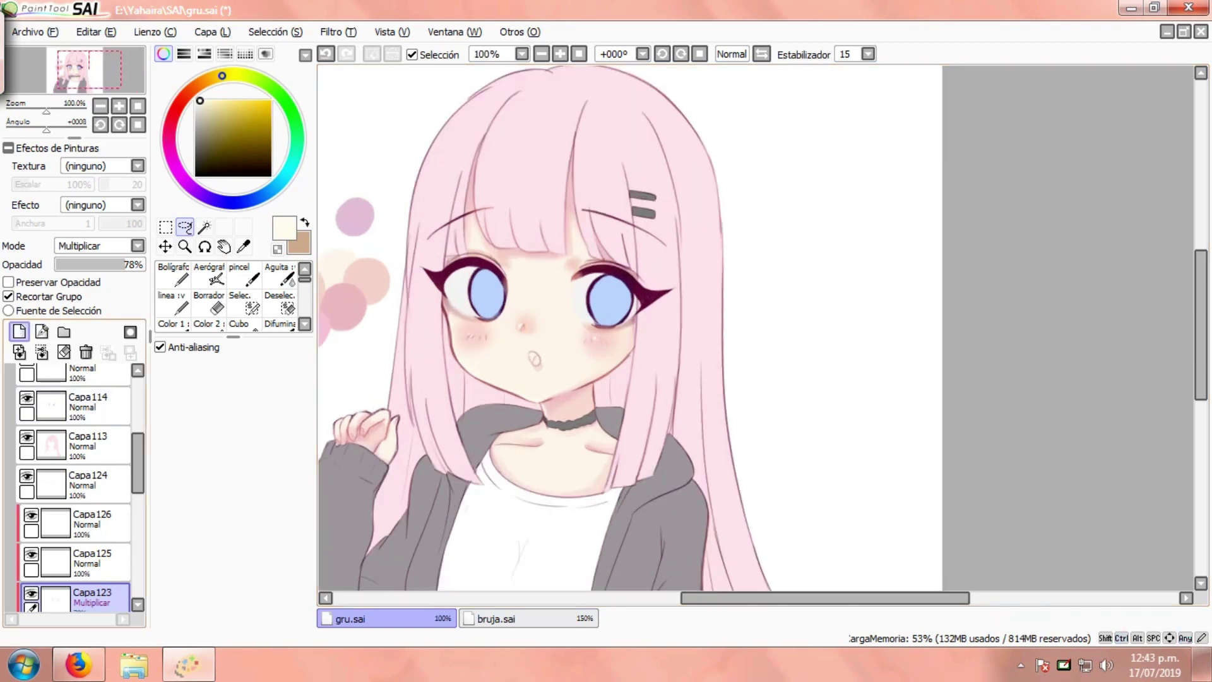
Create a clipped layer above Capa123, sample pale pink from the nose blush for the Color 2 brush, and pick the layer under the mouth.
left_click(19, 332)
left_click(244, 247)
scroll(507, 315, "up", 2)
left_click(545, 338)
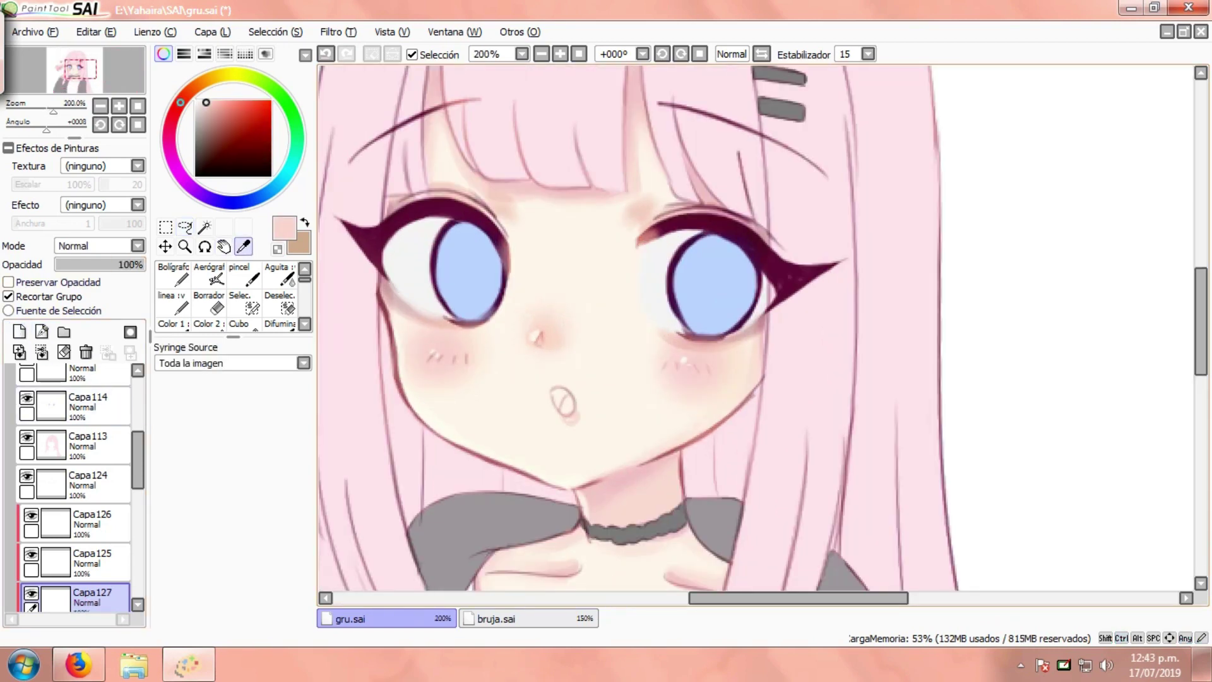
left_click(208, 324)
scroll(546, 385, "up", 1)
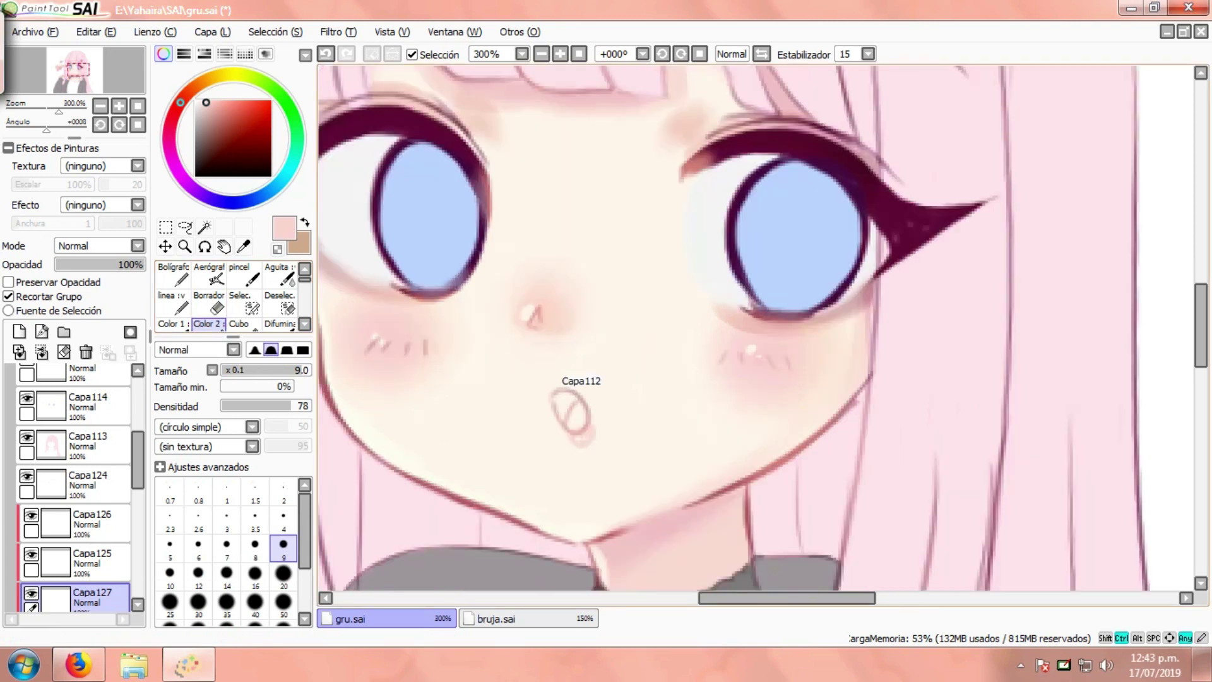
left_click(574, 396, "ctrl")
left_click(329, 432, "ctrl")
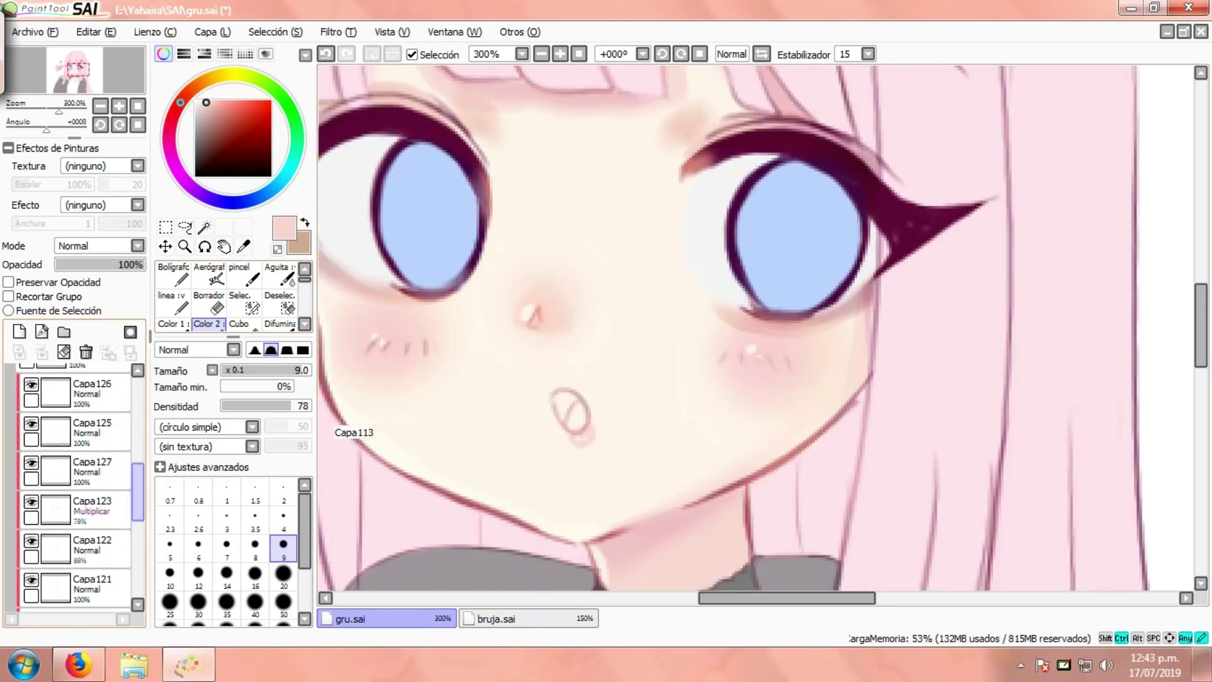
left_click(79, 506, "ctrl")
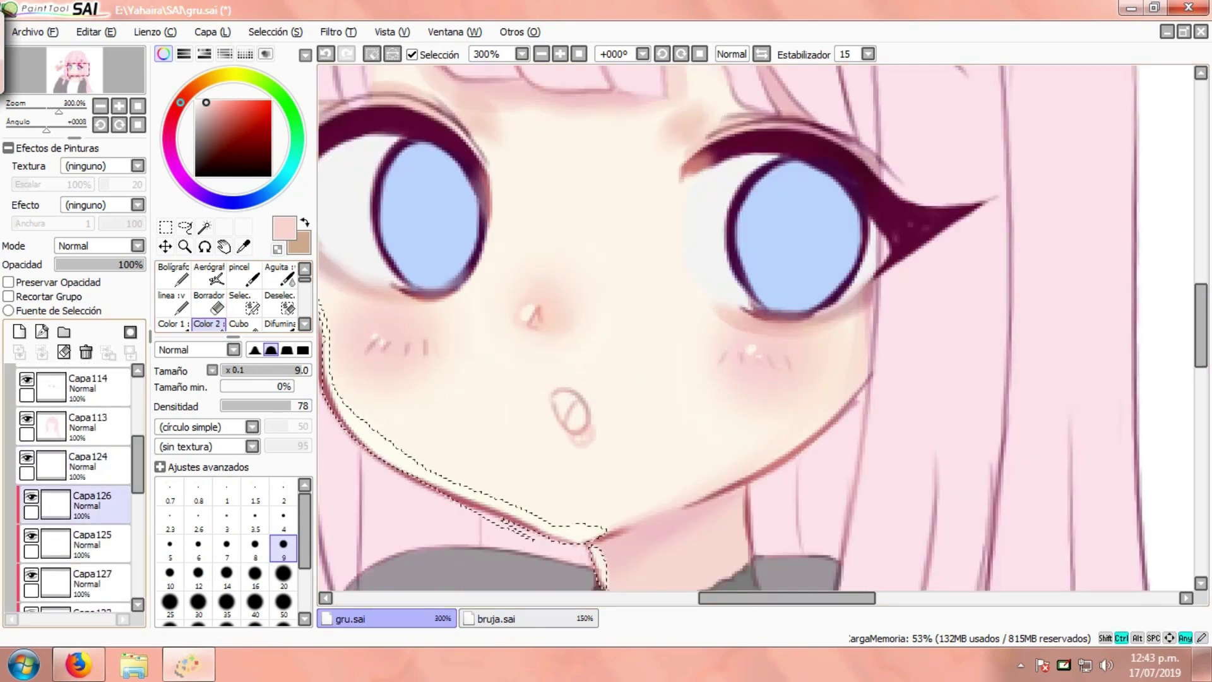
key("ctrl+d")
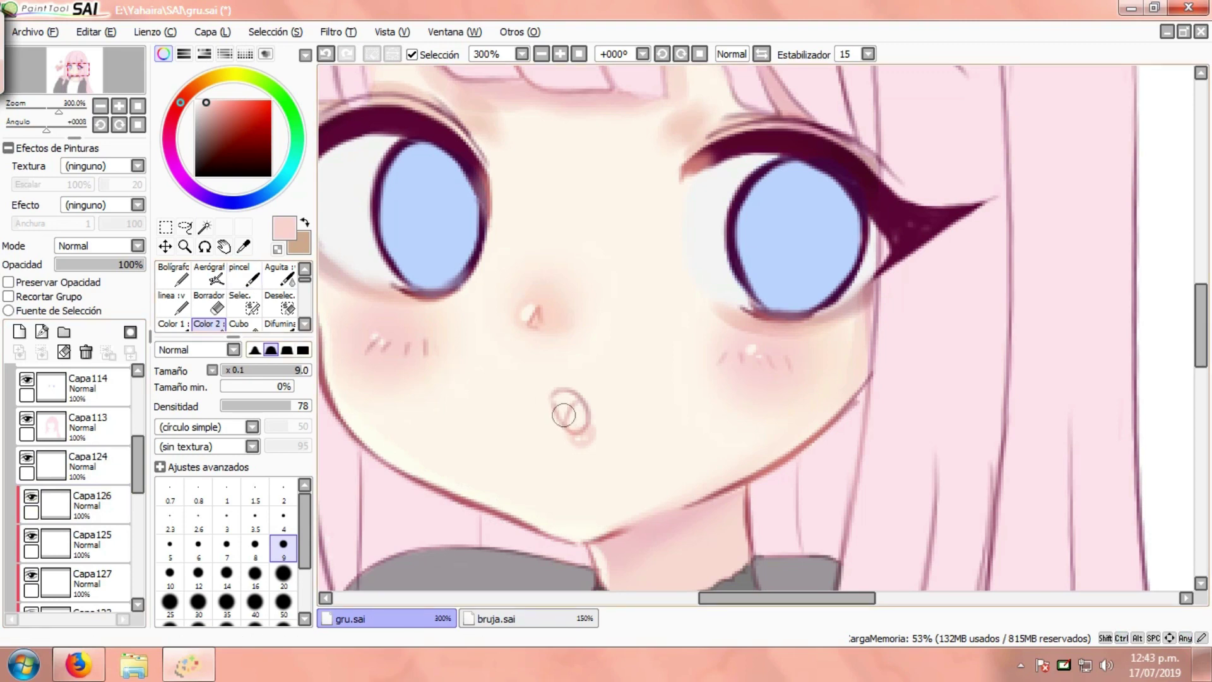
Fill the inside of the mouth with the sampled pale pink using the Color 2 brush at size 9.
scroll(564, 415, "up", 1)
left_click_drag(563, 394, 576, 402)
scroll(617, 390, "down", 1)
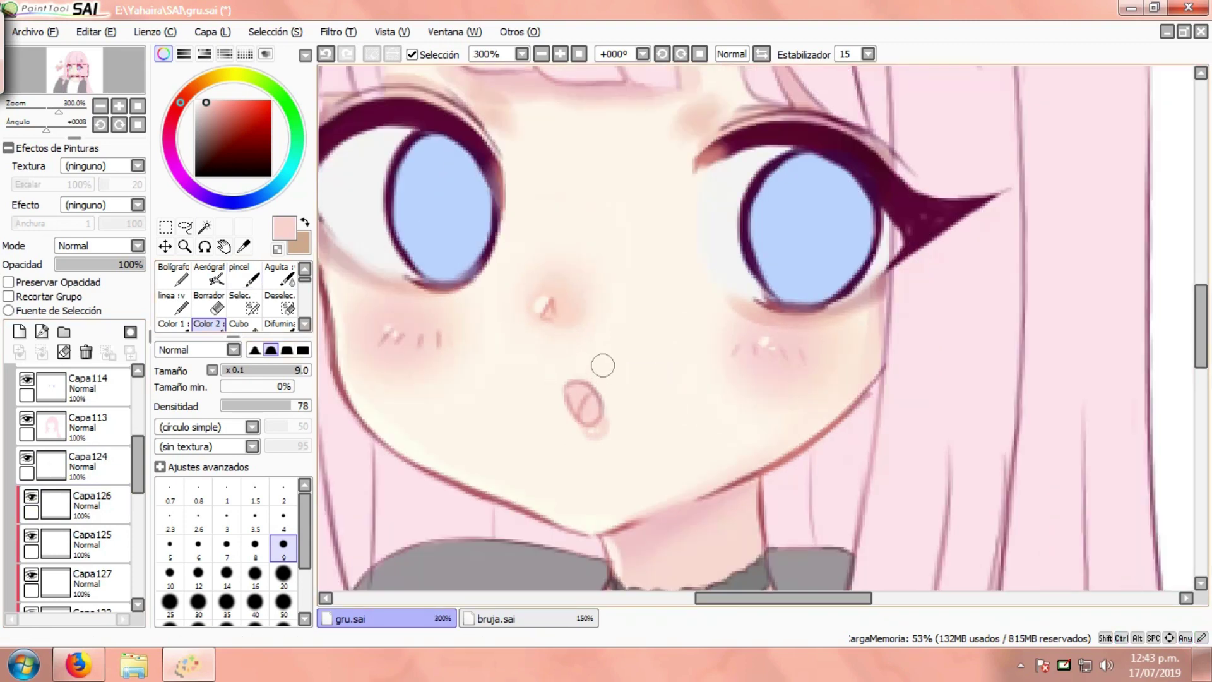
scroll(603, 365, "down", 5)
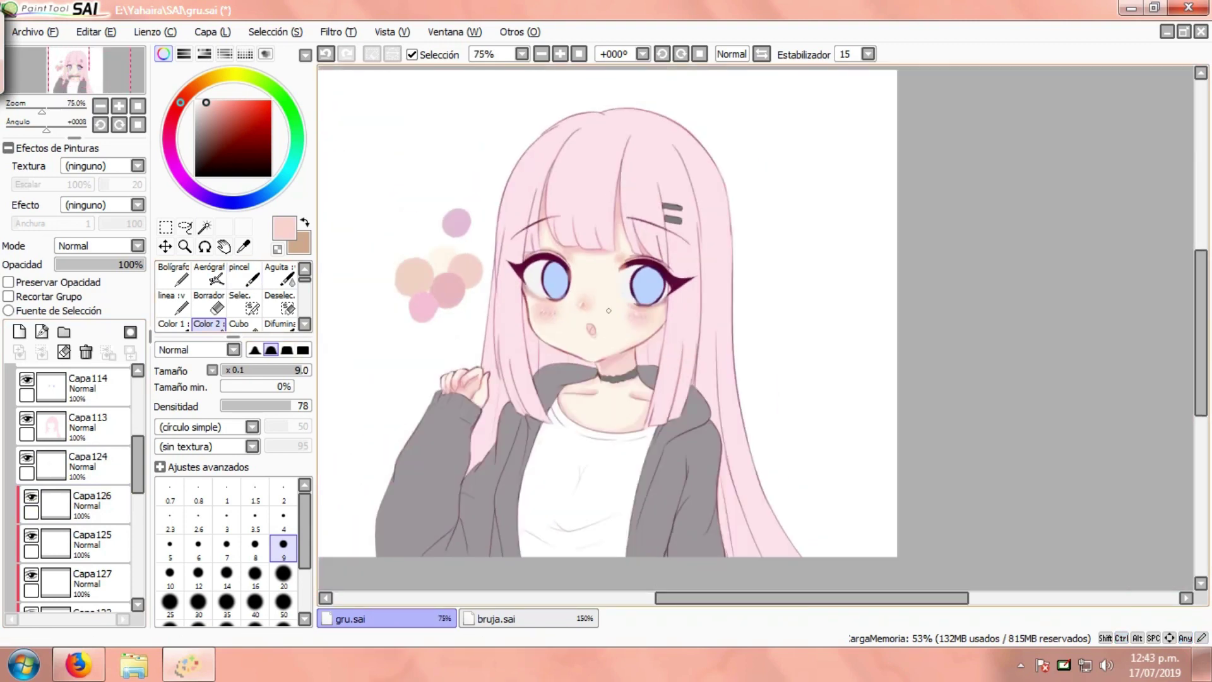
scroll(609, 311, "up", 3)
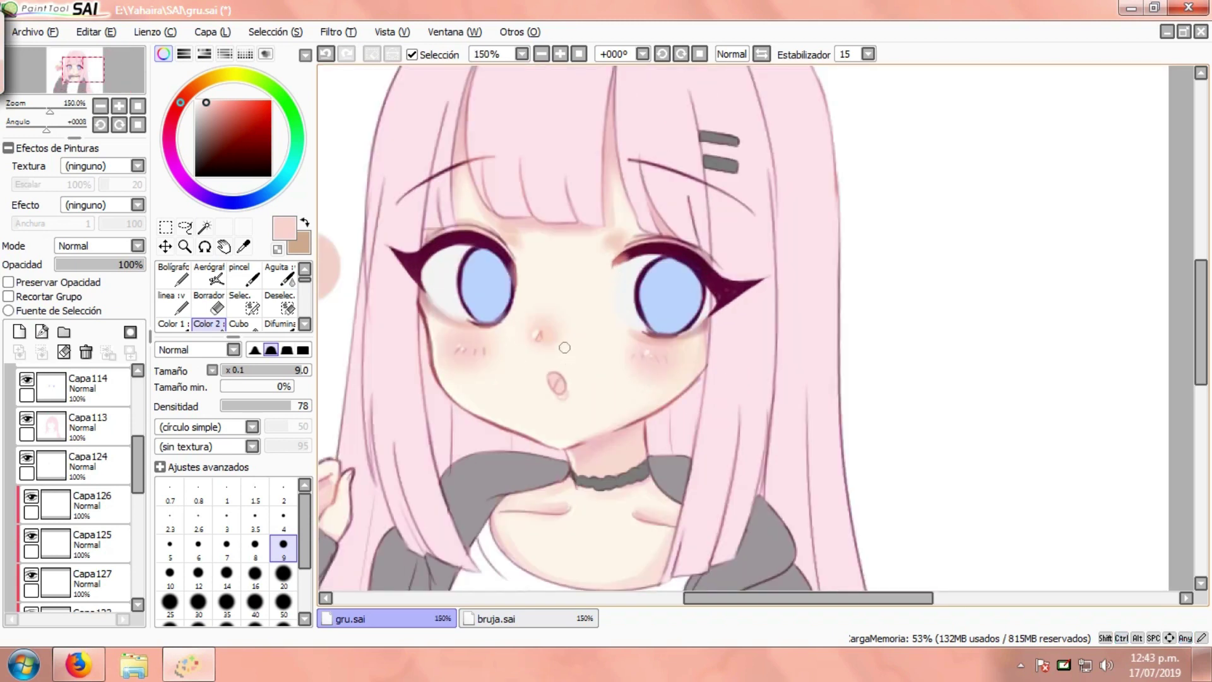
Darken the brush colour to a dusty pink and shade the inside of the mouth with the Color 2 brush.
left_click_drag(207, 105, 207, 109)
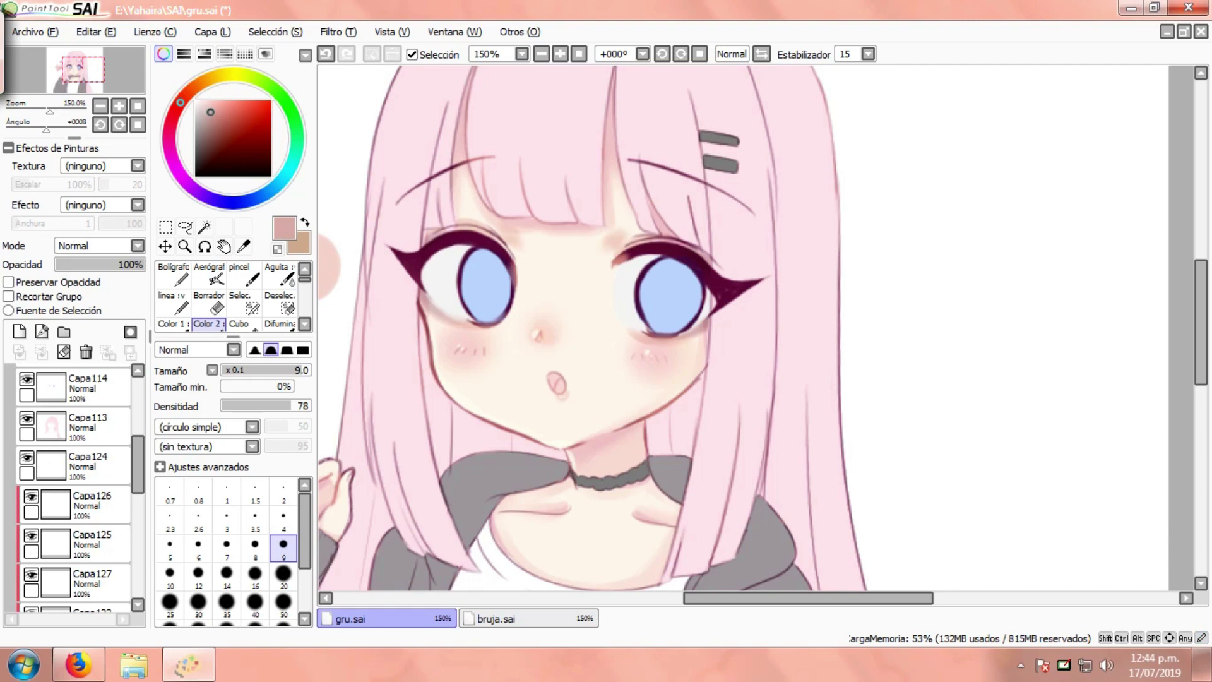
scroll(551, 373, "up", 1)
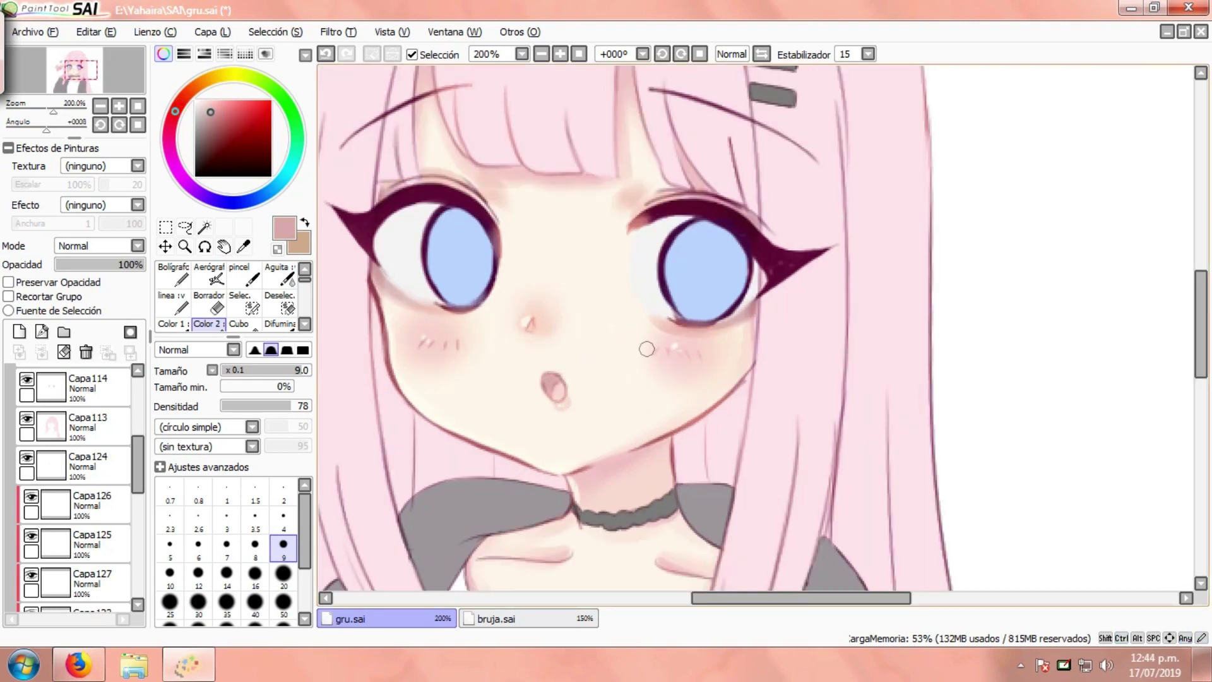
scroll(647, 348, "down", 3)
scroll(617, 408, "up", 1)
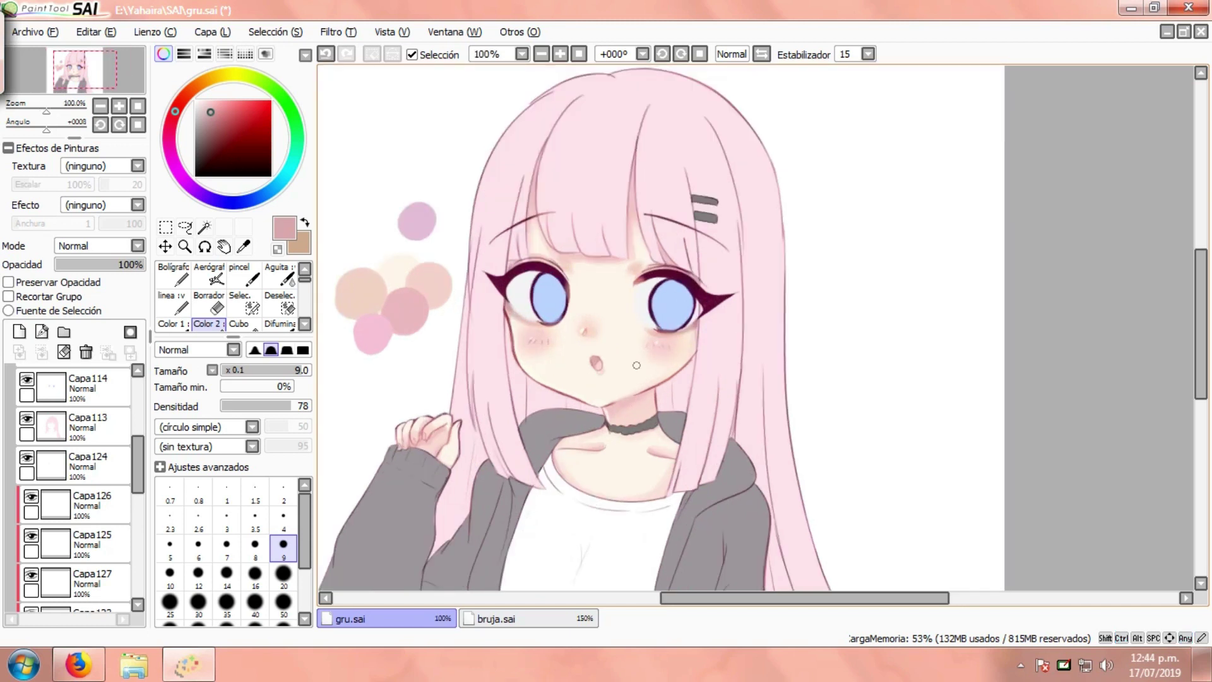
Toggle the visibility of layers Capa126, Capa125, Capa112 and Capa118 to examine what each contributes to the drawing.
left_click_drag(617, 408, 574, 388)
left_click(91, 505)
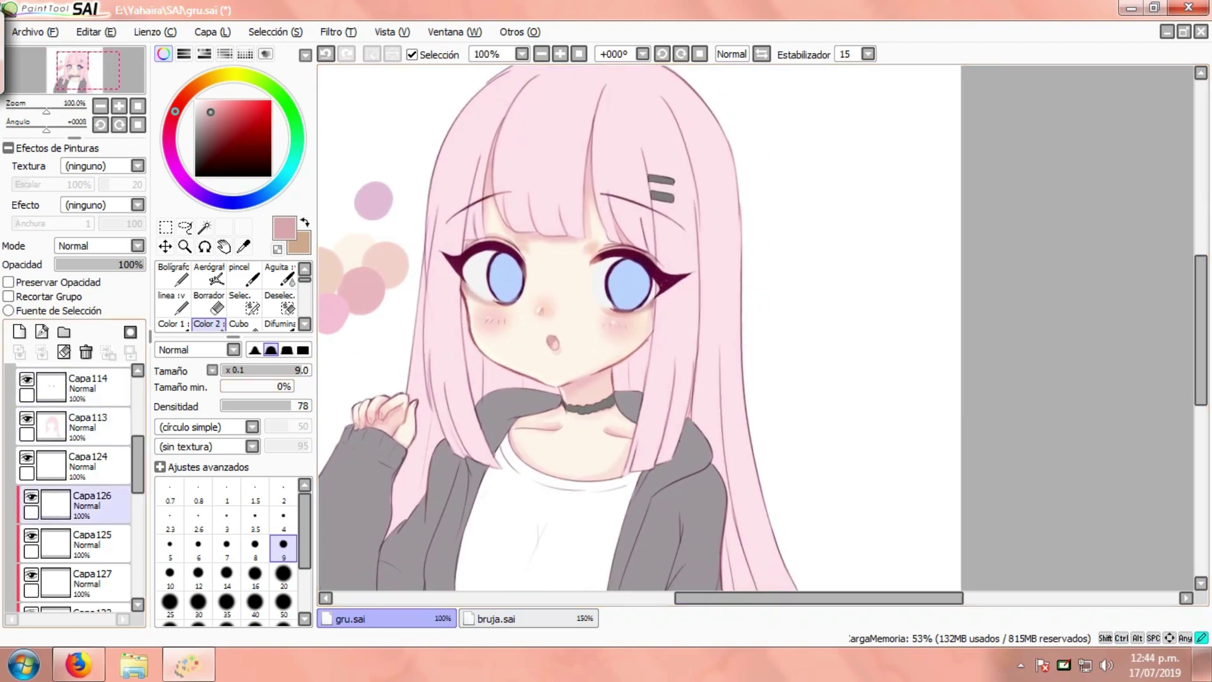
left_click(31, 497)
left_click(31, 497)
left_click(31, 497)
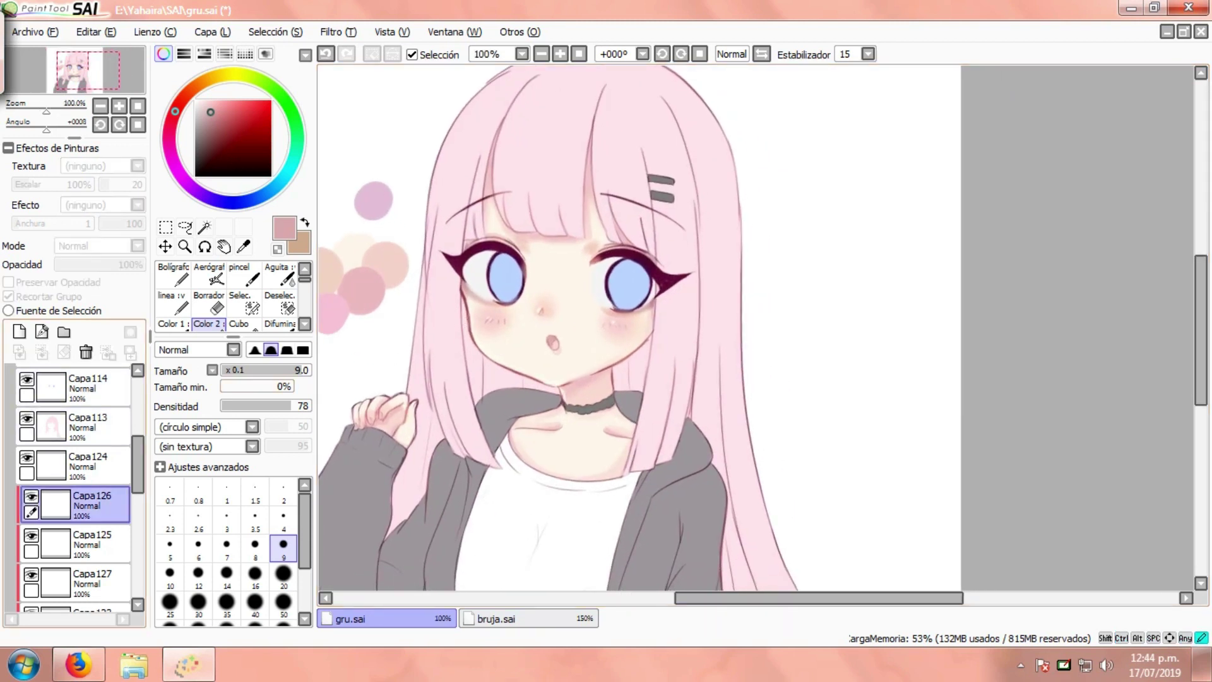
left_click(31, 497)
left_click(31, 536)
left_click(31, 535)
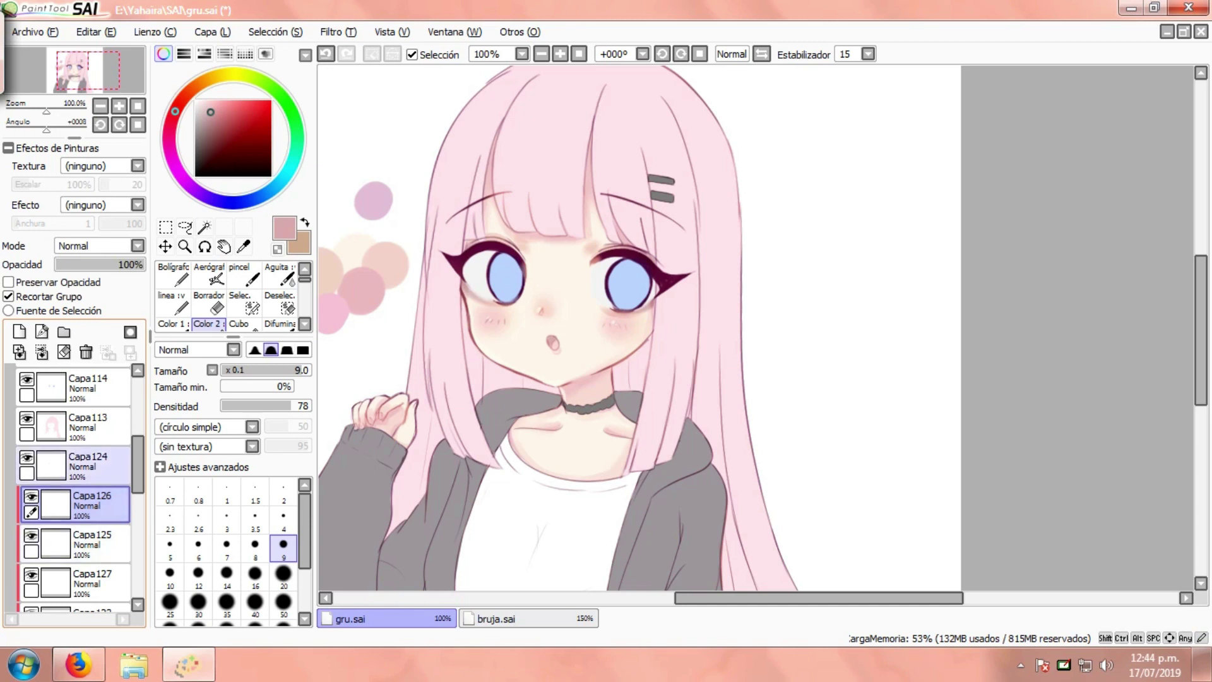
left_click_drag(138, 464, 137, 530)
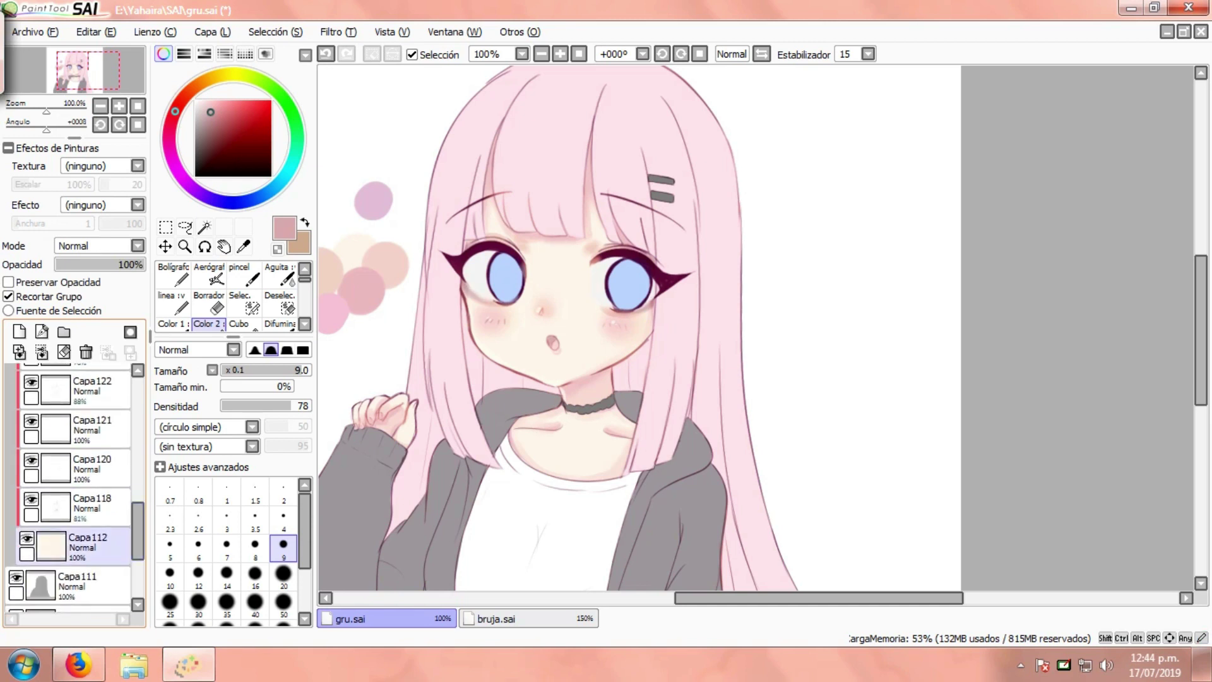
left_click(27, 539)
left_click(27, 539)
left_click(31, 499)
left_click(31, 499)
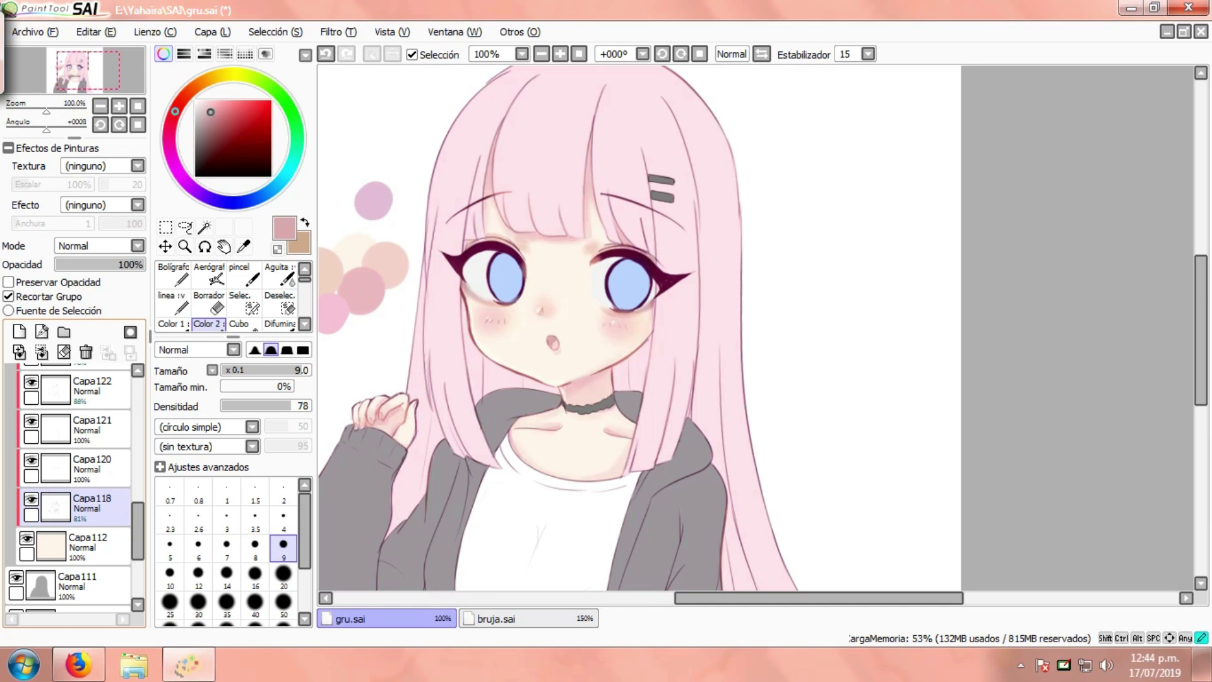
left_click_drag(138, 531, 137, 464)
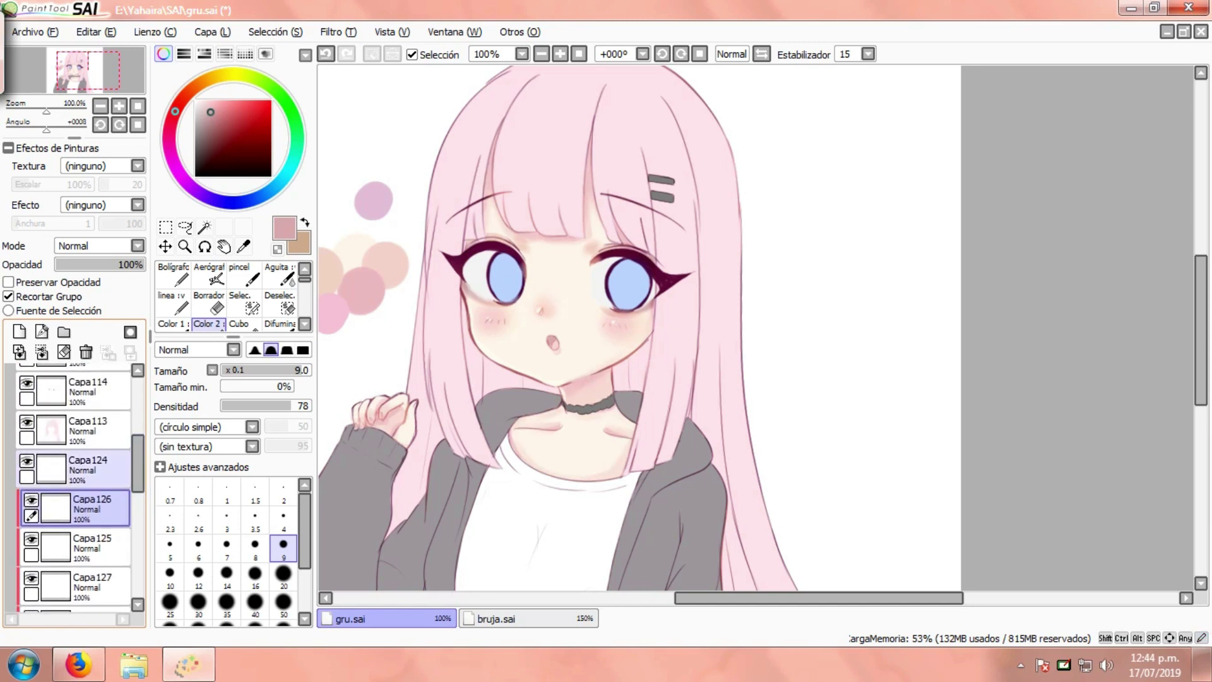
left_click(31, 500)
left_click(31, 500)
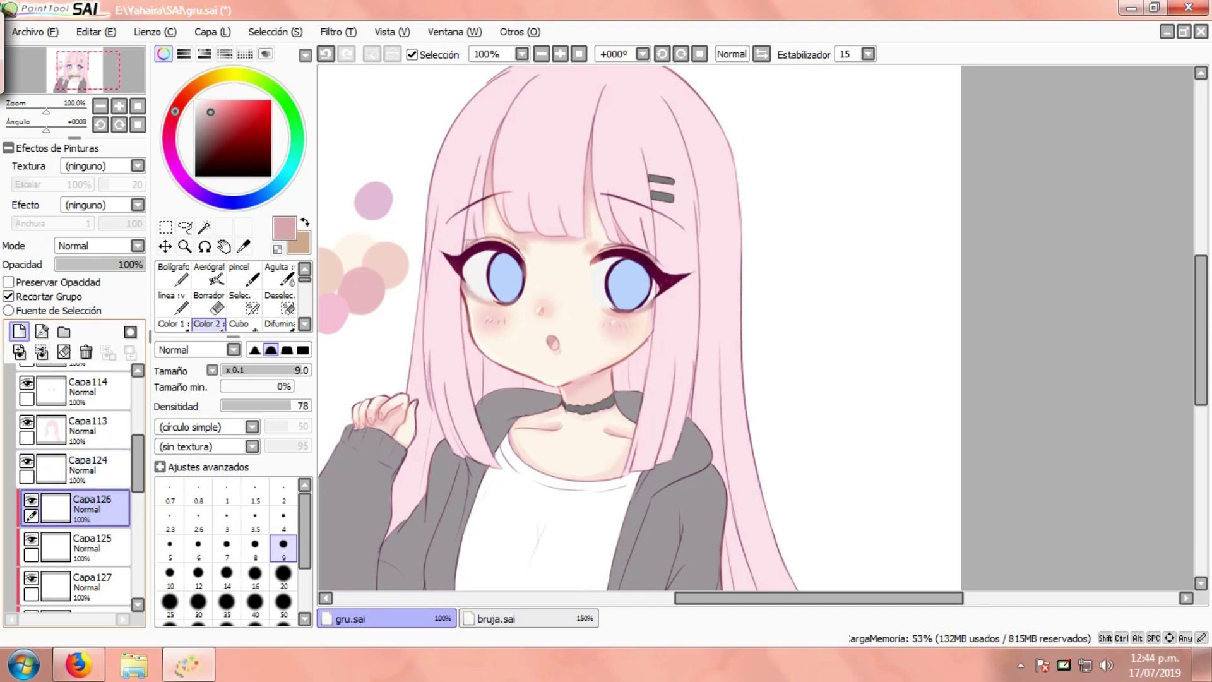
Create a clipped layer above Capa126 and paint a white tooth highlight in the upper part of the mouth.
left_click(19, 331)
left_click(20, 297)
left_click(195, 100)
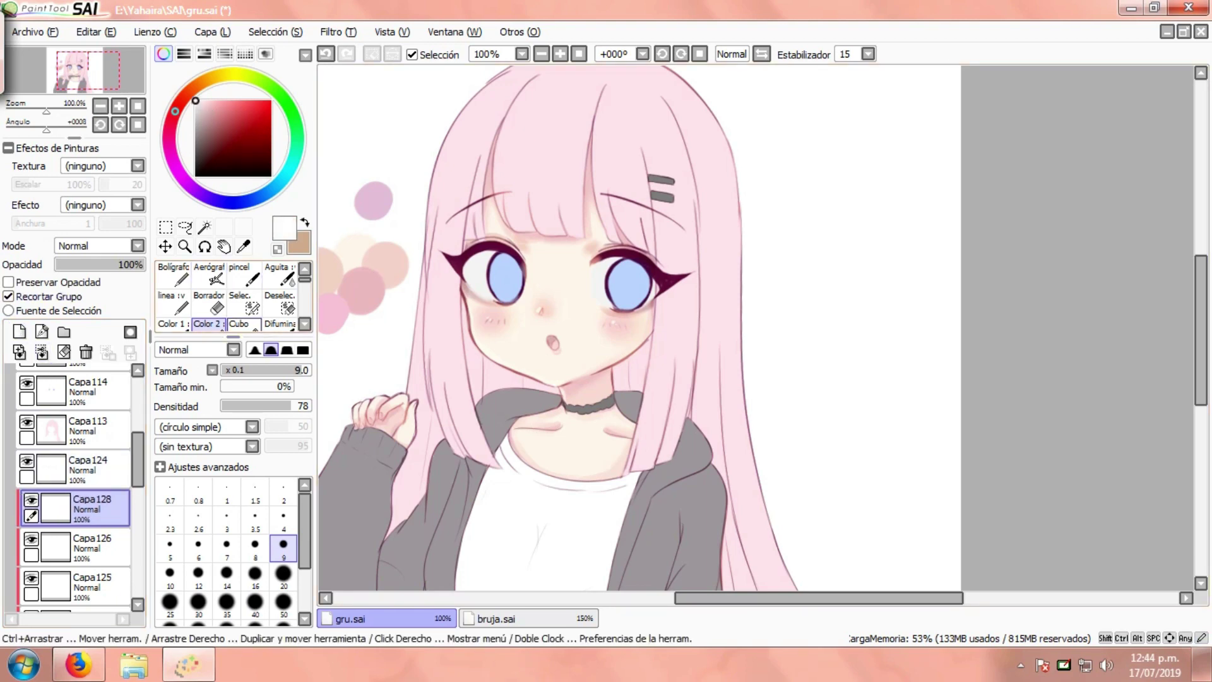
scroll(570, 325, "up", 2)
scroll(531, 351, "up", 1)
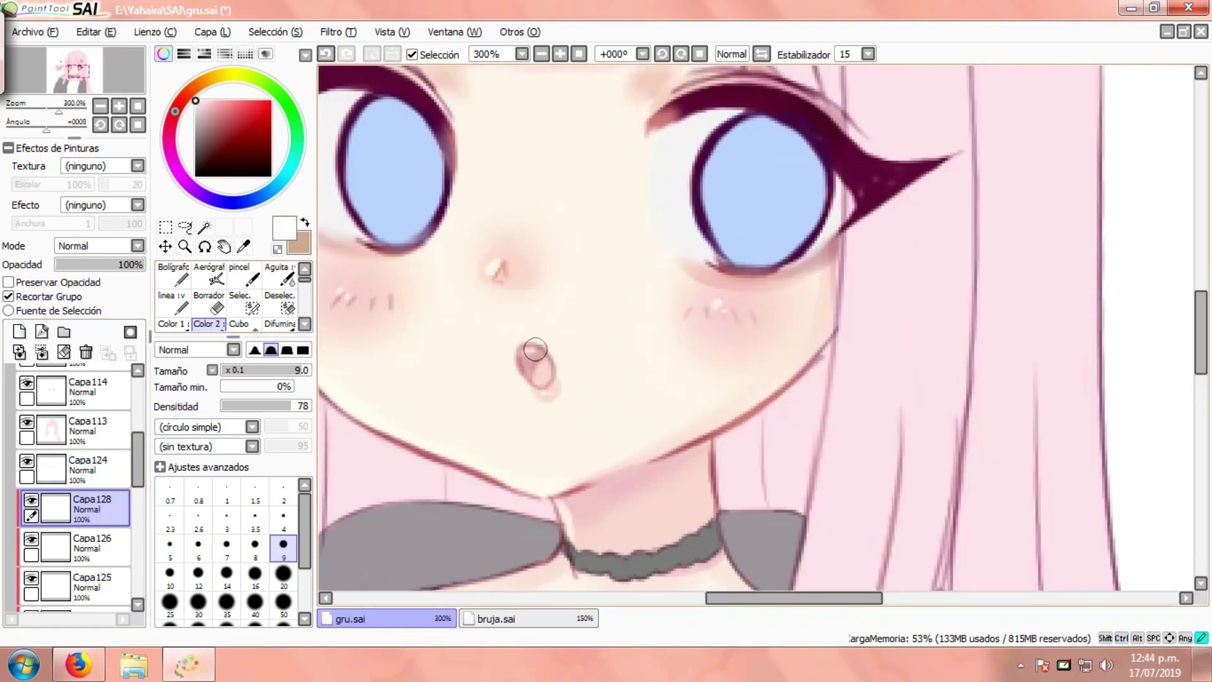
left_click_drag(536, 349, 534, 351)
scroll(528, 352, "down", 3)
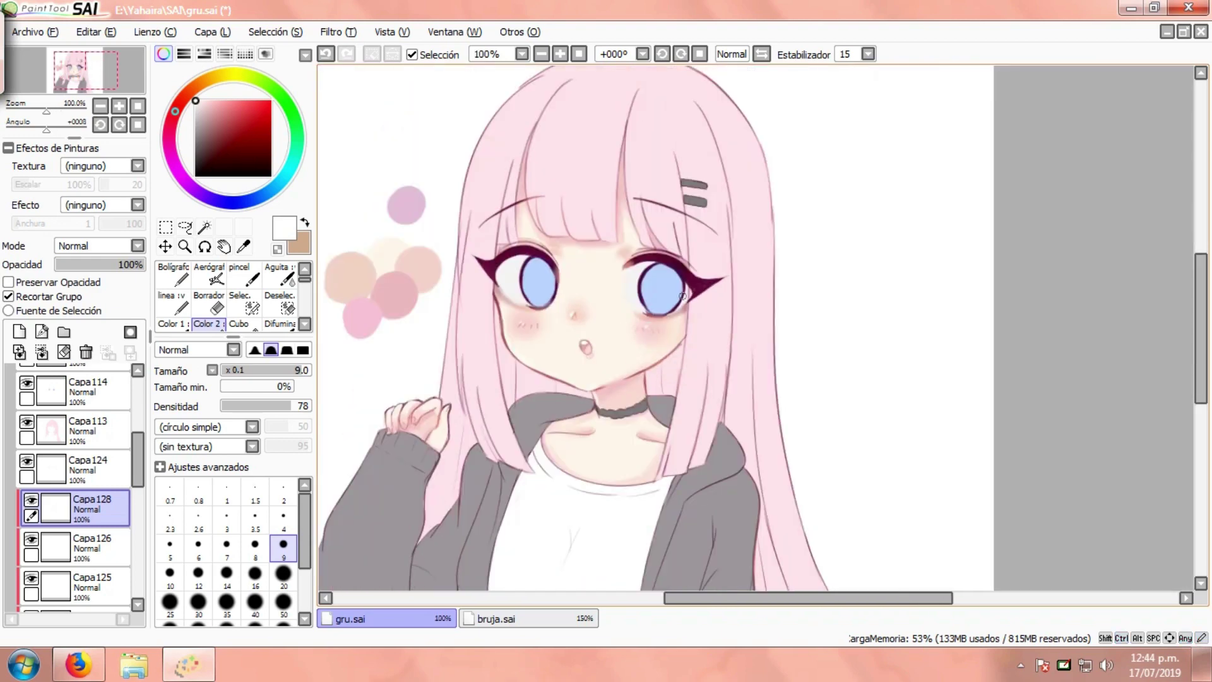
Mirror the canvas view, turn off opacity preservation on Capa110, and erase part of the nose line with the size 9 eraser.
key("h")
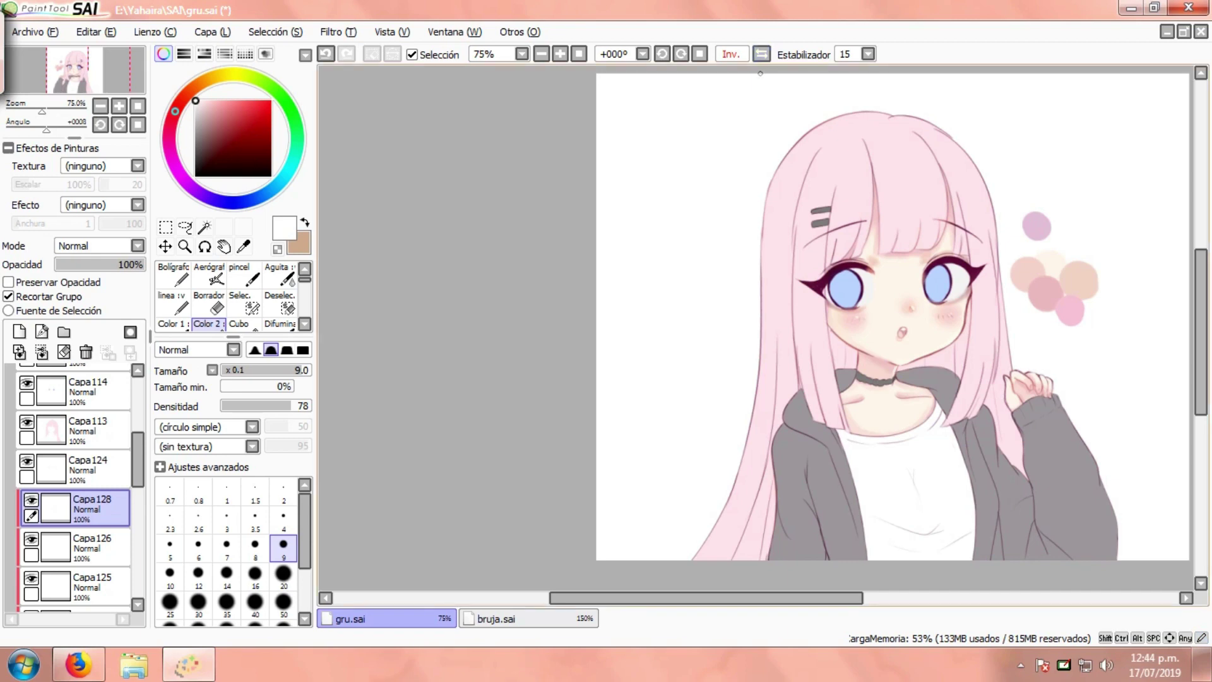
scroll(985, 373, "up", 4)
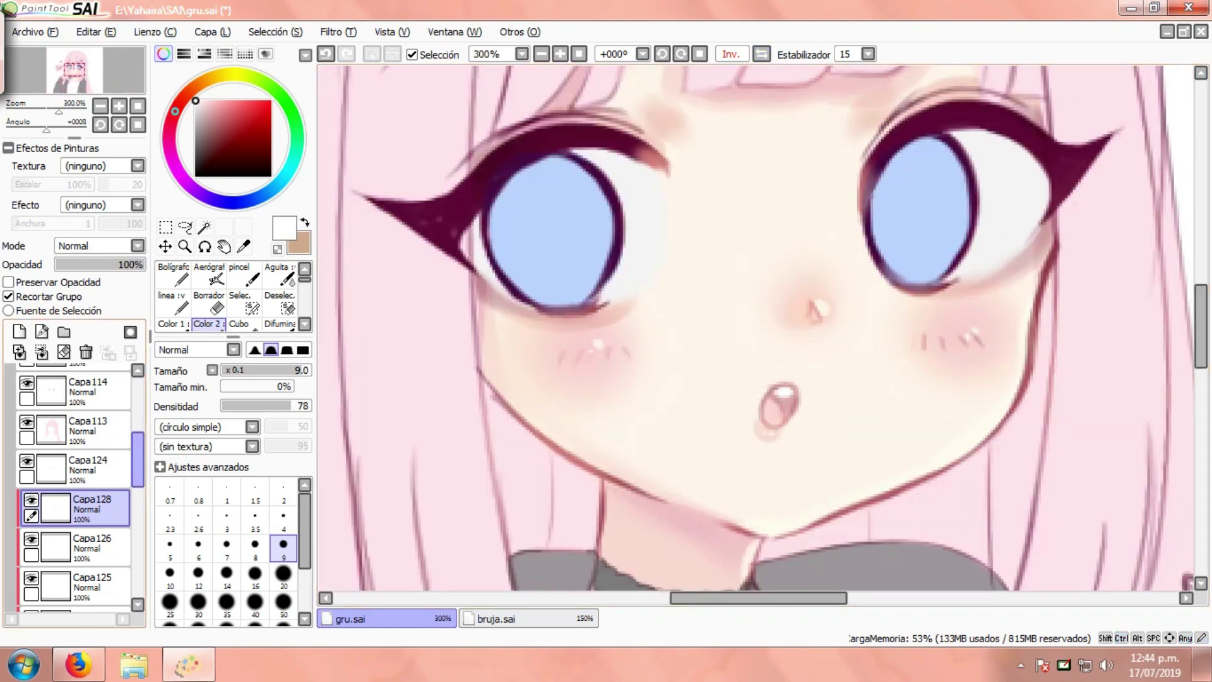
left_click_drag(137, 460, 138, 403)
left_click(46, 462)
left_click(41, 423)
left_click(87, 463)
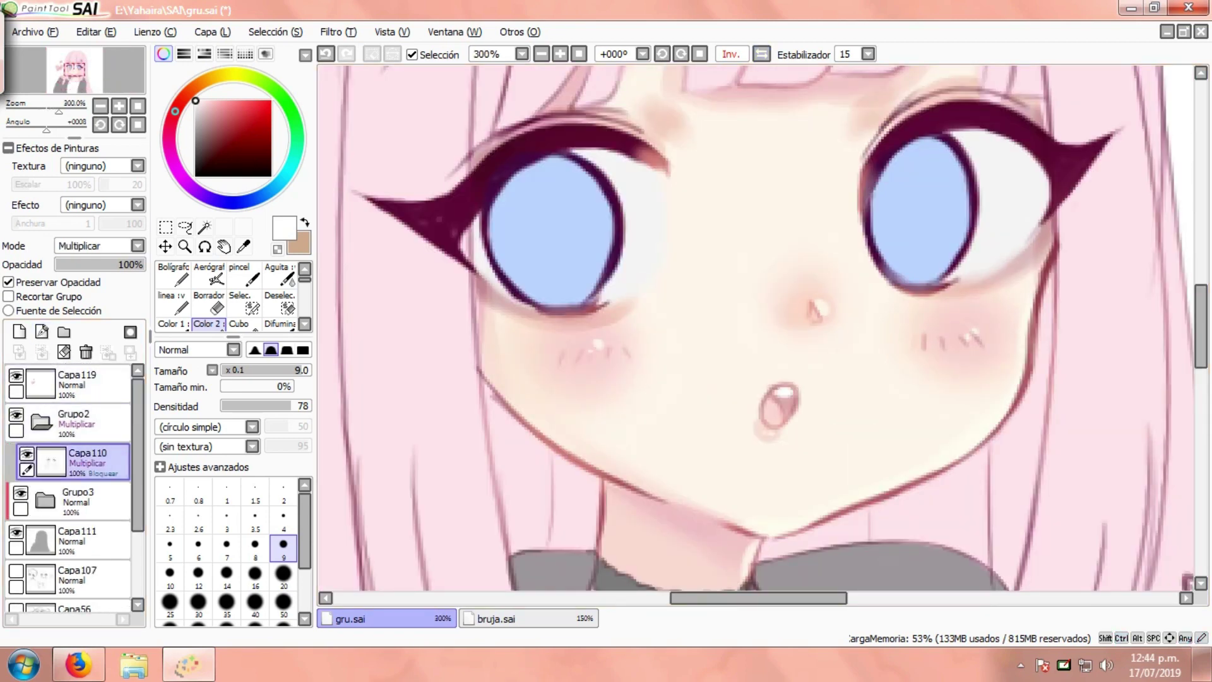
left_click(38, 282)
left_click(210, 304)
left_click(284, 503)
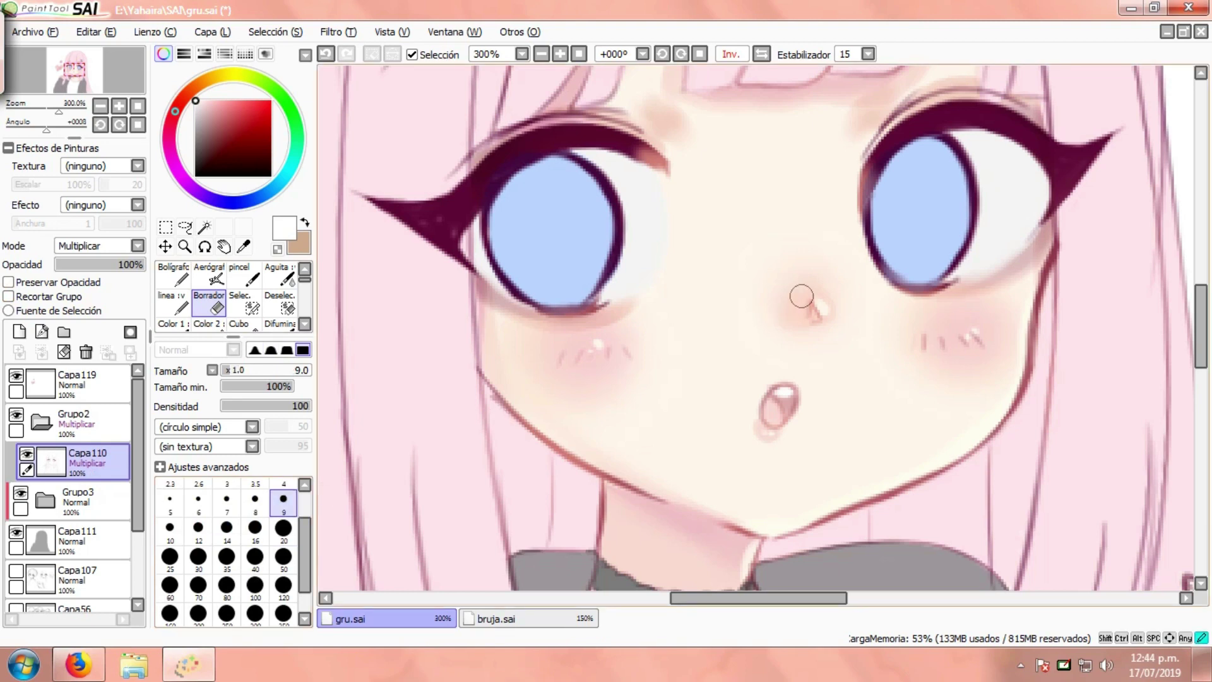
left_click_drag(802, 296, 812, 331)
scroll(765, 353, "down", 4)
scroll(726, 354, "up", 3)
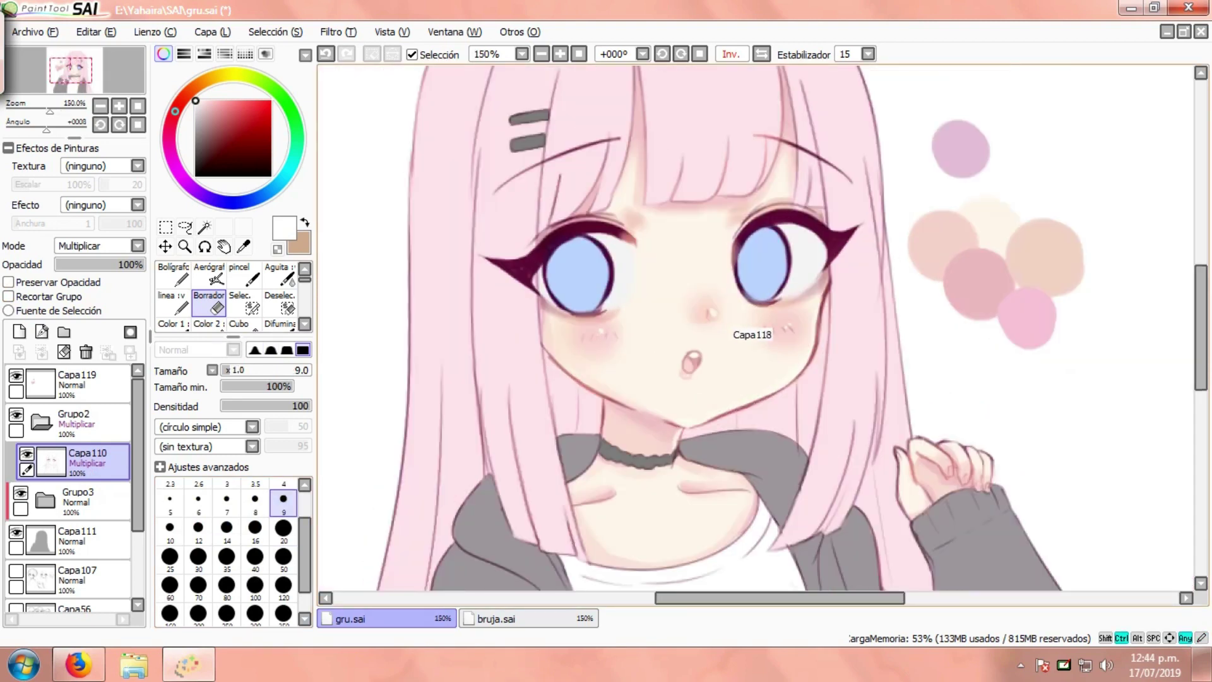
scroll(682, 346, "up", 1)
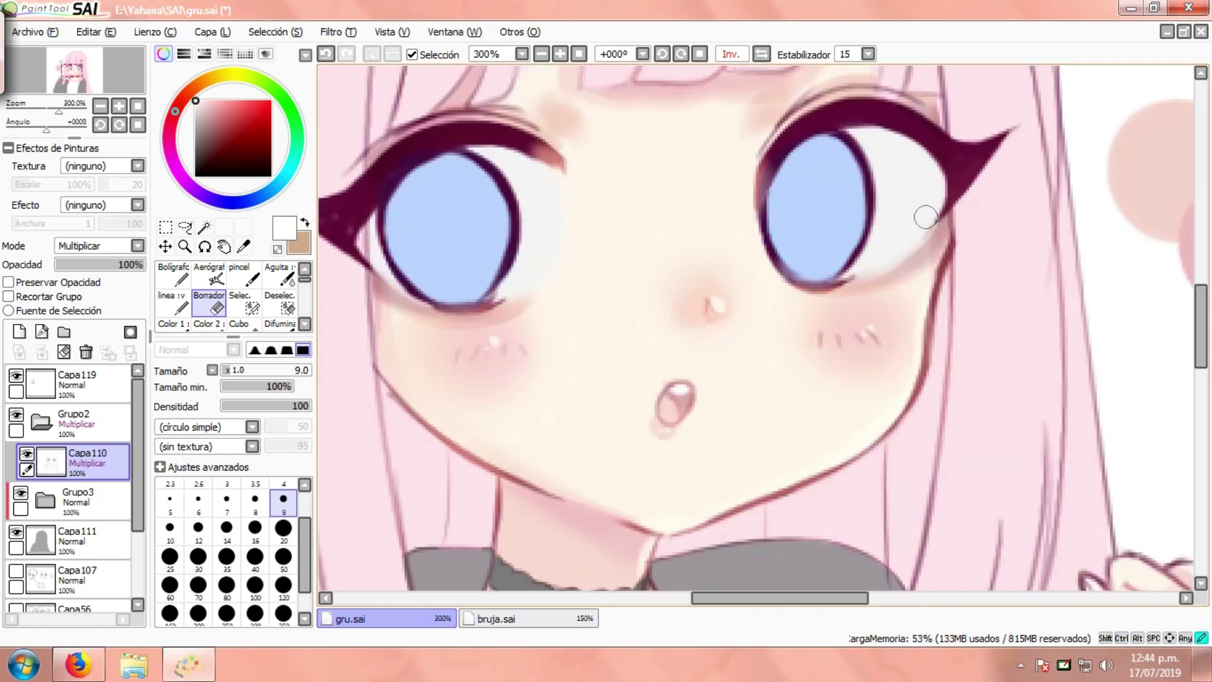
Clean up the lower outer edge of the eye white with the eraser and return the canvas view to normal orientation.
left_click_drag(907, 250, 915, 236)
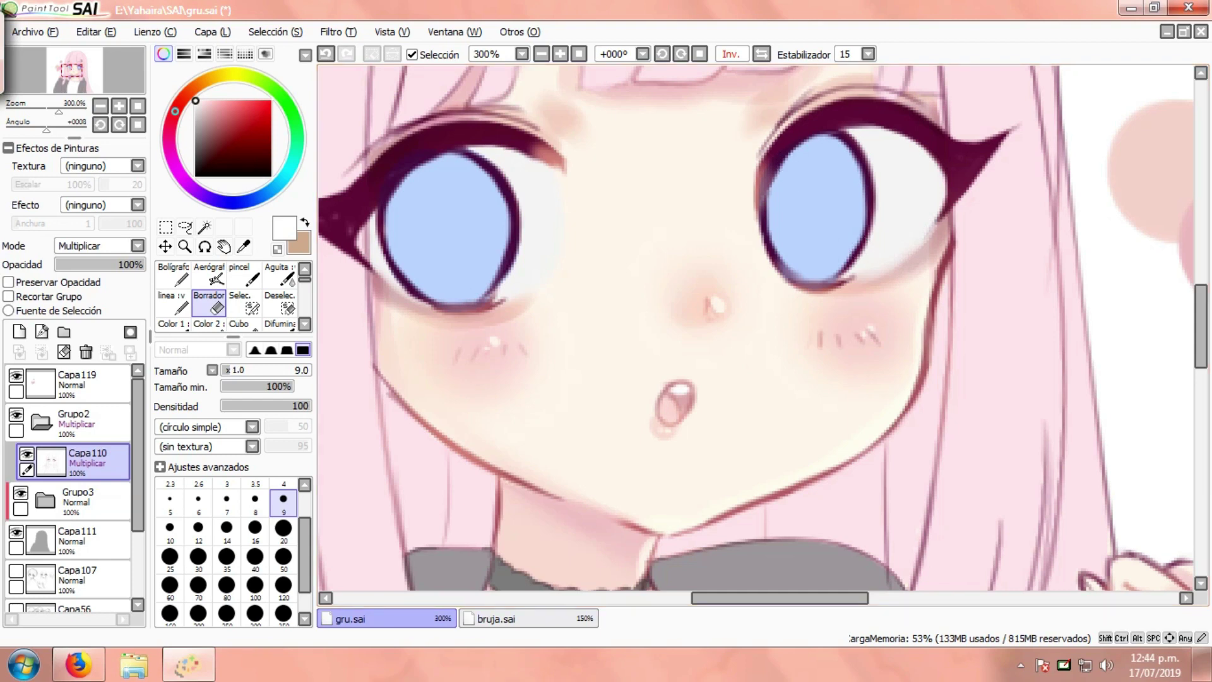
left_click(761, 54)
scroll(450, 266, "down", 2)
left_click_drag(725, 279, 692, 285)
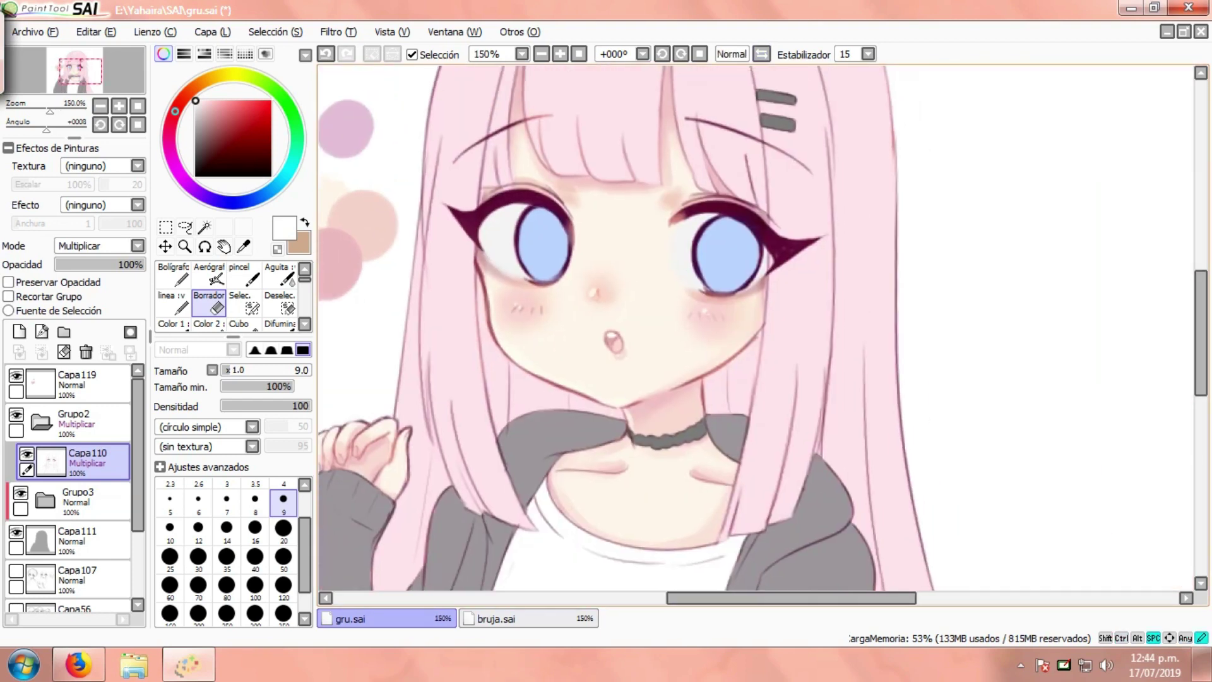
scroll(587, 331, "down", 1)
scroll(626, 284, "down", 2)
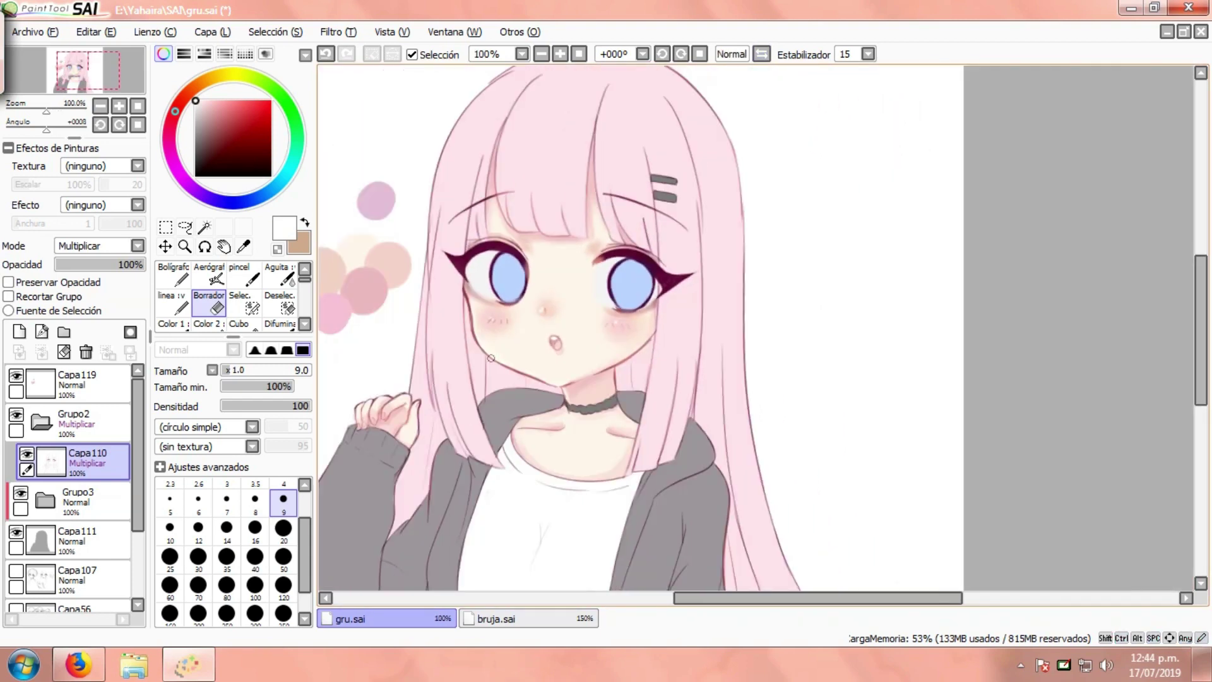
Collapse Grupo2, then toggle the visibility of Grupo3 and its base layer Capa112 to examine the skin colouring.
left_click(623, 288, "ctrl+shift")
scroll(622, 288, "up", 1)
left_click(42, 422)
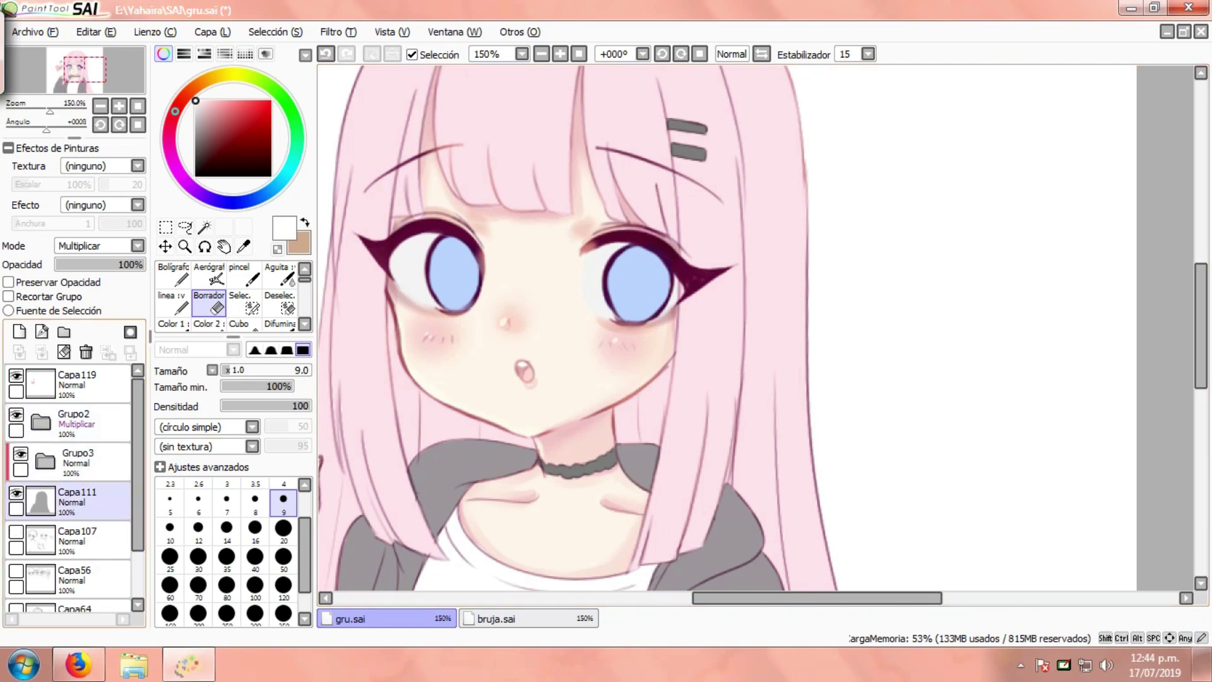
left_click(21, 454)
left_click(21, 454)
left_click(77, 463)
left_click(21, 454)
left_click(21, 454)
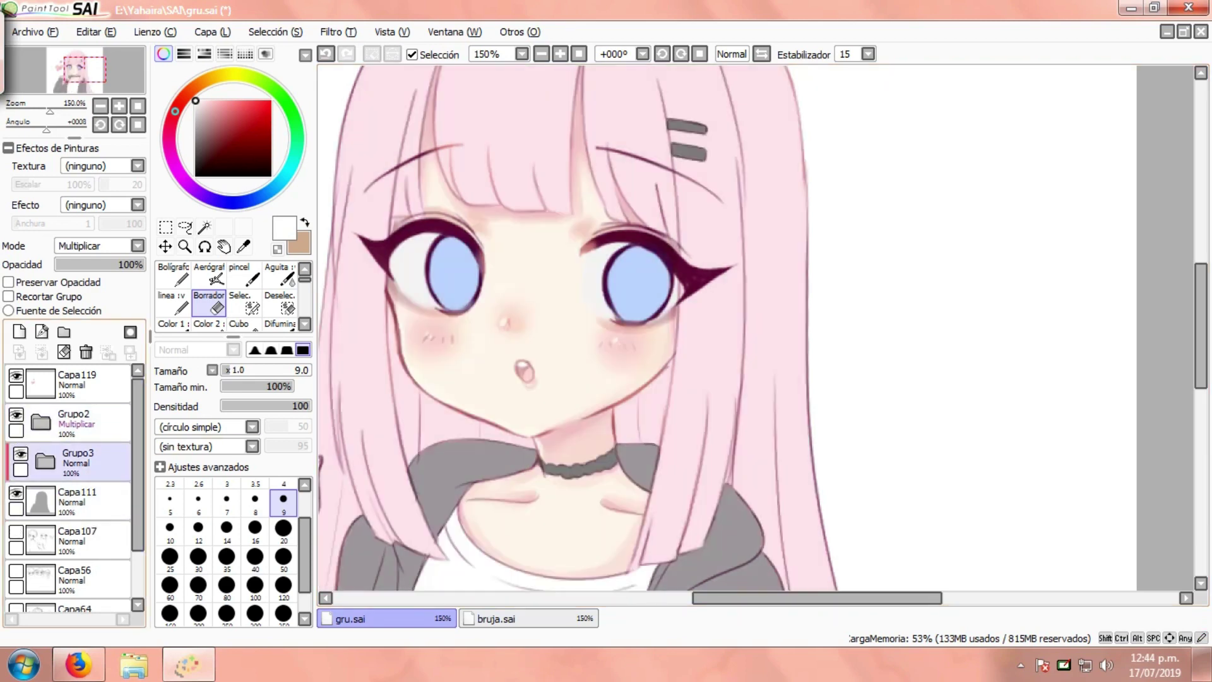
left_click(46, 462)
left_click_drag(76, 422, 138, 534)
left_click(27, 544)
left_click(27, 545)
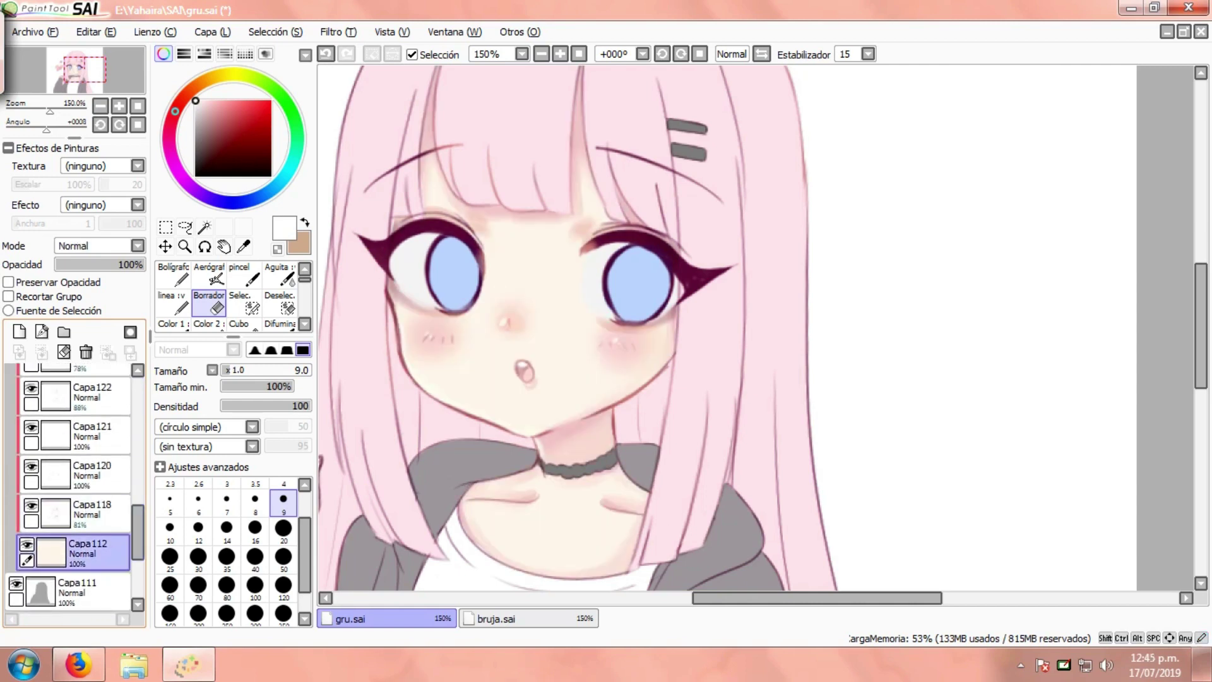
scroll(519, 325, "down", 2)
scroll(493, 341, "up", 2)
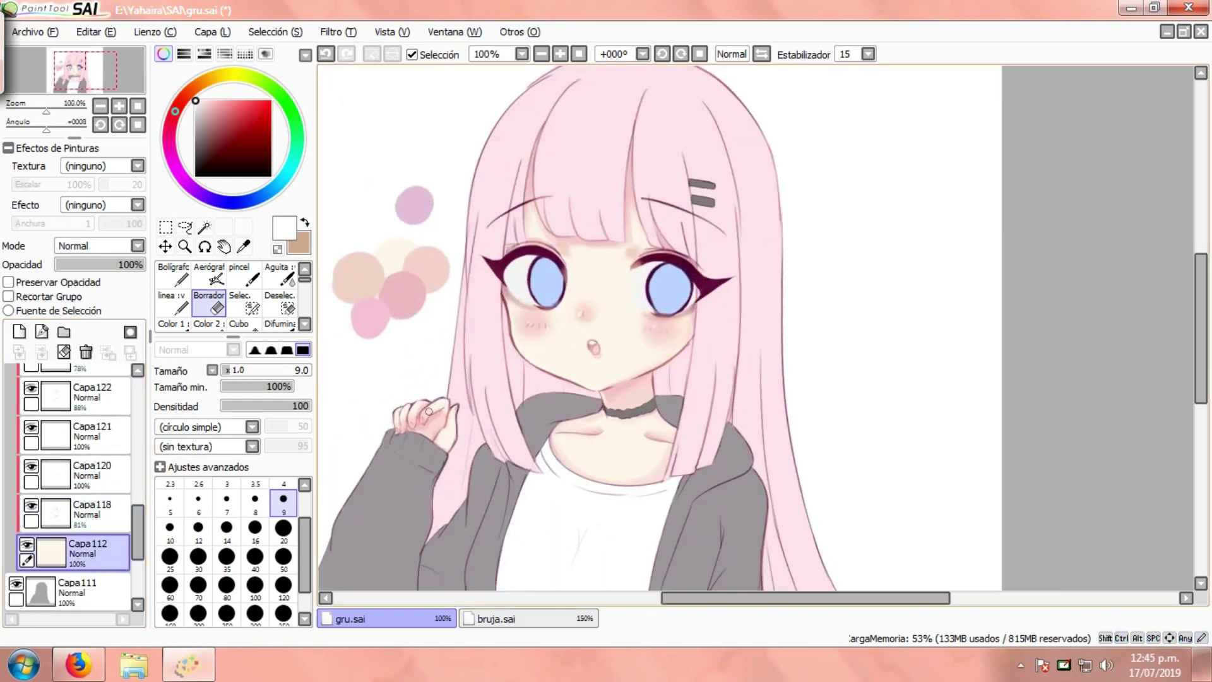
scroll(447, 409, "down", 1)
left_click(338, 32)
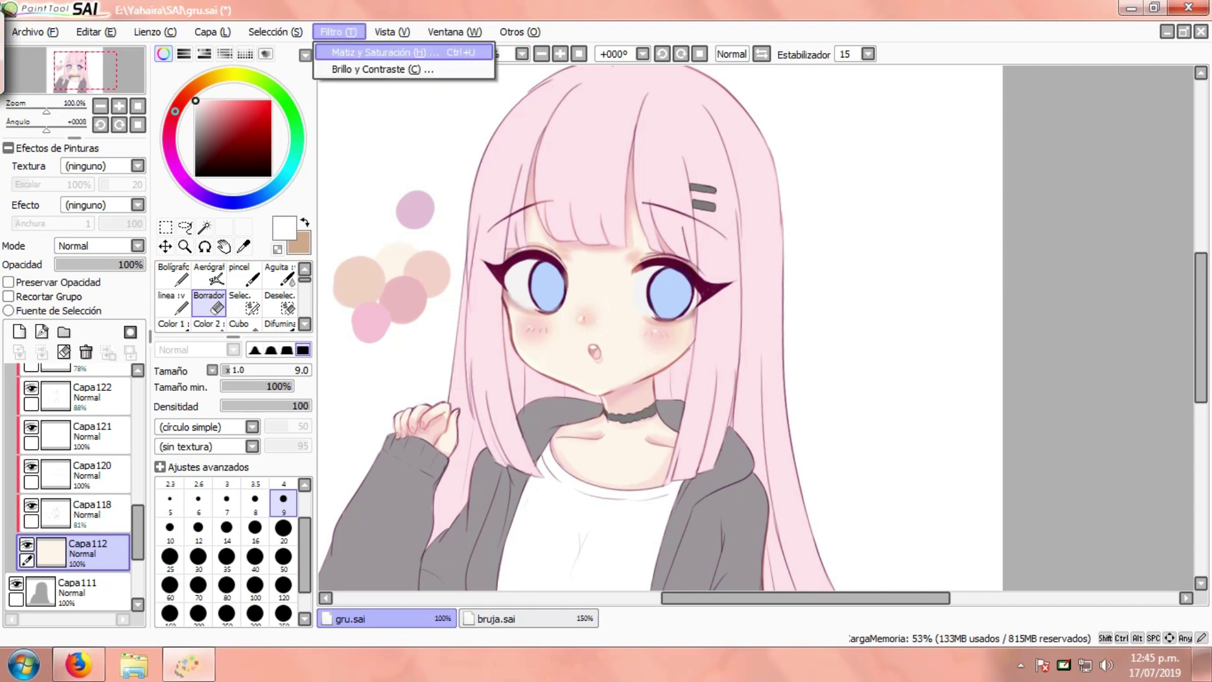
left_click(392, 53)
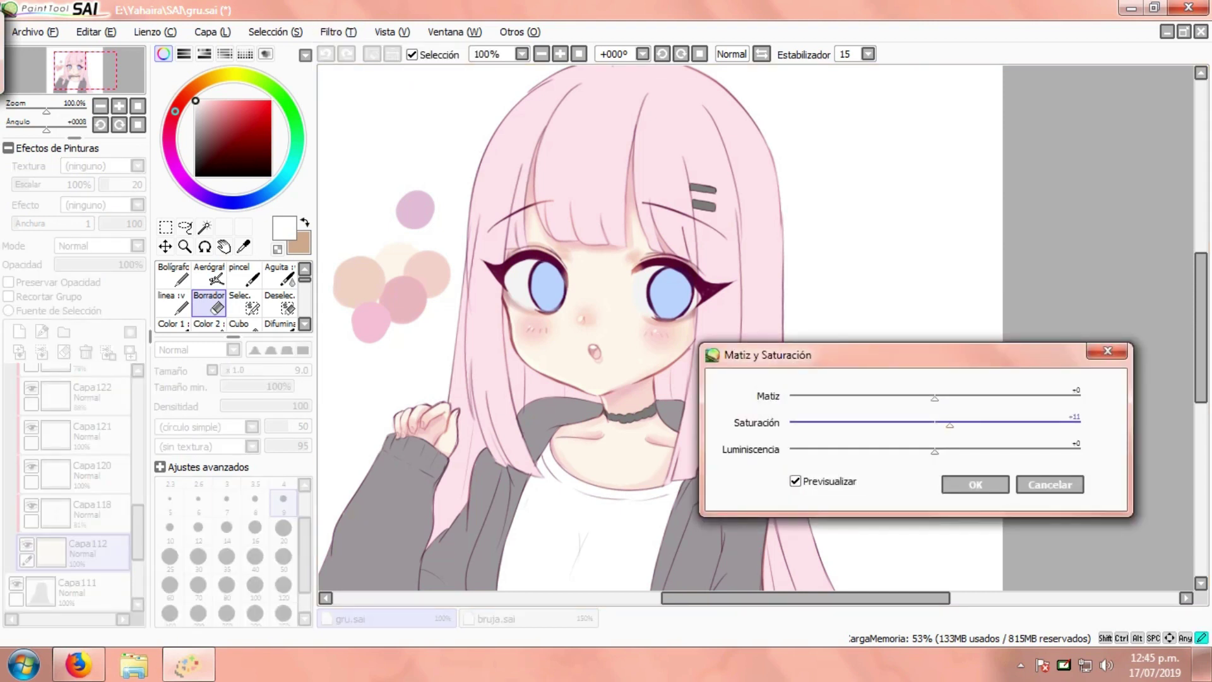
left_click(946, 397)
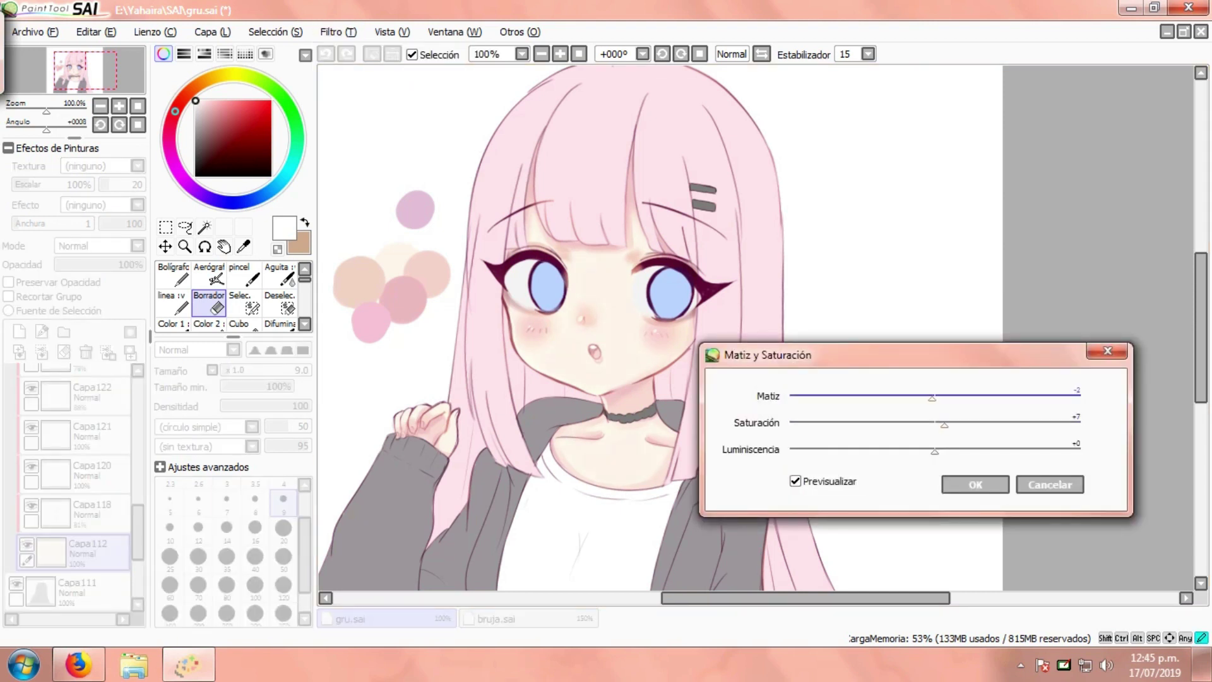
key("Right")
key("Right")
key("Tab")
key("Tab")
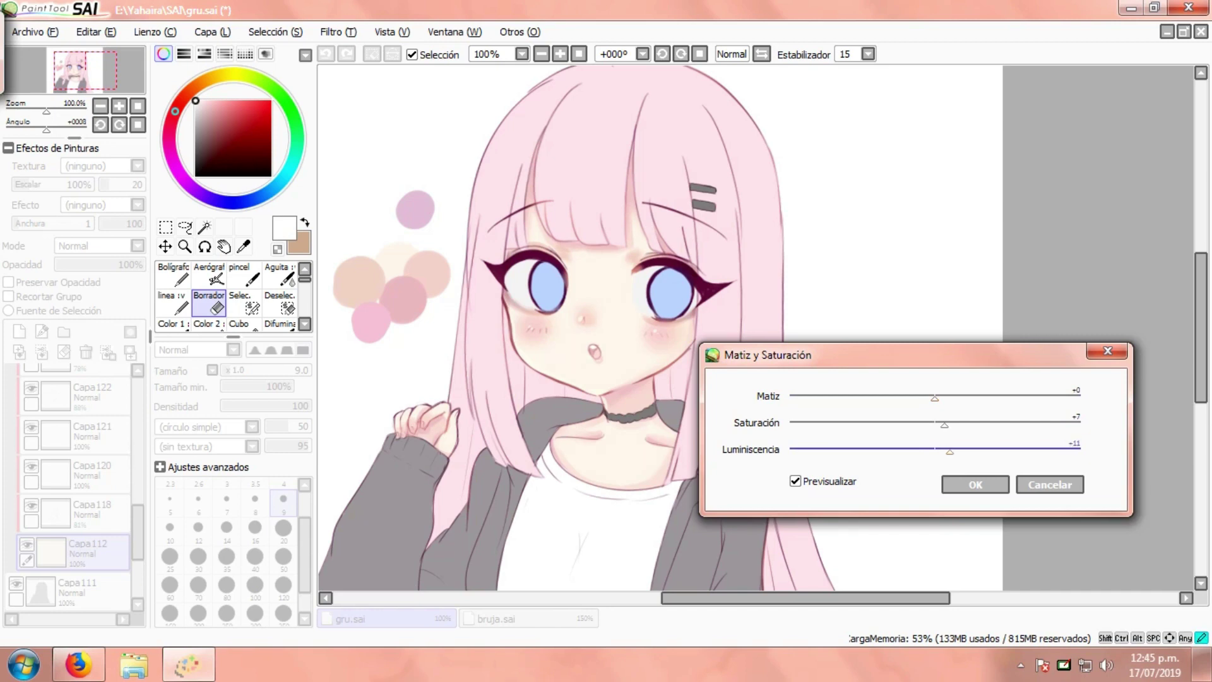
left_click(1050, 485)
Select Capa123, sample the pale pink shadow colour from the neck, and switch to the Color 2 brush.
scroll(587, 277, "up", 1)
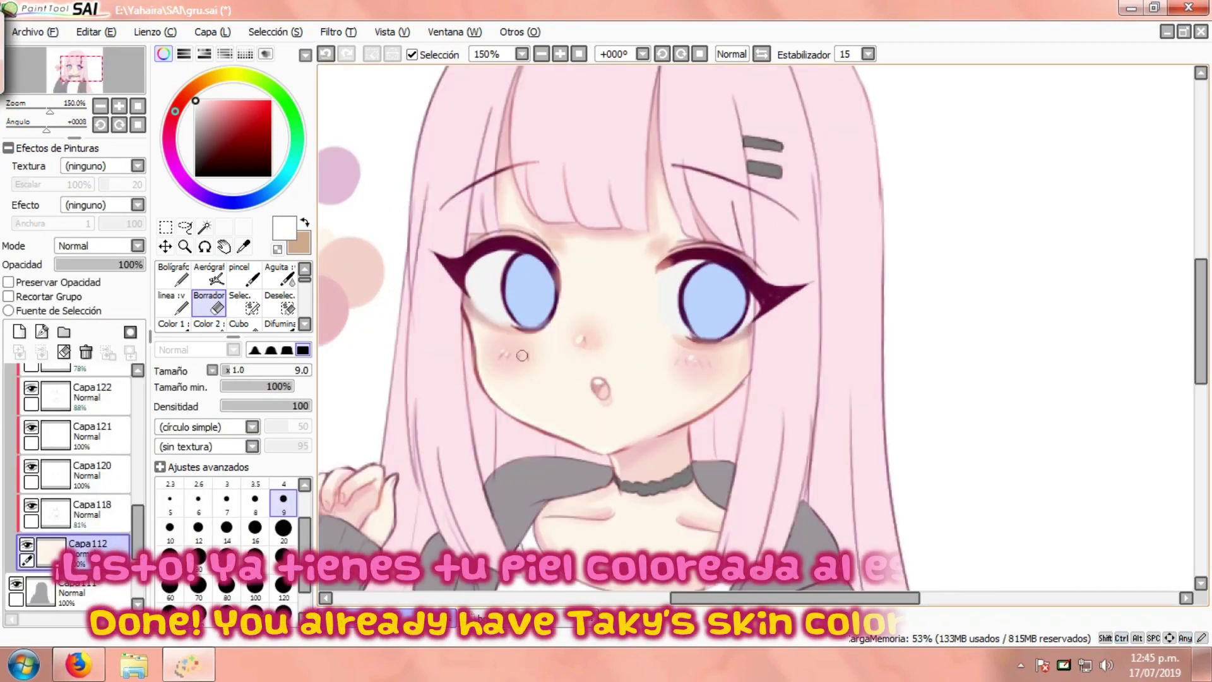
scroll(75, 487, "up", 5)
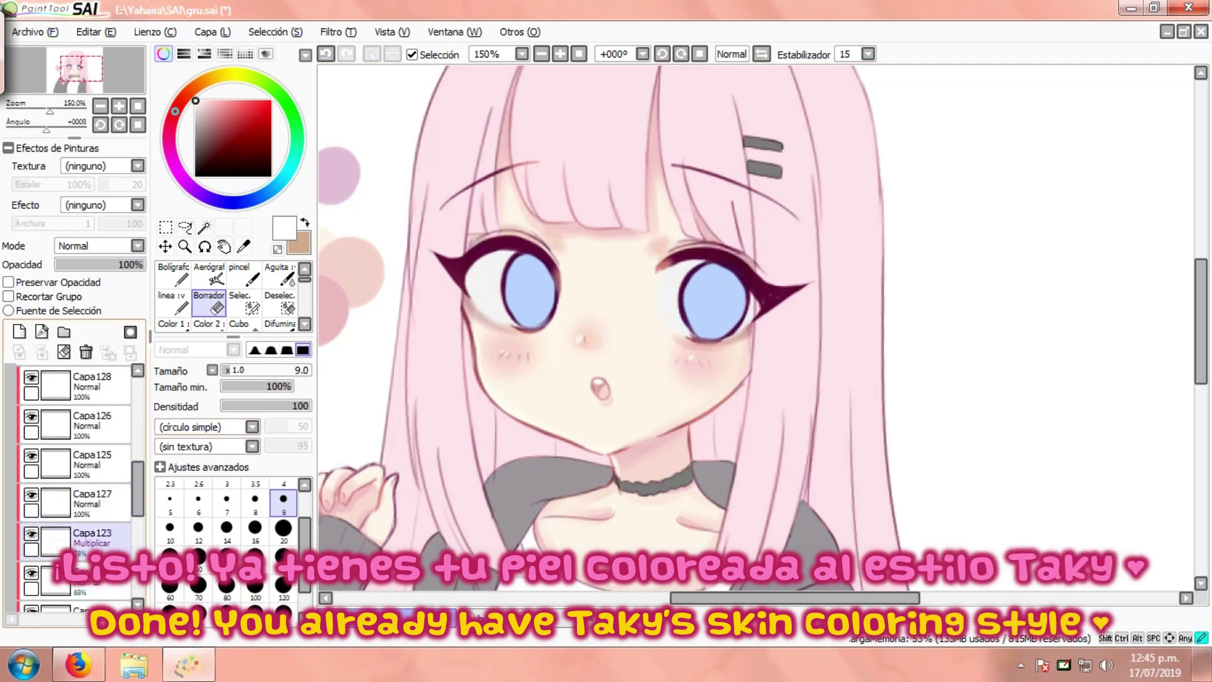
left_click(95, 540)
left_click(244, 247)
left_click(658, 447)
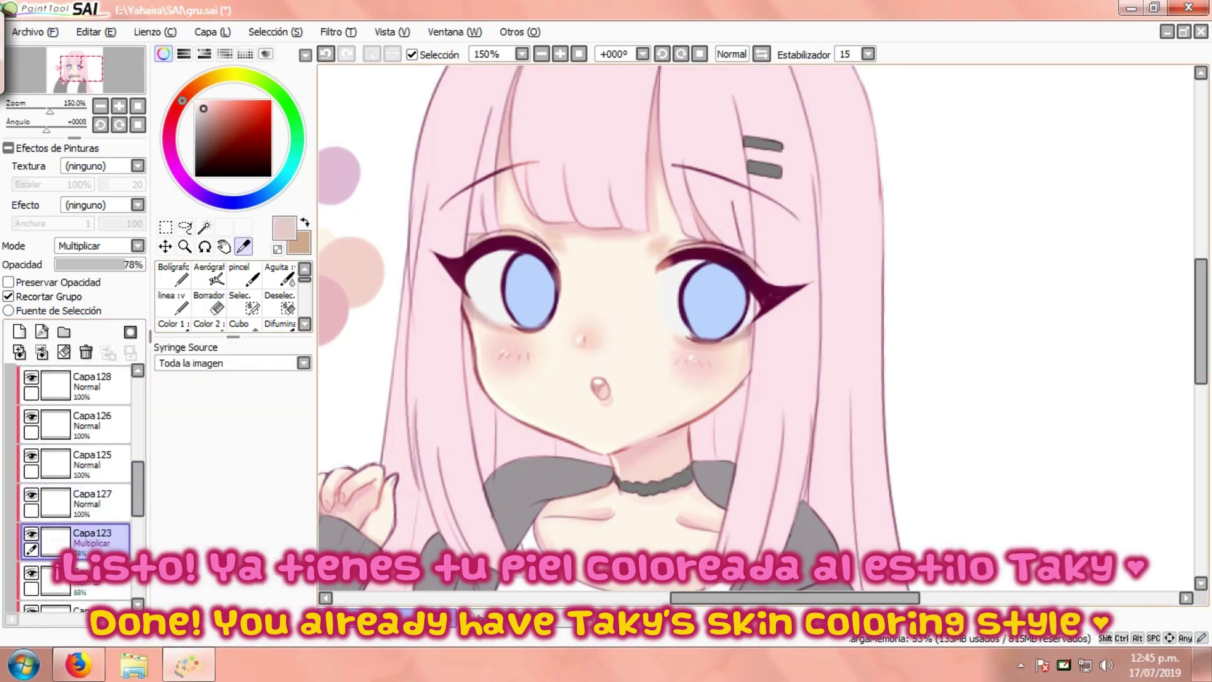
left_click(208, 324)
scroll(713, 343, "up", 2)
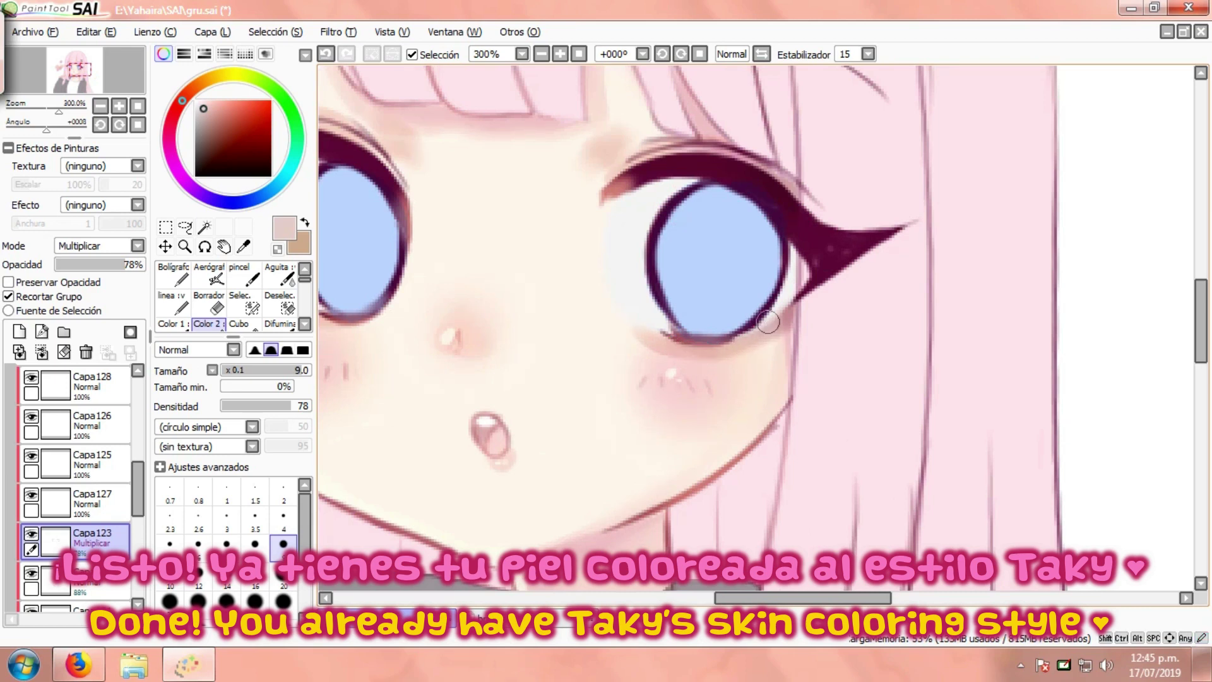
scroll(659, 332, "down", 2)
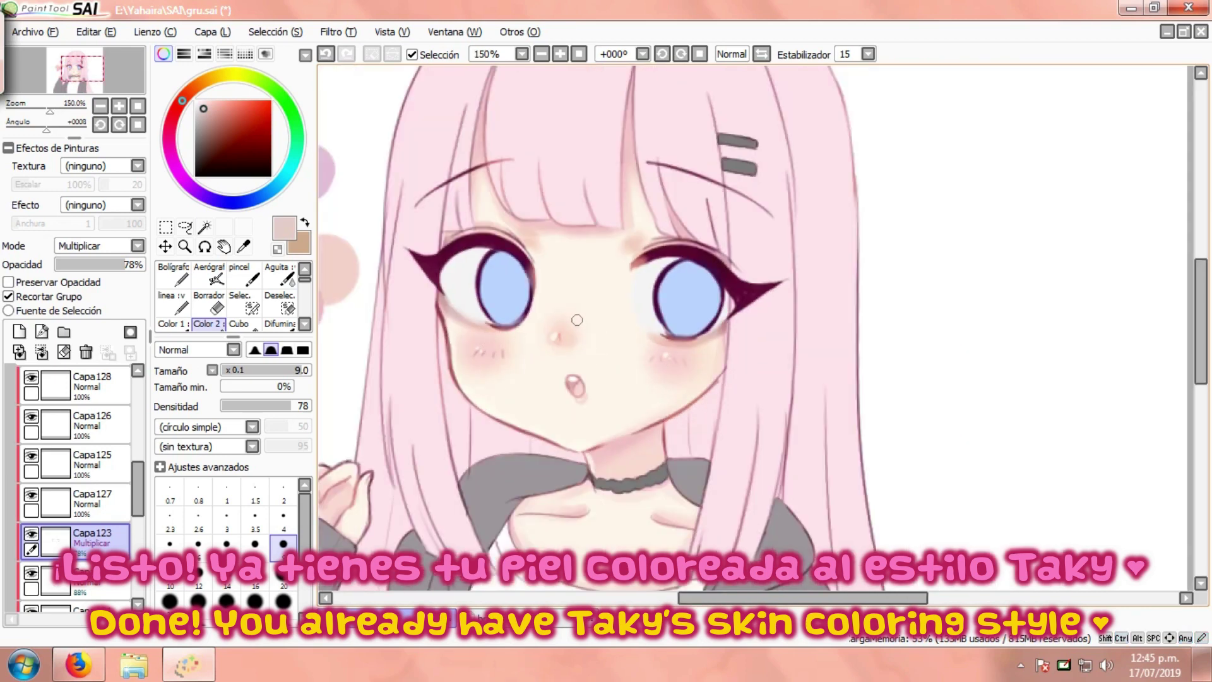
Choose a deeper rose pink and shade along the upper eyelids of both eyes on Capa123 with the Color 2 brush.
scroll(577, 321, "up", 2)
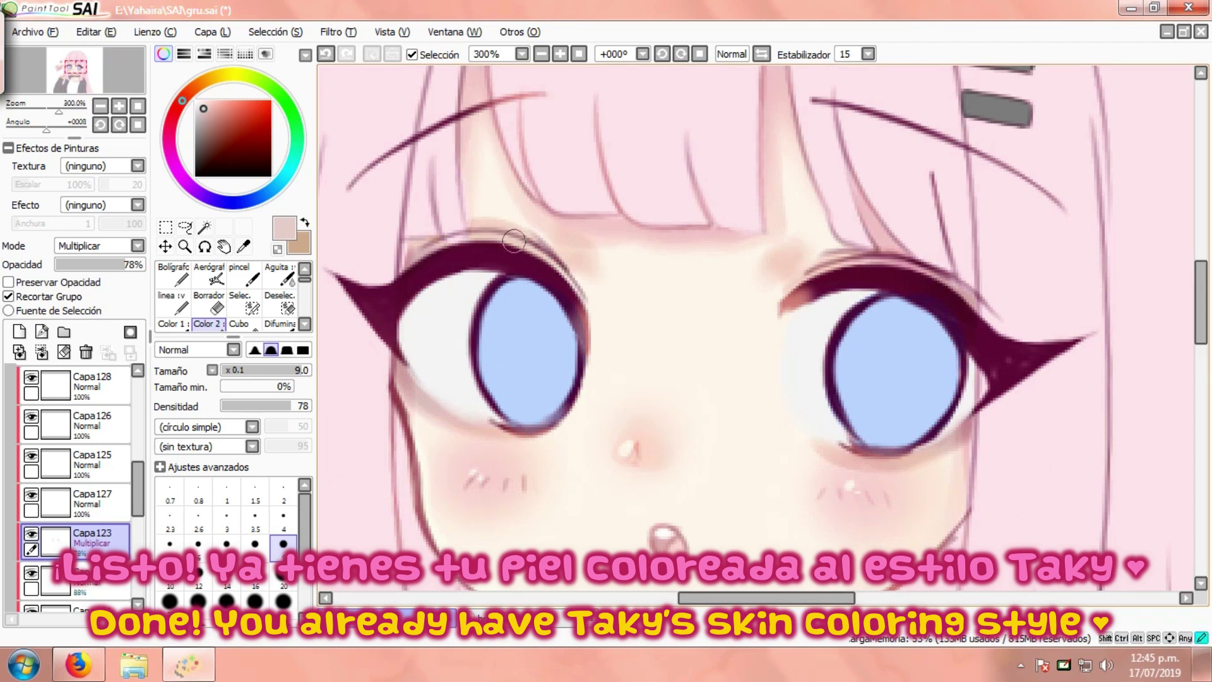
left_click(174, 115)
left_click(217, 113)
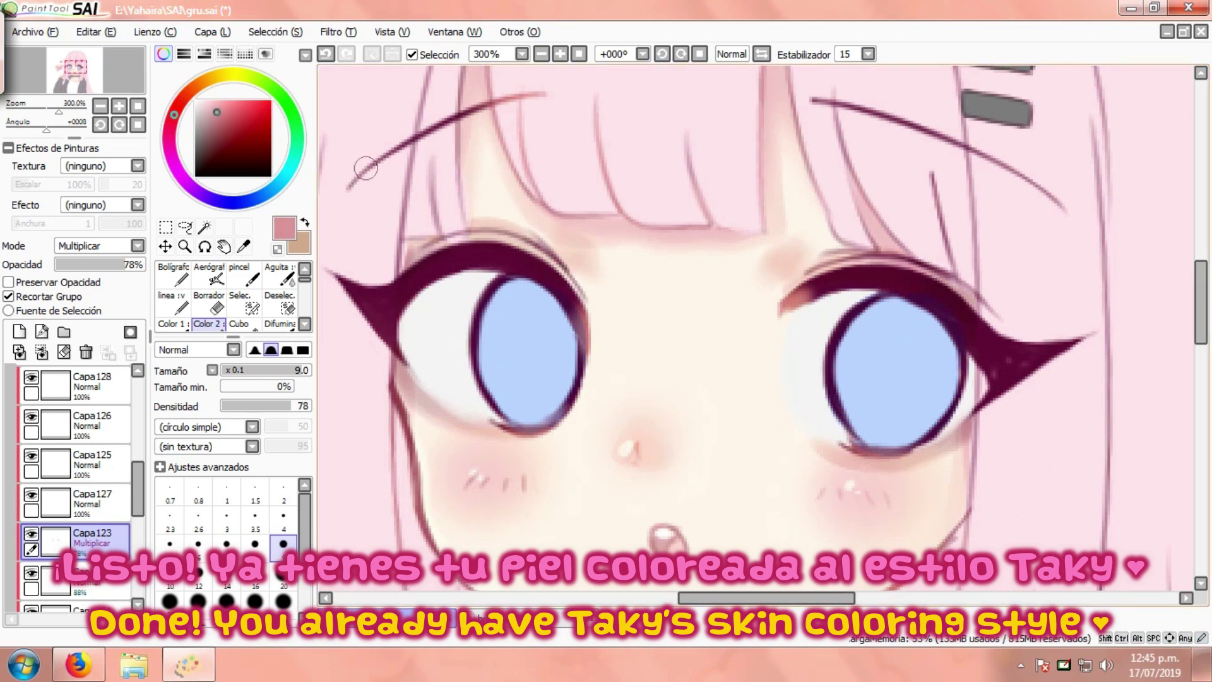
left_click_drag(436, 245, 534, 264)
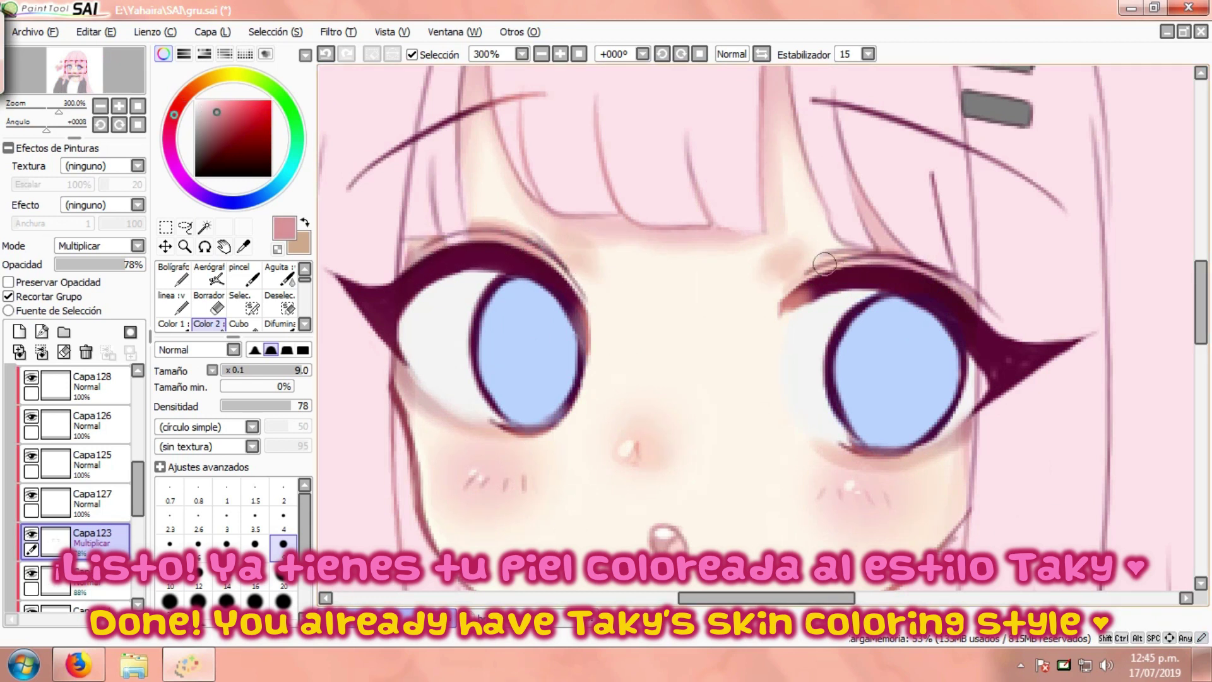
left_click_drag(795, 283, 884, 286)
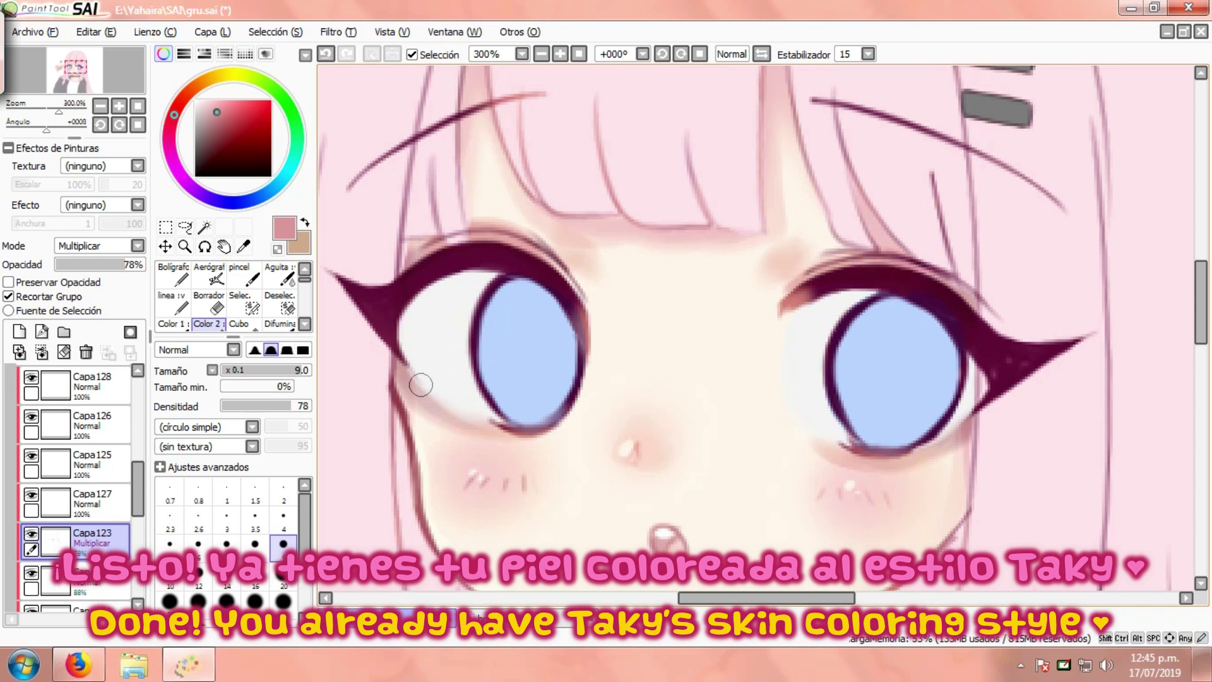
Turn on opacity preservation for Capa123 and tint the shadows around the eyes with the size 20 airbrush.
left_click(8, 282)
left_click(209, 276)
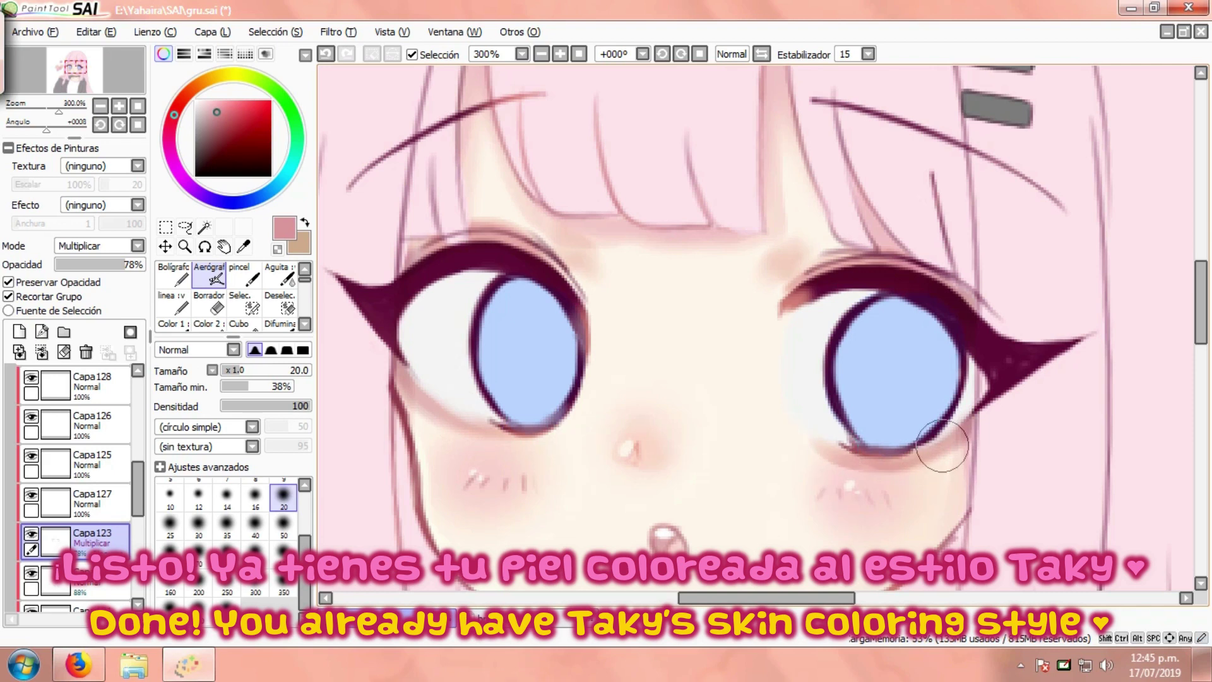
scroll(673, 376, "down", 2)
scroll(490, 331, "down", 1)
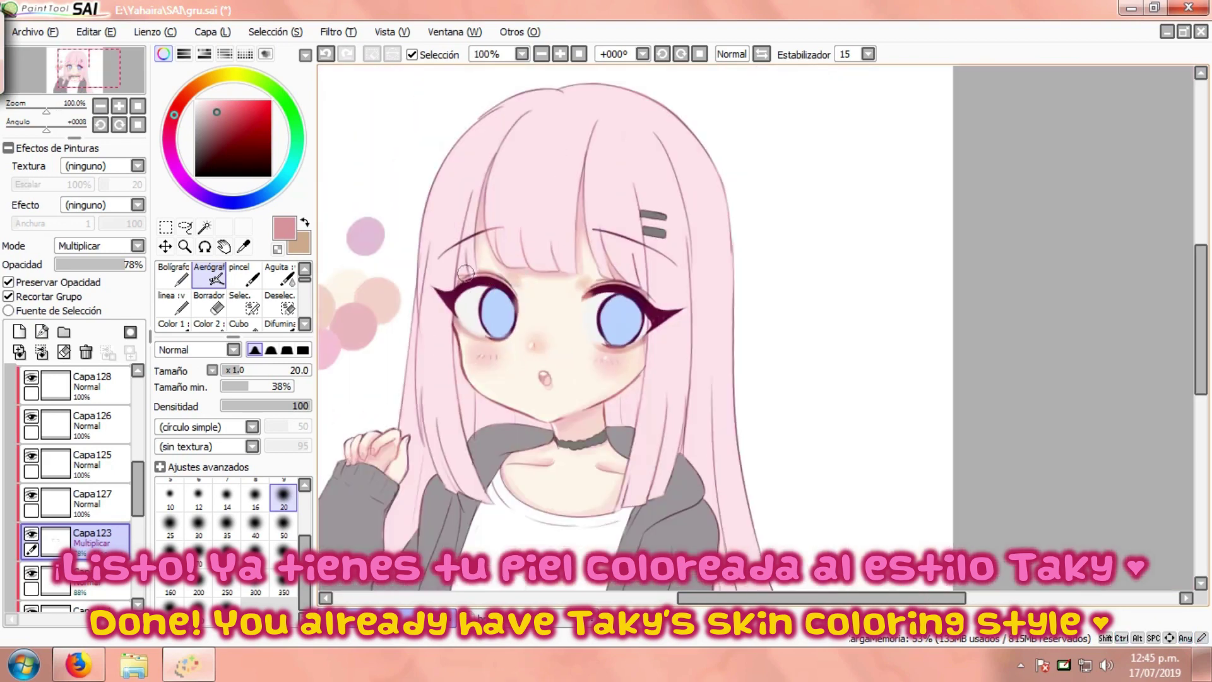
Turn off opacity preservation on Capa123, switch to the Aguita brush at size 9, and examine the face shading.
left_click(278, 276)
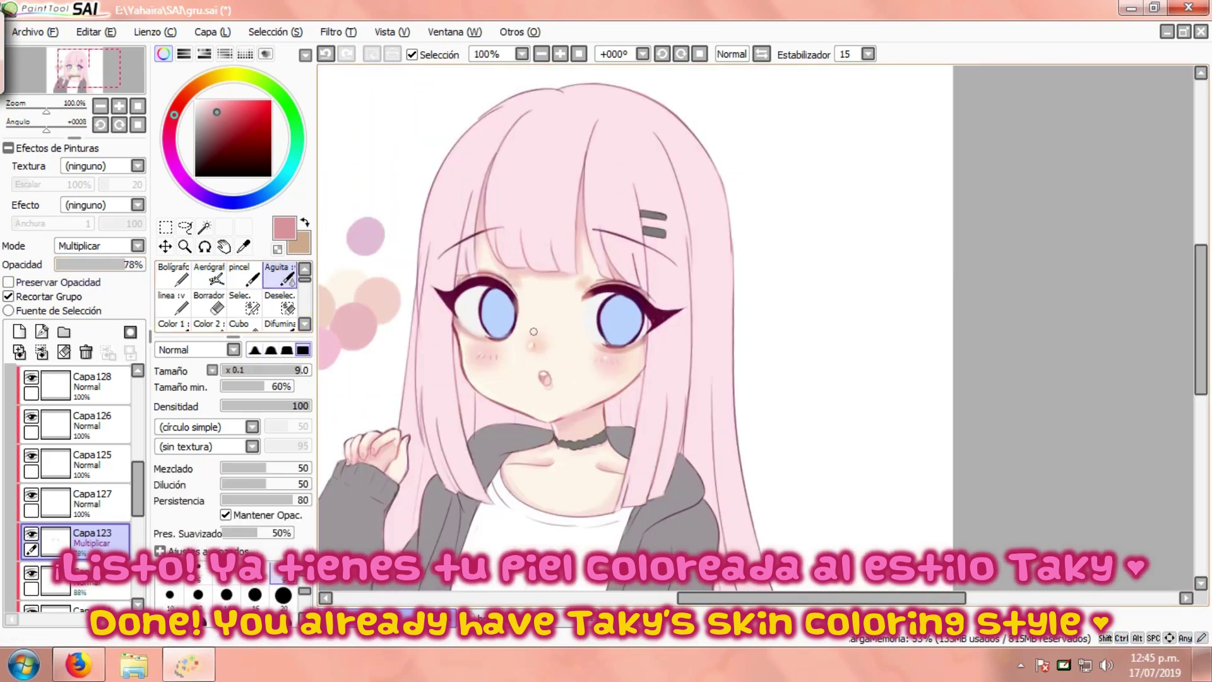
scroll(724, 366, "up", 2)
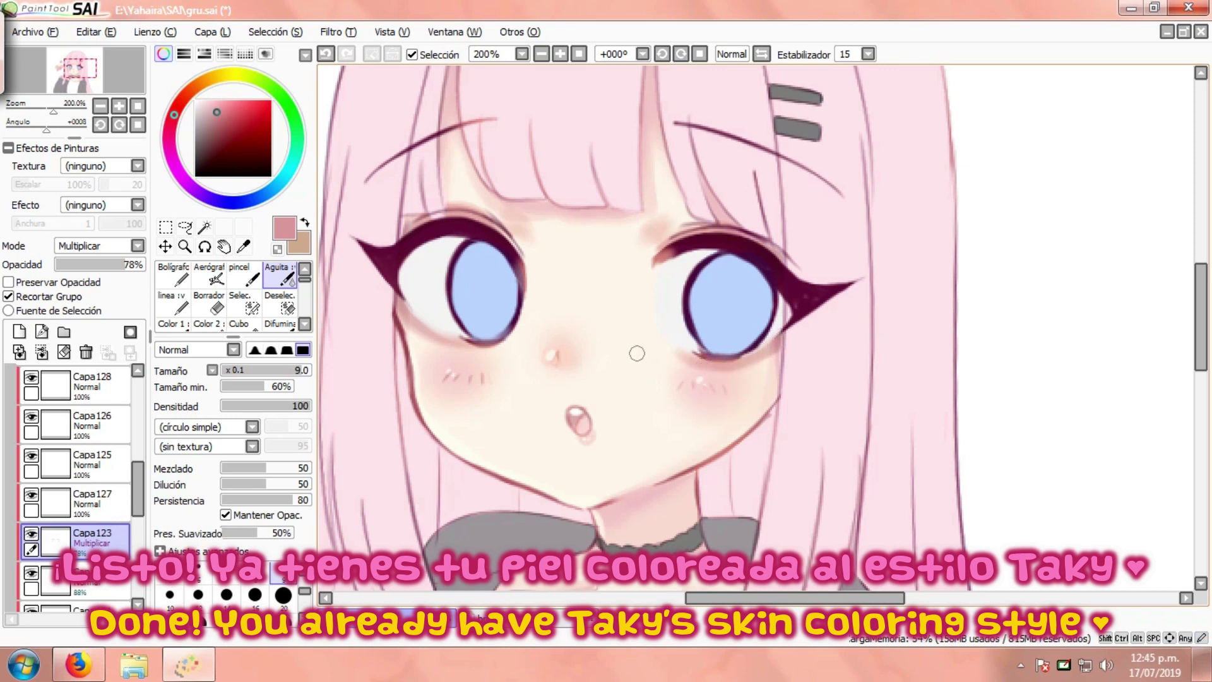
scroll(638, 354, "down", 2)
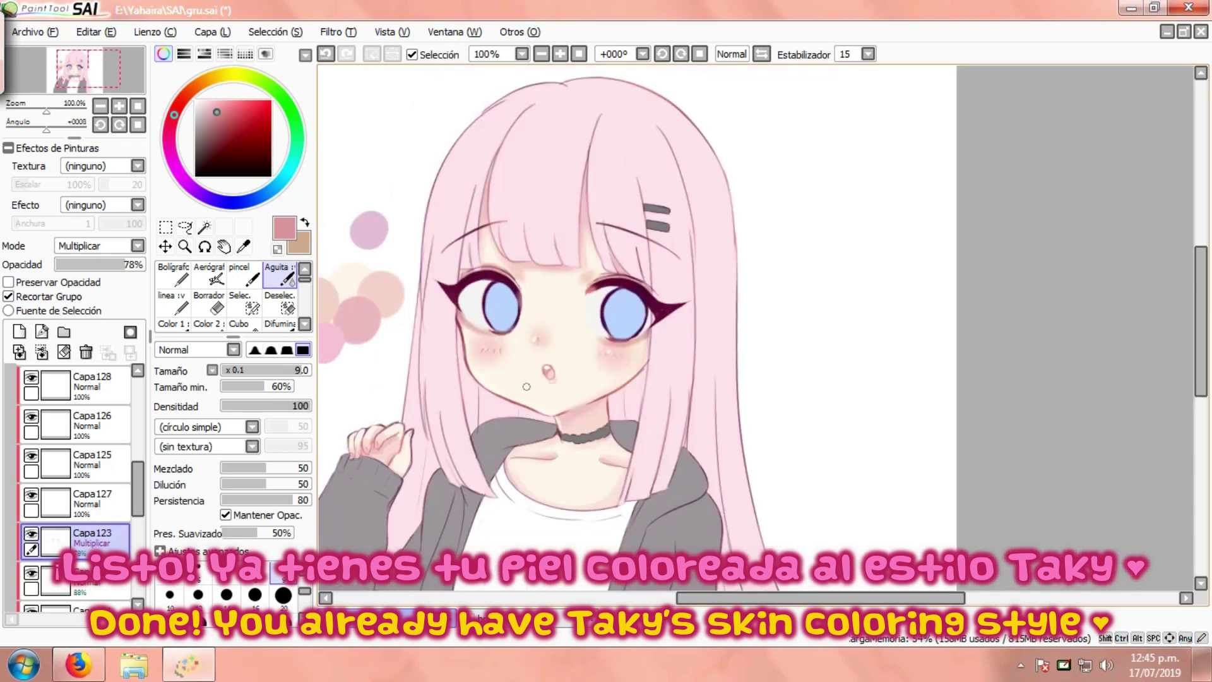
scroll(518, 339, "down", 1)
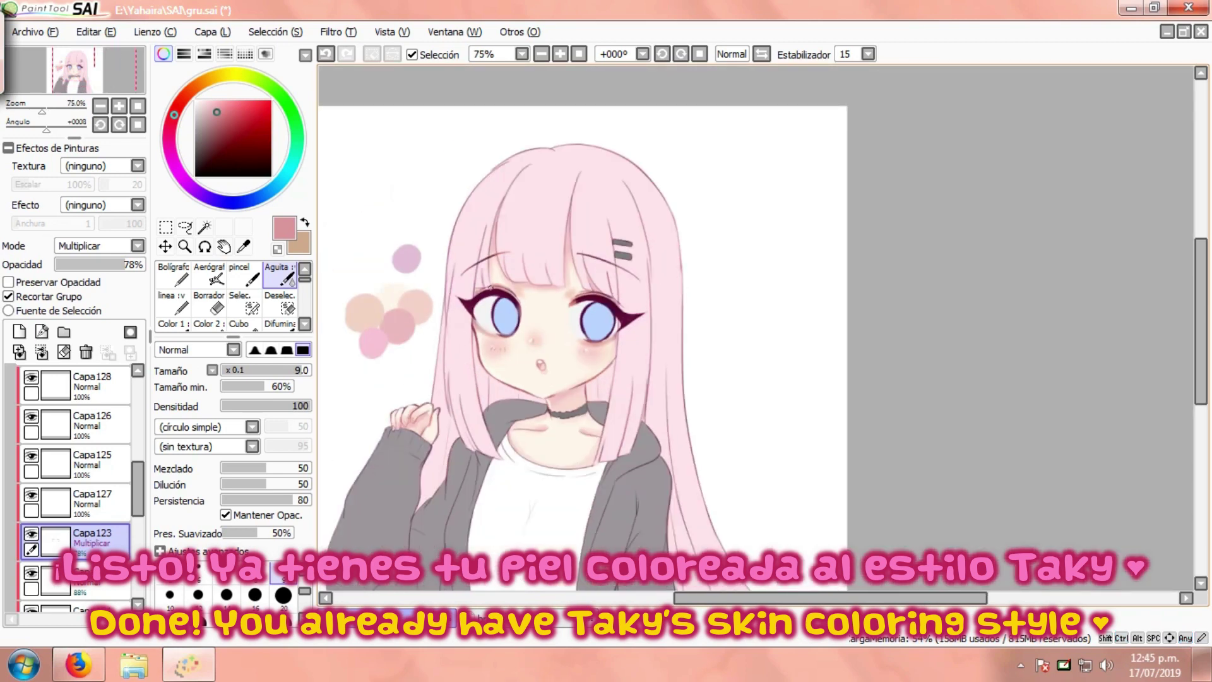
scroll(490, 286, "up", 1)
left_click_drag(533, 323, 551, 312)
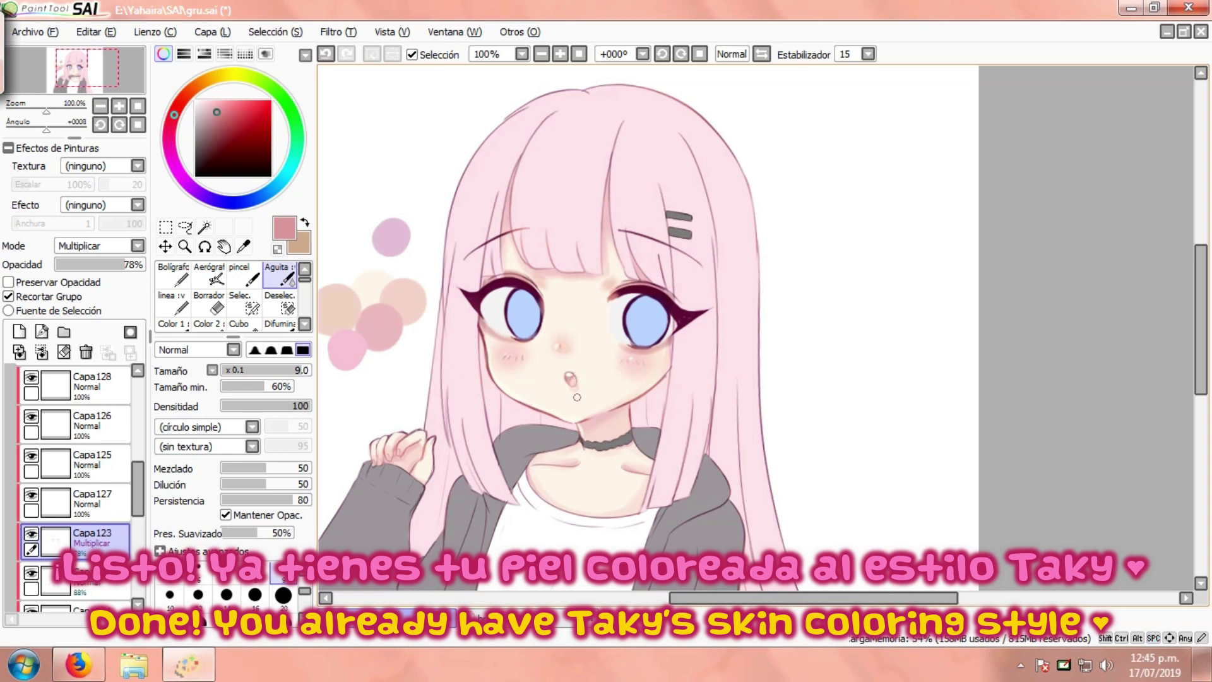
Select the nose highlight on Capa125 with a rectangular marquee, nudge it slightly left, and clear the selection.
left_click(31, 417)
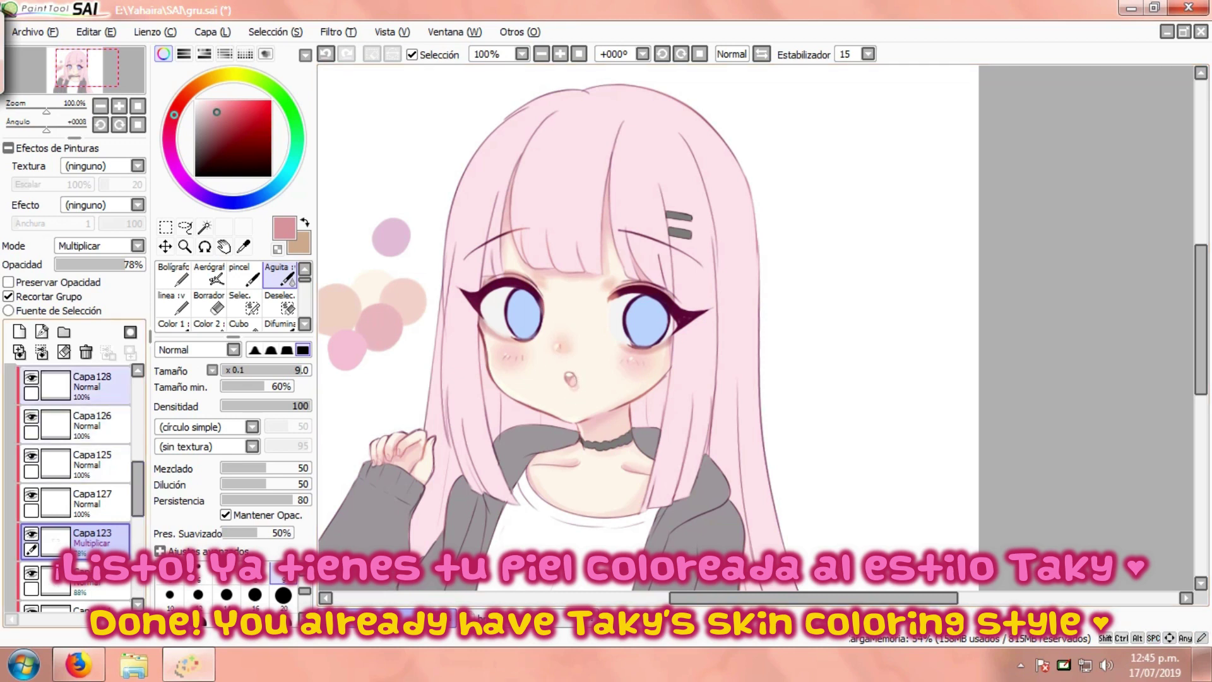
left_click(31, 378)
left_click(94, 464)
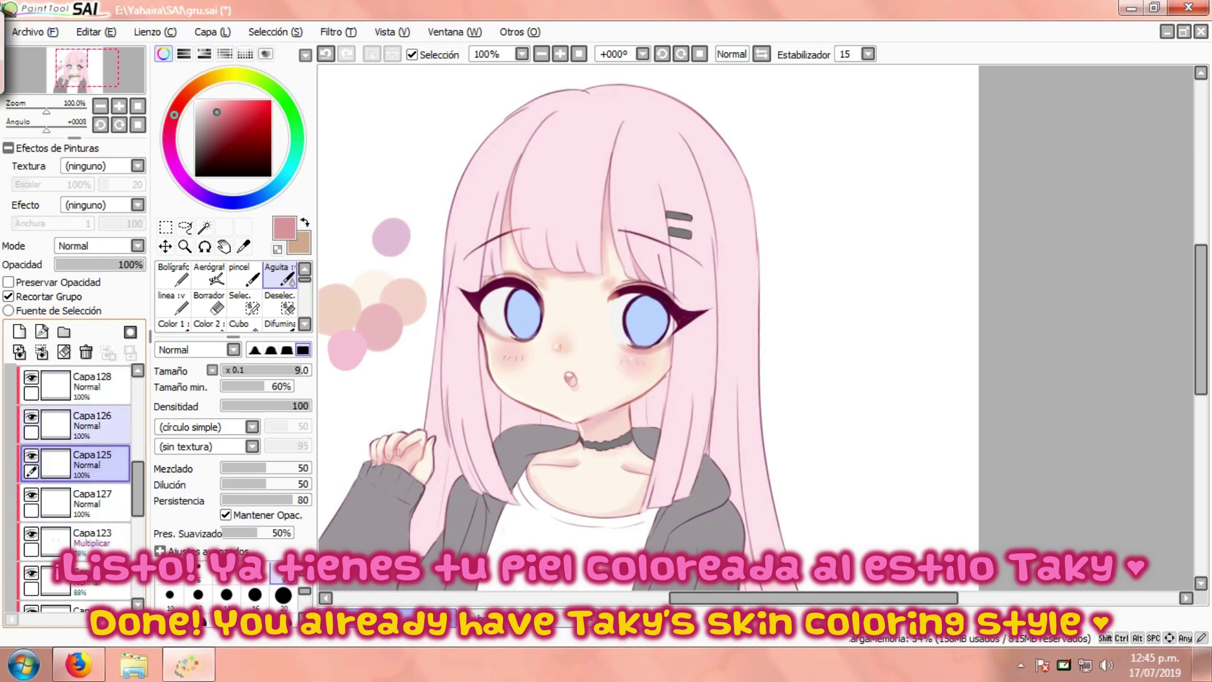
left_click(166, 228)
scroll(573, 336, "up", 2)
left_click_drag(567, 333, 529, 385)
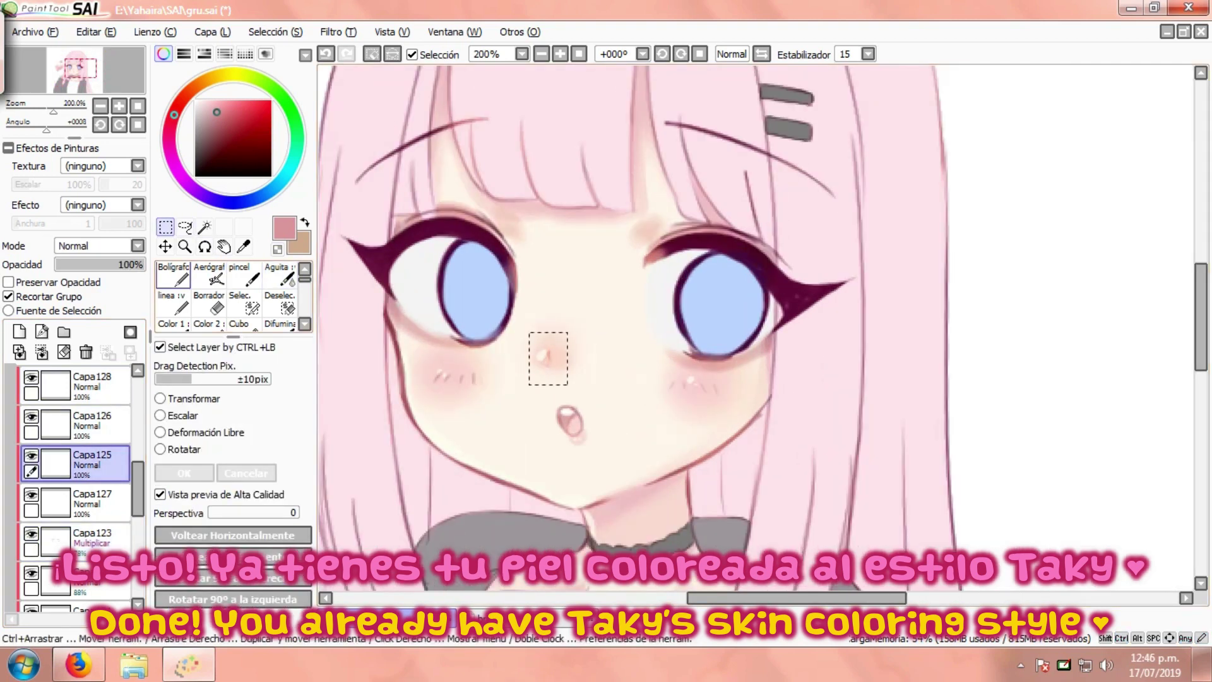
left_click(165, 246)
scroll(558, 366, "up", 2)
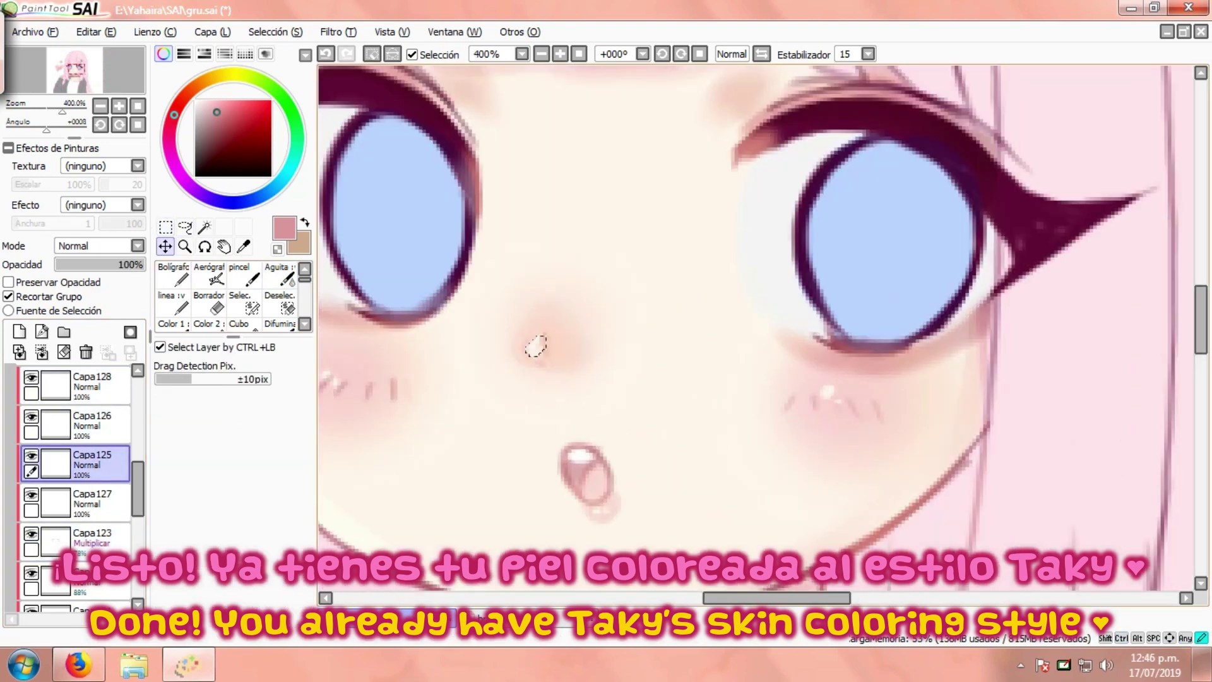
key("Left")
key("ctrl+d")
scroll(535, 345, "down", 4)
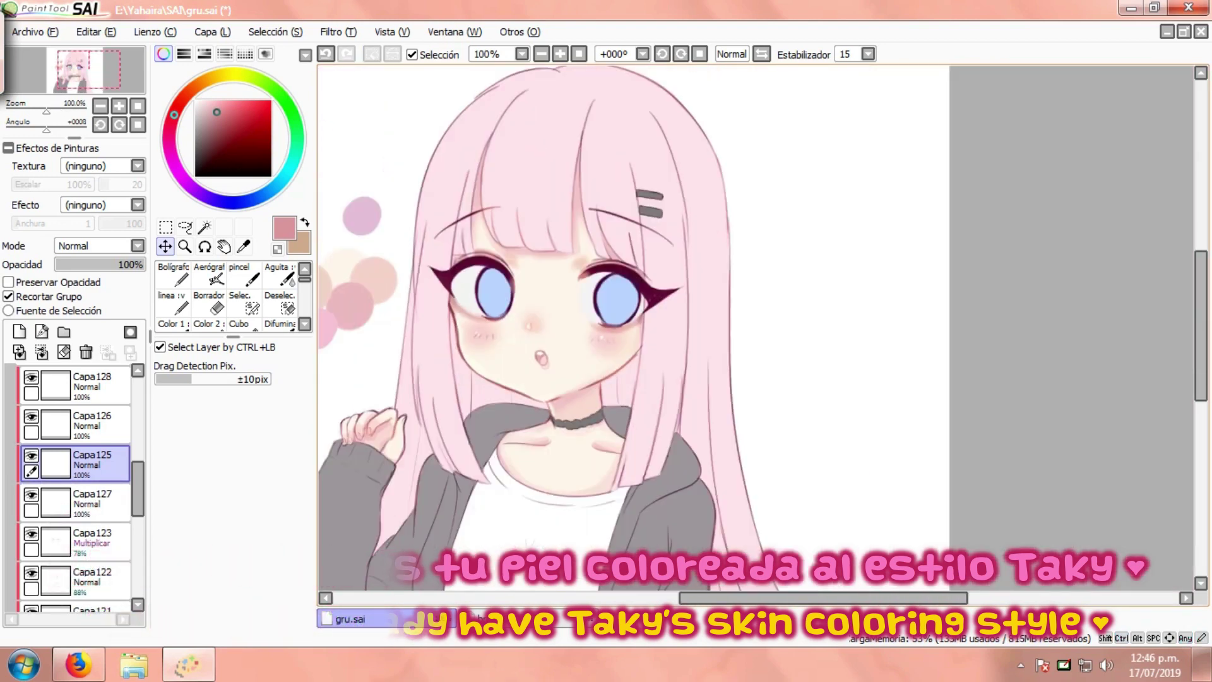
left_click_drag(536, 346, 556, 347)
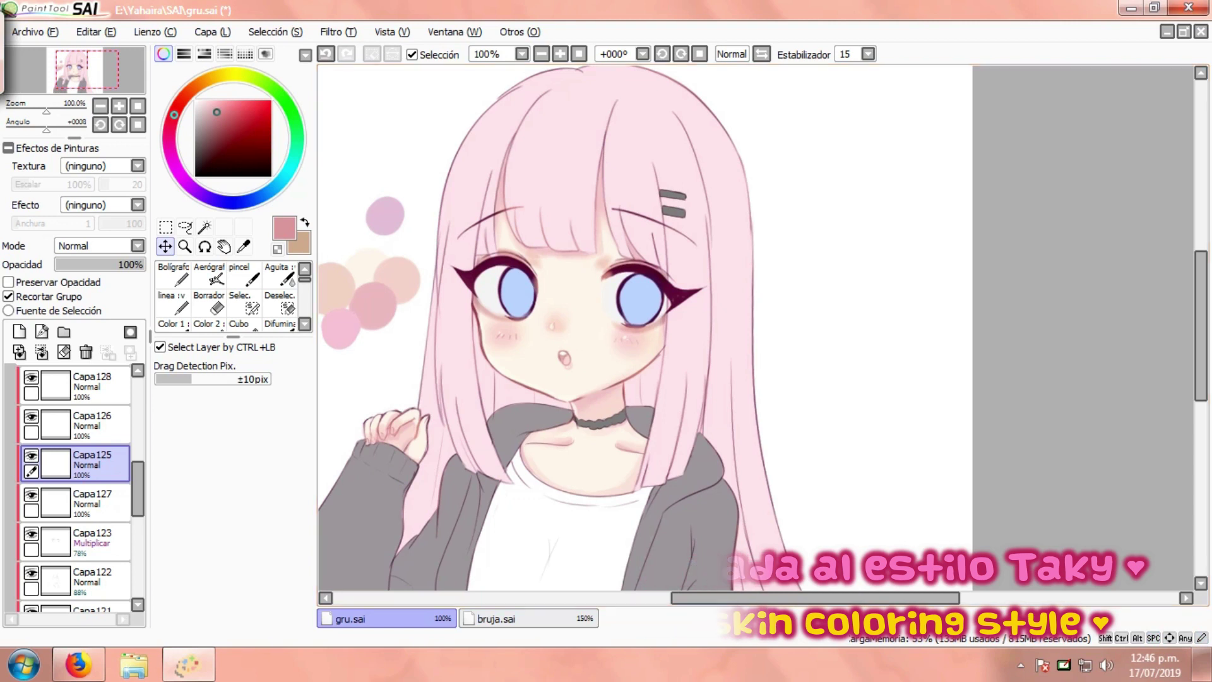
Add a new layer above Capa124, clip it to the layer below, and switch to the eyedropper.
scroll(74, 487, "up", 3)
left_click(89, 482)
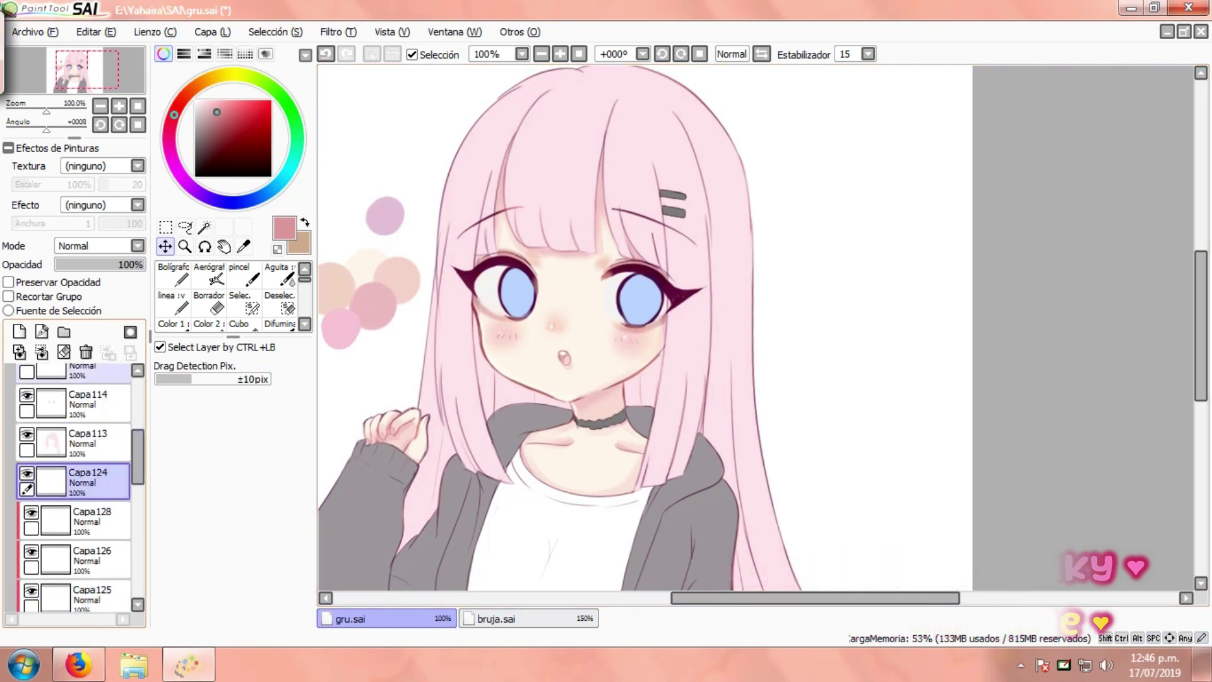
left_click(20, 331)
left_click(8, 296)
left_click(243, 247)
left_click_drag(568, 329, 618, 336)
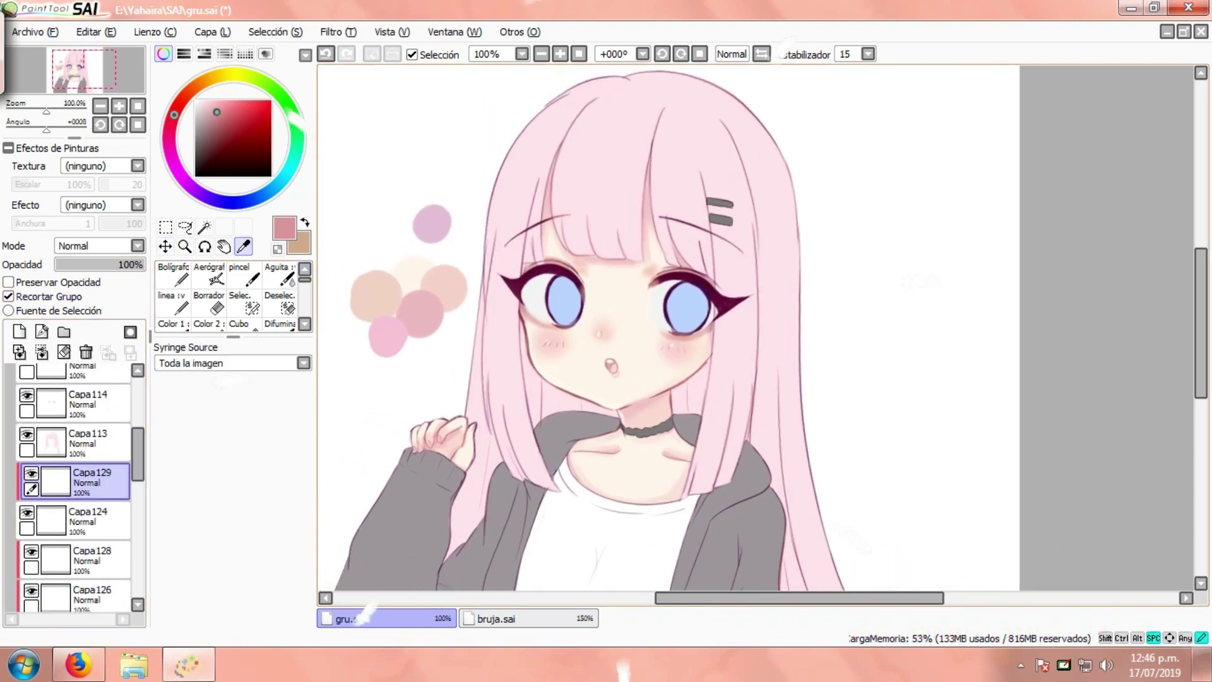
left_click_drag(138, 455, 137, 453)
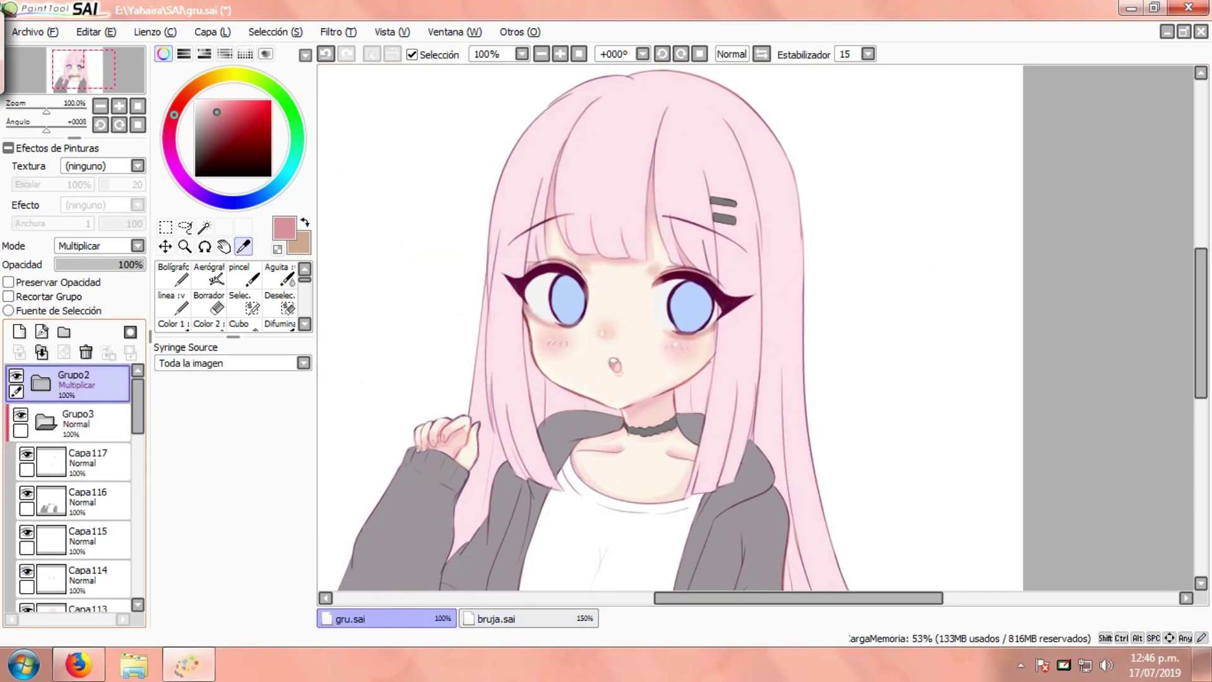